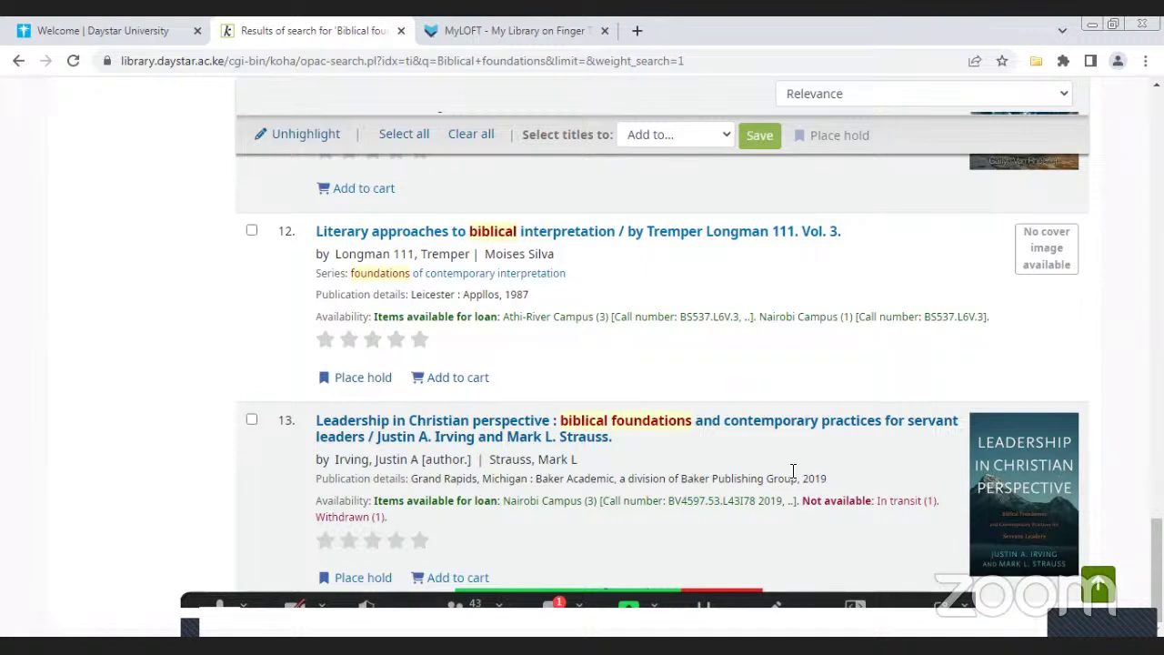
# Leave the Biblical foundations results by scrolling to the top and opening the Advanced search form
pyautogui.scroll(8, 725, 405)
pyautogui.scroll(10, 725, 398)
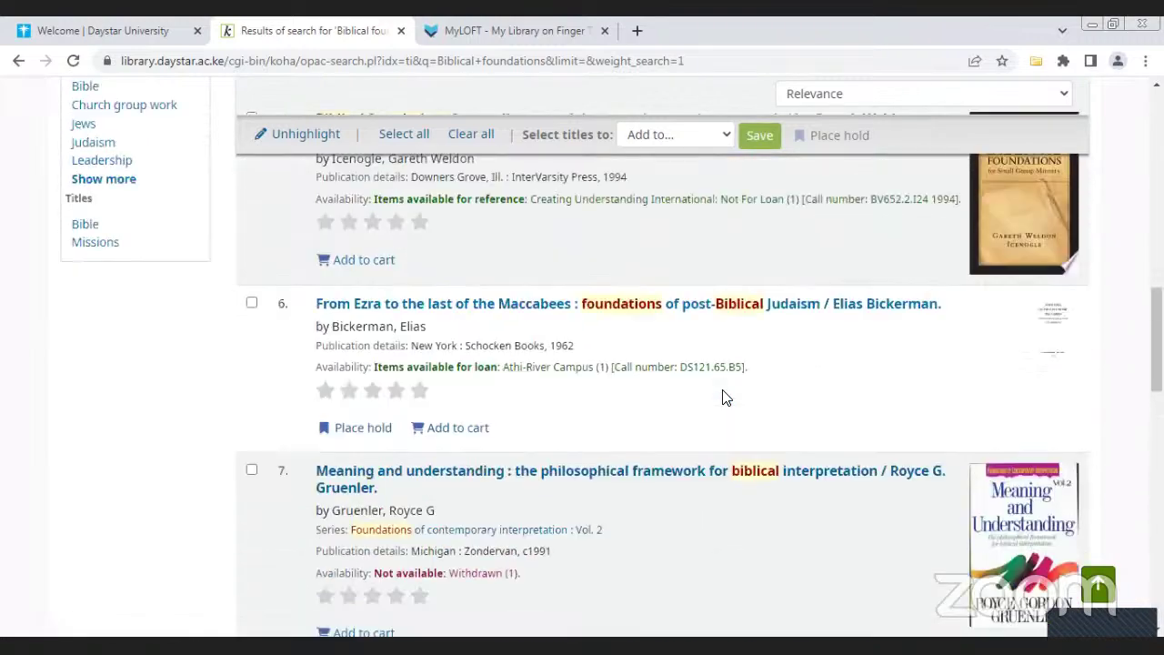
pyautogui.scroll(3, 724, 396)
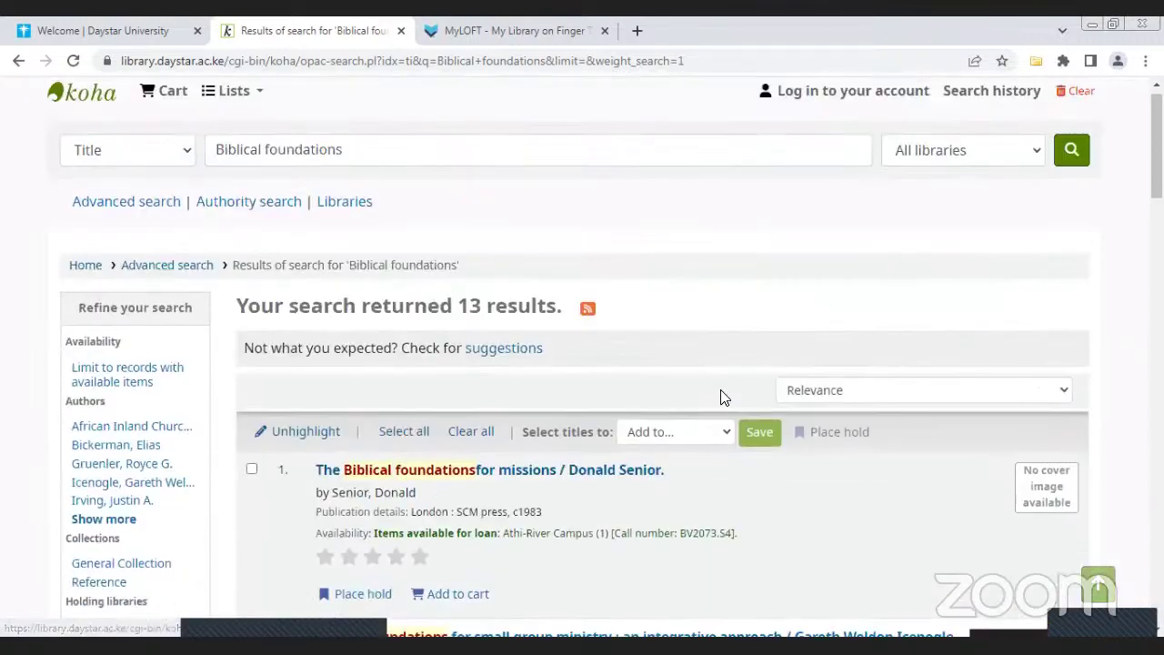
pyautogui.scroll(-1, 376, 376)
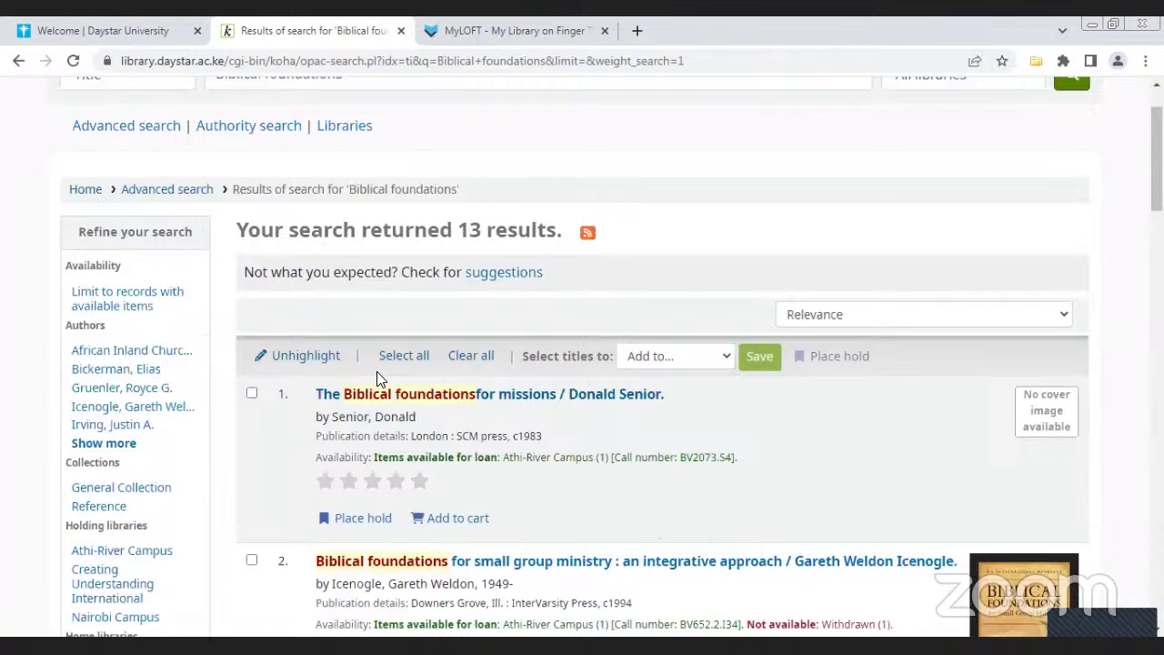
pyautogui.scroll(-2, 384, 379)
pyautogui.scroll(1, 384, 373)
pyautogui.scroll(2, 383, 373)
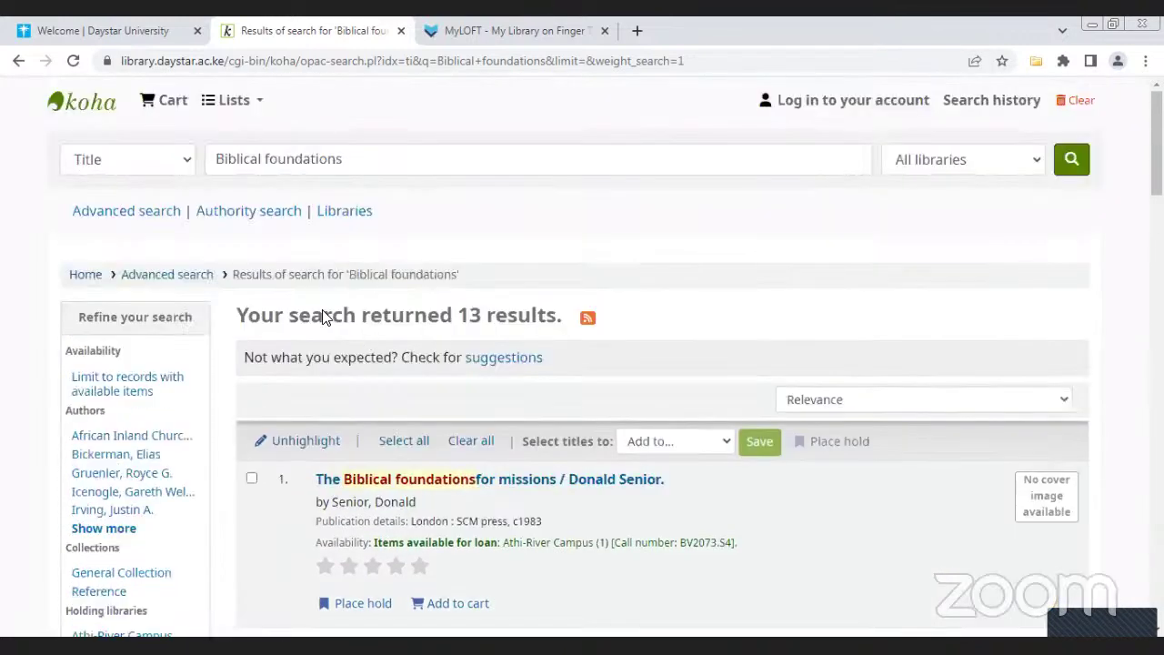
pyautogui.click(139, 229)
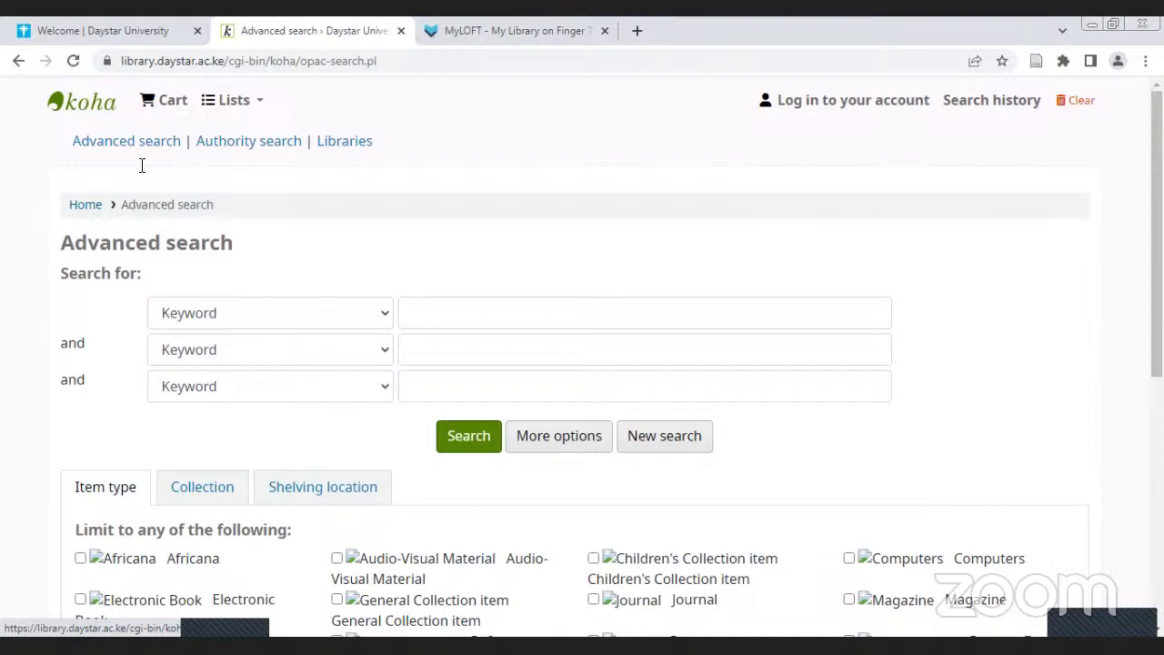
# Set the first two rows to Subject with 'education' and 'policy', then expand More options
pyautogui.click(335, 313)
pyautogui.click(474, 318)
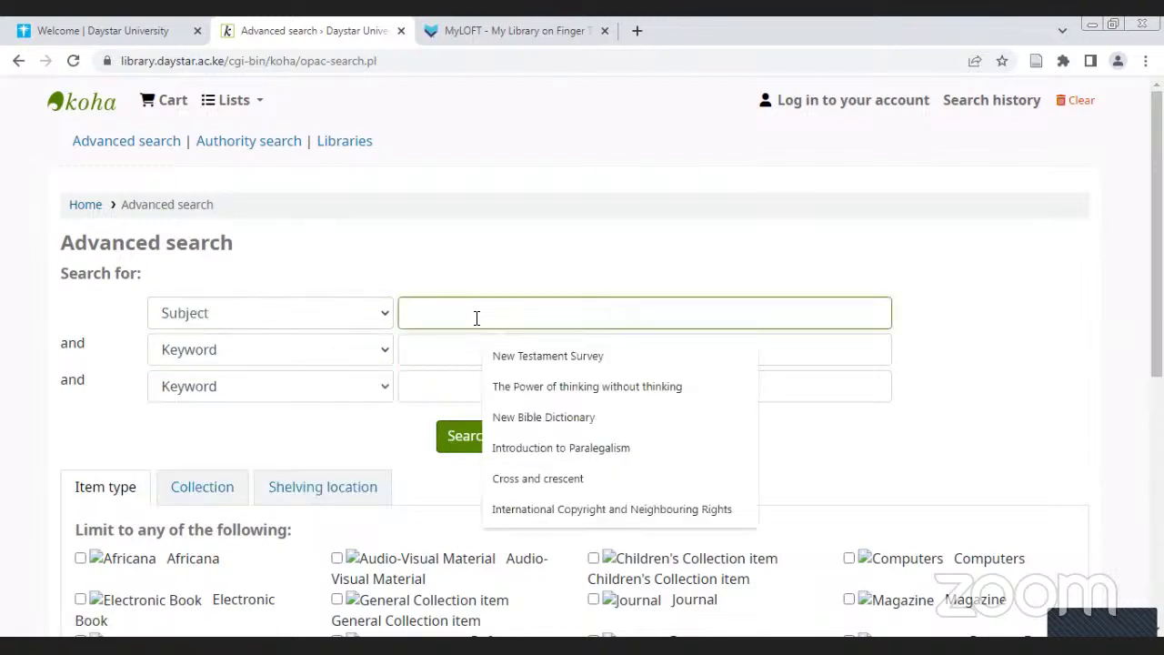
pyautogui.write('education')
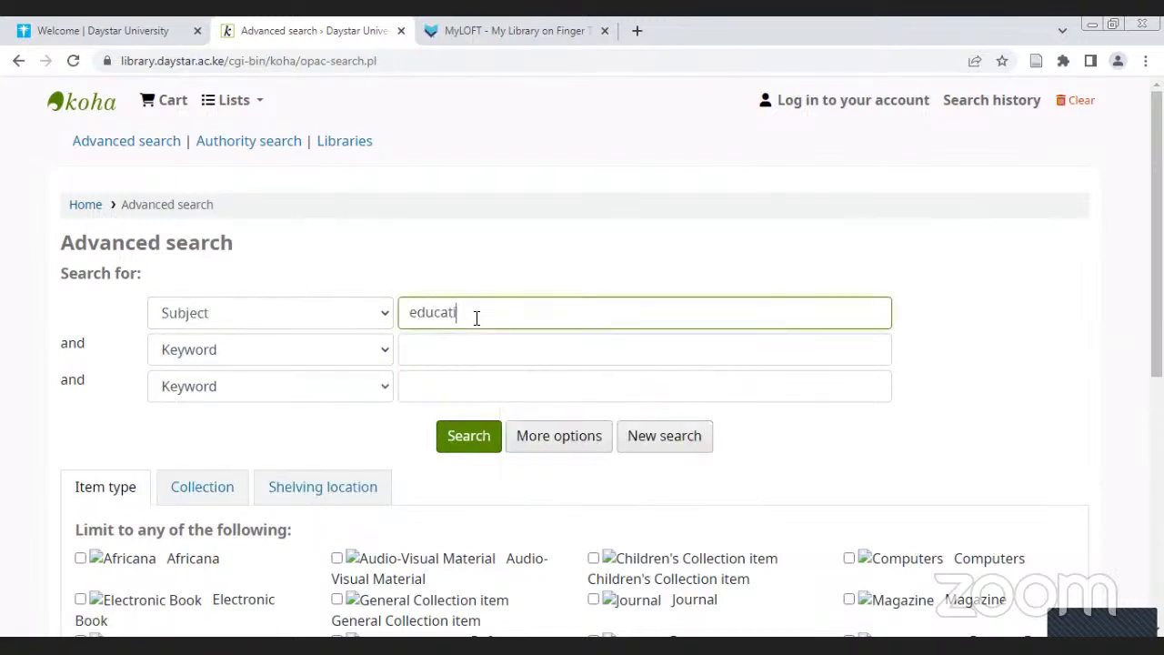
pyautogui.click(380, 360)
pyautogui.click(278, 397)
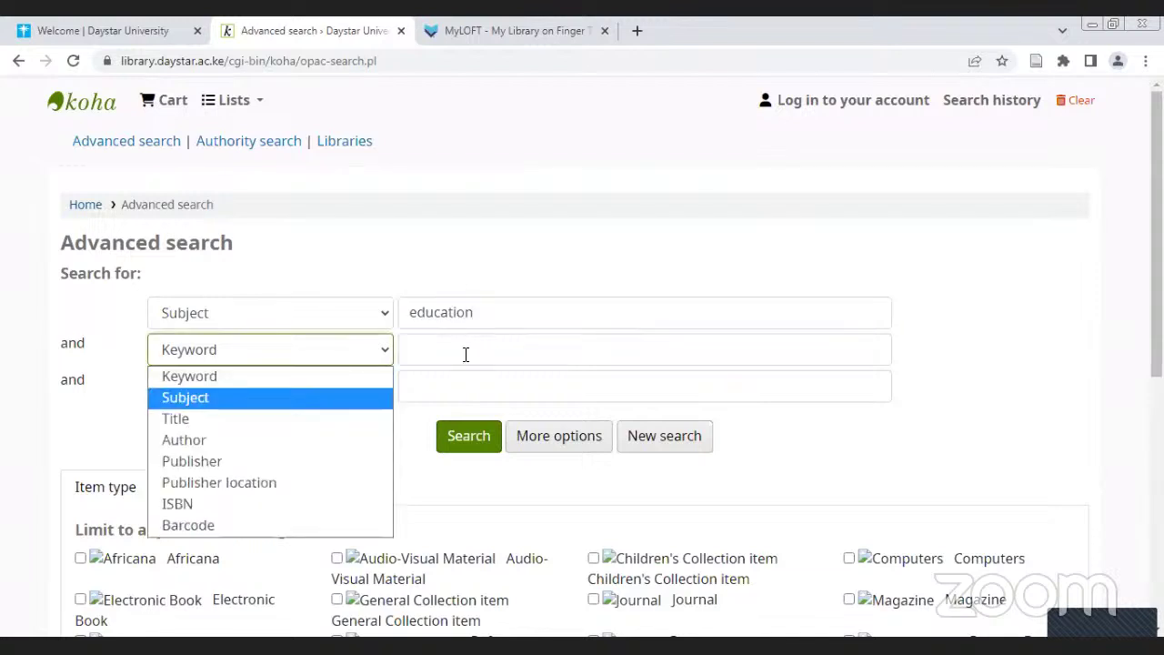
pyautogui.click(465, 354)
pyautogui.write('policy')
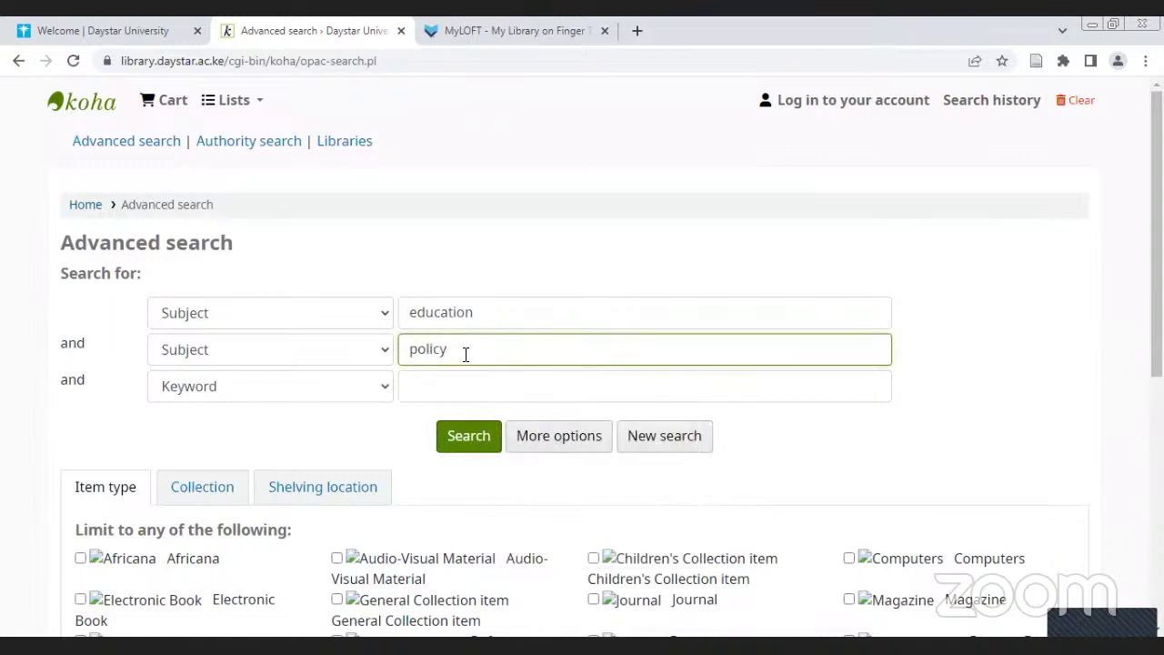
pyautogui.click(528, 440)
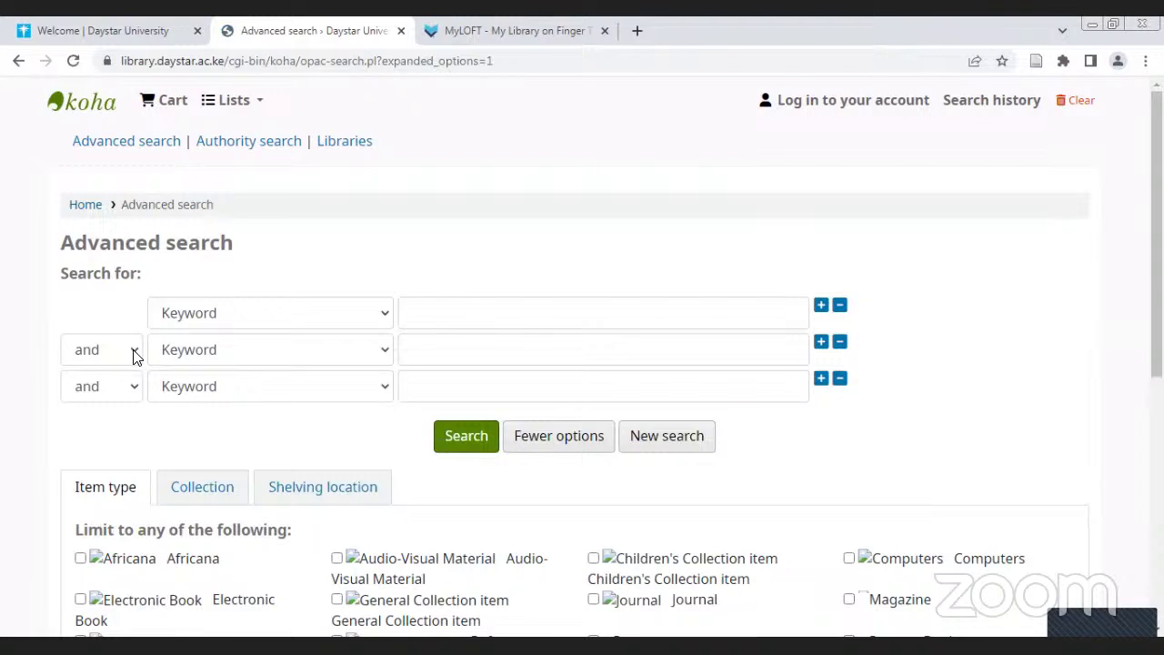
# Enter 'education' and 'policy' in the first two Keyword rows
pyautogui.click(118, 353)
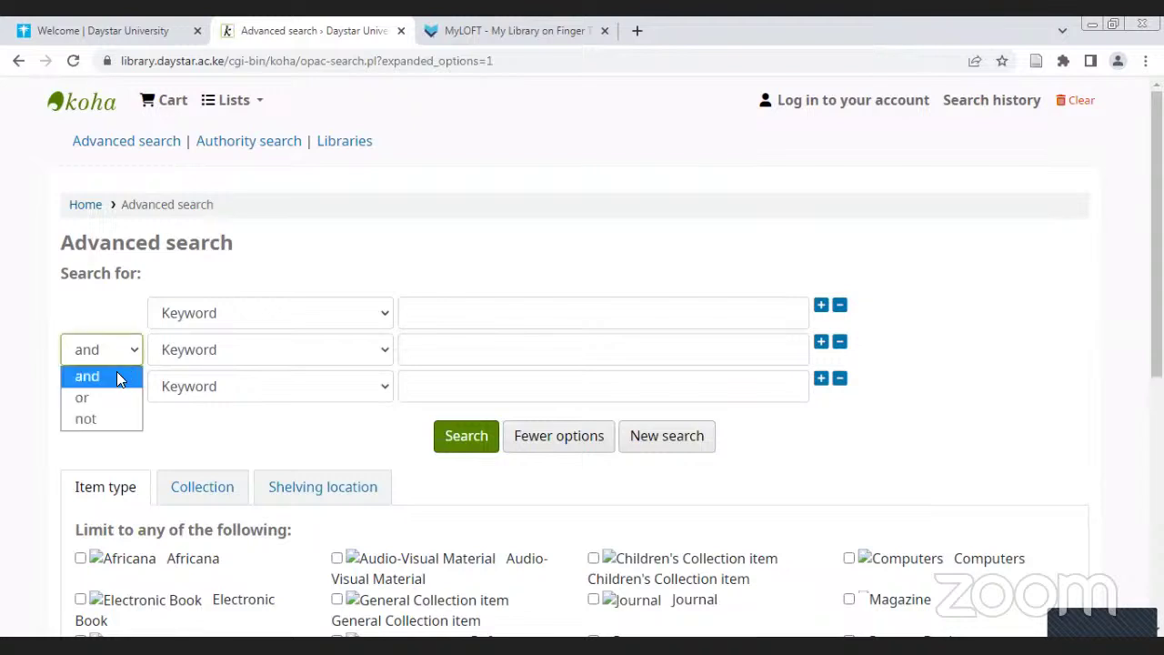
pyautogui.click(489, 325)
pyautogui.write('educa')
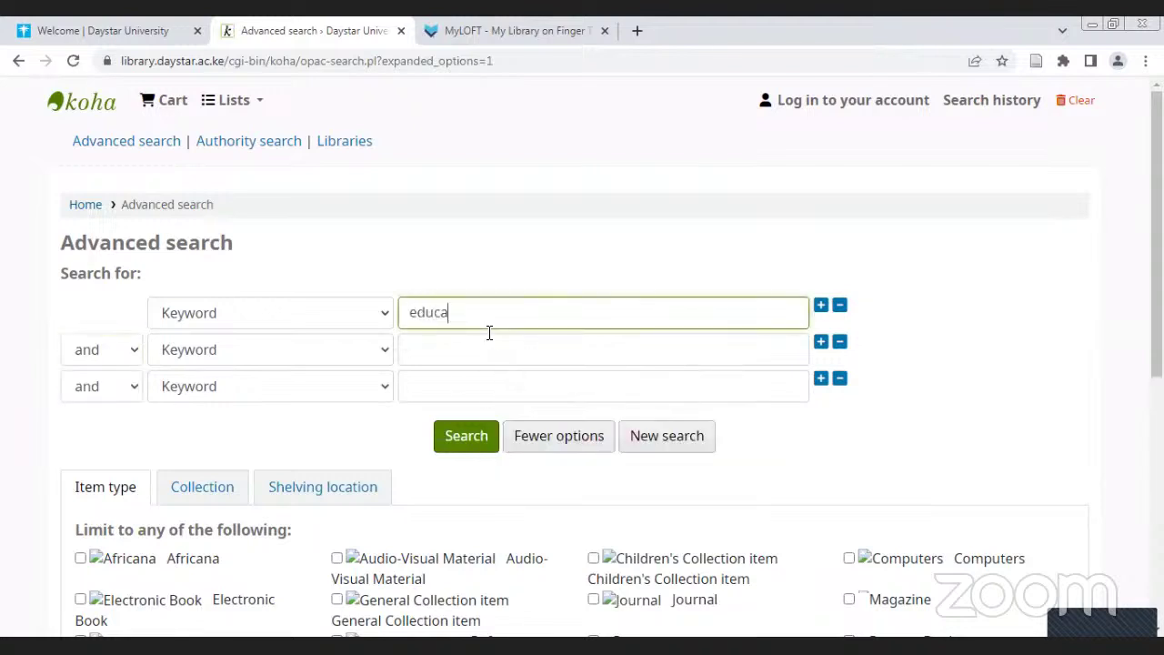
pyautogui.write('tion')
pyautogui.click(485, 338)
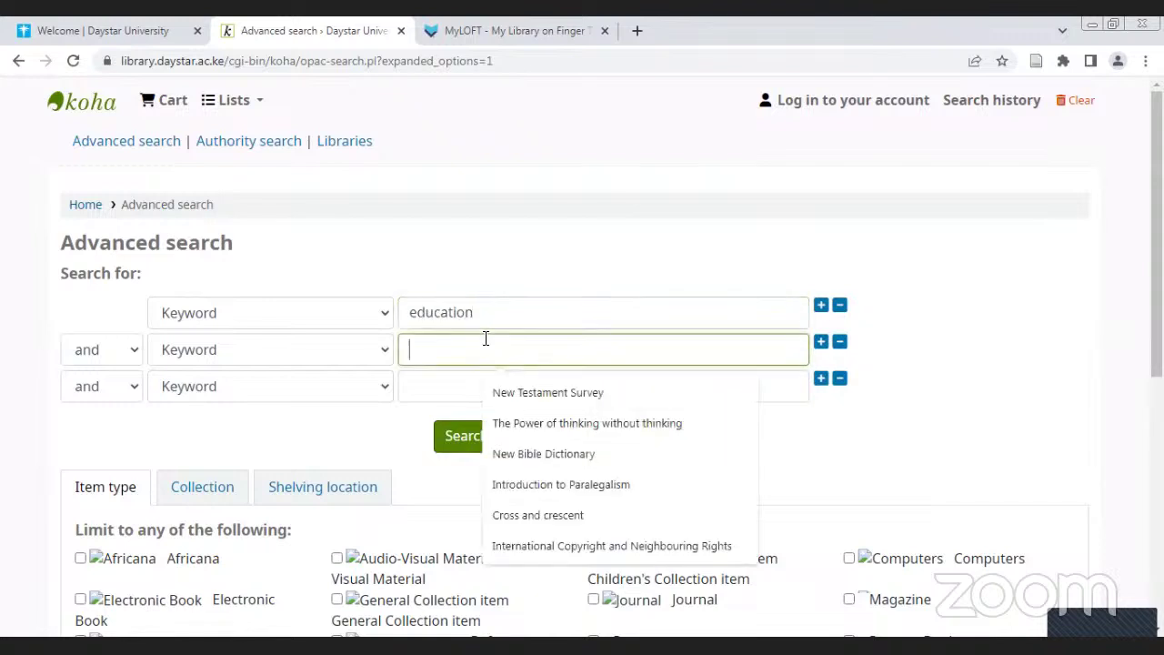
pyautogui.write('policy')
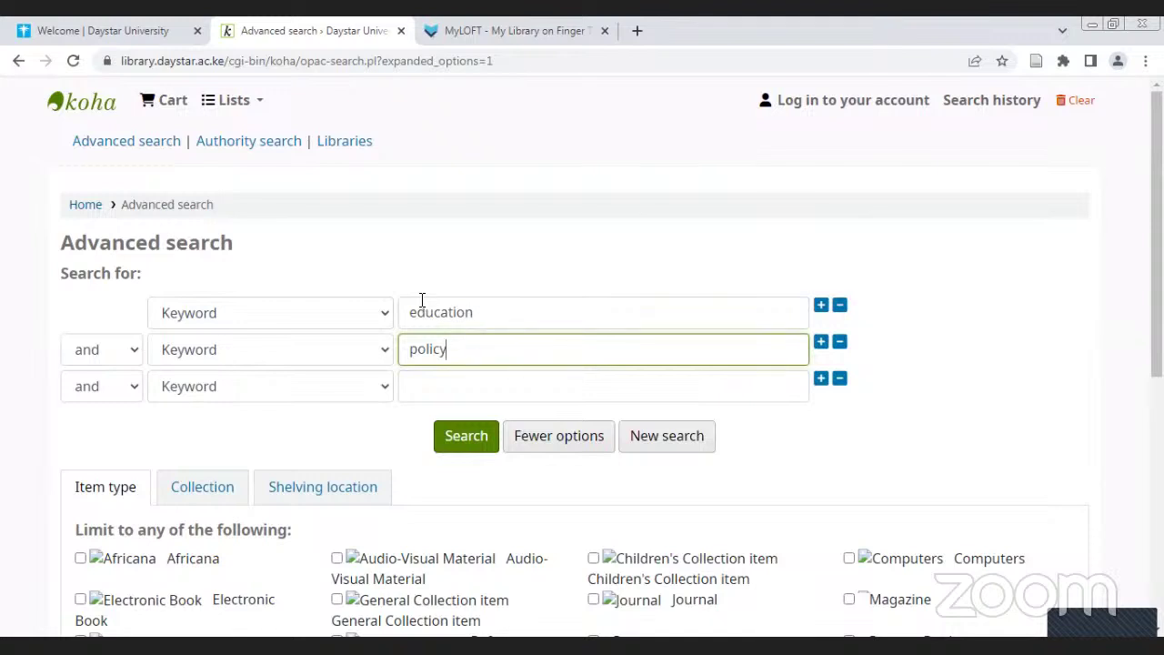
# Try the or and not operators, set it back to and, and run the search
pyautogui.click(136, 347)
pyautogui.click(106, 406)
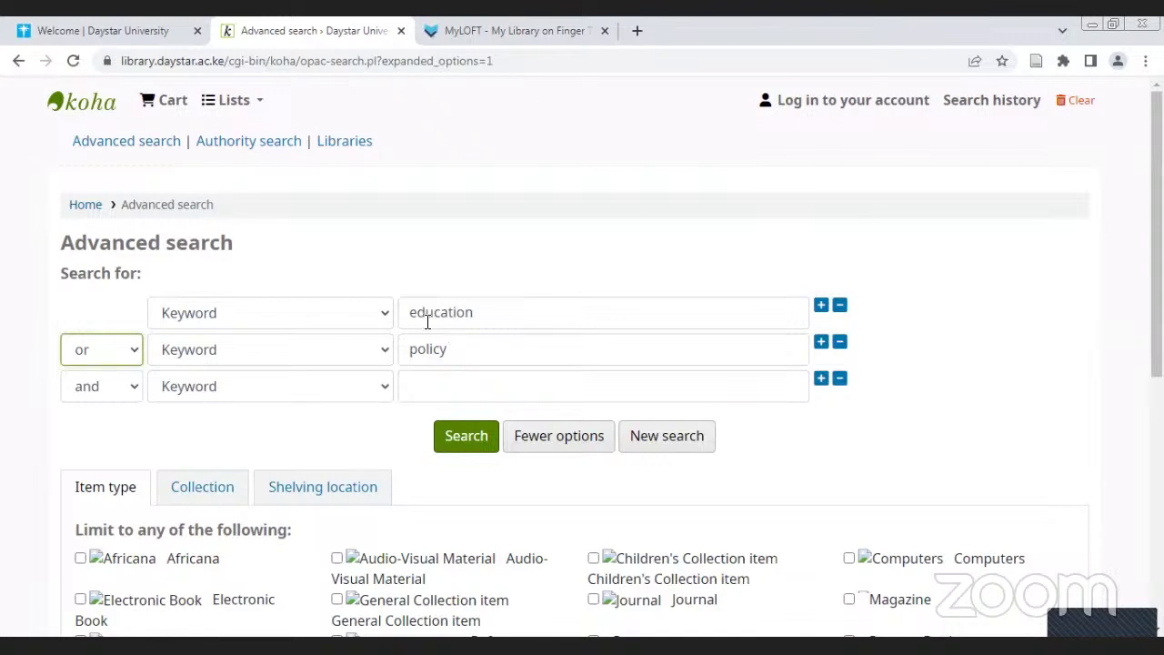
pyautogui.click(123, 356)
pyautogui.click(98, 417)
pyautogui.press('Up')
pyautogui.press('Up')
pyautogui.click(481, 454)
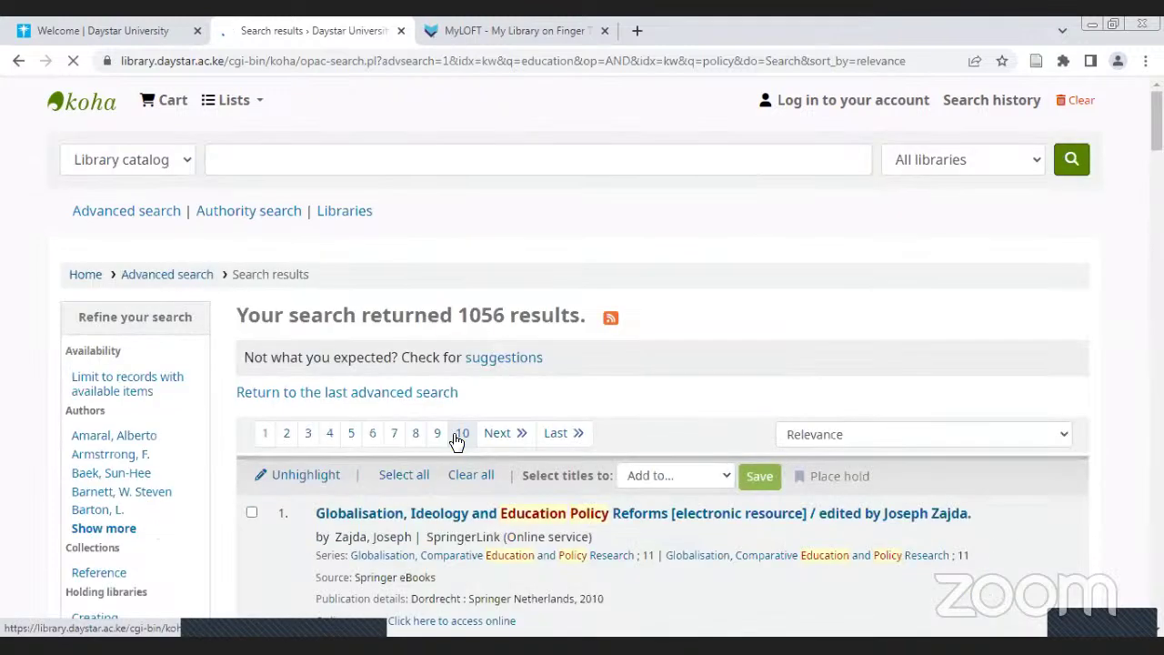
# Scroll through the first ten of the 1056 education AND policy results, then back up
pyautogui.scroll(-2, 460, 460)
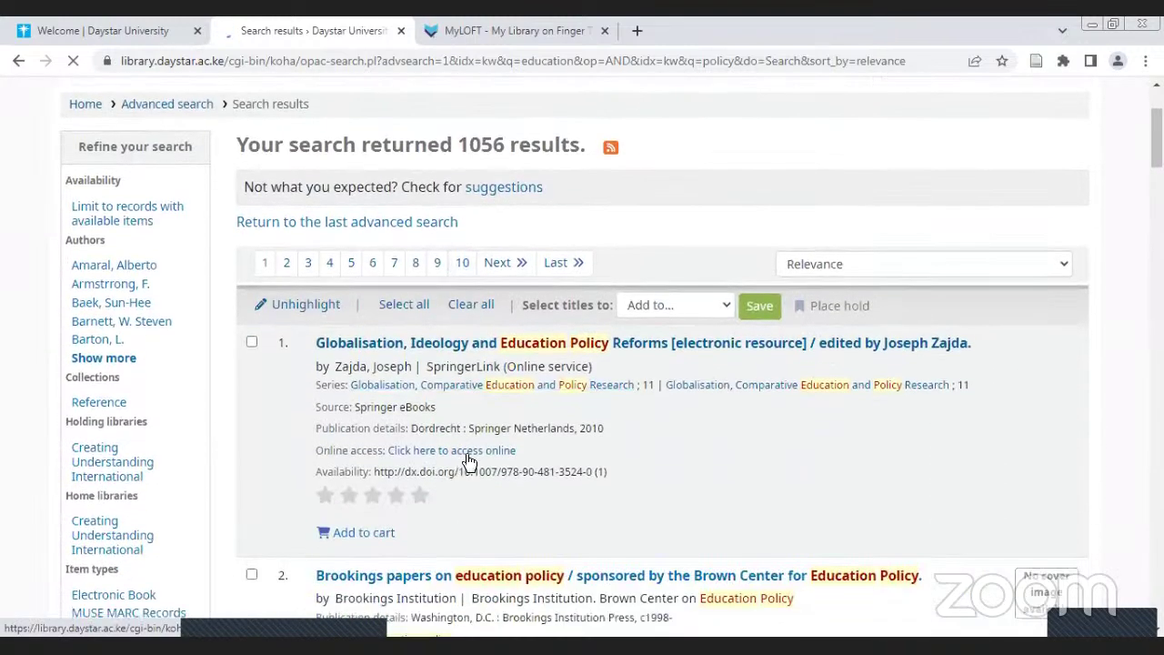
pyautogui.scroll(-5, 525, 350)
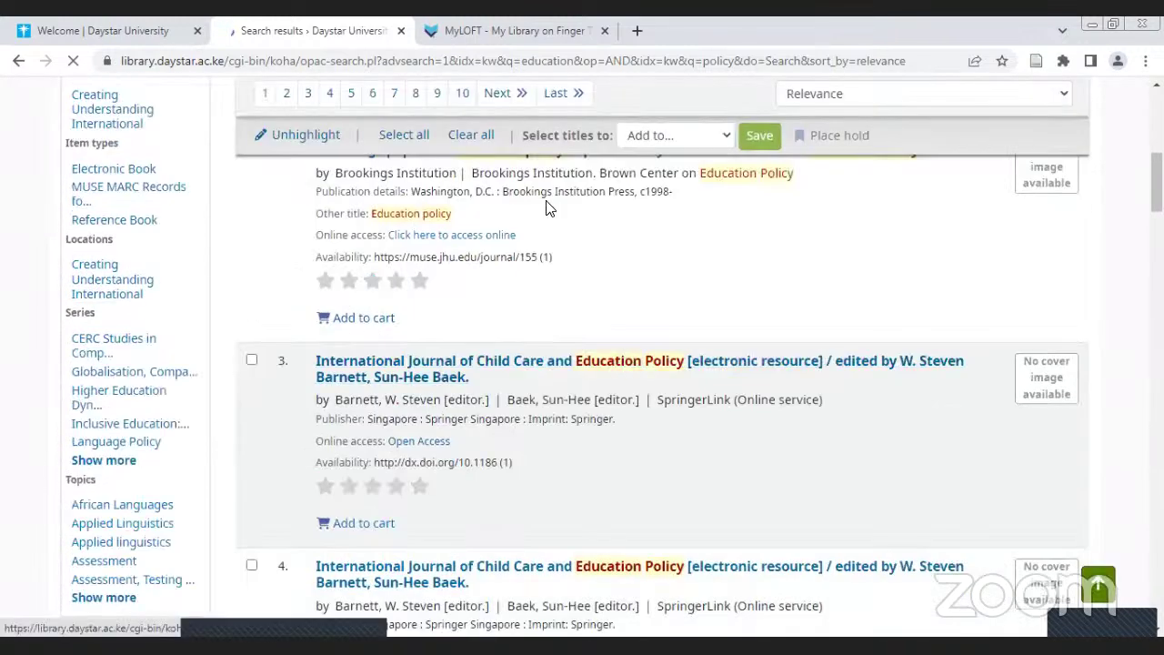
pyautogui.scroll(1, 493, 355)
pyautogui.scroll(-5, 506, 424)
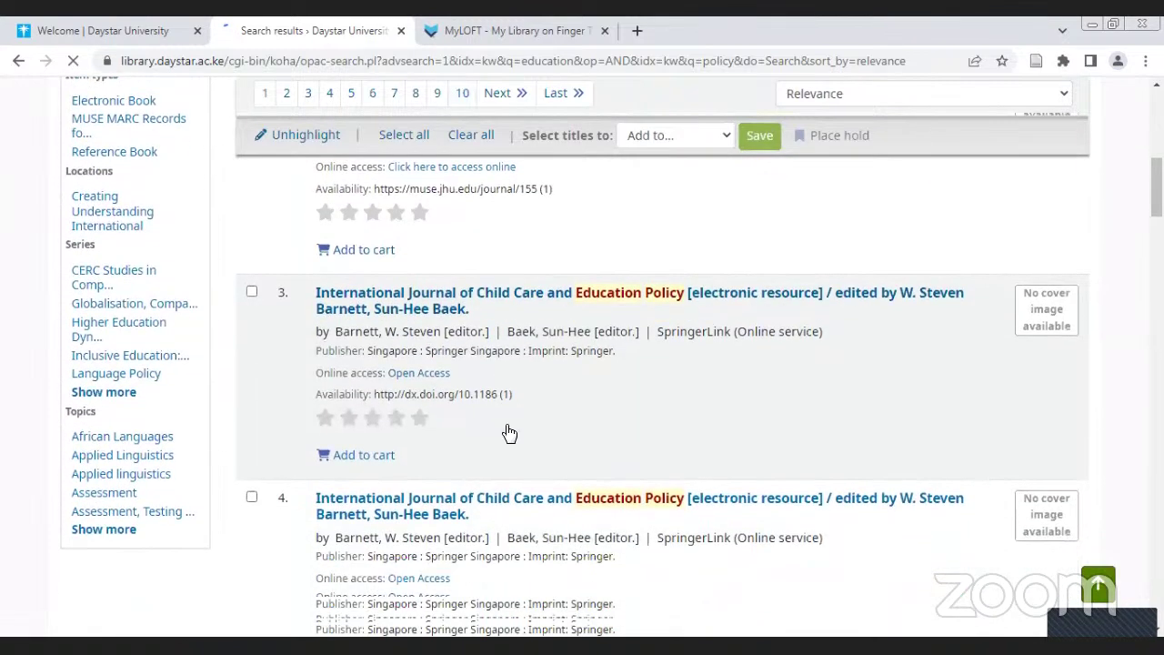
pyautogui.scroll(-2, 506, 436)
pyautogui.scroll(1, 464, 373)
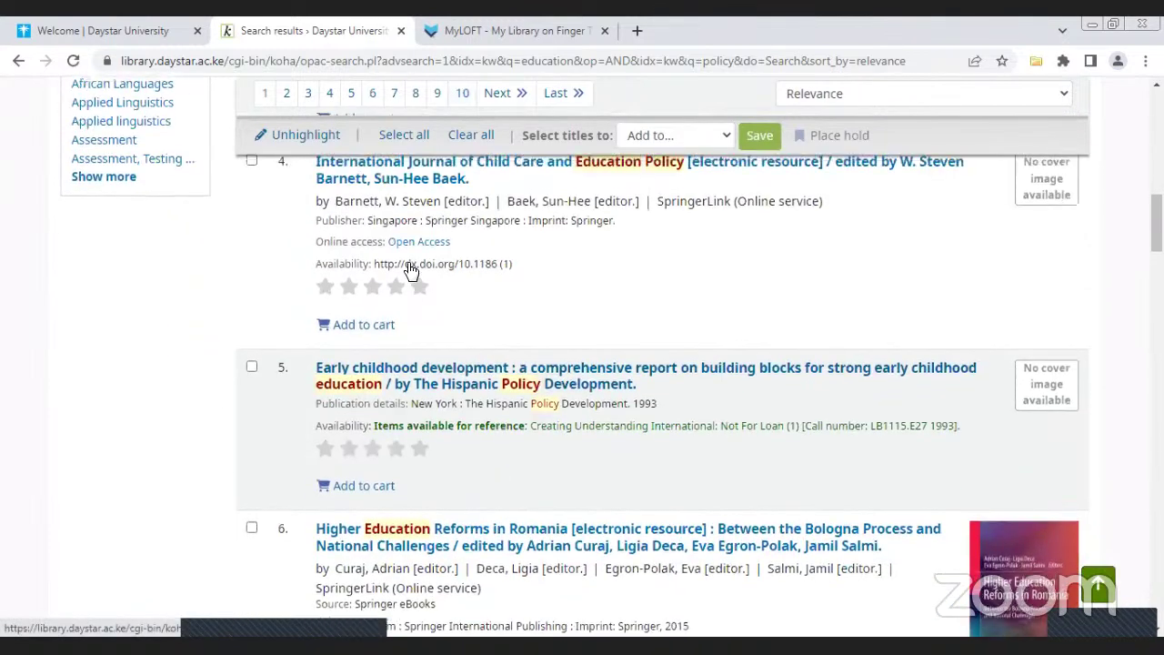
pyautogui.scroll(1, 509, 519)
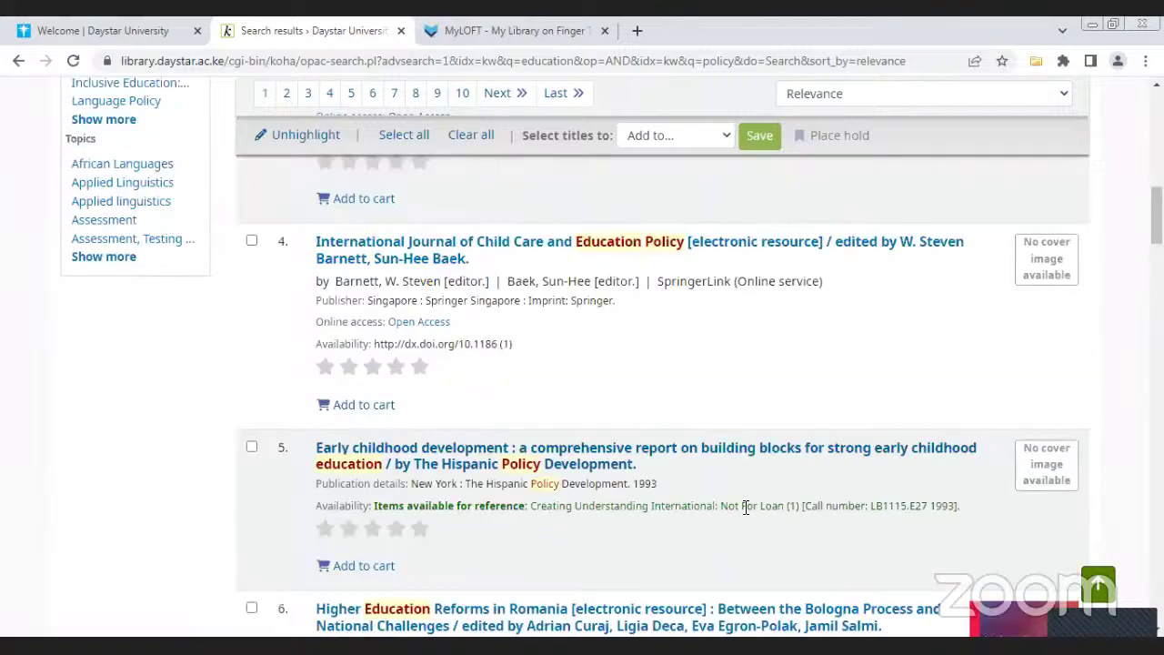
pyautogui.scroll(-7, 746, 507)
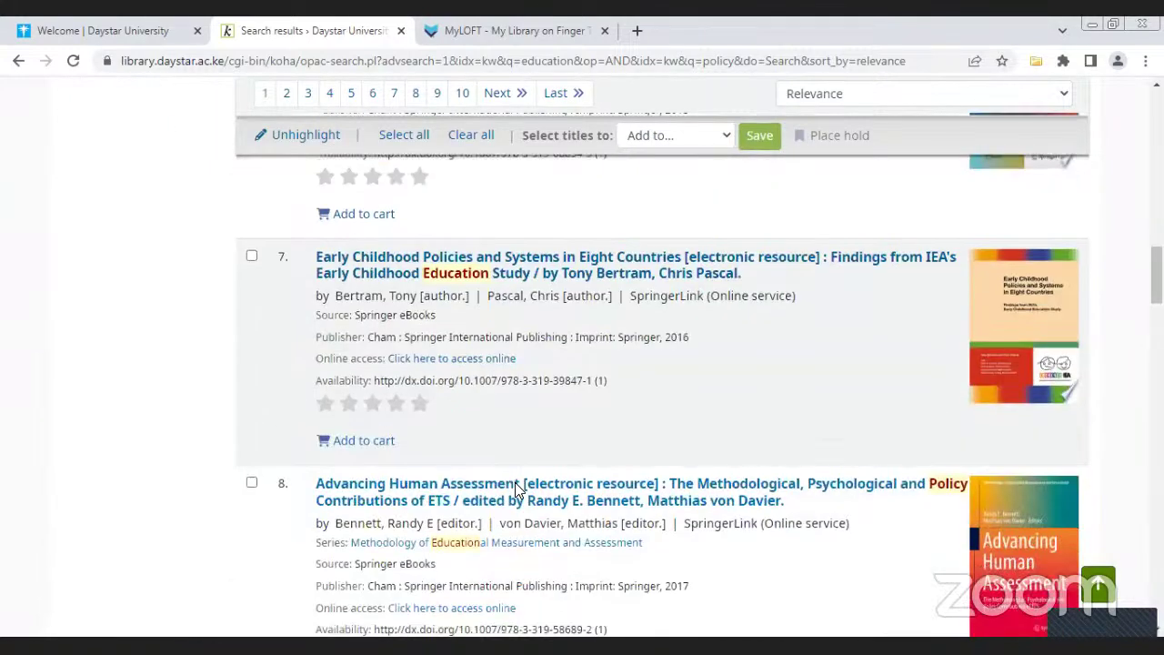
pyautogui.scroll(-4, 517, 490)
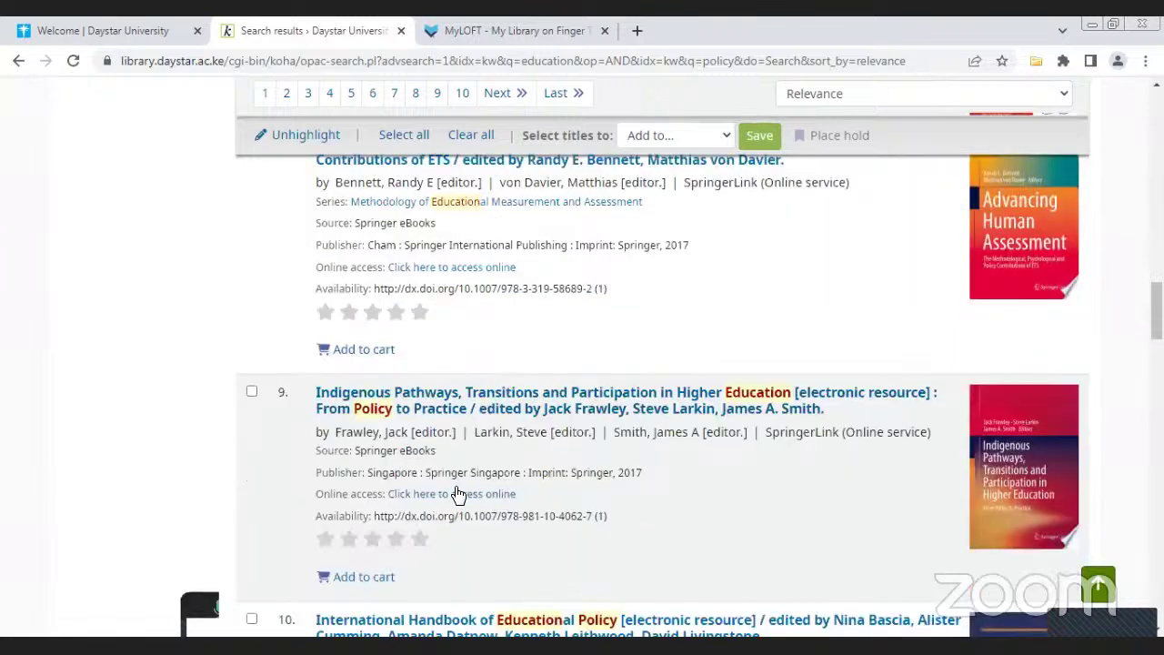
pyautogui.scroll(-3, 464, 499)
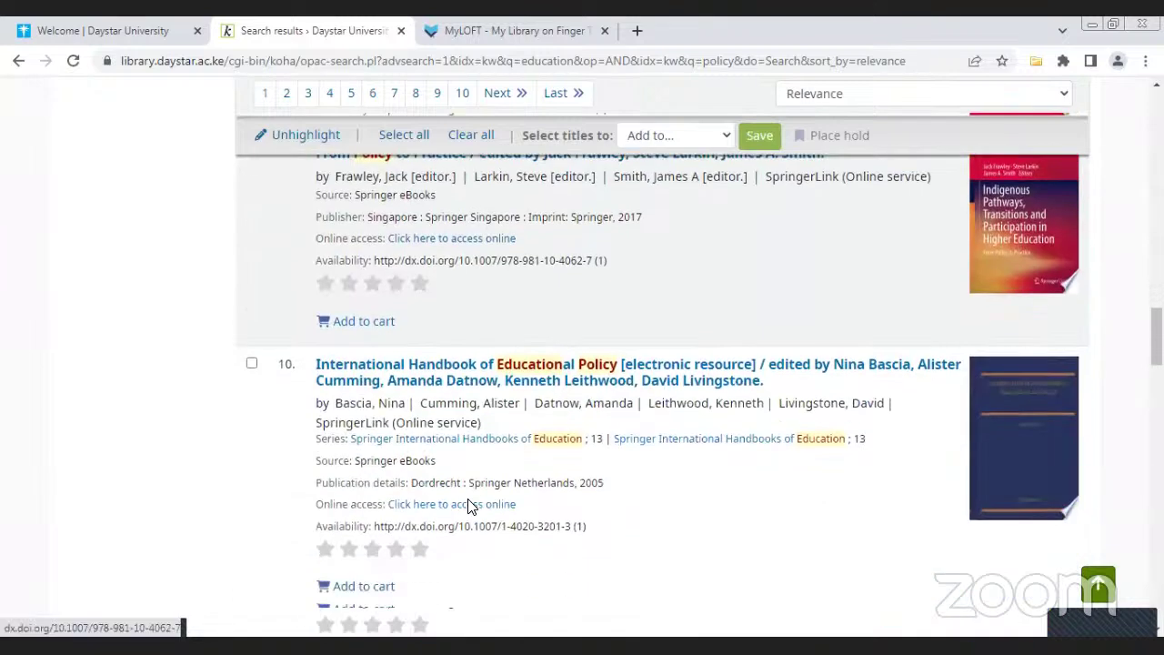
pyautogui.scroll(-5, 470, 507)
pyautogui.scroll(13, 517, 324)
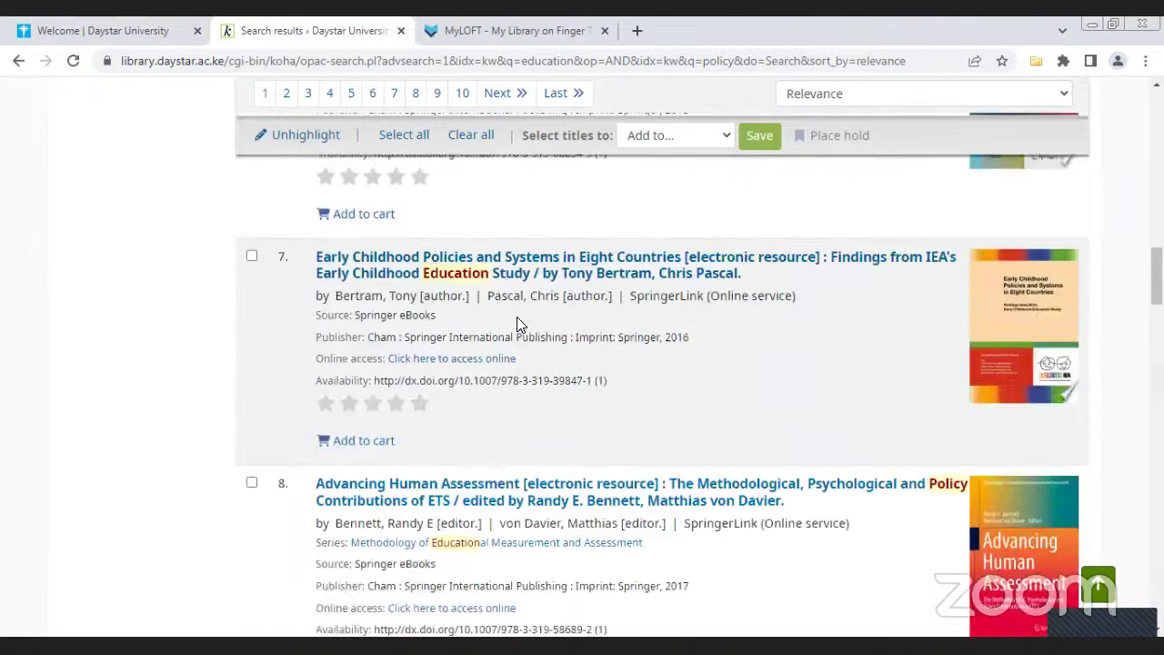
pyautogui.scroll(20, 517, 324)
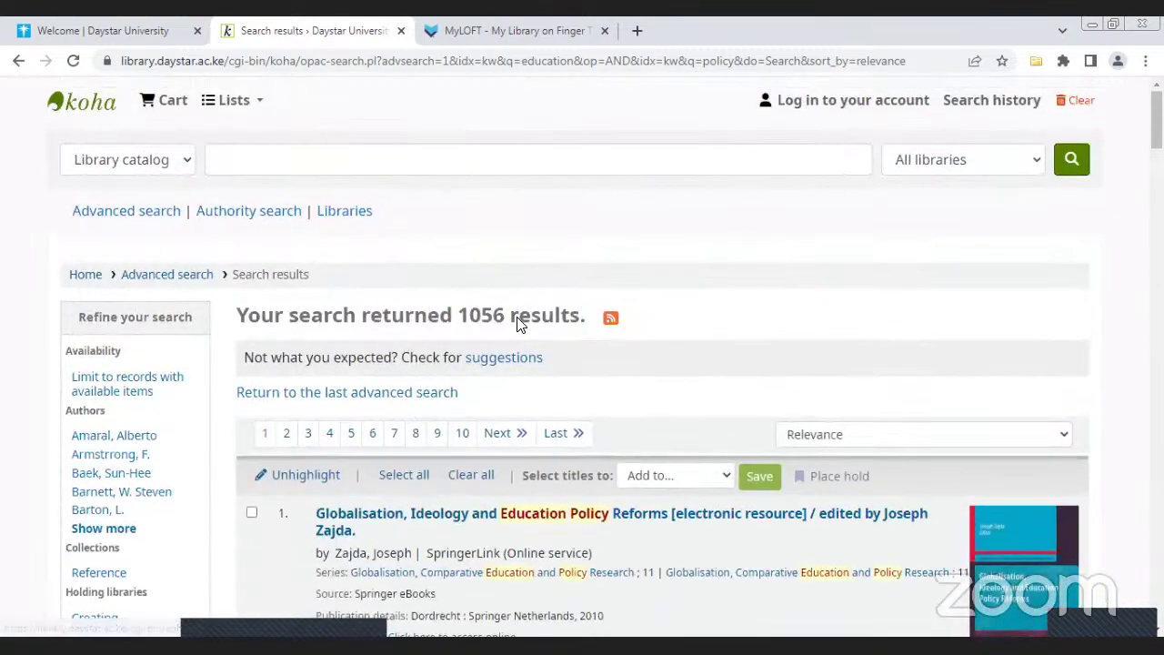
# Search Title 'research' (typo corrected via spell-check) with the author's surname in the Author row
pyautogui.click(130, 212)
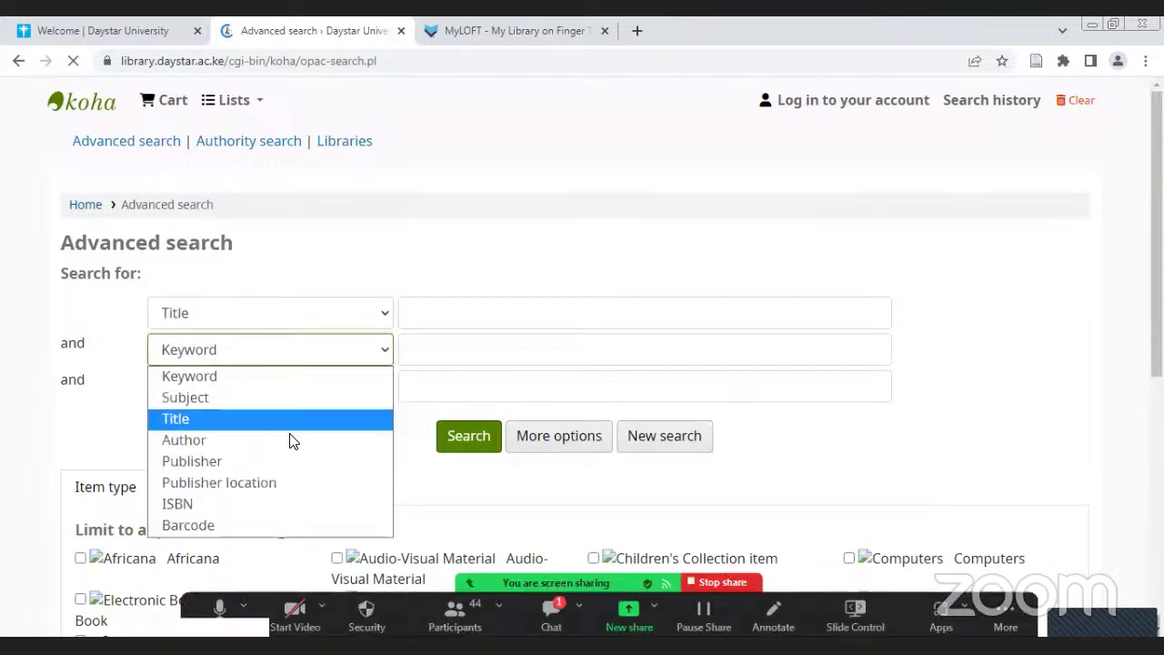
pyautogui.click(292, 439)
pyautogui.click(436, 323)
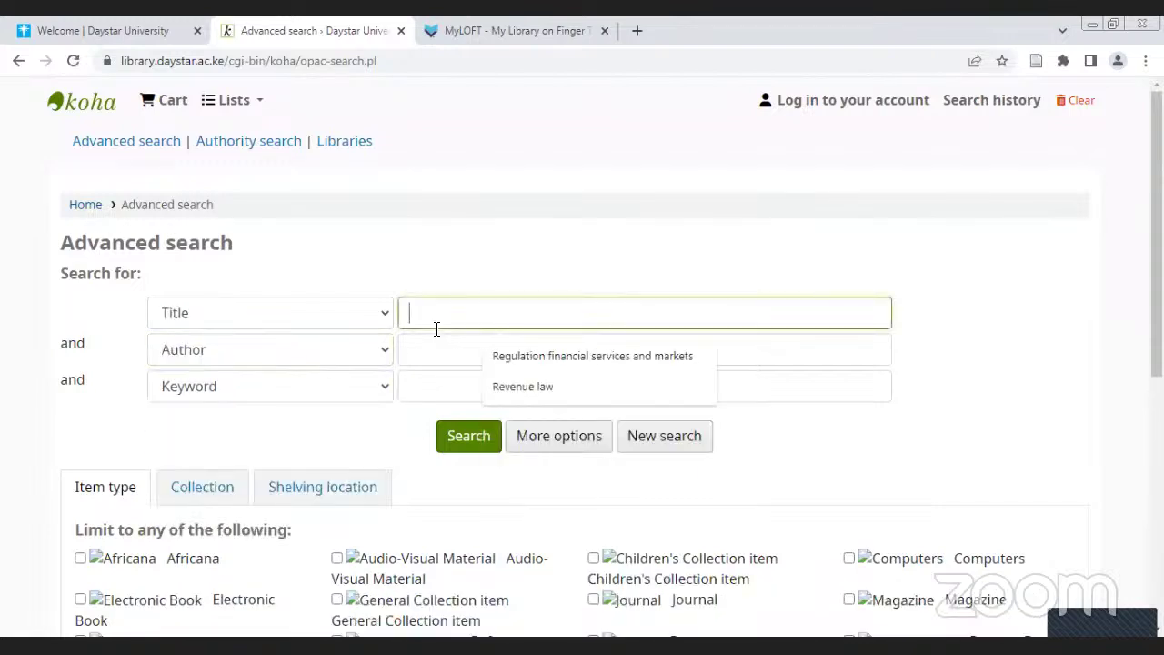
pyautogui.write('resaearch')
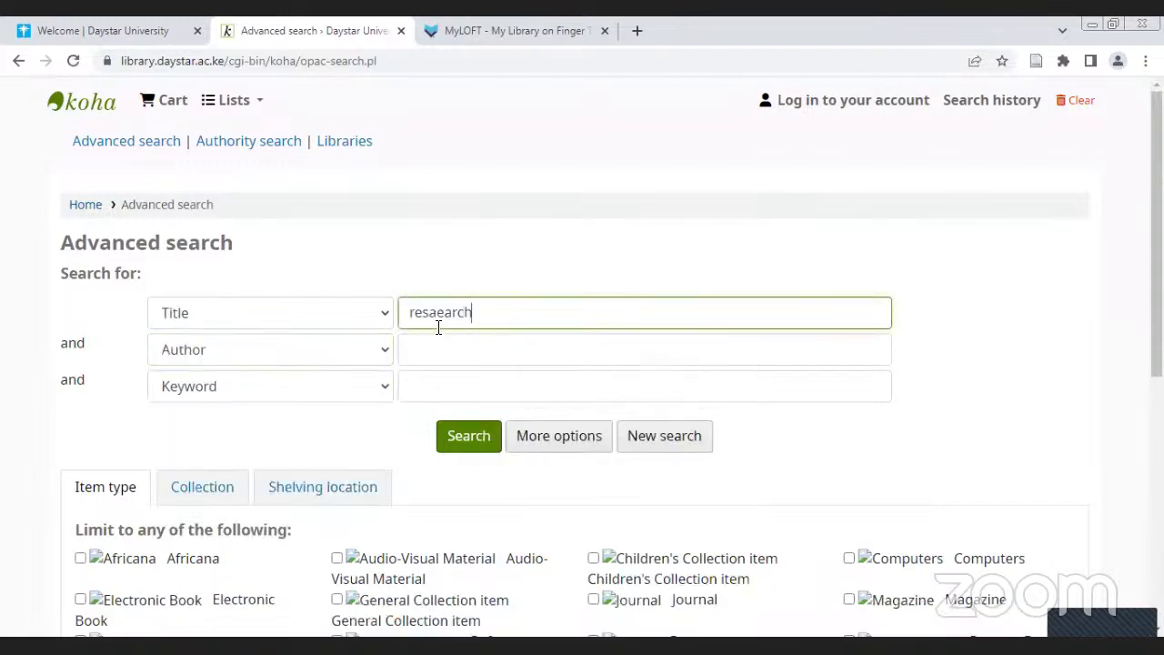
pyautogui.doubleClick(440, 318)
pyautogui.rightClick(446, 319)
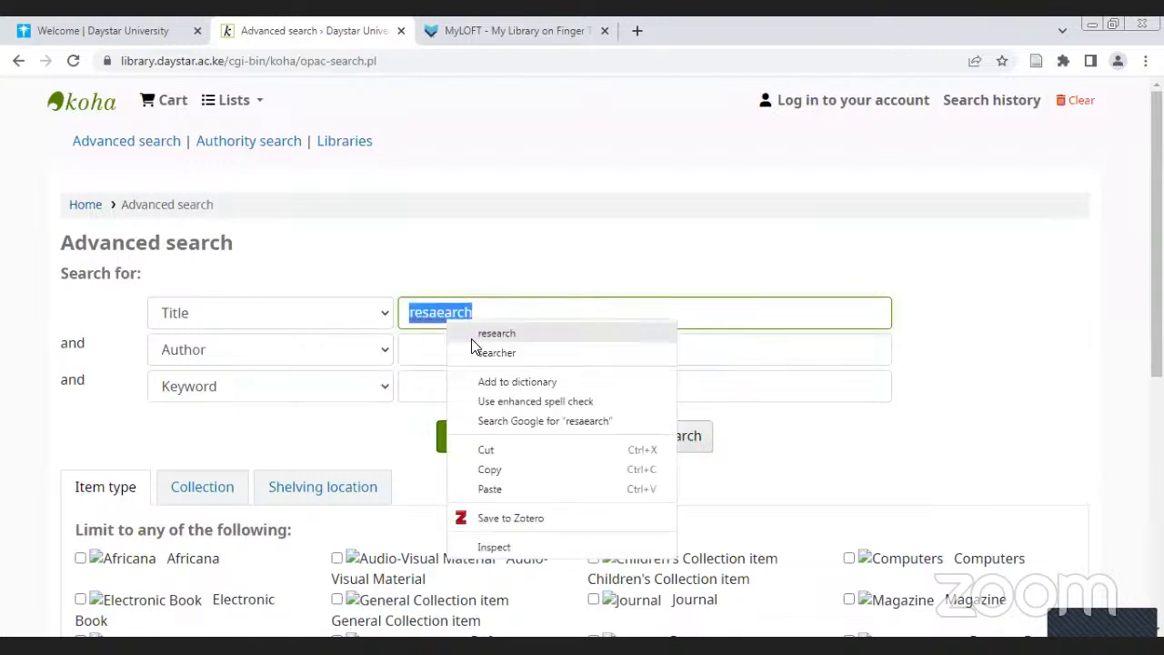
pyautogui.click(498, 333)
pyautogui.click(458, 348)
pyautogui.write('m')
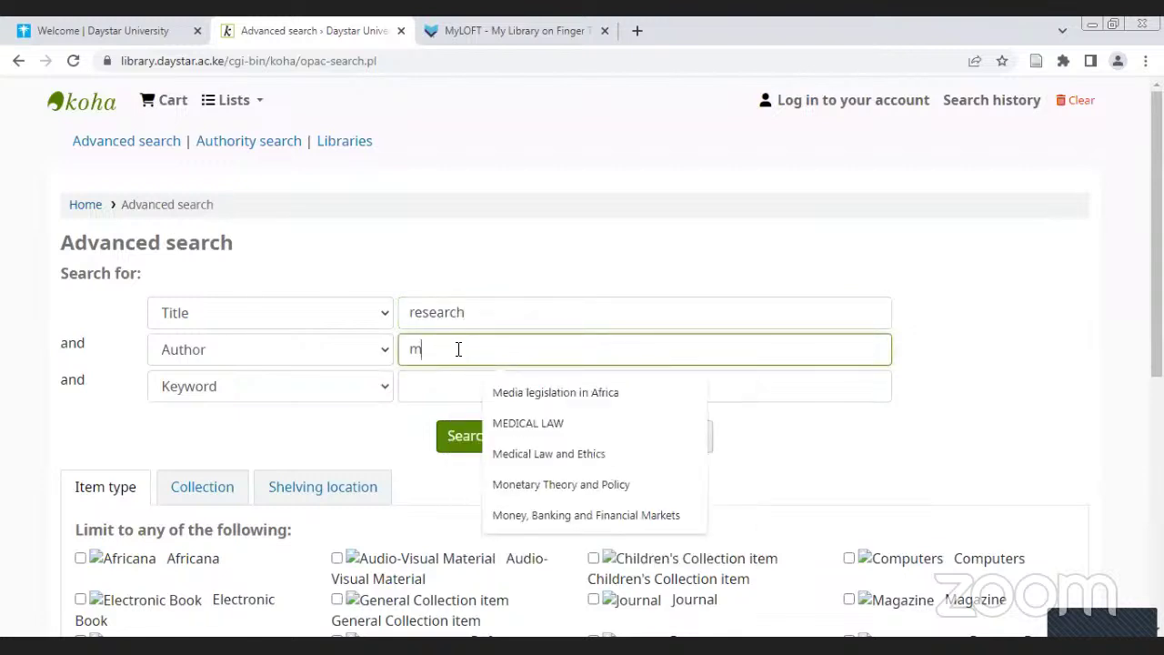
pyautogui.write('ugenda')
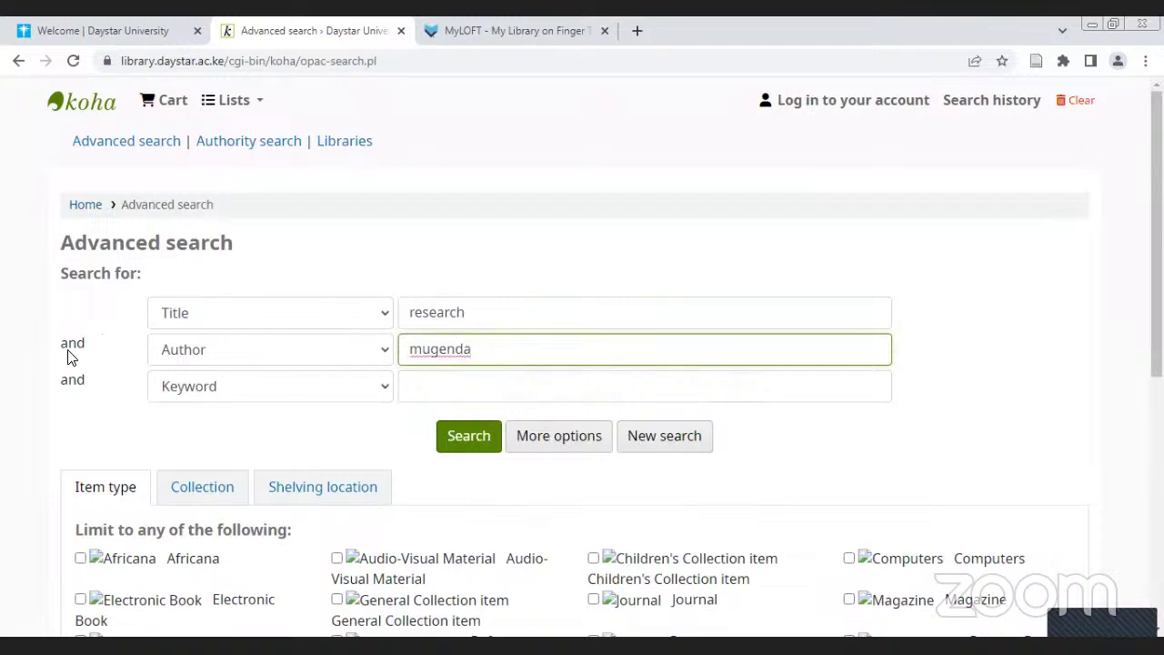
pyautogui.click(479, 452)
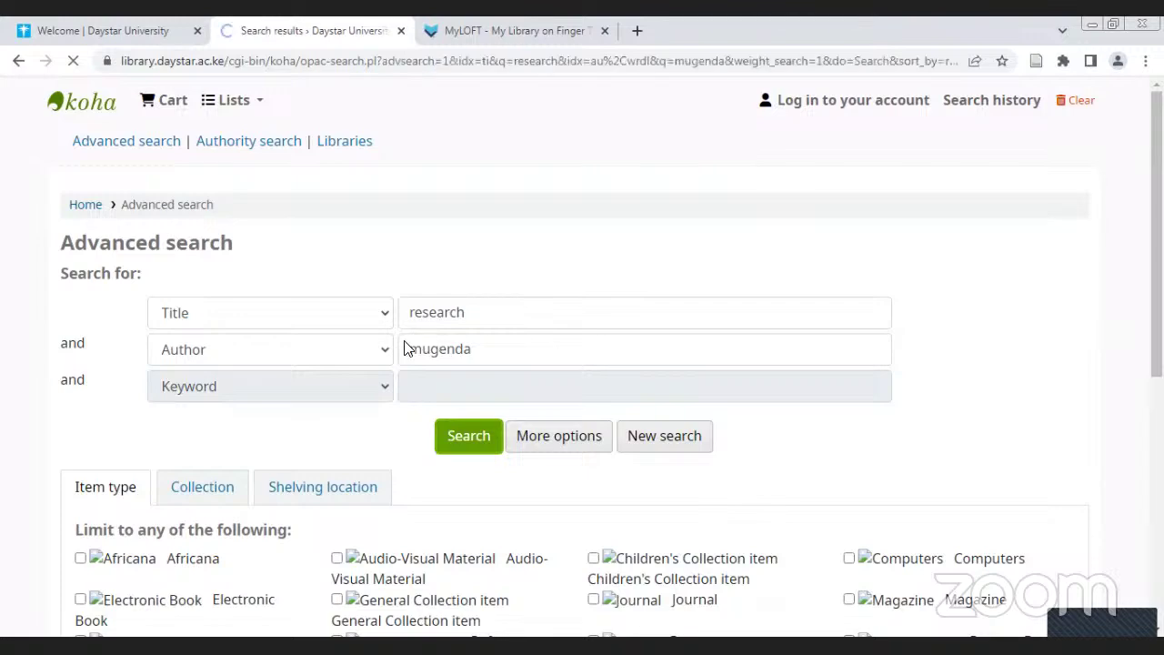
# Scroll through the eight research-title results, then return to a blank Advanced search form
pyautogui.scroll(-3, 472, 364)
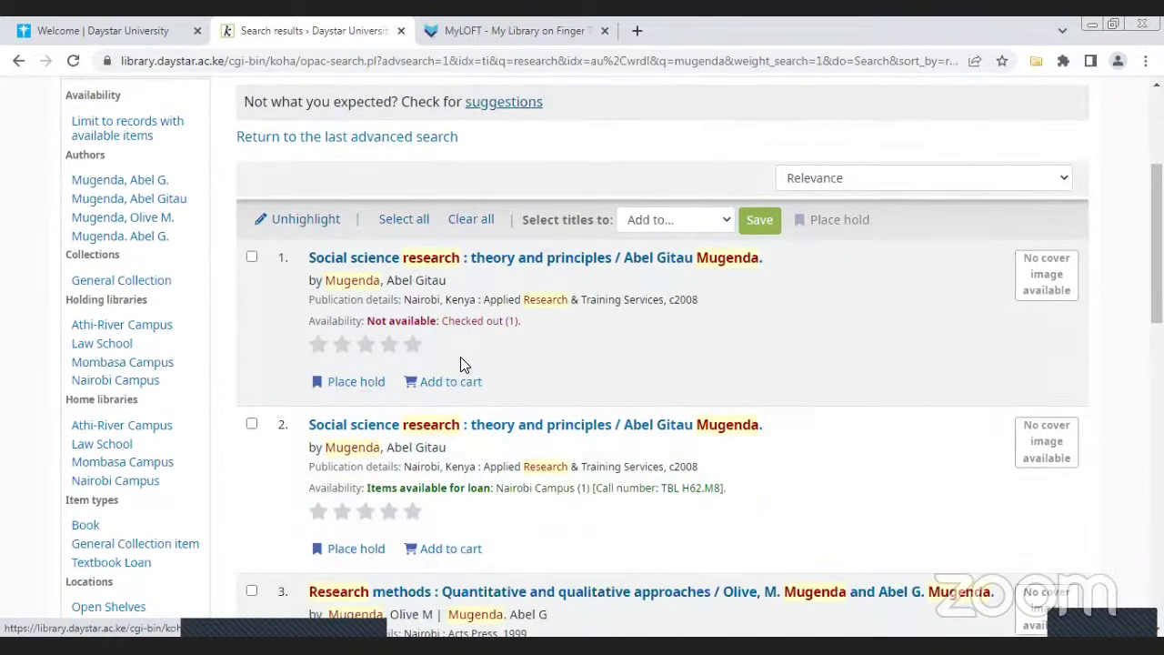
pyautogui.scroll(-2, 479, 362)
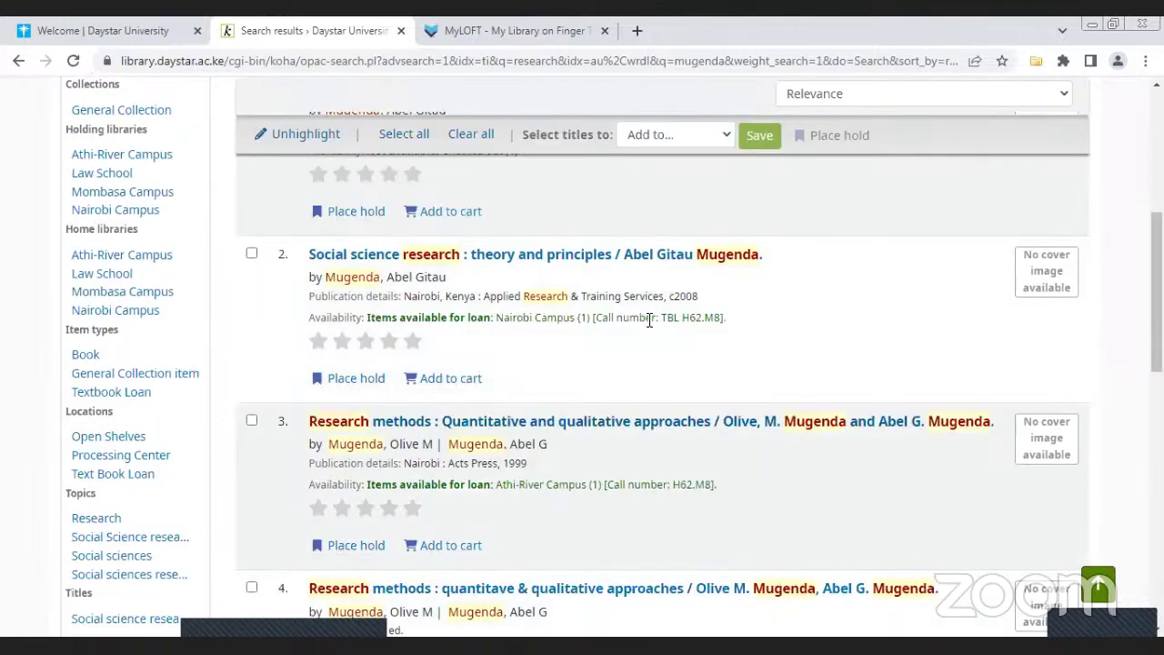
pyautogui.scroll(-8, 646, 369)
pyautogui.scroll(-2, 629, 373)
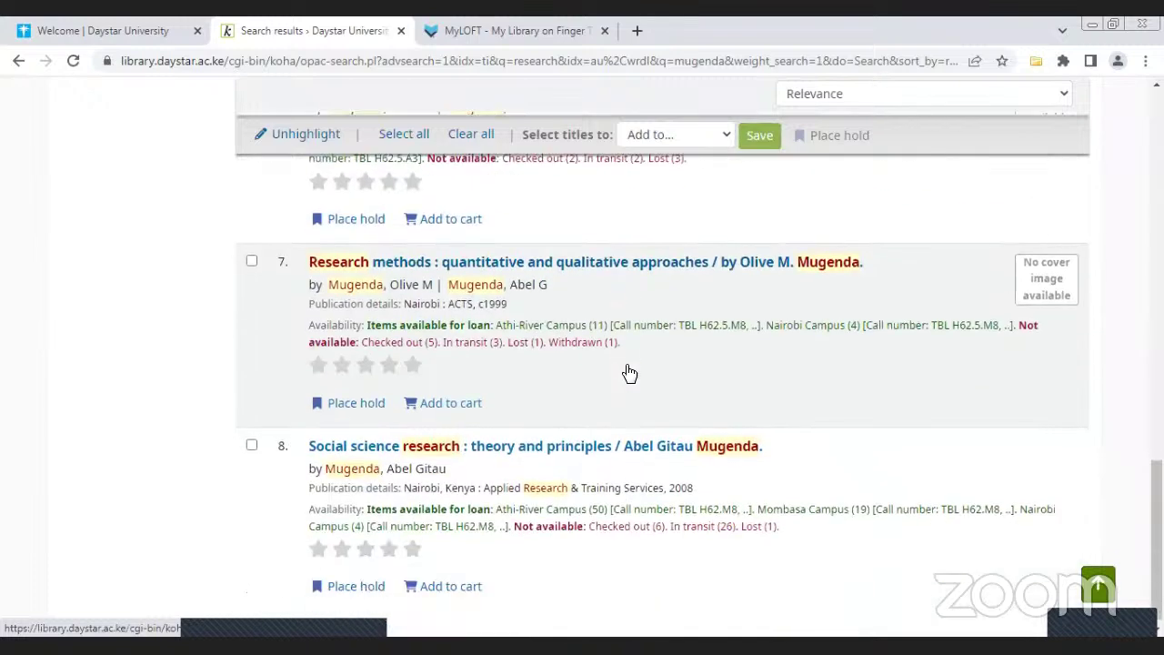
pyautogui.scroll(9, 626, 373)
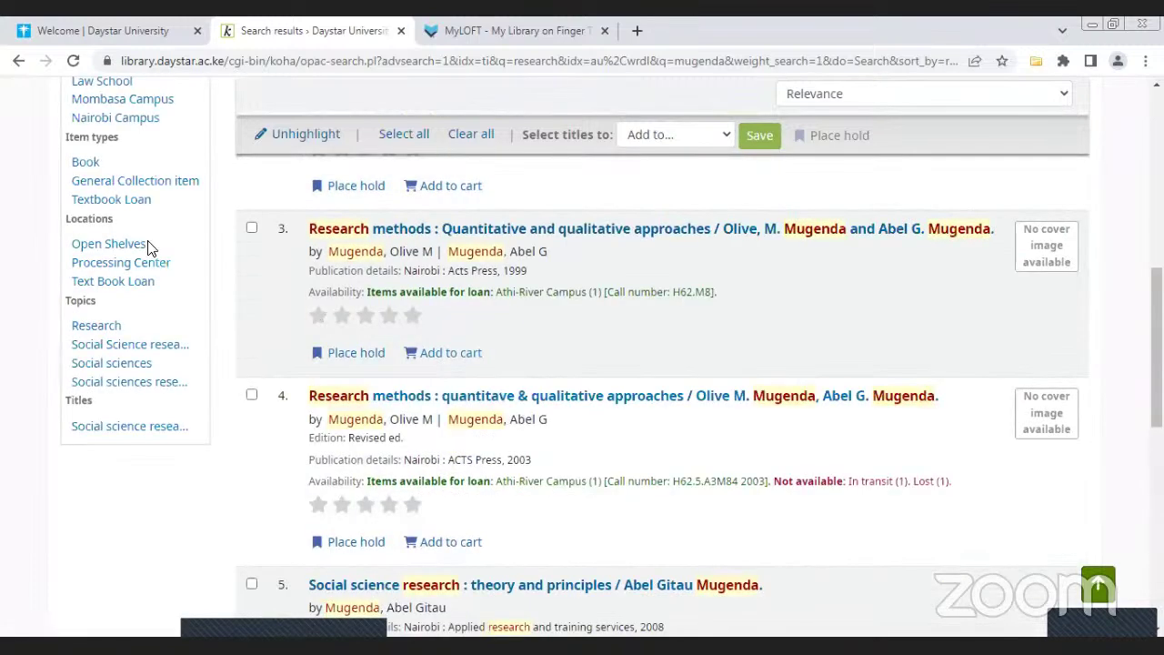
pyautogui.scroll(10, 150, 250)
pyautogui.click(146, 212)
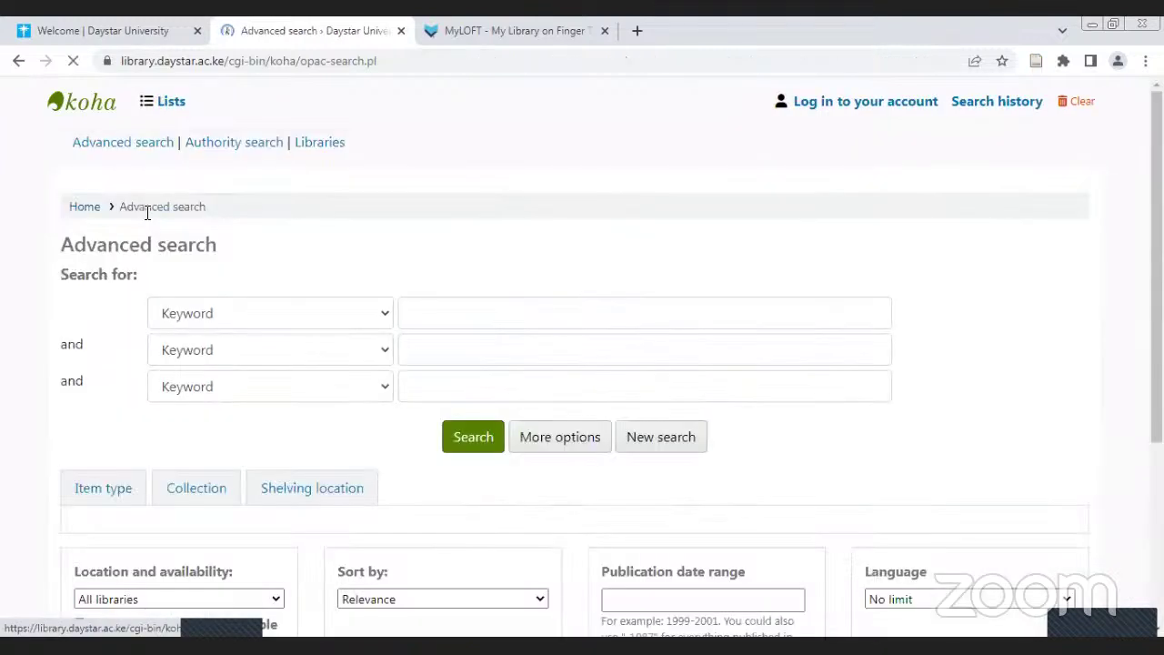
# Set the first two rows to Author, enter the author's surname in both, and search
pyautogui.click(328, 313)
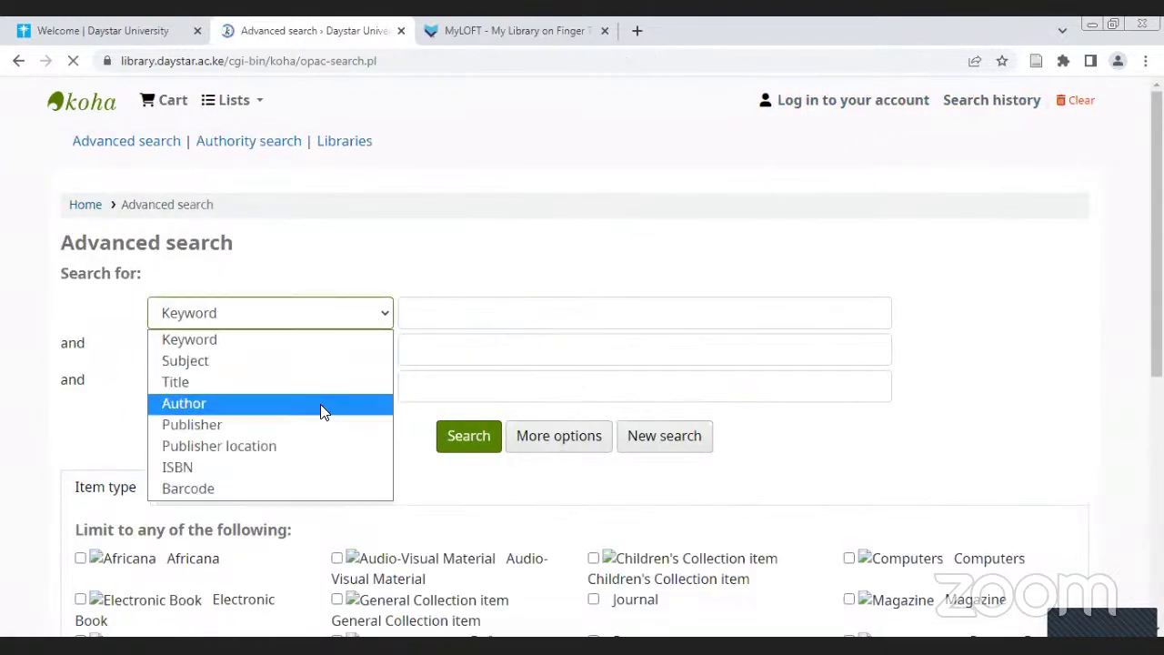
pyautogui.click(320, 403)
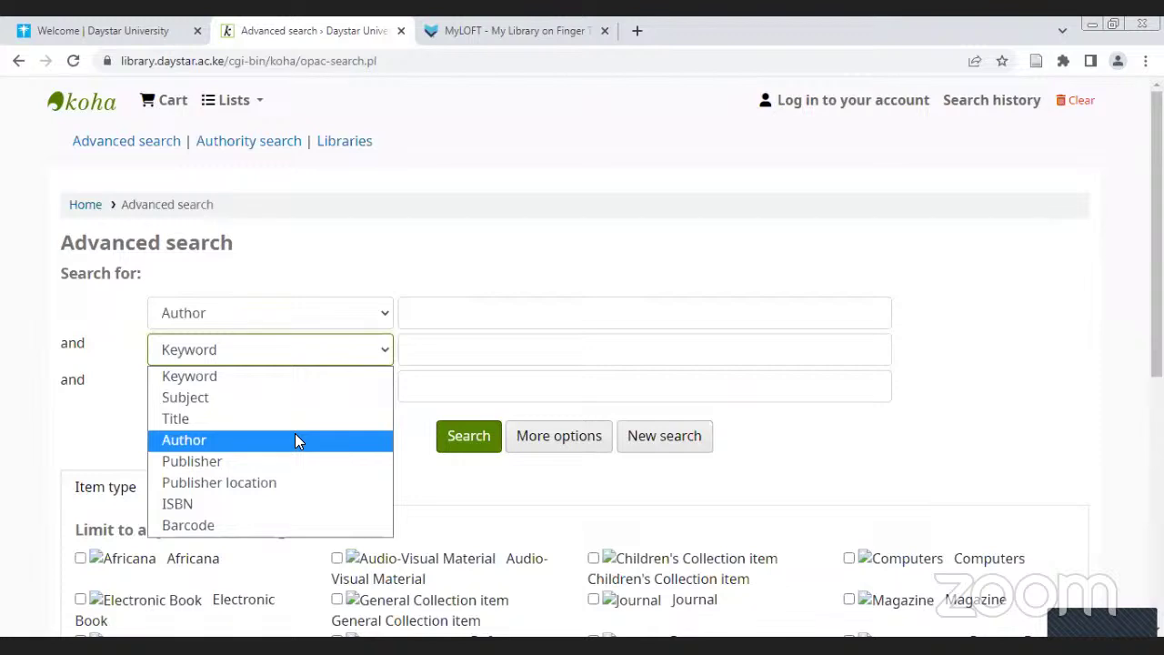
pyautogui.click(295, 437)
pyautogui.click(468, 314)
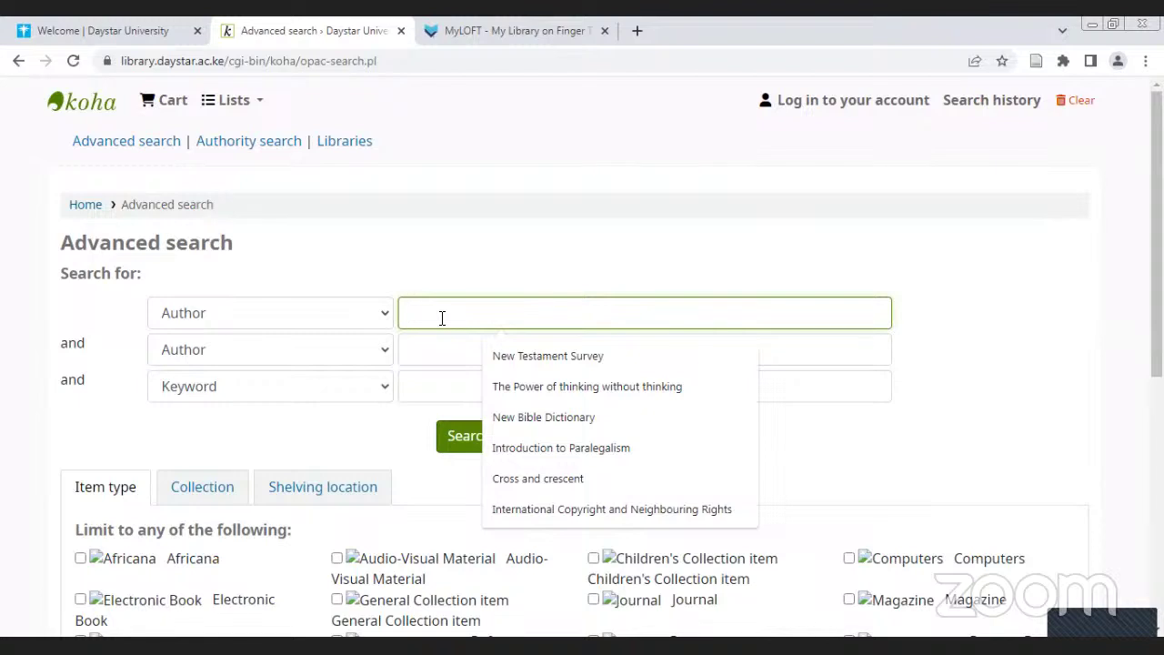
pyautogui.write('mugenda')
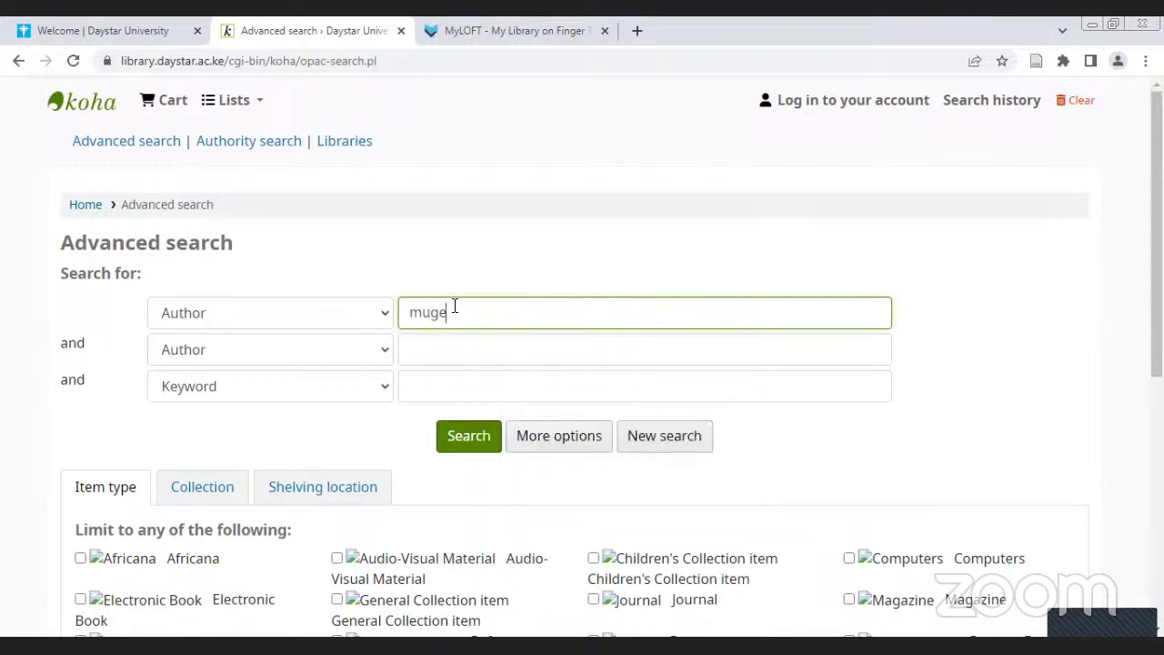
pyautogui.click(446, 349)
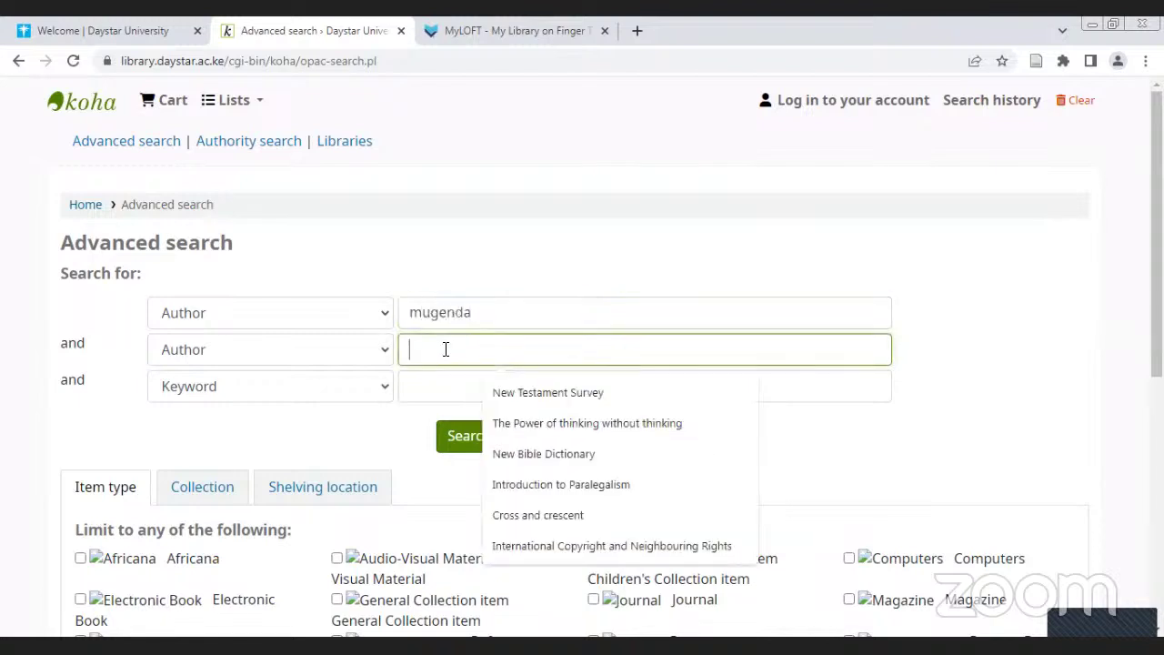
pyautogui.write('mugen')
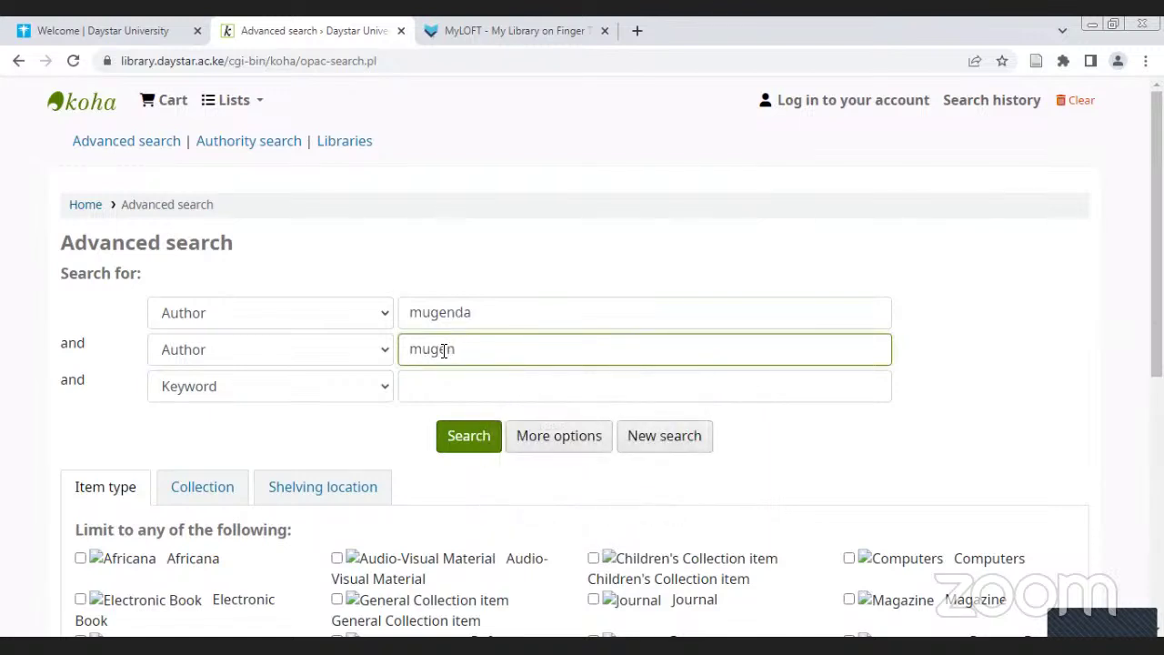
pyautogui.write('da')
pyautogui.click(473, 444)
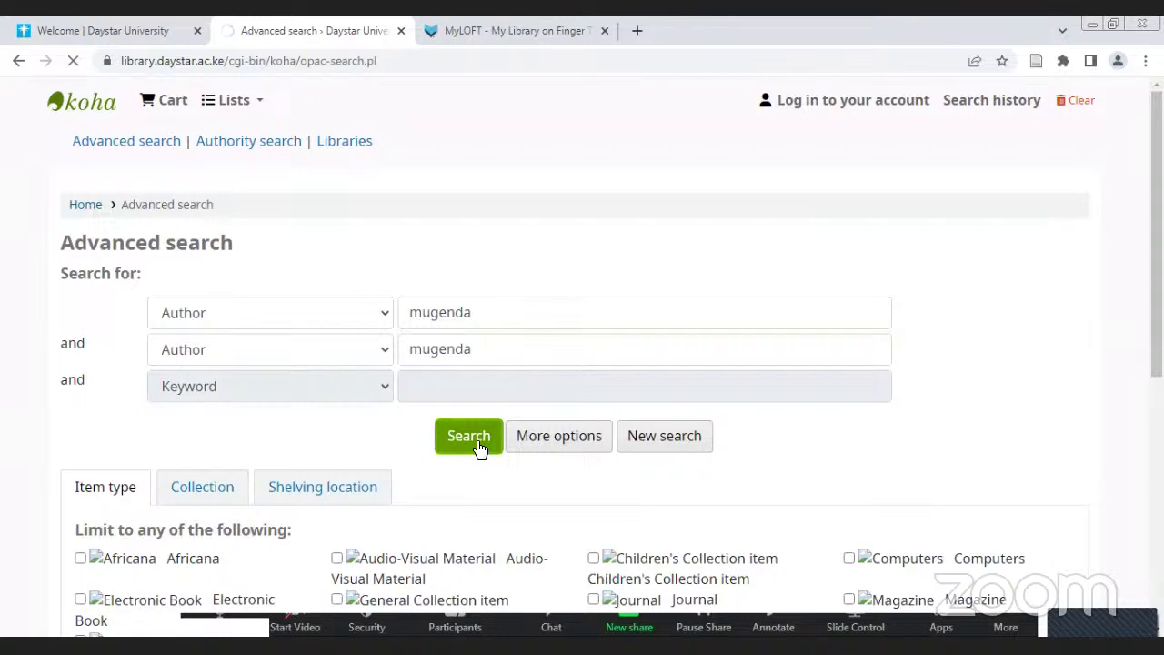
# Scroll up and down through the eight author-search results, such as Research methods
pyautogui.scroll(-3, 477, 440)
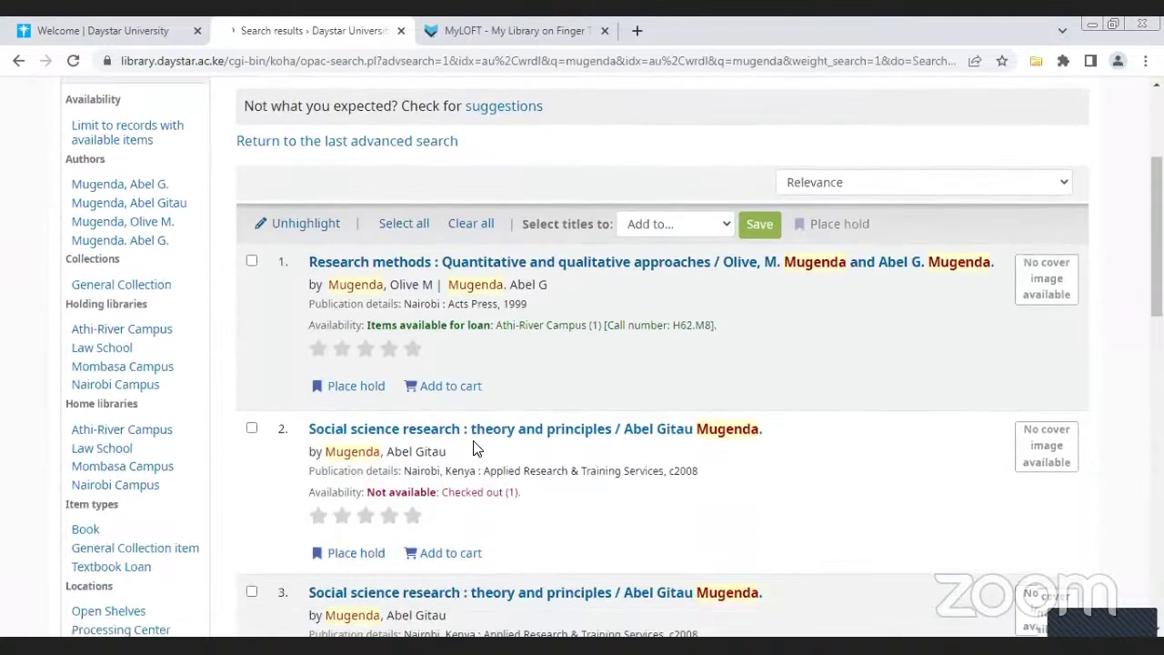
pyautogui.scroll(-2, 455, 363)
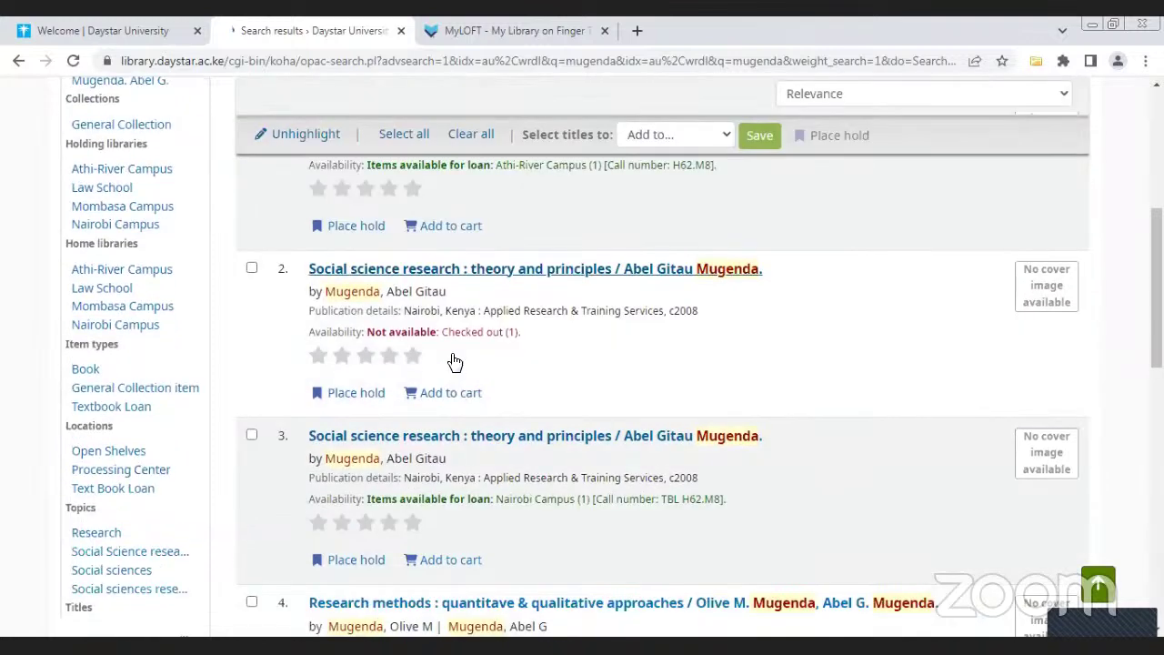
pyautogui.scroll(-4, 455, 363)
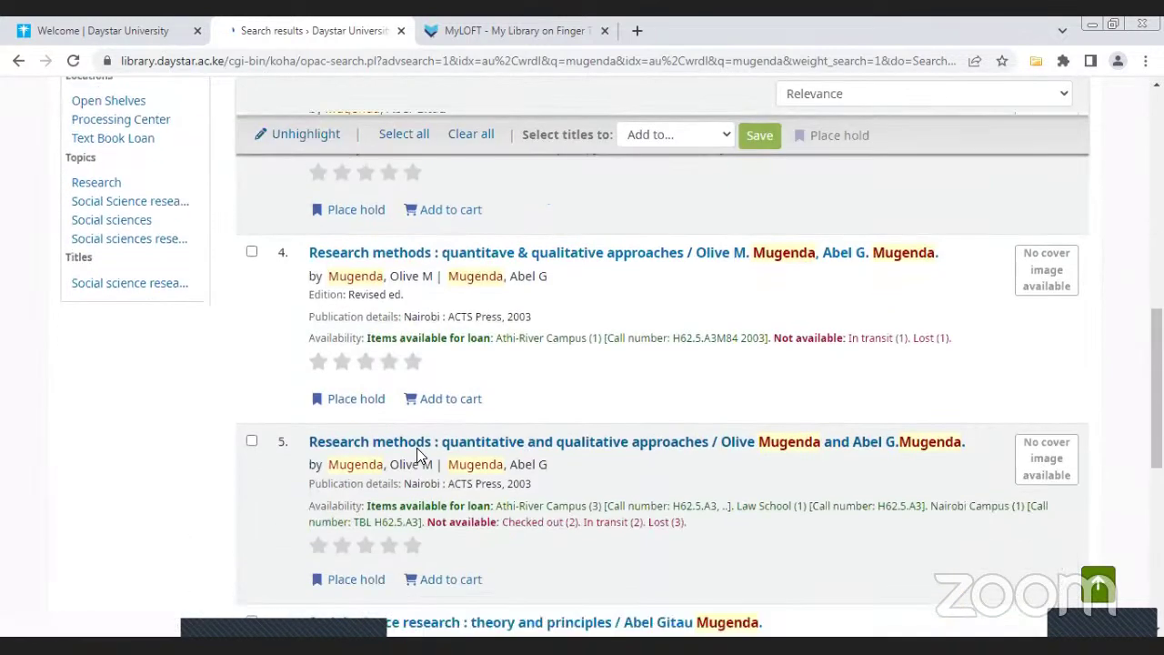
pyautogui.scroll(-5, 416, 447)
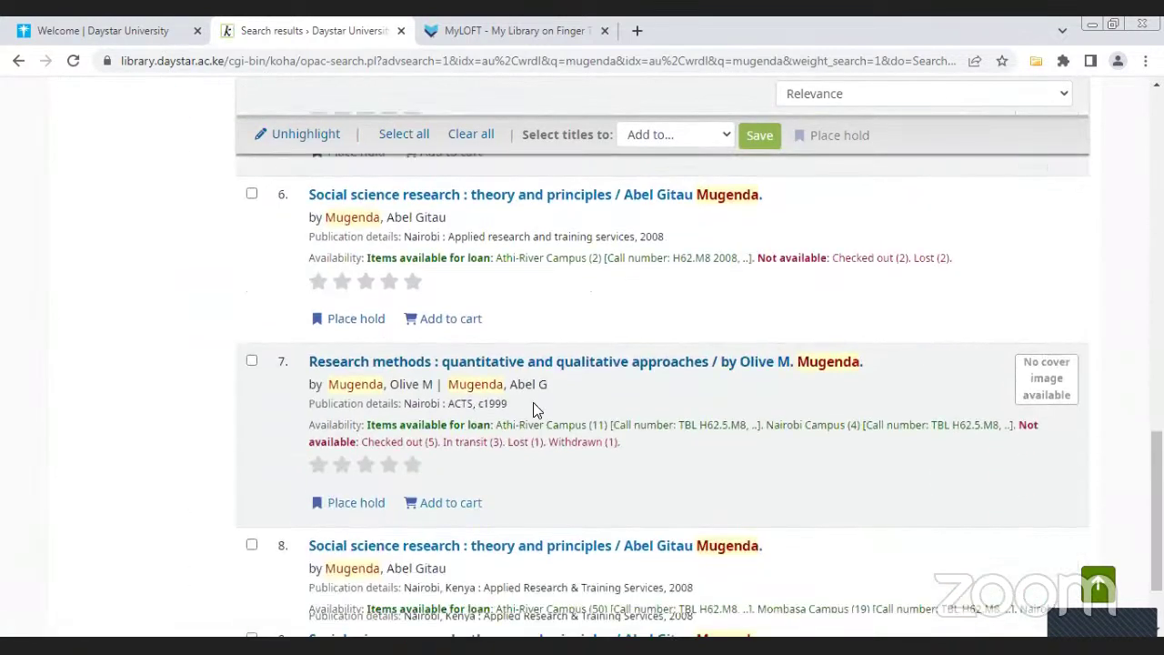
pyautogui.scroll(7, 532, 405)
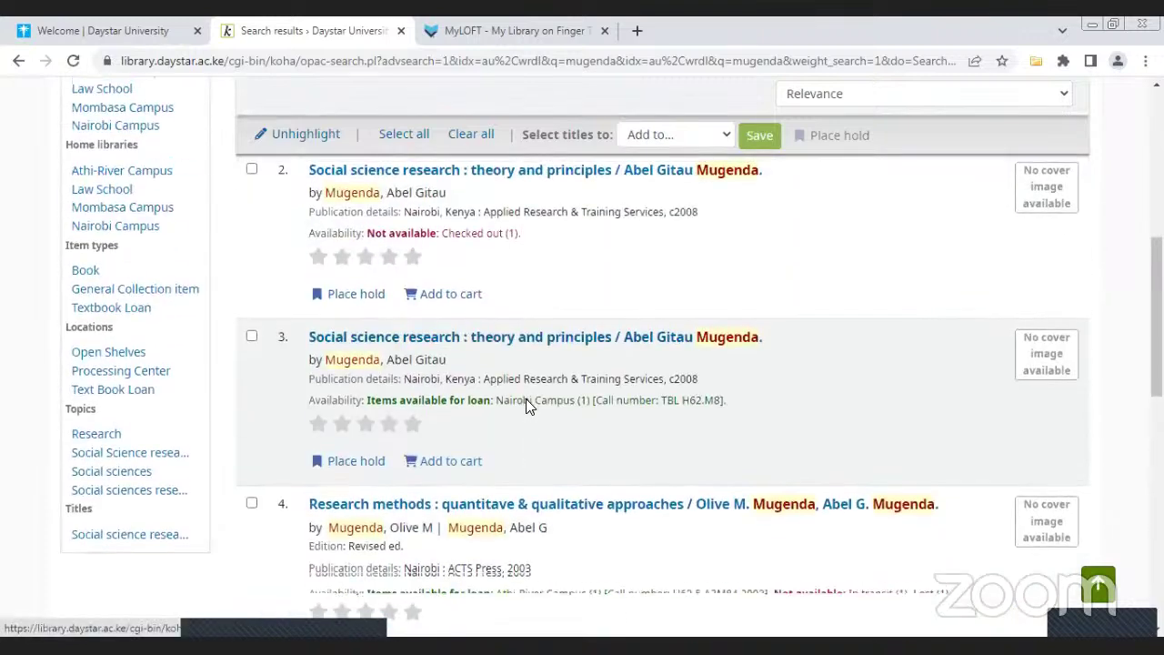
pyautogui.scroll(6, 526, 404)
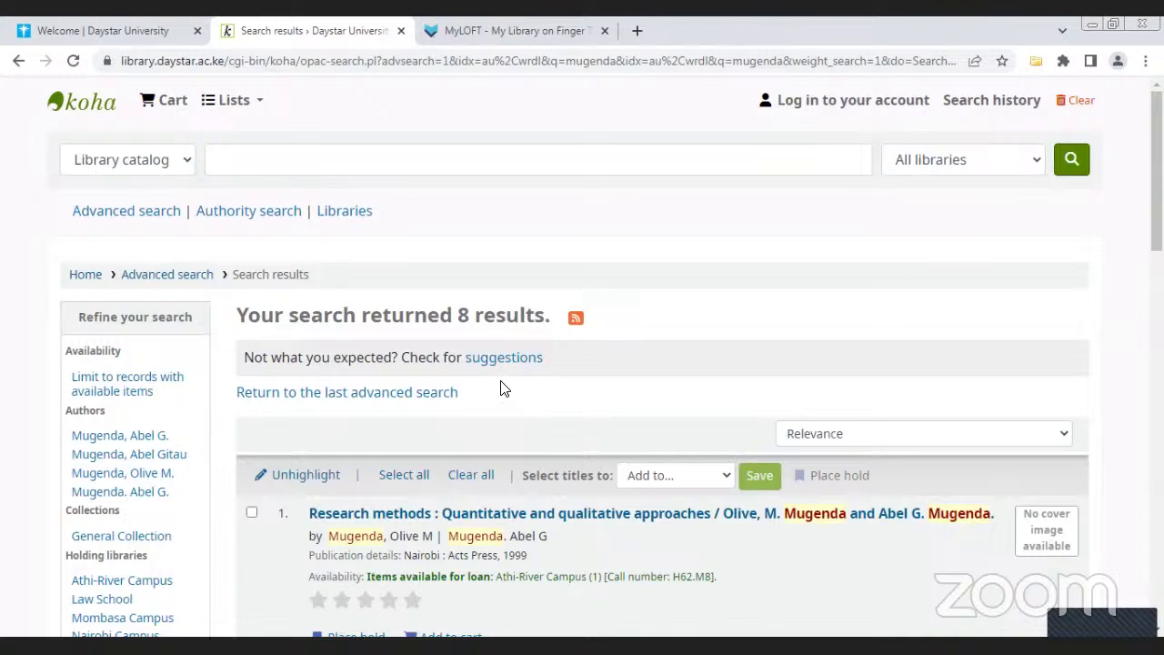
pyautogui.scroll(-4, 501, 391)
pyautogui.scroll(-3, 511, 403)
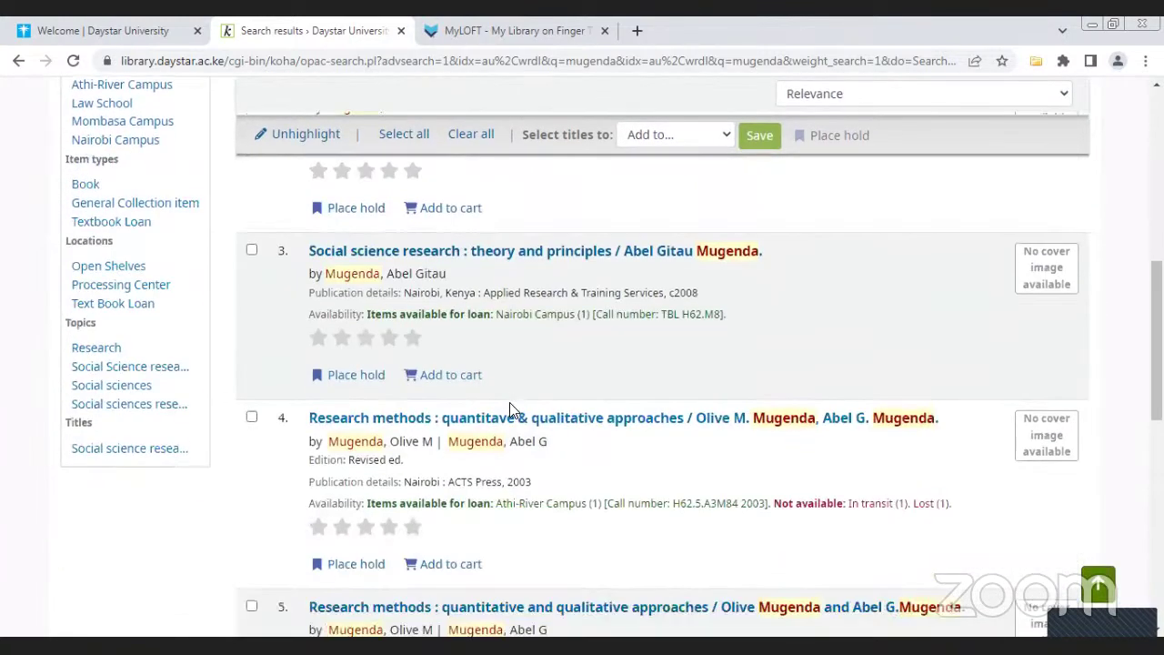
pyautogui.scroll(-1, 509, 409)
pyautogui.scroll(-3, 510, 410)
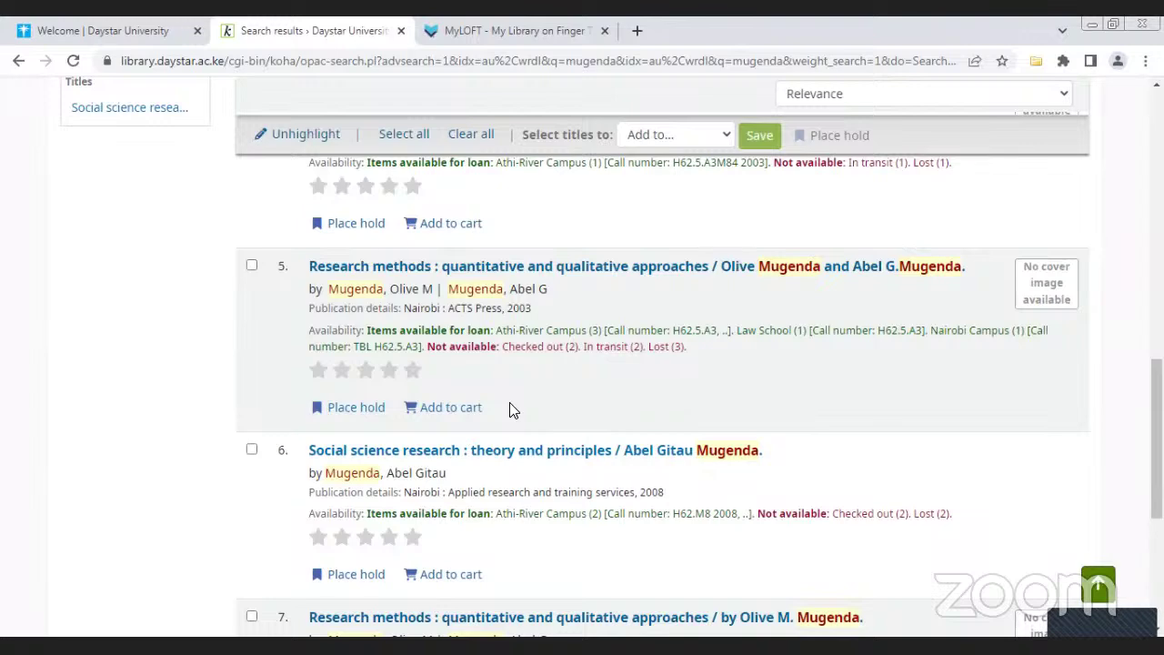
# Highlight the call numbers of results 3 and 7, including TBL H62.5.M8, then return to the top
pyautogui.scroll(2, 519, 394)
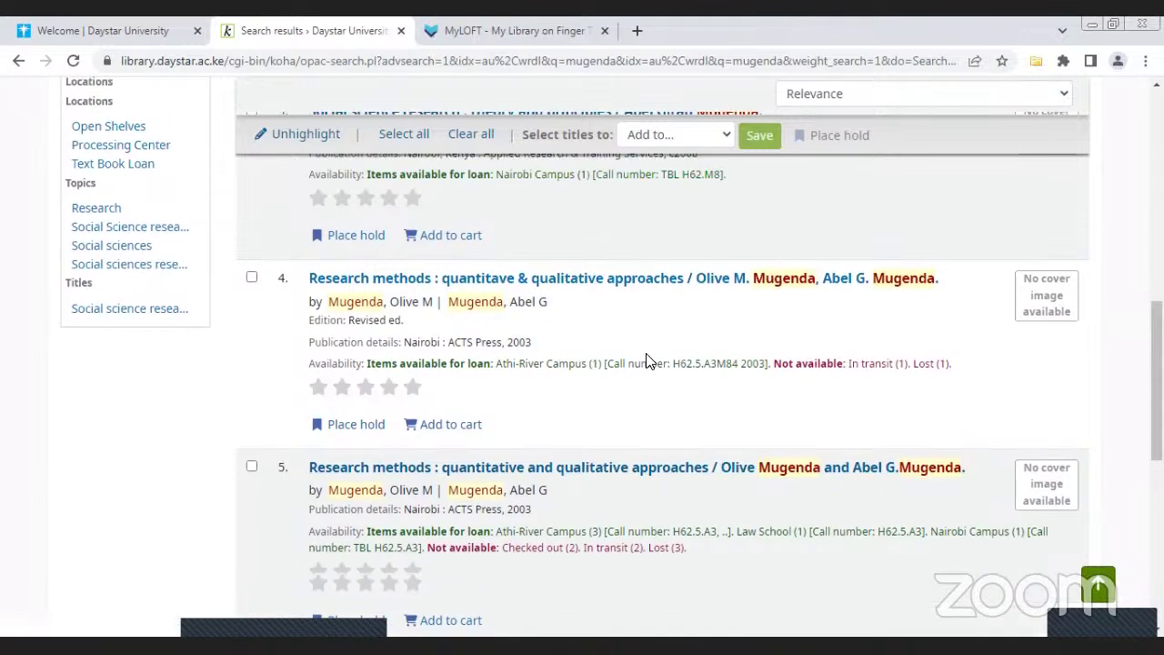
pyautogui.scroll(1, 646, 361)
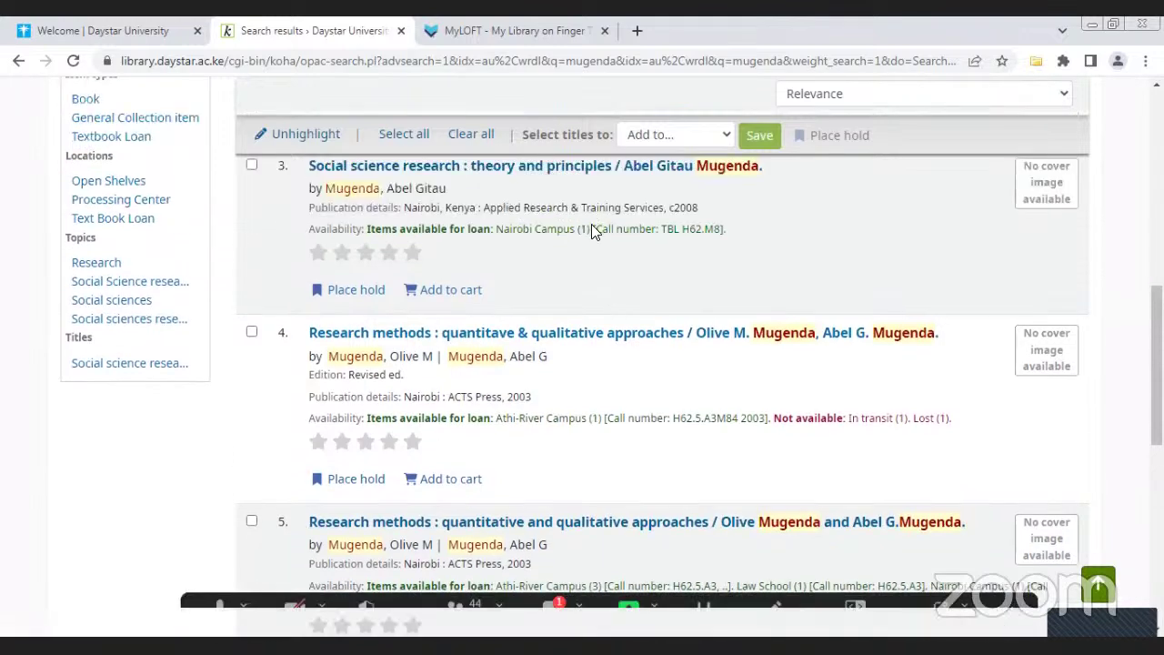
pyautogui.moveTo(661, 228); pyautogui.dragTo(727, 229)
pyautogui.click(690, 225)
pyautogui.moveTo(682, 229); pyautogui.dragTo(663, 229)
pyautogui.scroll(-2, 610, 402)
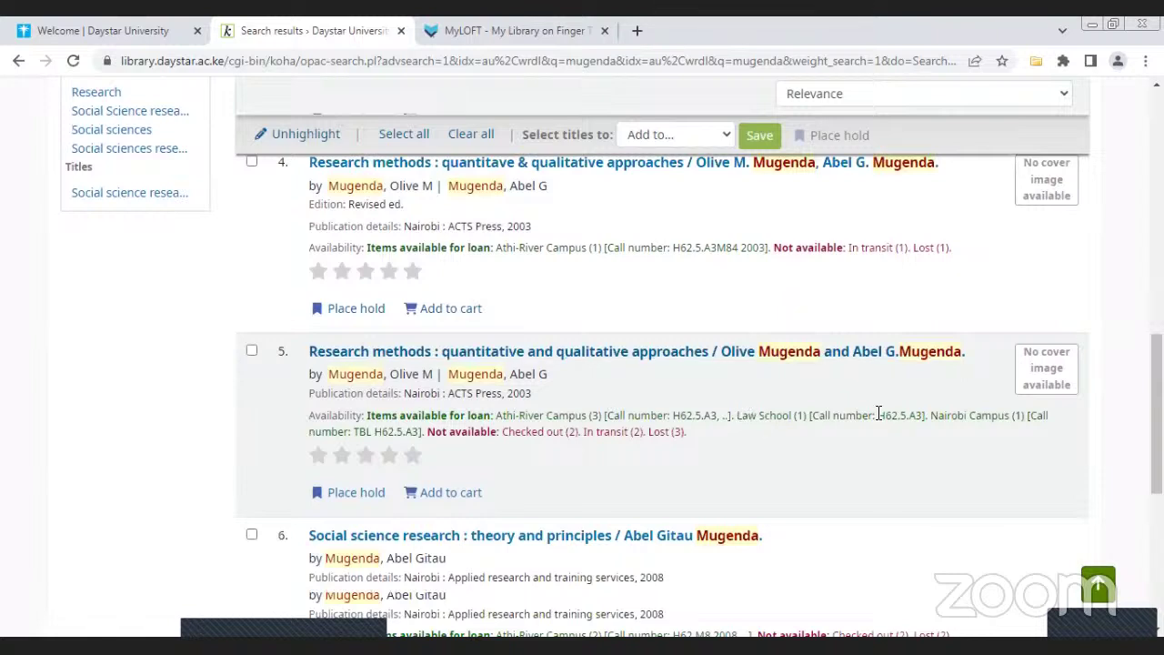
pyautogui.scroll(-3, 872, 407)
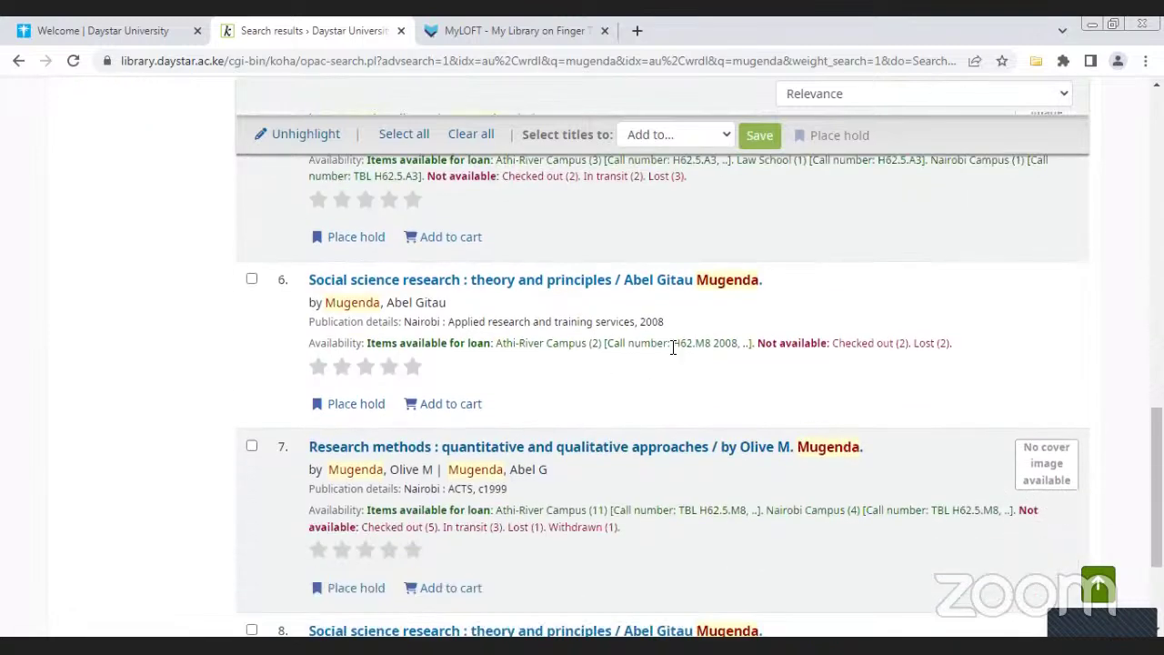
pyautogui.scroll(-1, 673, 397)
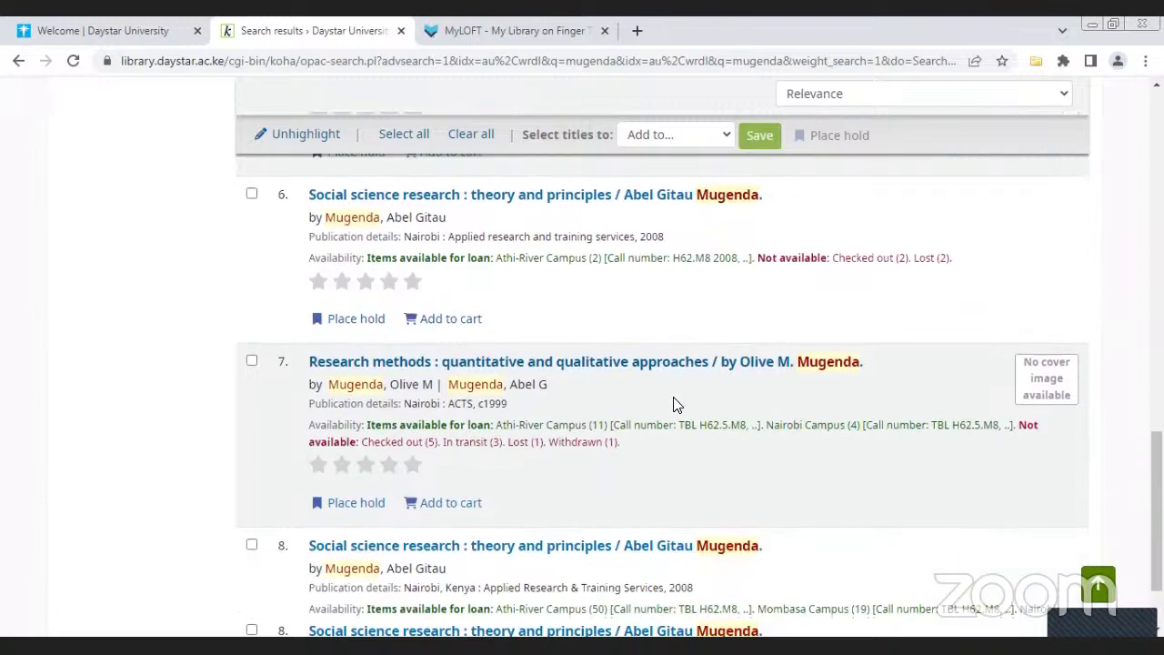
pyautogui.moveTo(678, 425); pyautogui.dragTo(746, 425)
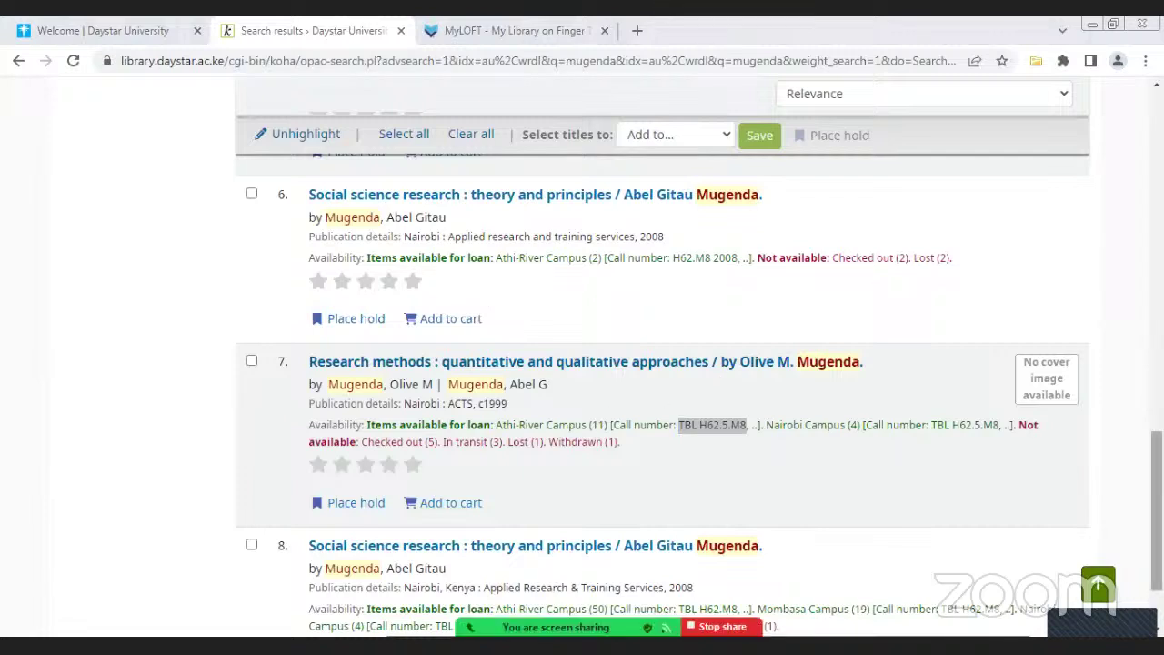
pyautogui.scroll(15, 662, 364)
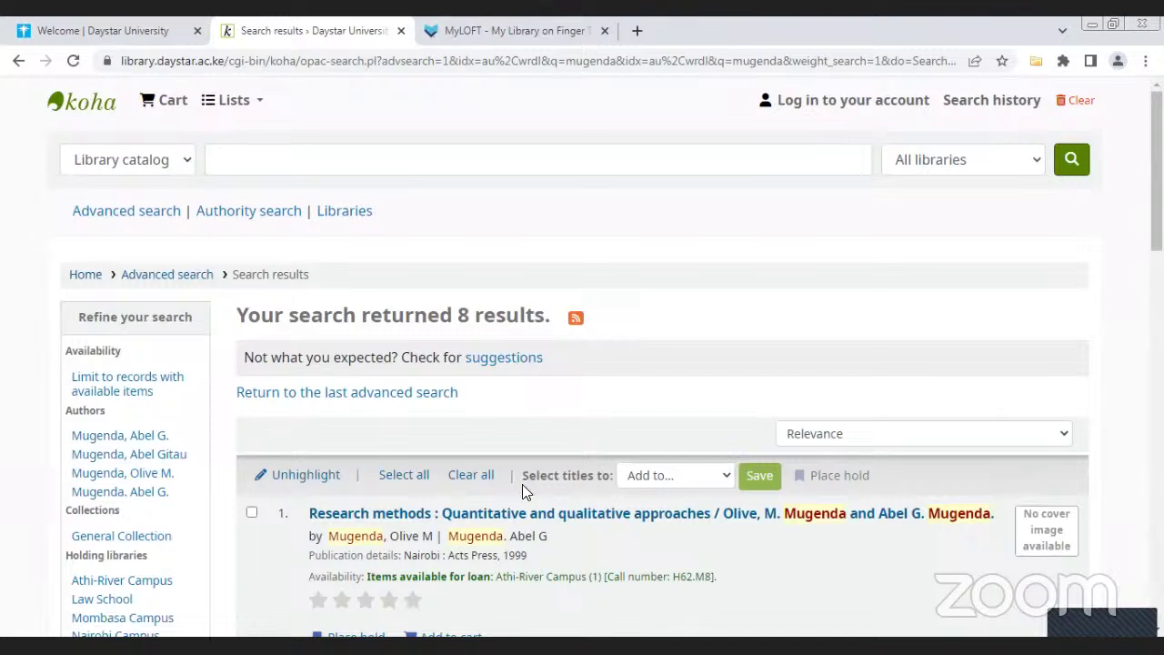
pyautogui.scroll(-2, 464, 409)
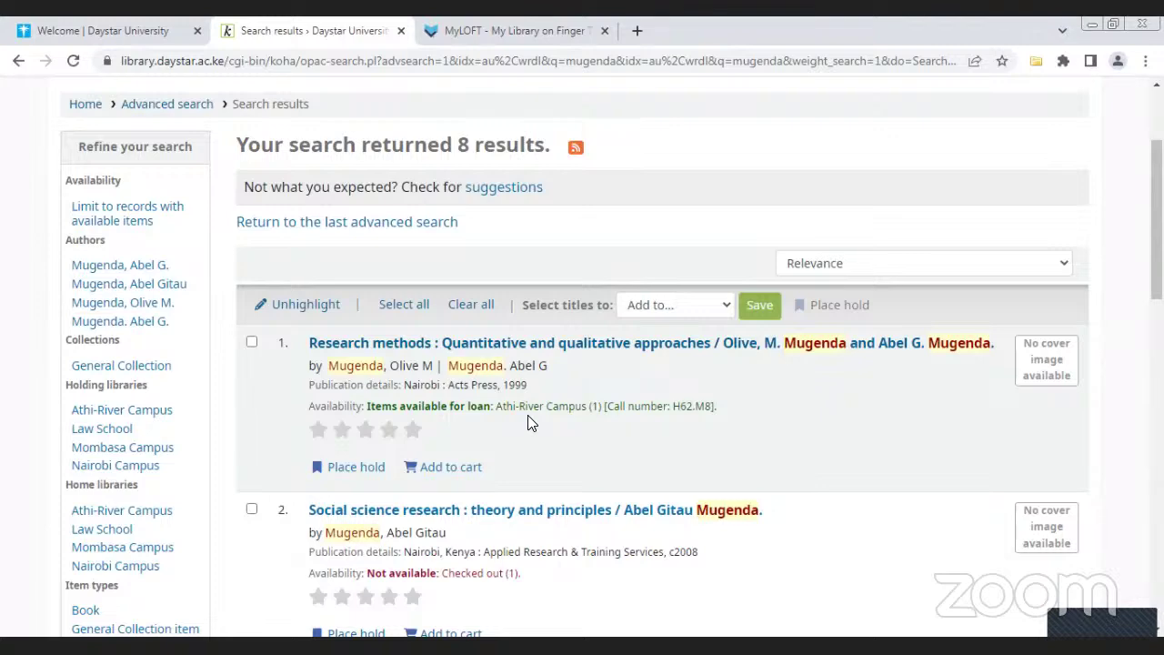
pyautogui.scroll(-2, 496, 405)
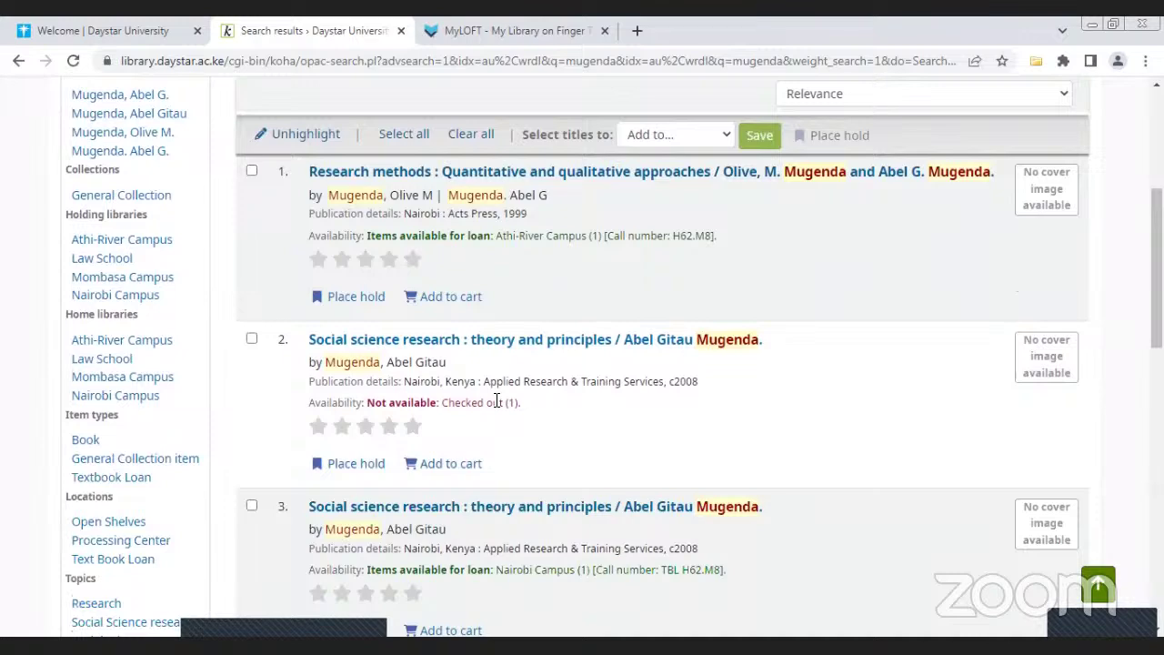
pyautogui.scroll(-1, 501, 405)
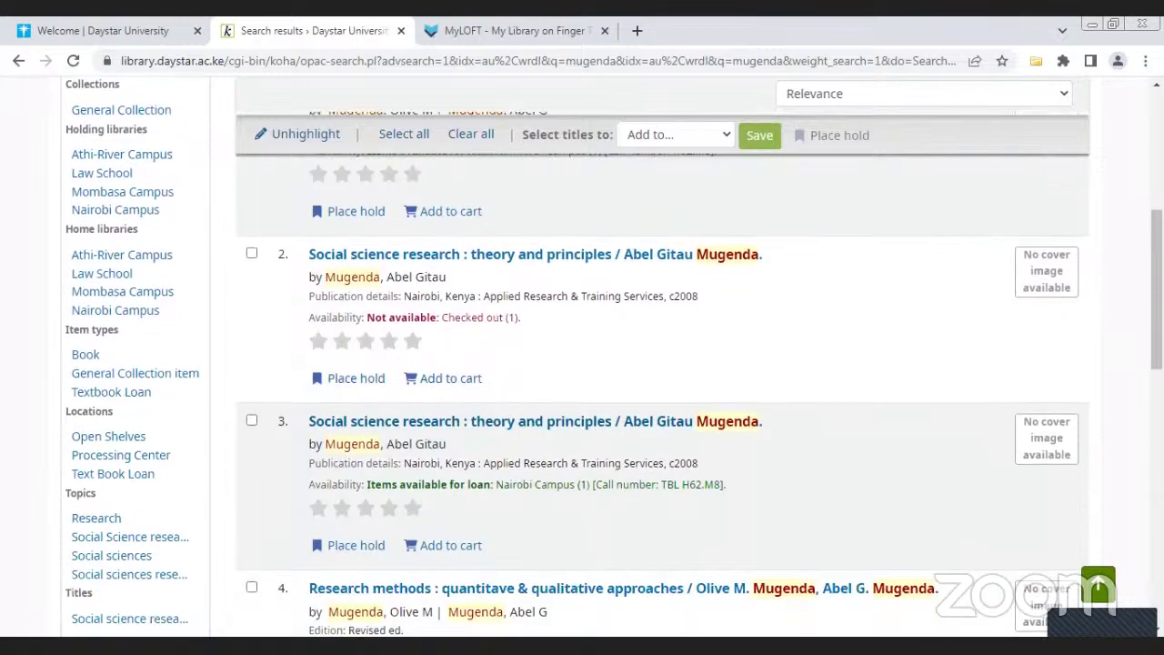
pyautogui.scroll(-1, 664, 364)
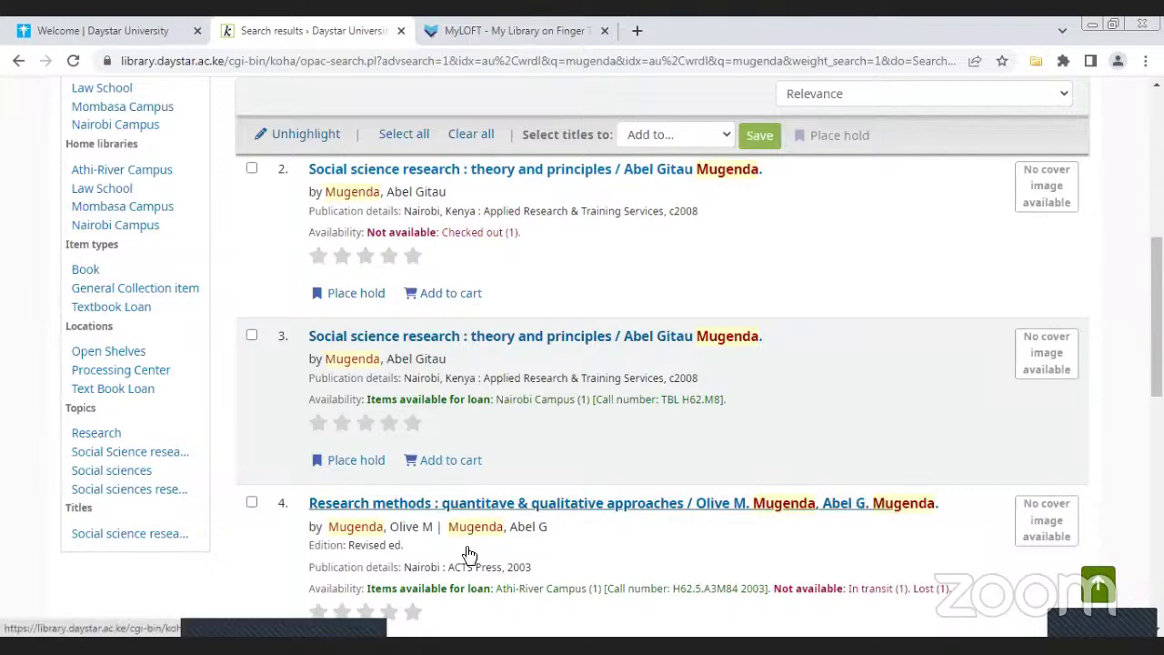
pyautogui.scroll(2, 590, 493)
pyautogui.scroll(4, 583, 491)
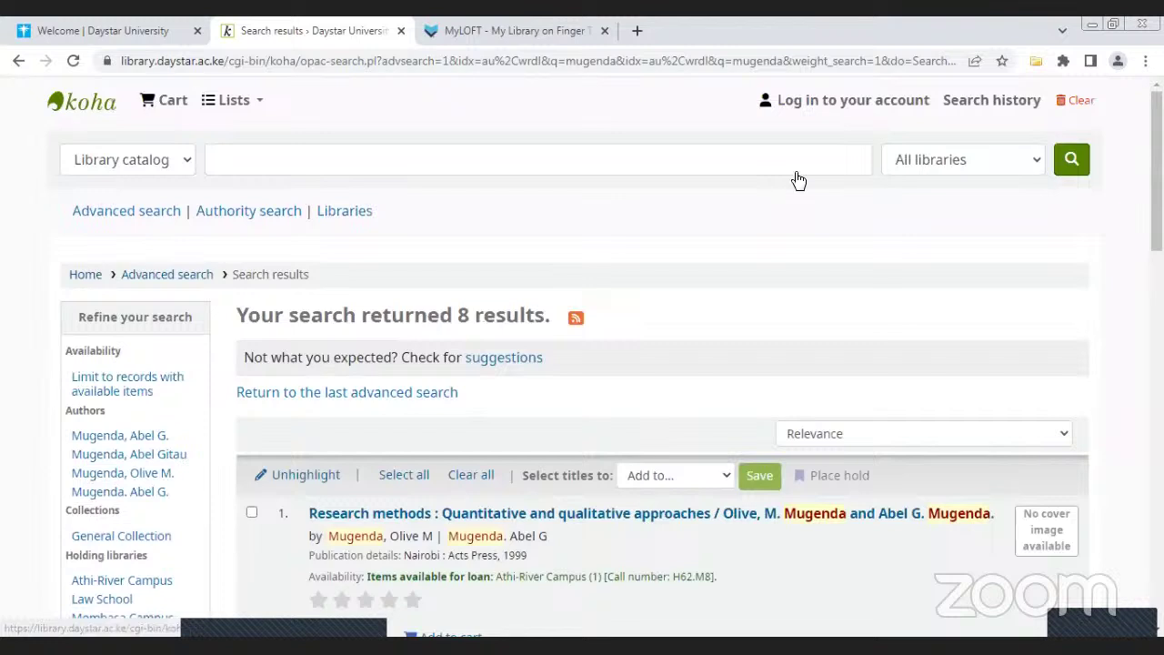
# Open the Log in to your account dialog and place the cursor in its Login field
pyautogui.click(813, 107)
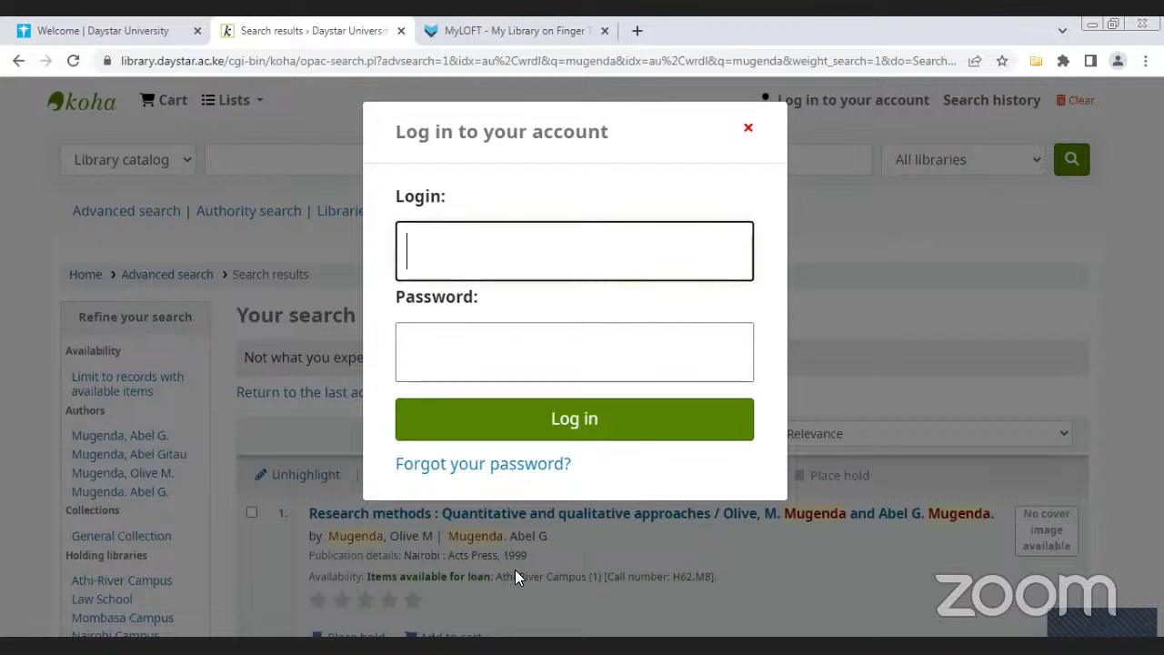
pyautogui.click(825, 318)
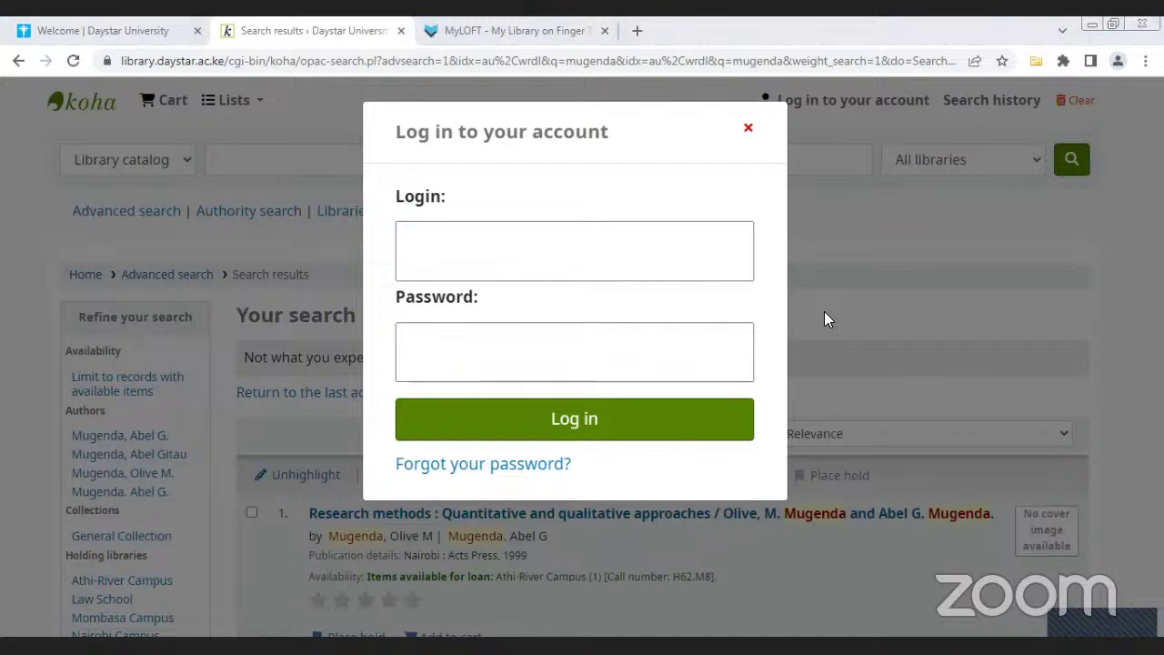
pyautogui.click(498, 261)
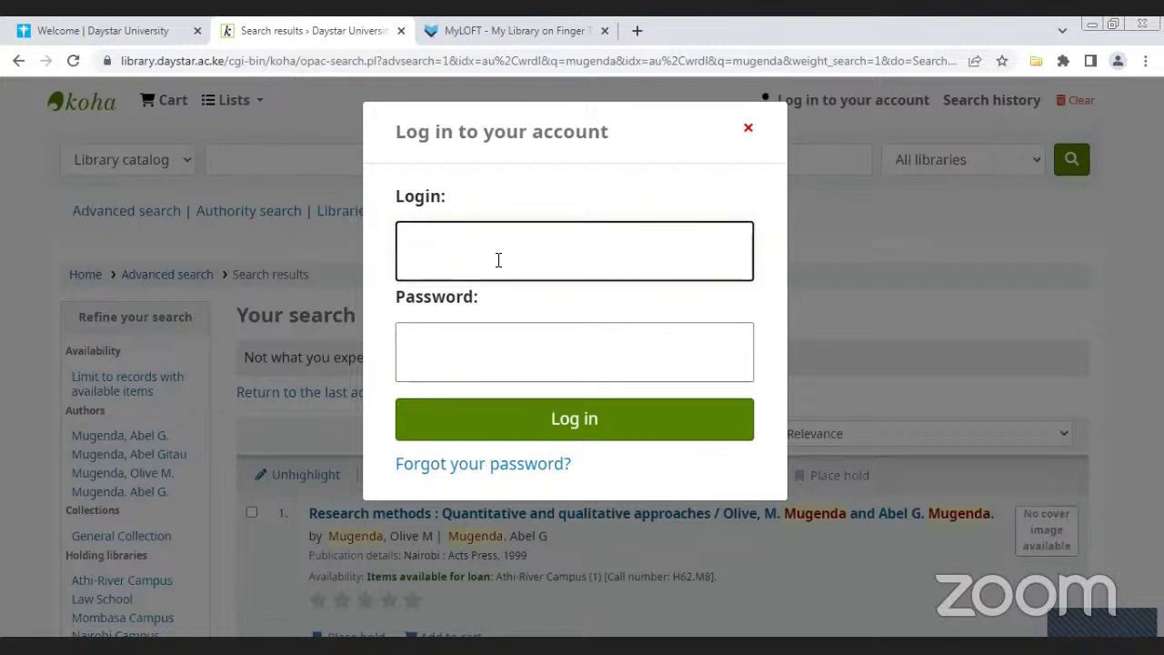
# Enter the library card number as the login, paste it into Password, and submit the sign-in
pyautogui.write('17-1387')
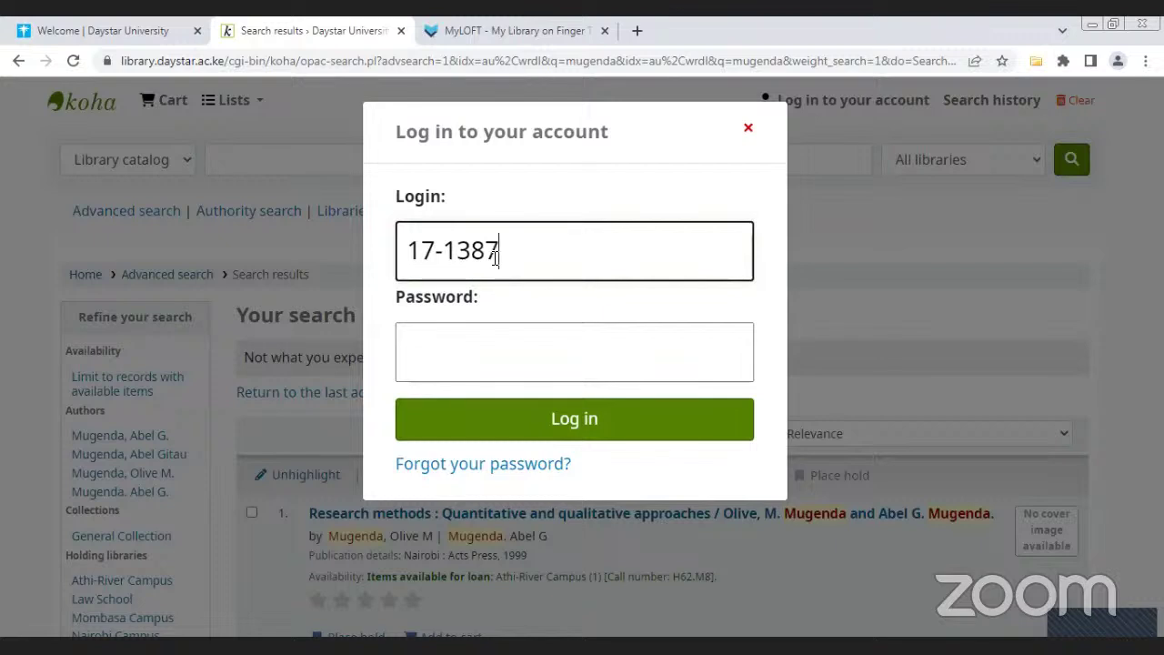
pyautogui.moveTo(501, 251); pyautogui.dragTo(404, 250)
pyautogui.rightClick(425, 256)
pyautogui.click(463, 286)
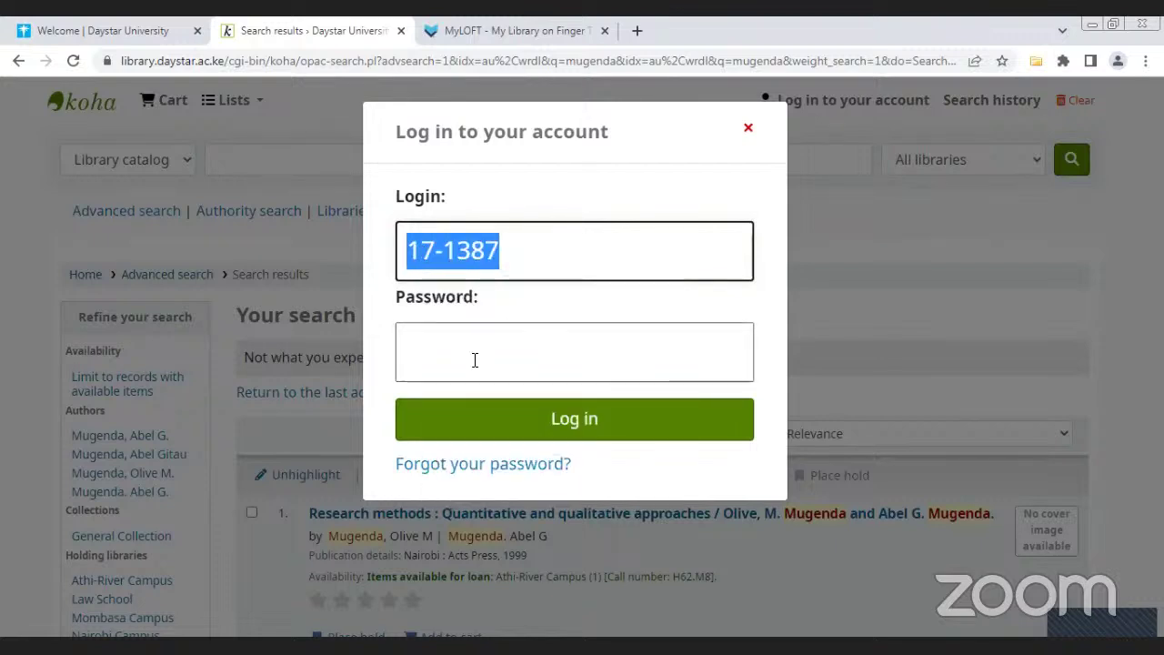
pyautogui.rightClick(473, 369)
pyautogui.click(518, 449)
pyautogui.click(581, 417)
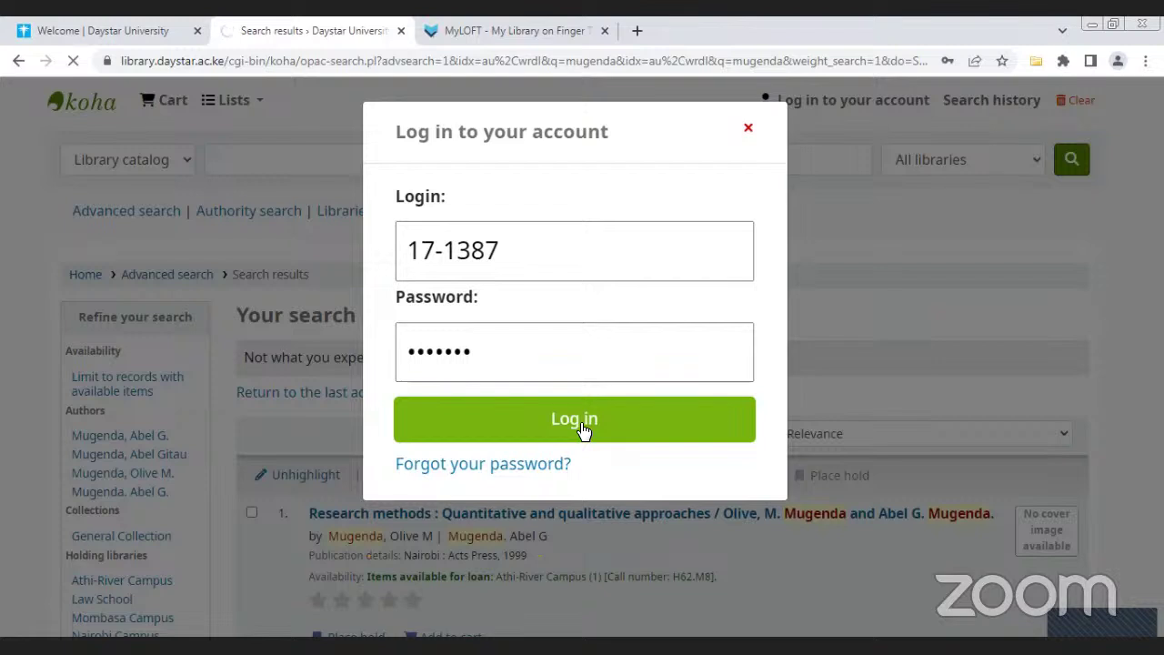
# Retry the Log in submission three more times while the sign-in hangs
pyautogui.click(584, 431)
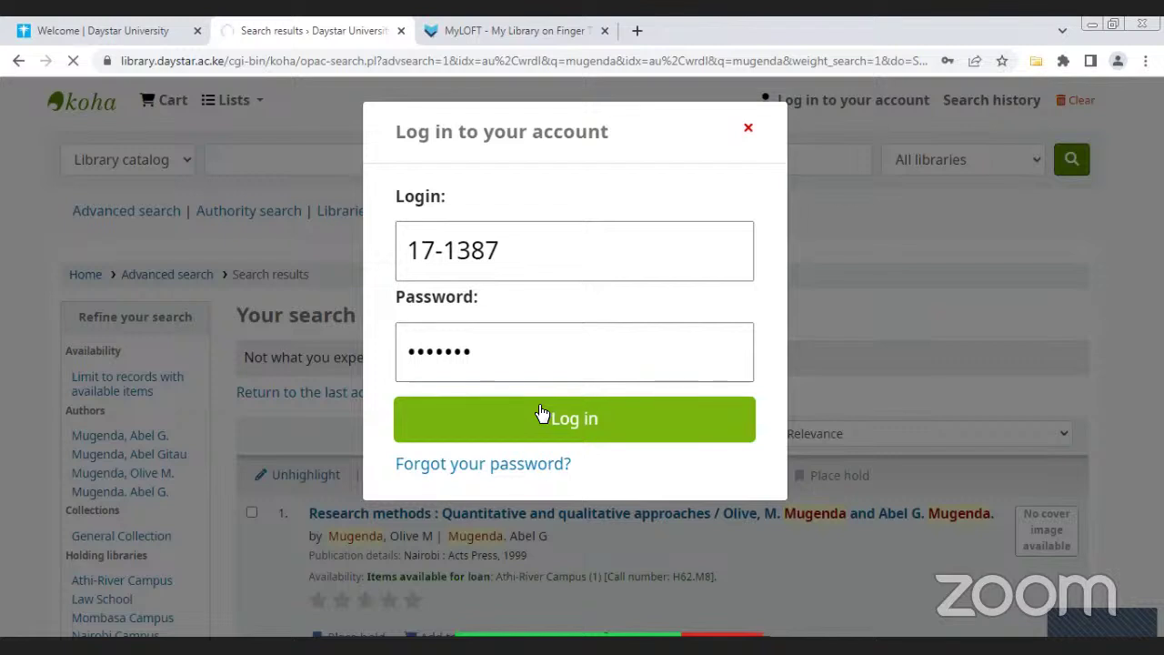
pyautogui.click(527, 432)
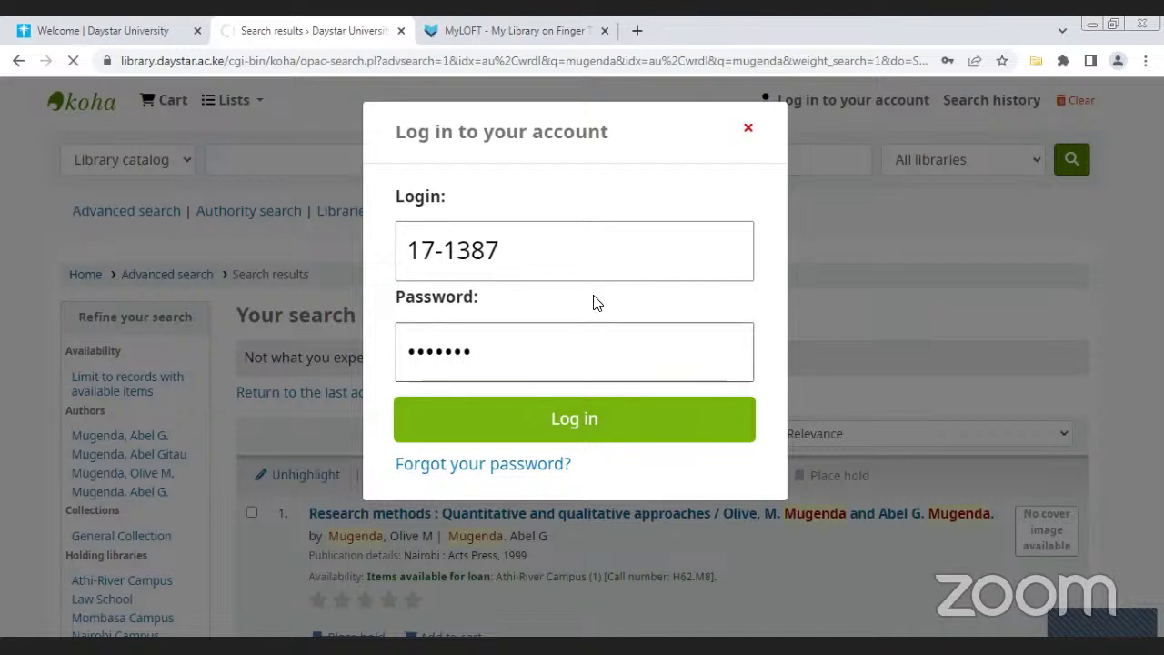
pyautogui.click(585, 417)
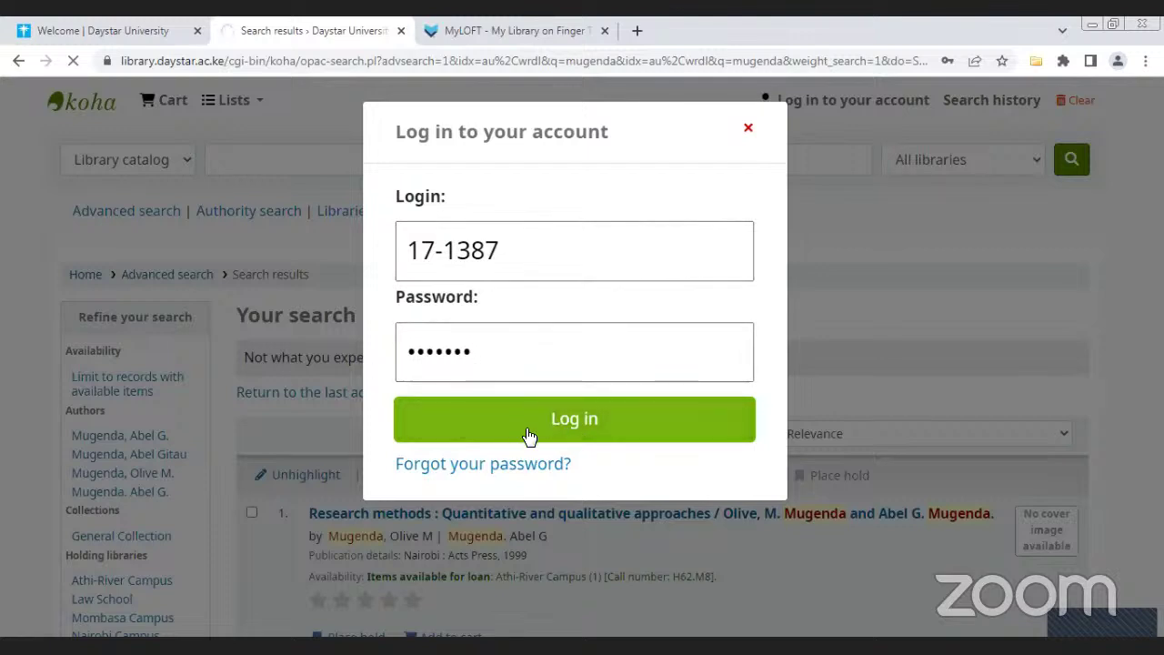
# Select the login value, then close the login form, reopen it, and close it again
pyautogui.click(502, 252)
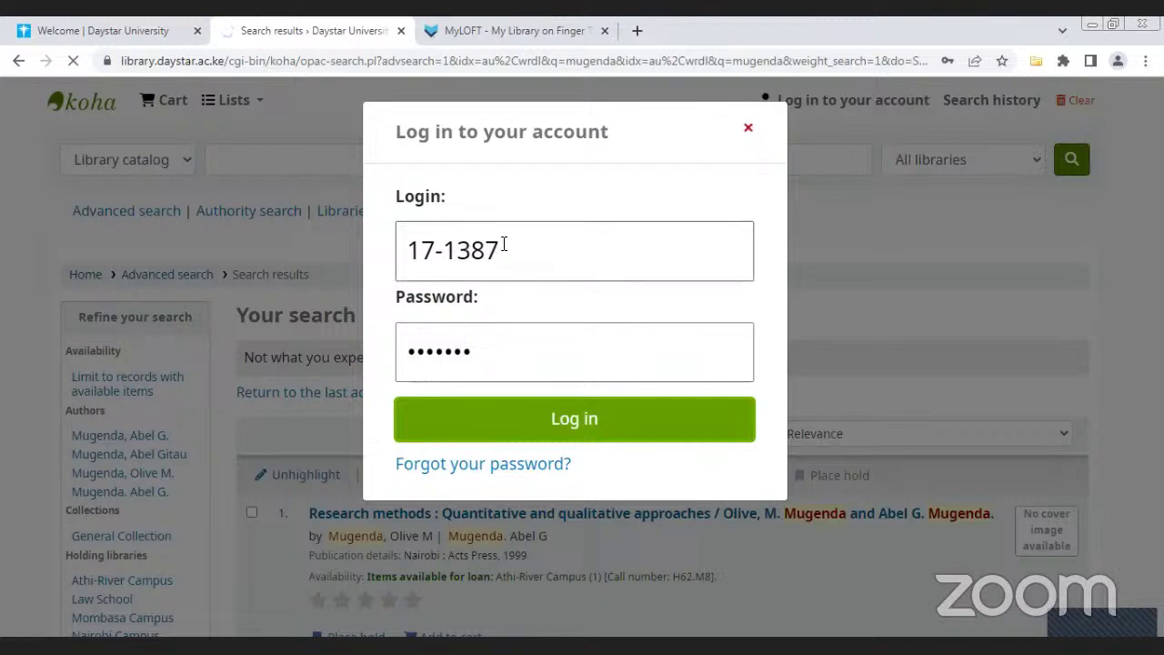
pyautogui.tripleClick(491, 251)
pyautogui.click(519, 252)
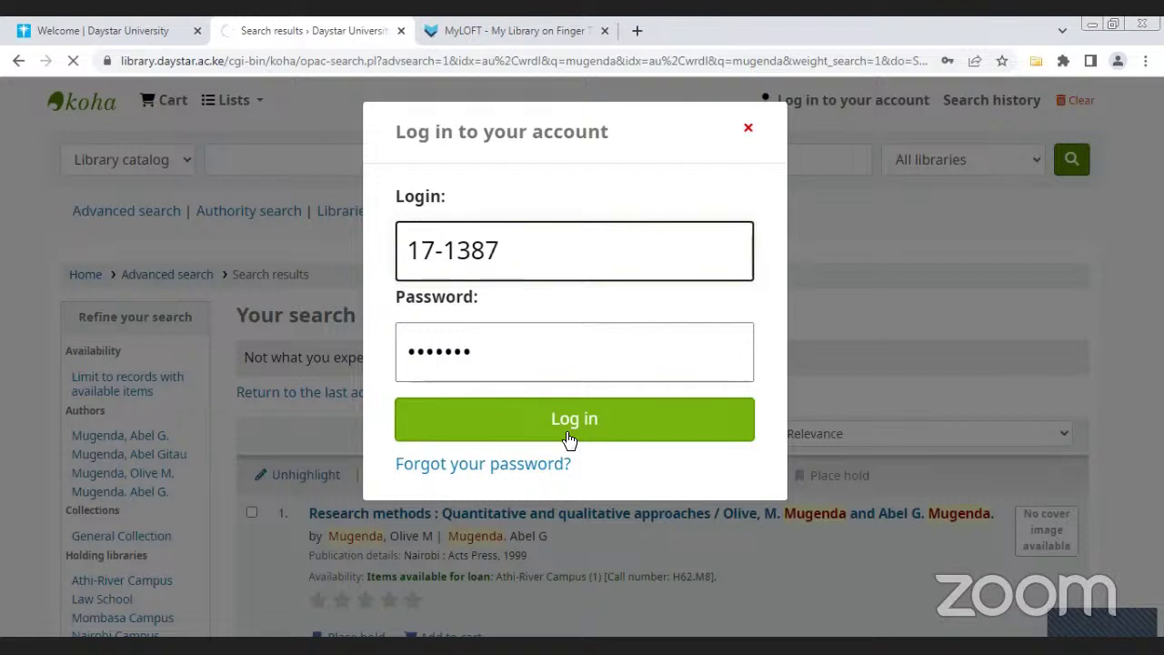
pyautogui.moveTo(502, 252); pyautogui.dragTo(401, 264)
pyautogui.rightClick(447, 247)
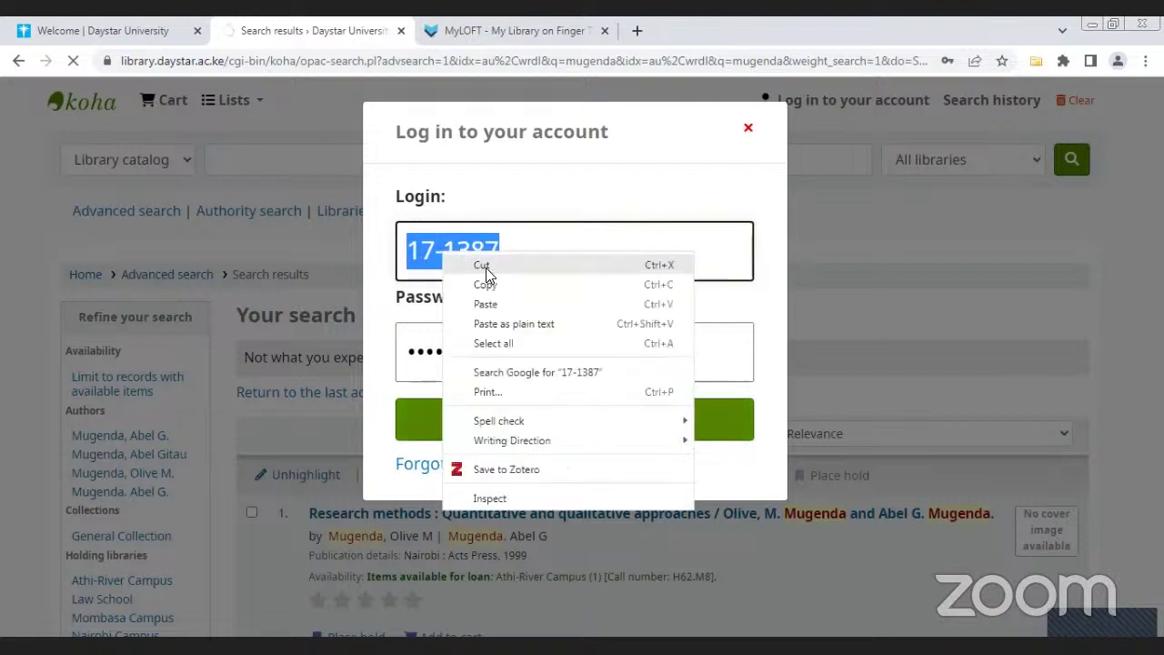
pyautogui.click(500, 283)
pyautogui.click(751, 130)
pyautogui.click(846, 98)
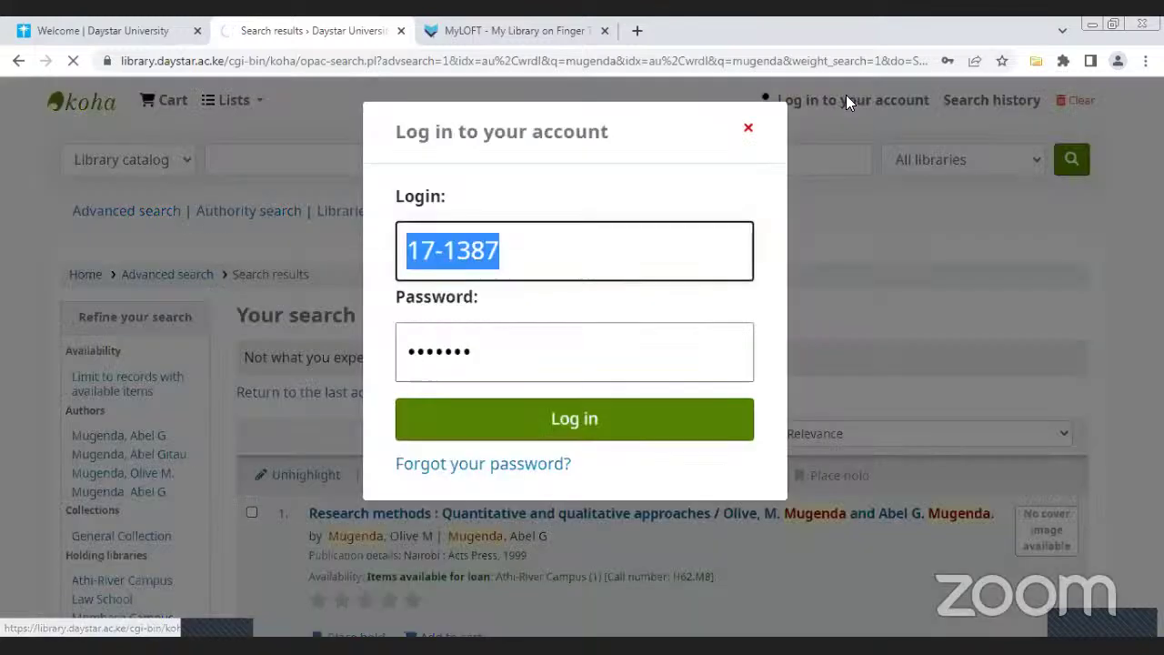
pyautogui.click(749, 128)
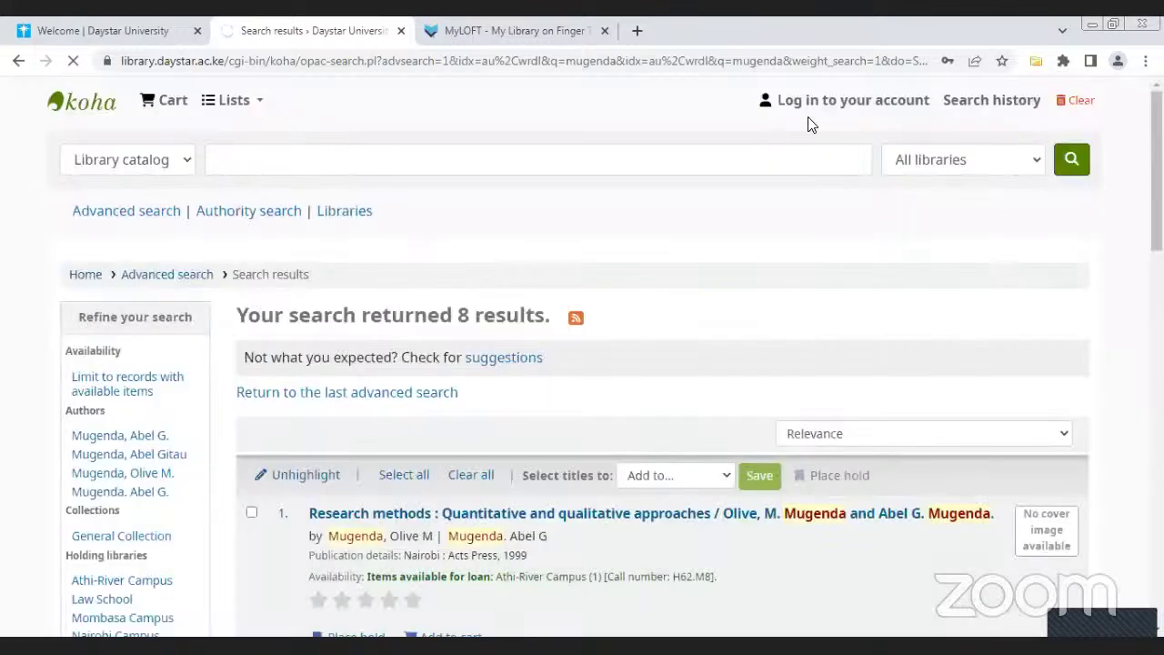
# Reopen the account login form and retry the sign-in twice
pyautogui.click(819, 99)
pyautogui.click(748, 129)
pyautogui.click(780, 102)
pyautogui.click(577, 422)
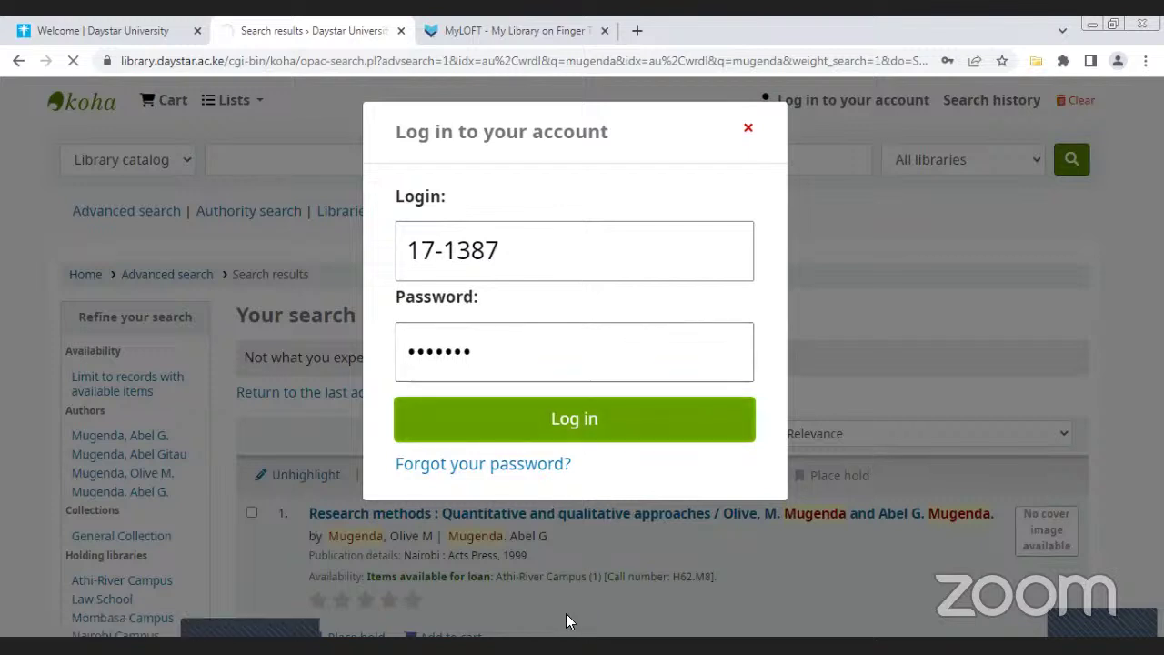
pyautogui.click(566, 431)
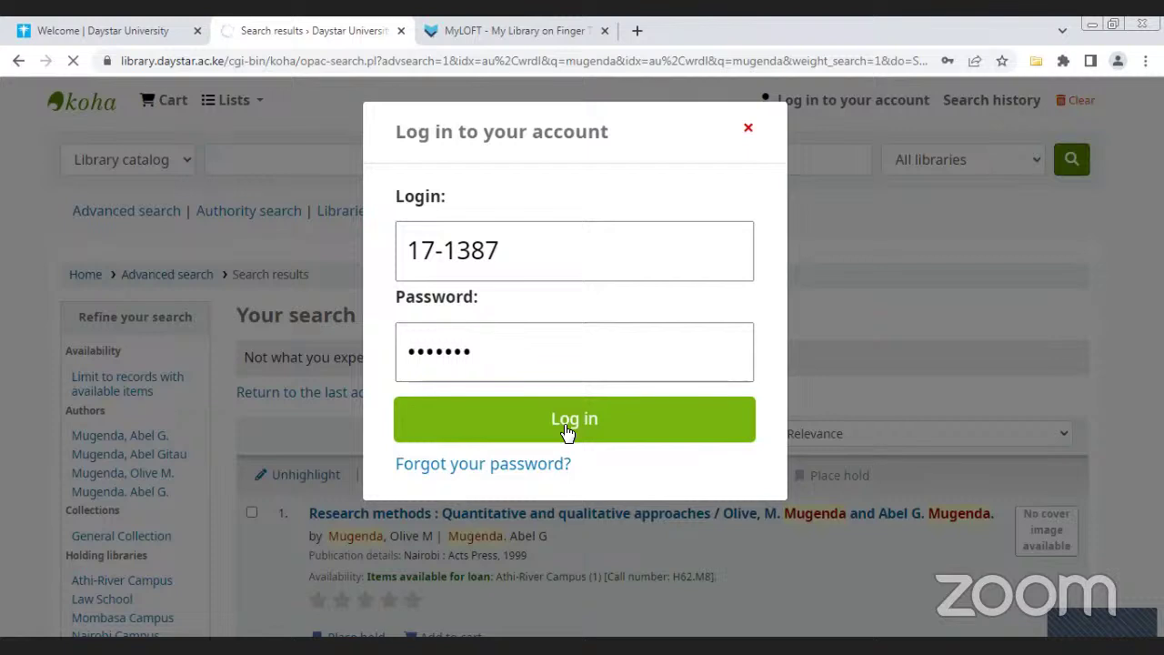
# Clear the library card number from the Login field
pyautogui.click(501, 234)
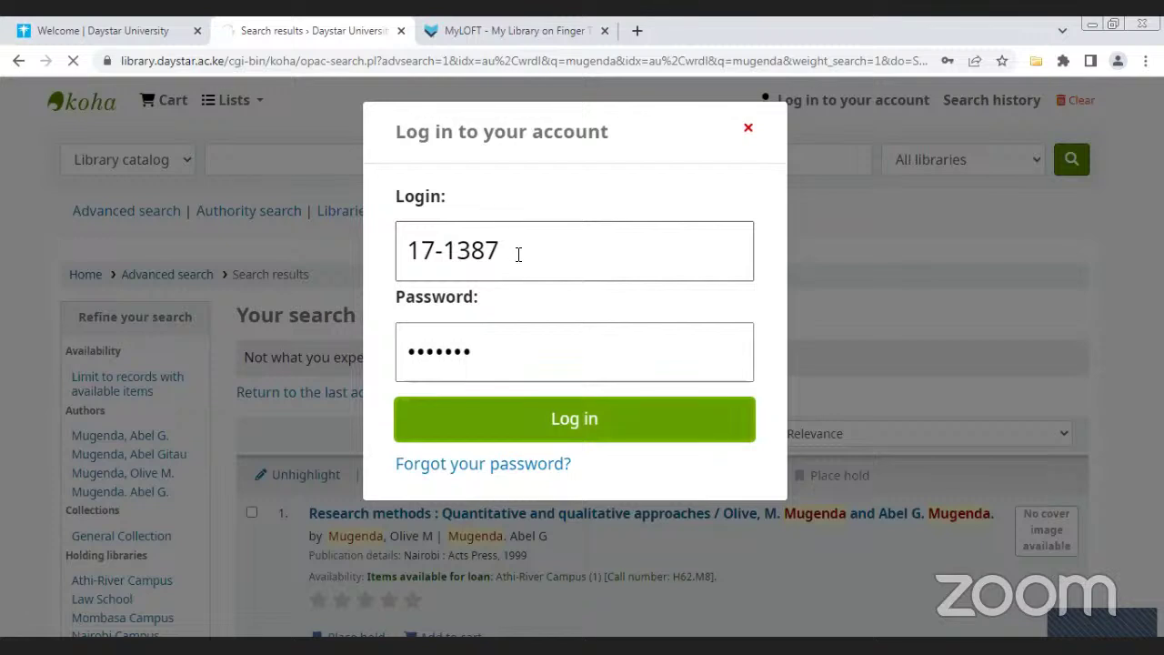
pyautogui.tripleClick(502, 252)
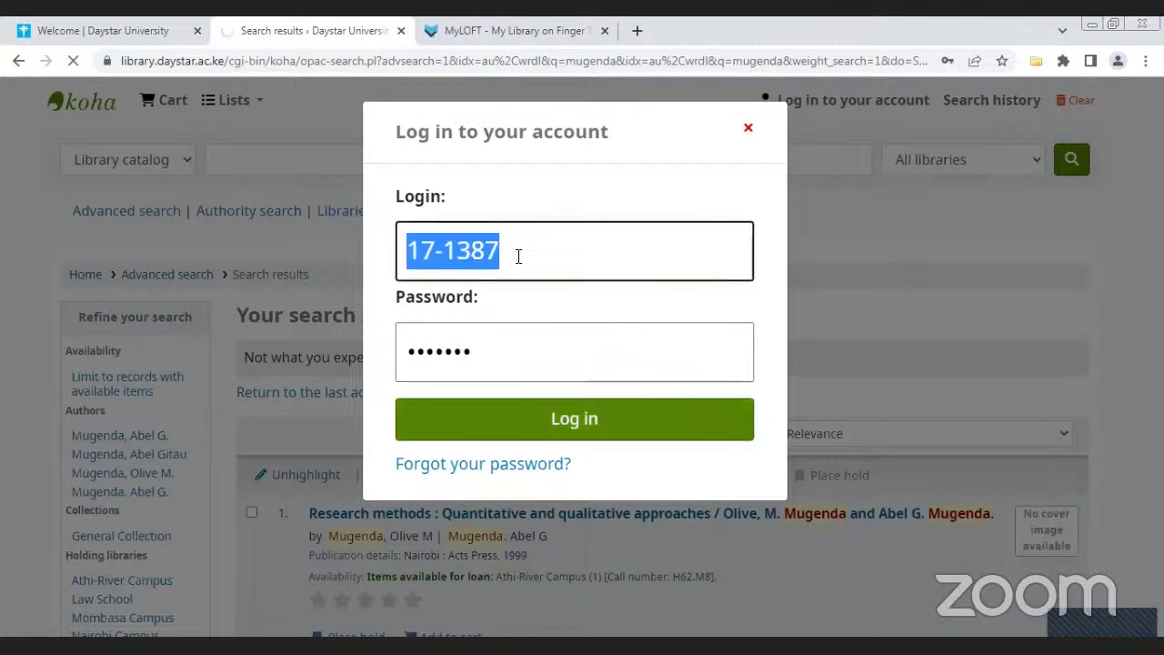
pyautogui.press('BackSpace')
# Erase the password, then close and reopen the 'Log in to your account' form
pyautogui.click(499, 354)
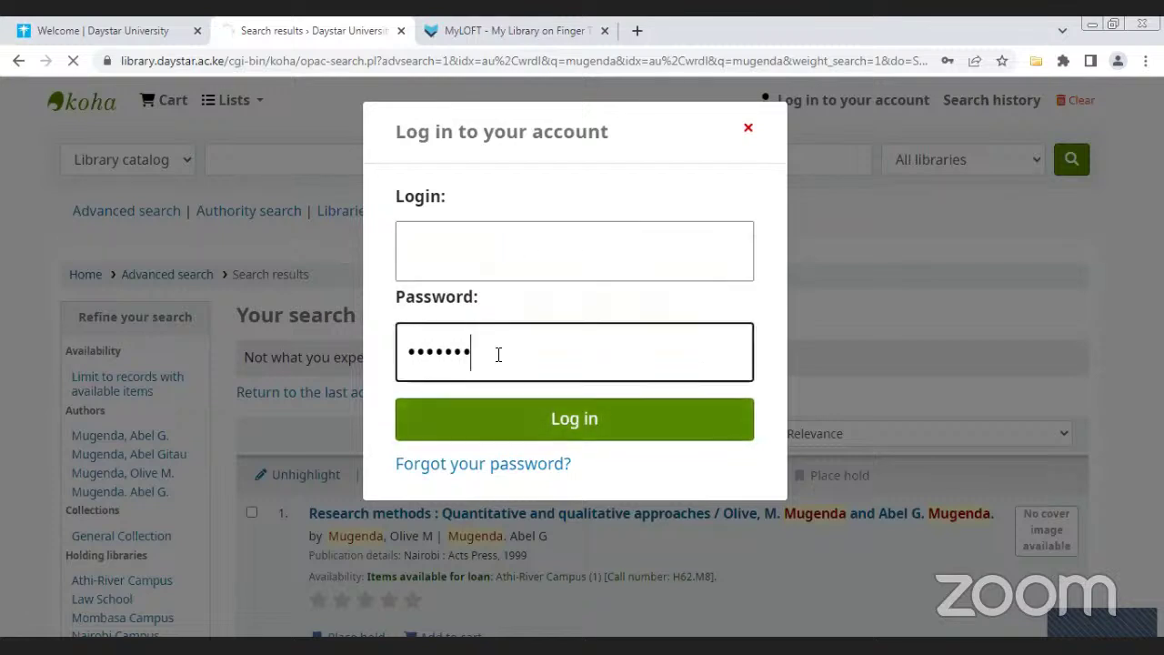
pyautogui.press('BackSpace')
pyautogui.press('BackSpace')
pyautogui.press('BackSpace')
pyautogui.press('BackSpace')
pyautogui.press('BackSpace')
pyautogui.press('BackSpace')
pyautogui.press('BackSpace')
pyautogui.click(449, 243)
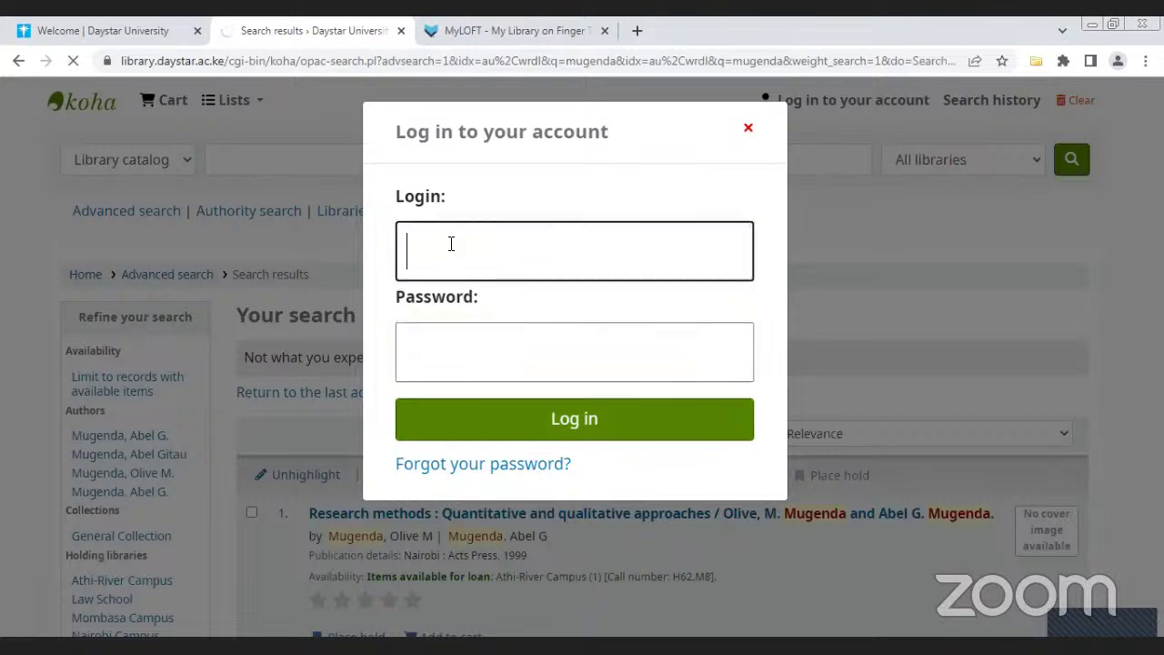
pyautogui.click(748, 129)
pyautogui.click(825, 106)
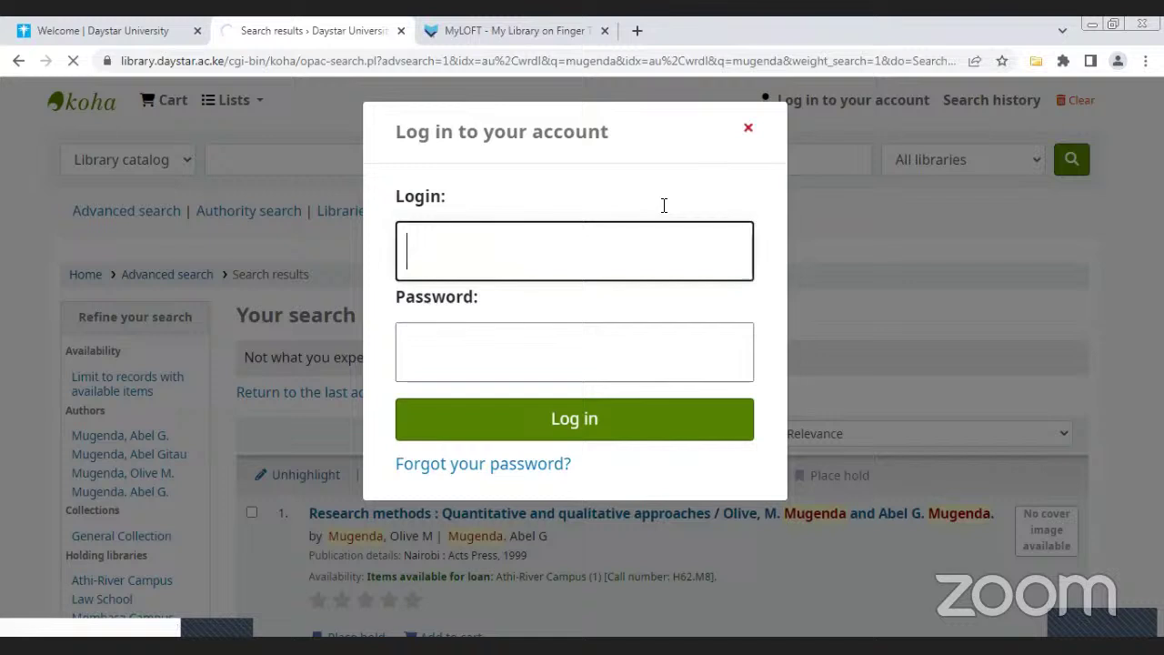
# Type the library card number into Login and the account password into Password
pyautogui.click(525, 233)
pyautogui.write('17-13')
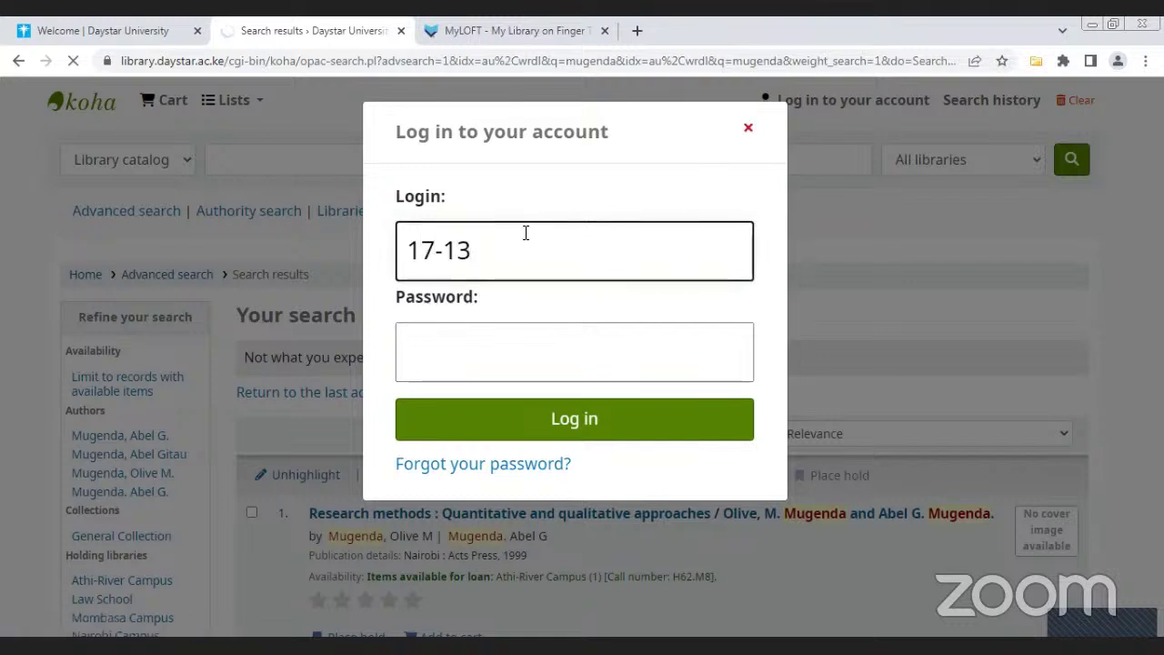
pyautogui.write('87')
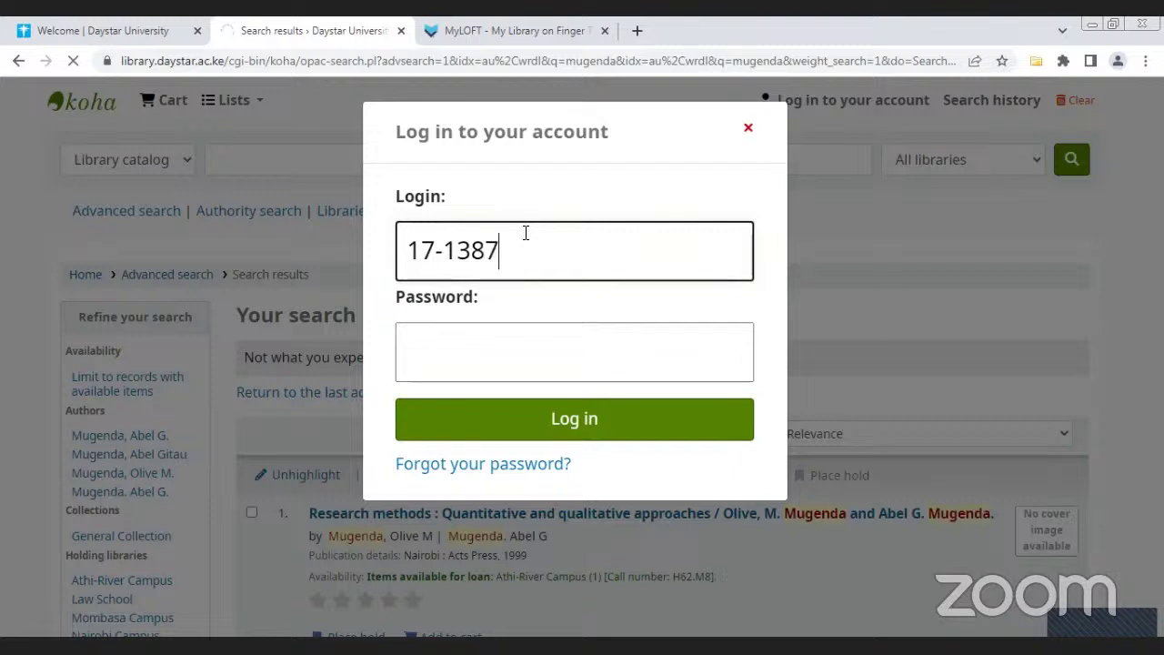
pyautogui.click(548, 346)
pyautogui.write('•••••')
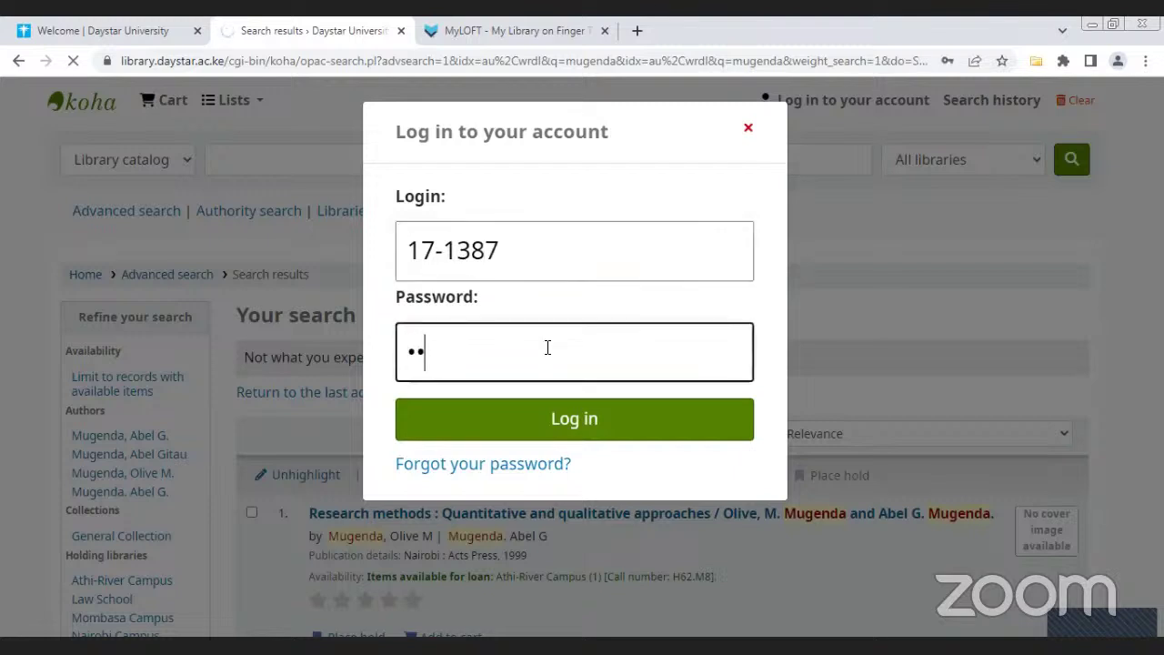
pyautogui.write('••')
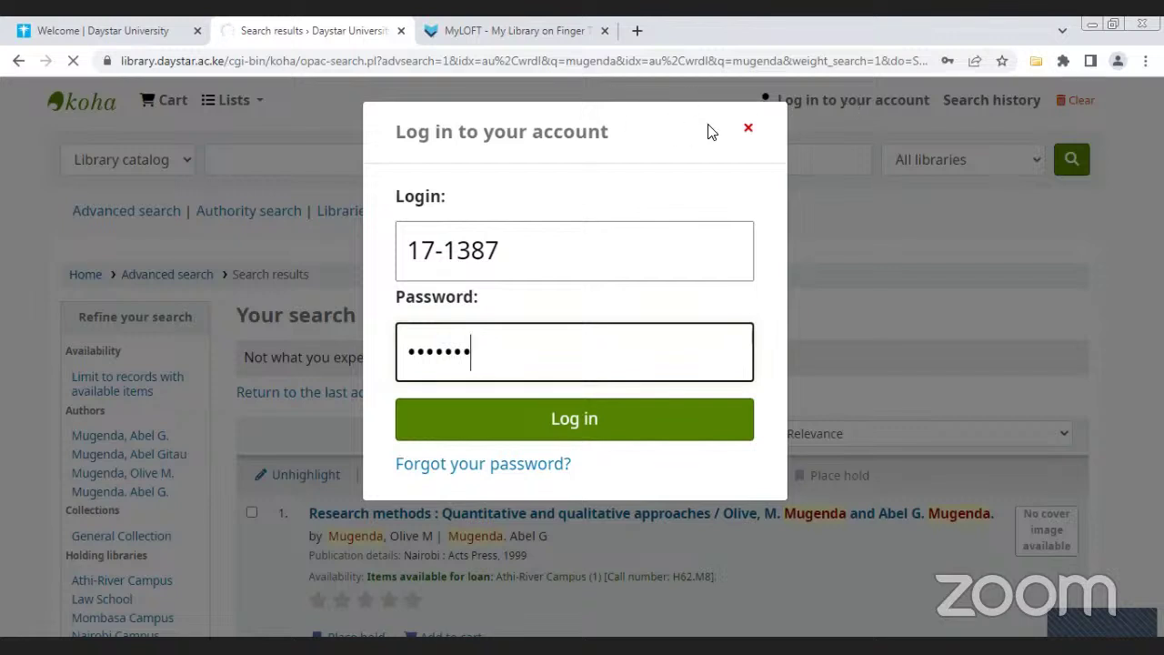
# Dismiss the login form and load the library.daystar.ac.ke catalogue home page
pyautogui.click(748, 128)
pyautogui.scroll(-5, 800, 375)
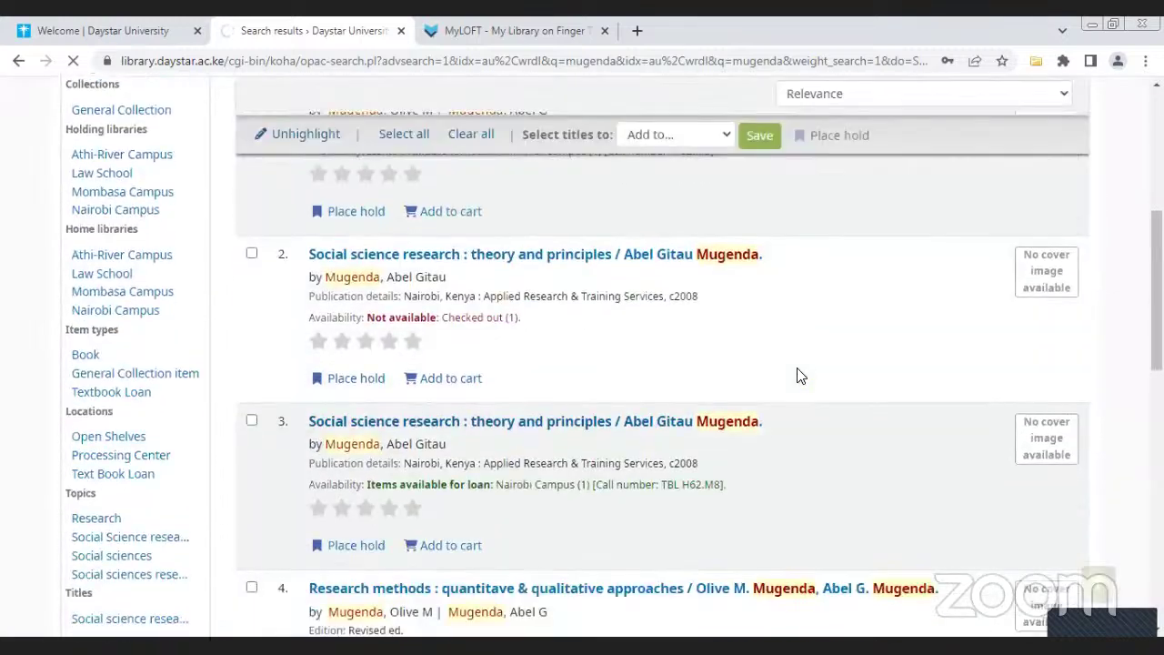
pyautogui.scroll(5, 801, 376)
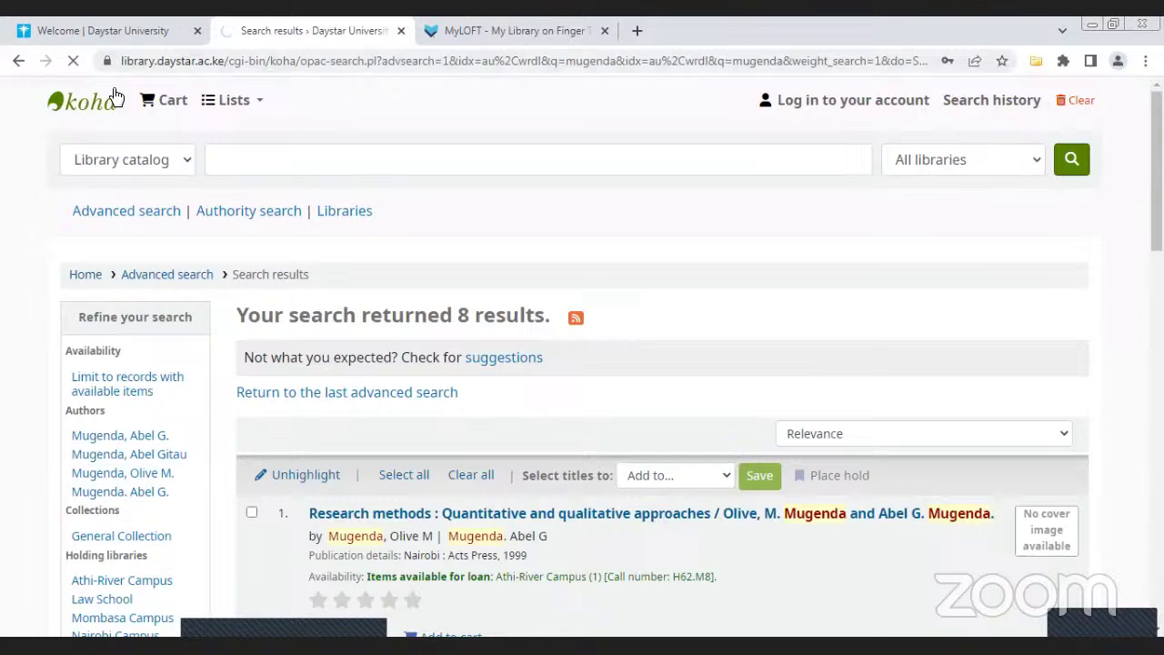
pyautogui.moveTo(229, 60); pyautogui.dragTo(964, 60)
pyautogui.press('BackSpace')
pyautogui.press('BackSpace')
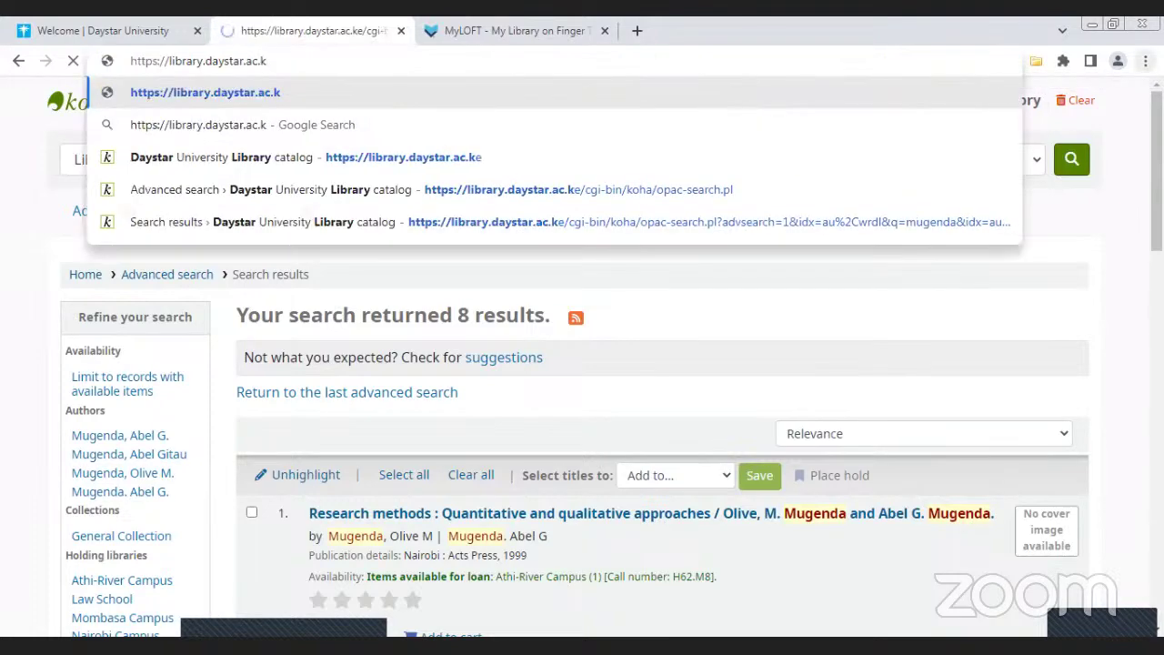
pyautogui.press('Return')
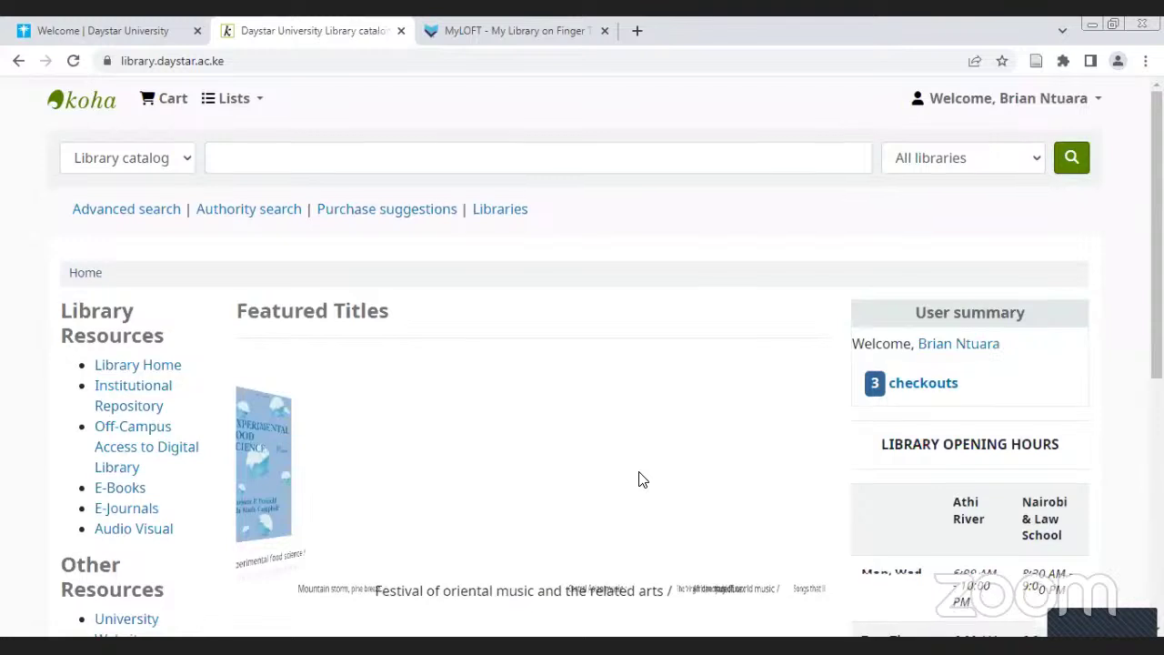
# Open 'Your account' from the Welcome menu and review the three checked-out books' due dates
pyautogui.scroll(-1, 637, 476)
pyautogui.scroll(1, 636, 476)
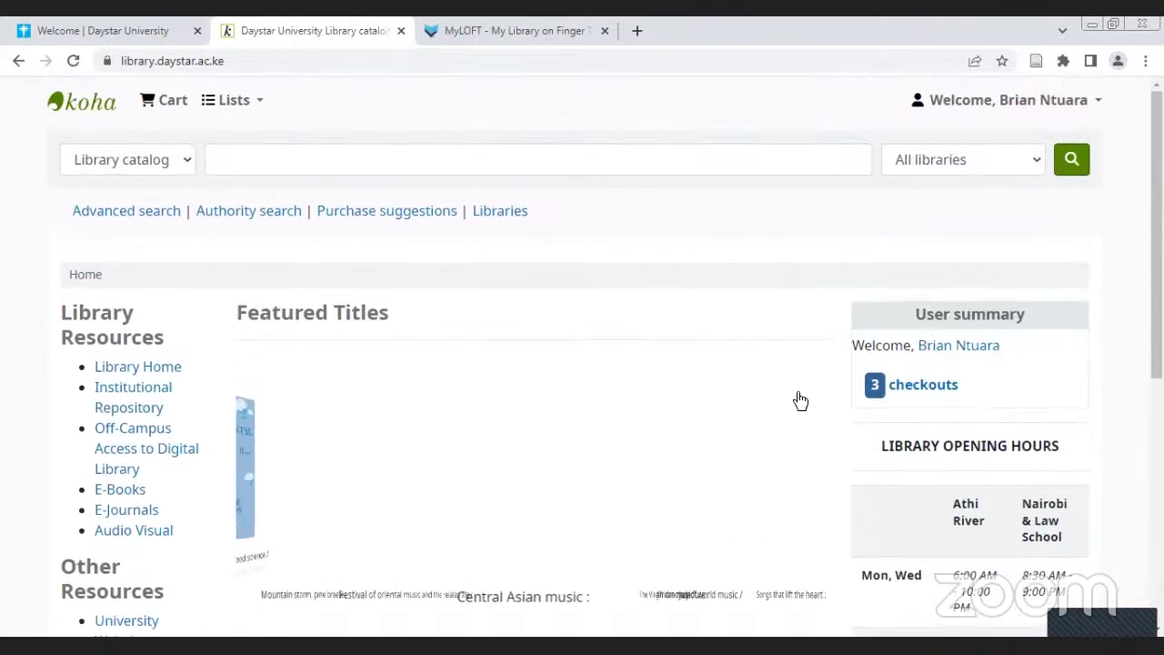
pyautogui.click(1022, 102)
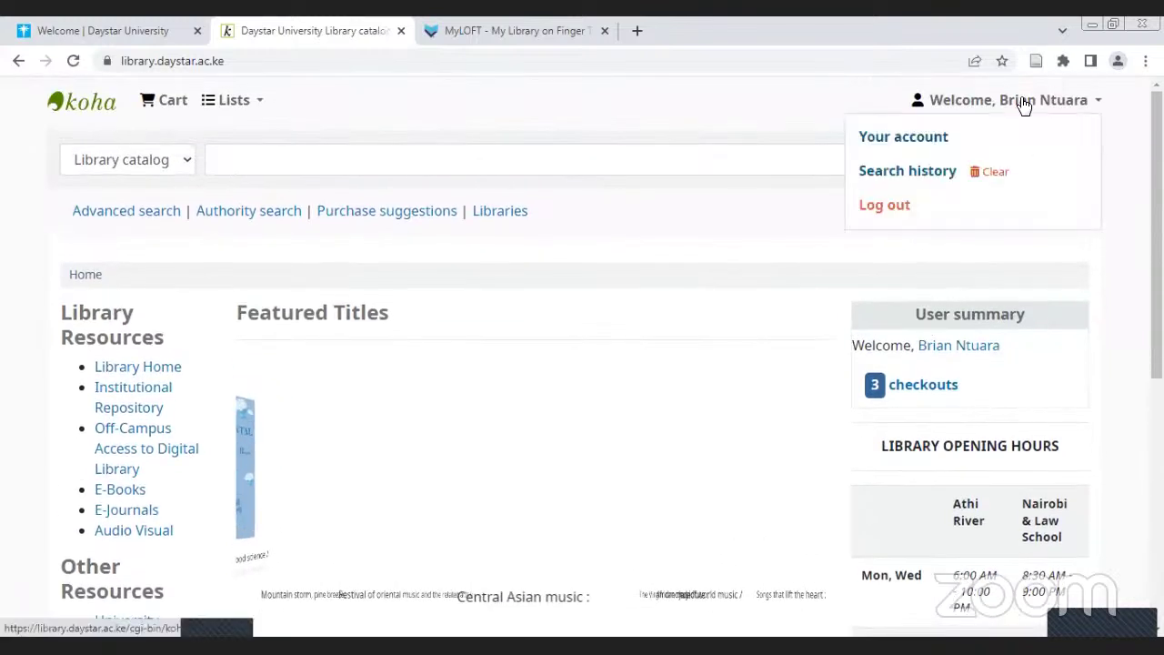
pyautogui.click(928, 139)
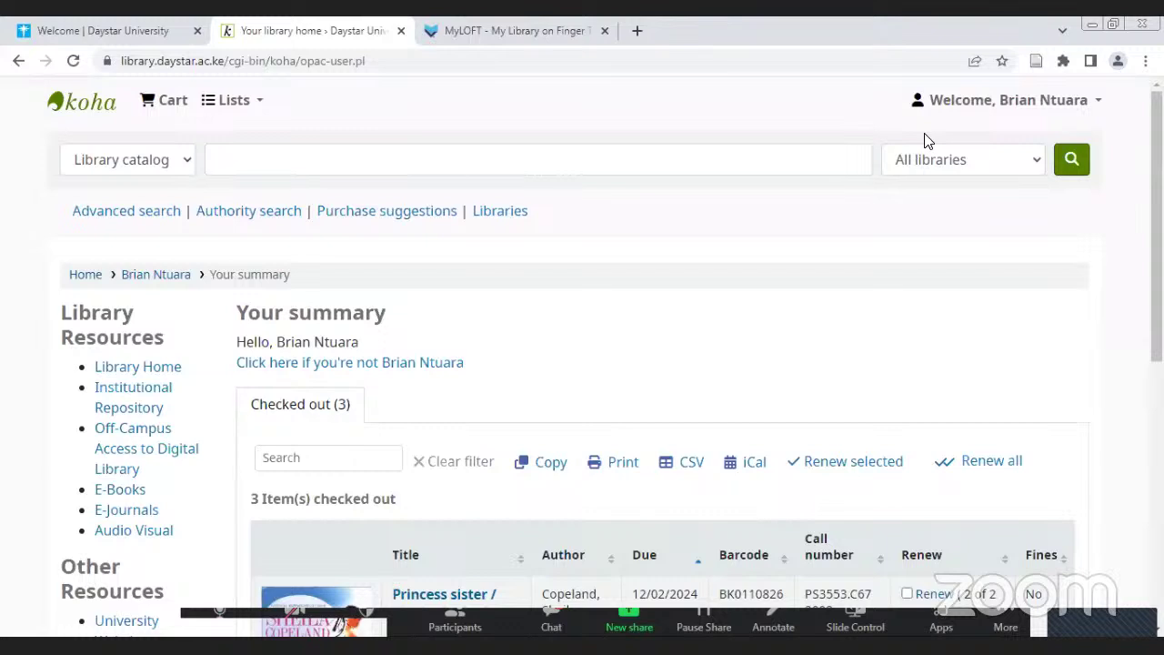
pyautogui.scroll(-3, 676, 455)
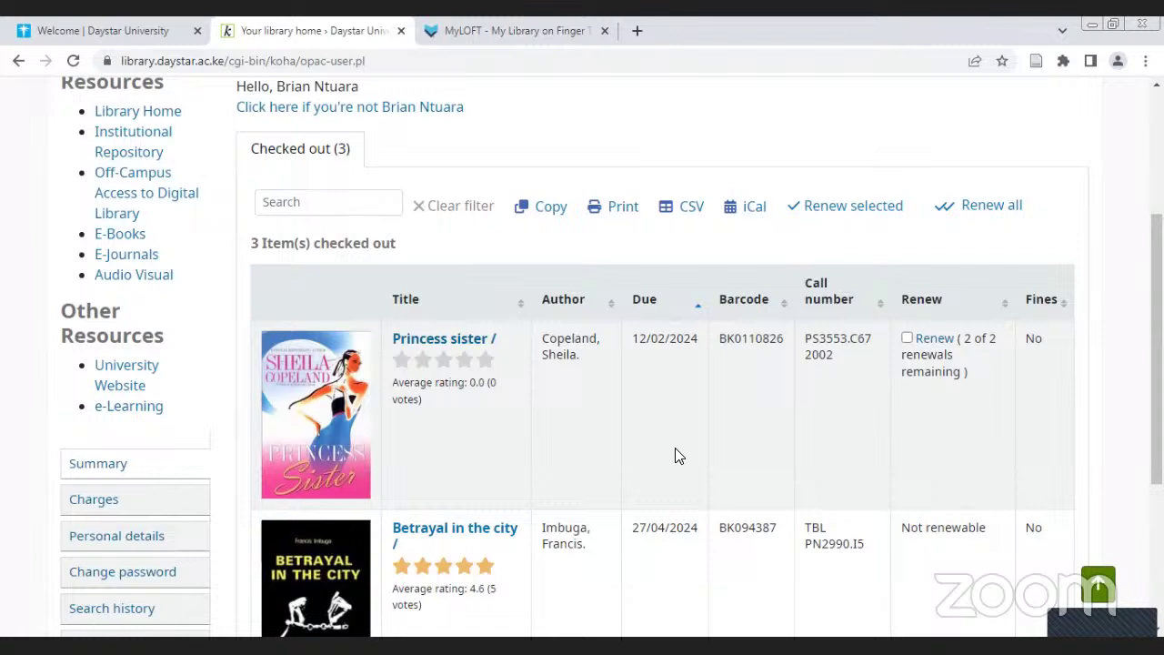
pyautogui.scroll(1, 673, 454)
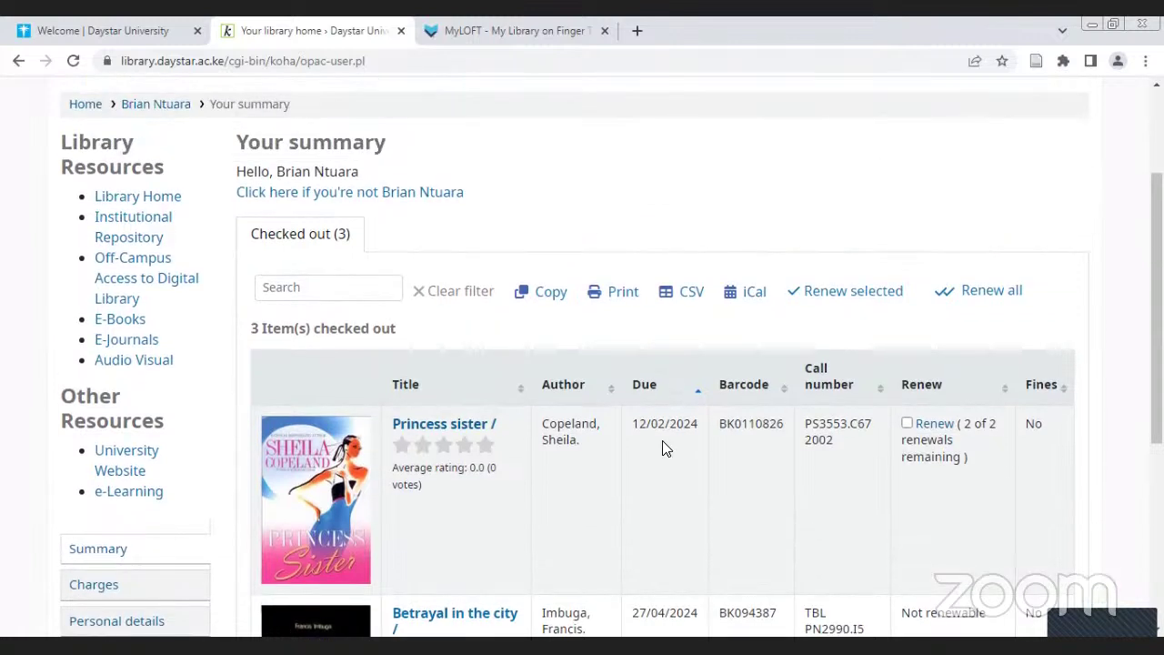
pyautogui.scroll(2, 428, 373)
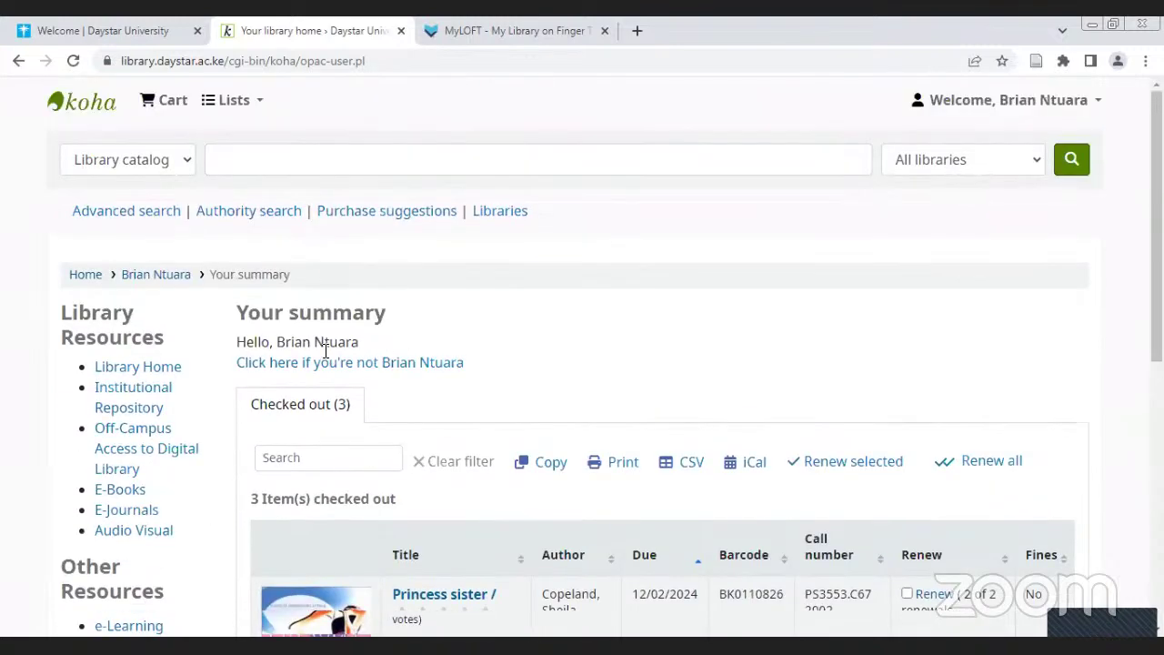
pyautogui.scroll(-1, 322, 355)
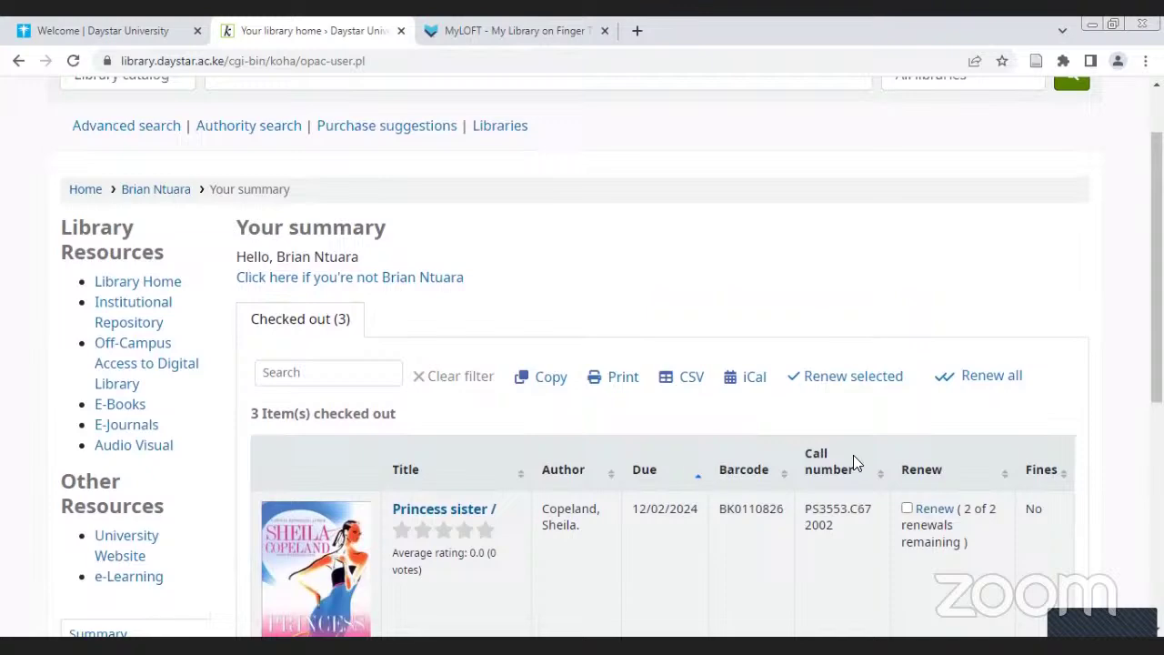
pyautogui.scroll(-1, 528, 453)
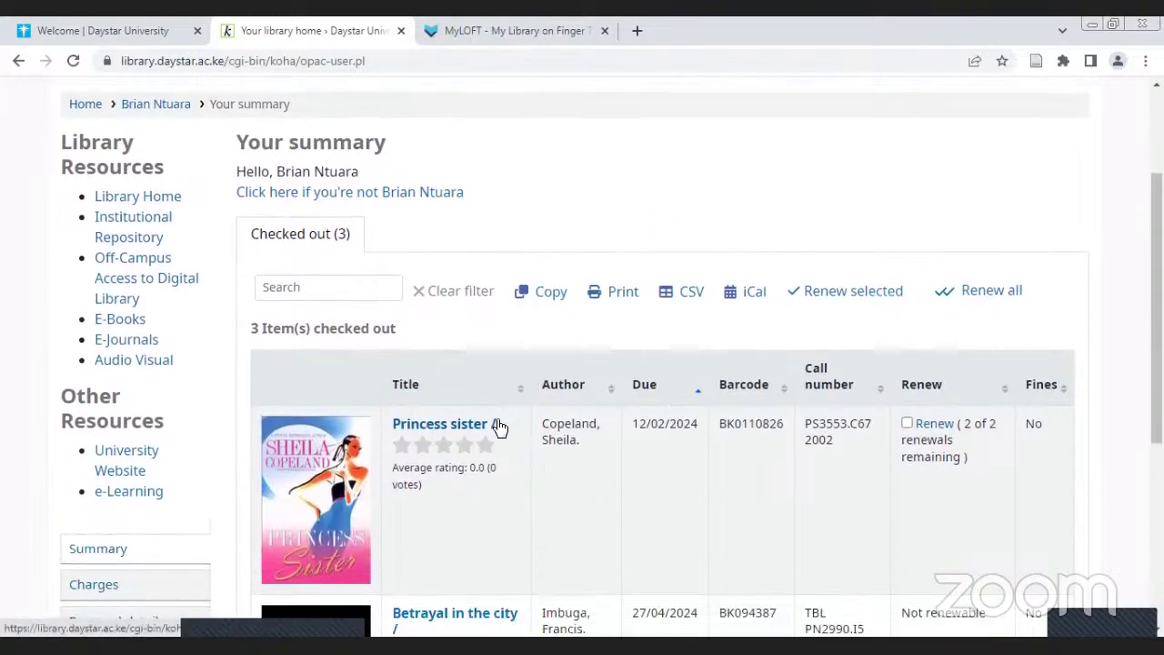
pyautogui.scroll(-4, 600, 414)
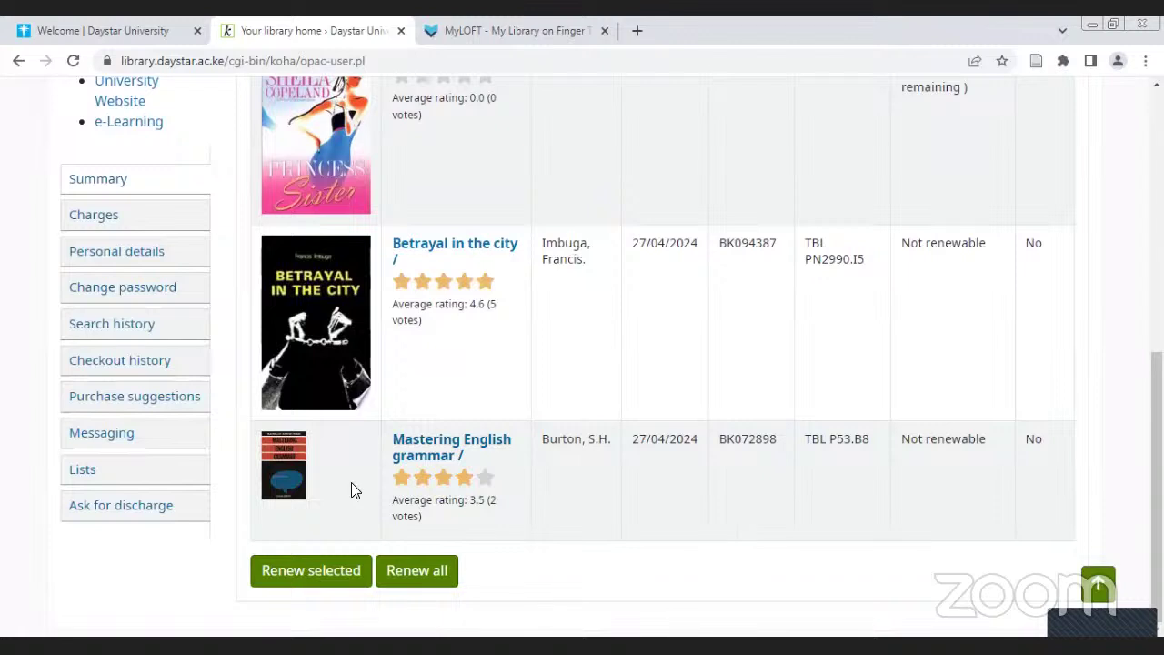
# Open the Your charges page and scroll through it
pyautogui.click(116, 227)
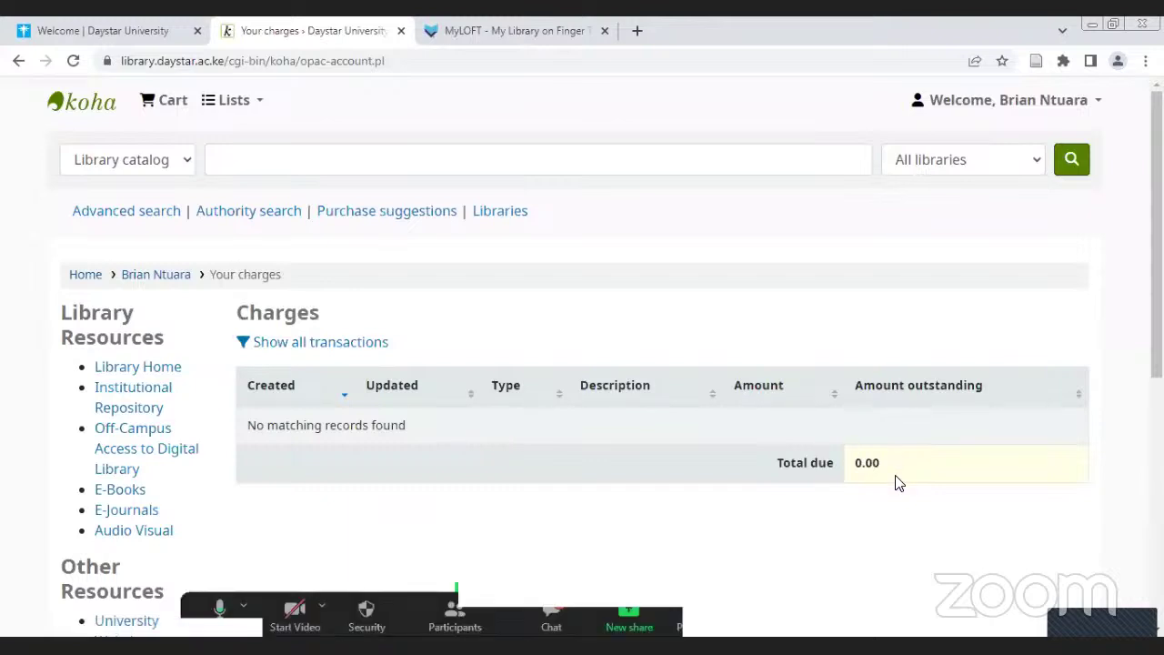
pyautogui.scroll(-1, 273, 428)
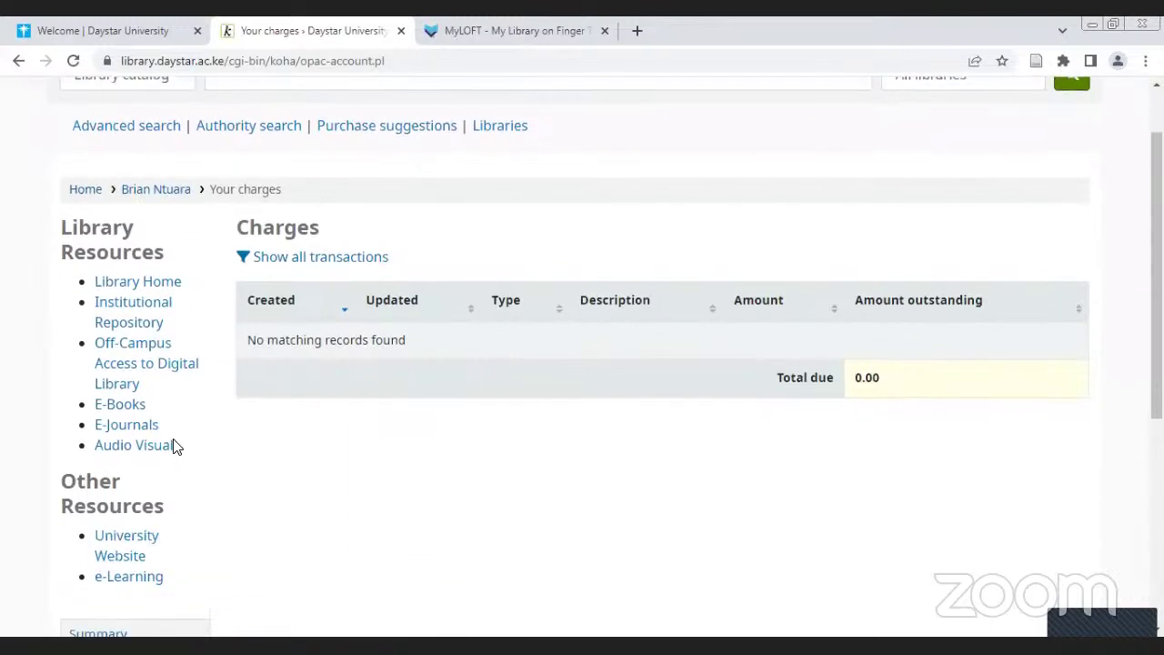
pyautogui.scroll(-2, 175, 446)
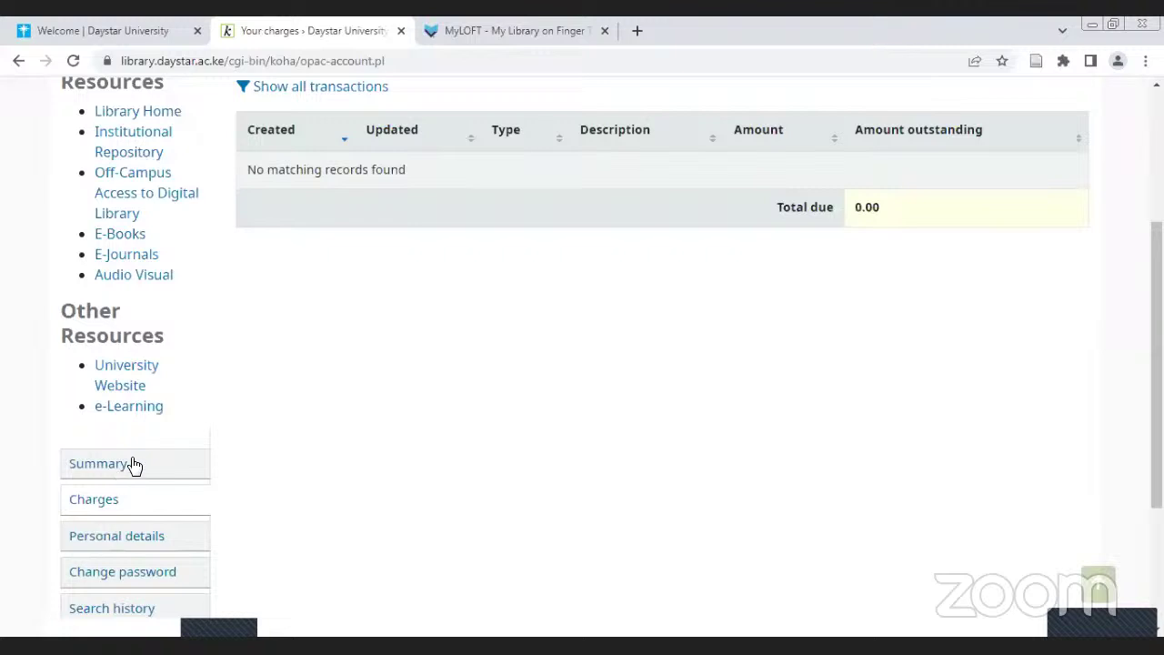
# View the Personal details page, reload it, then go back to the charges page showing 0.00 due
pyautogui.click(116, 536)
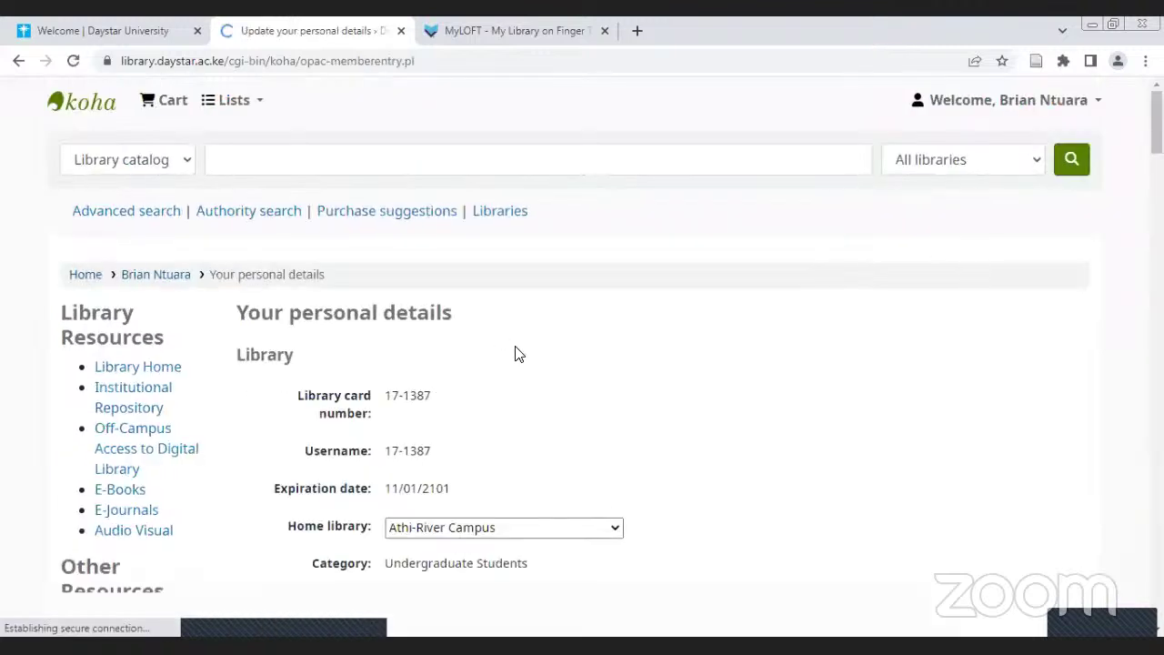
pyautogui.scroll(-4, 470, 421)
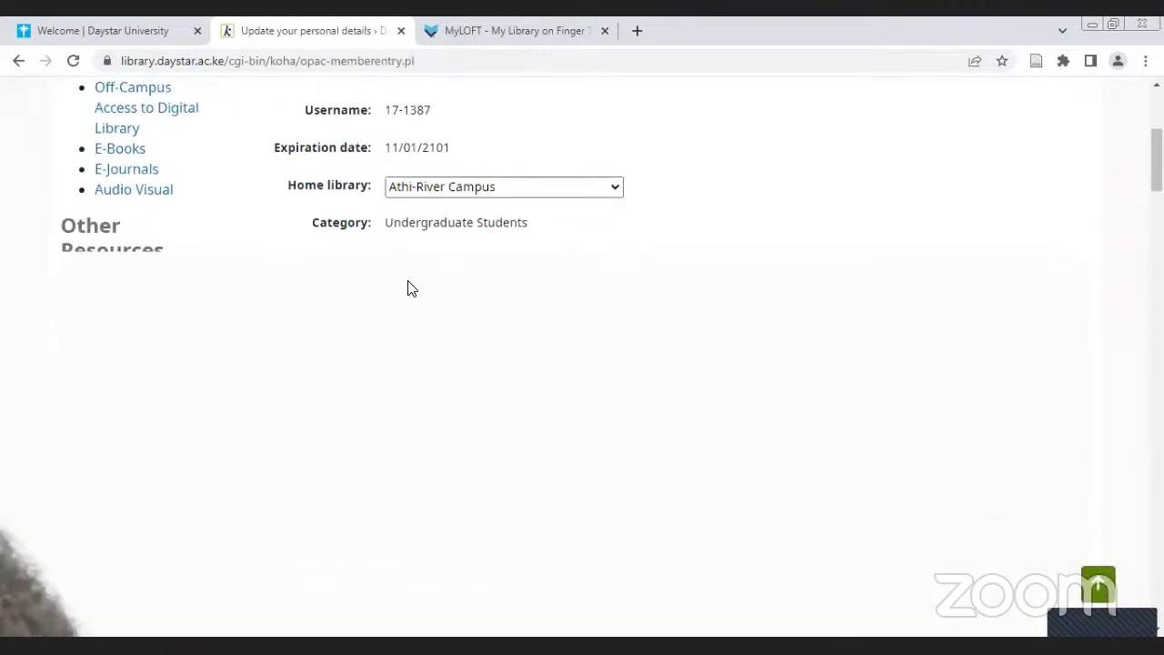
pyautogui.scroll(1, 391, 286)
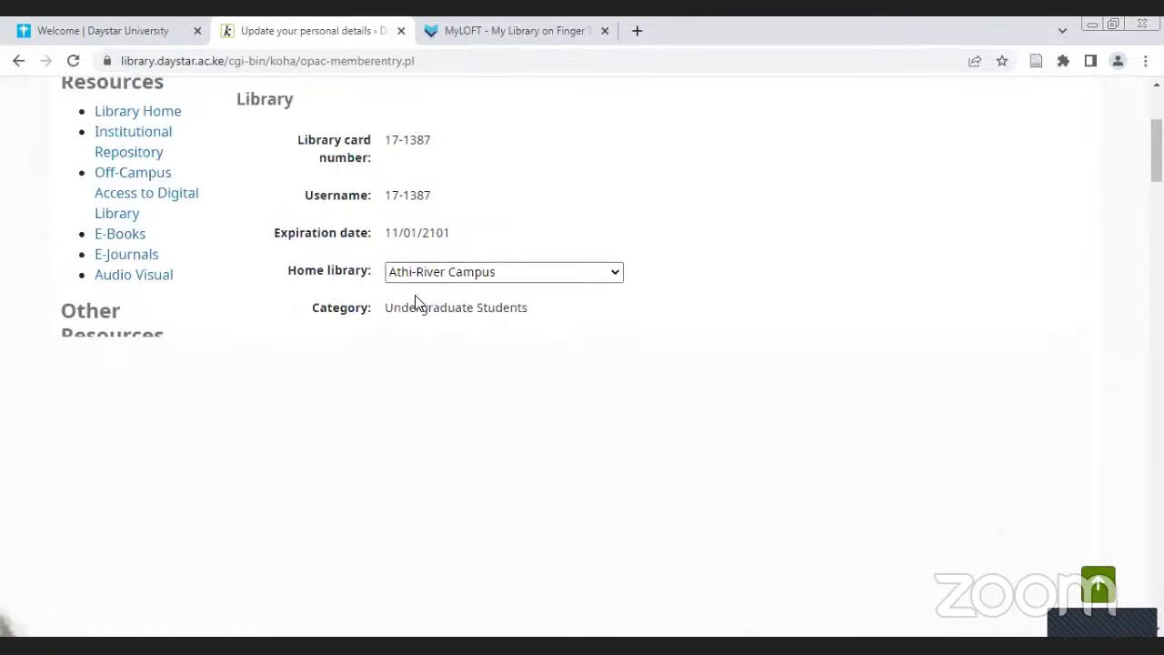
pyautogui.scroll(-5, 434, 356)
pyautogui.scroll(7, 439, 372)
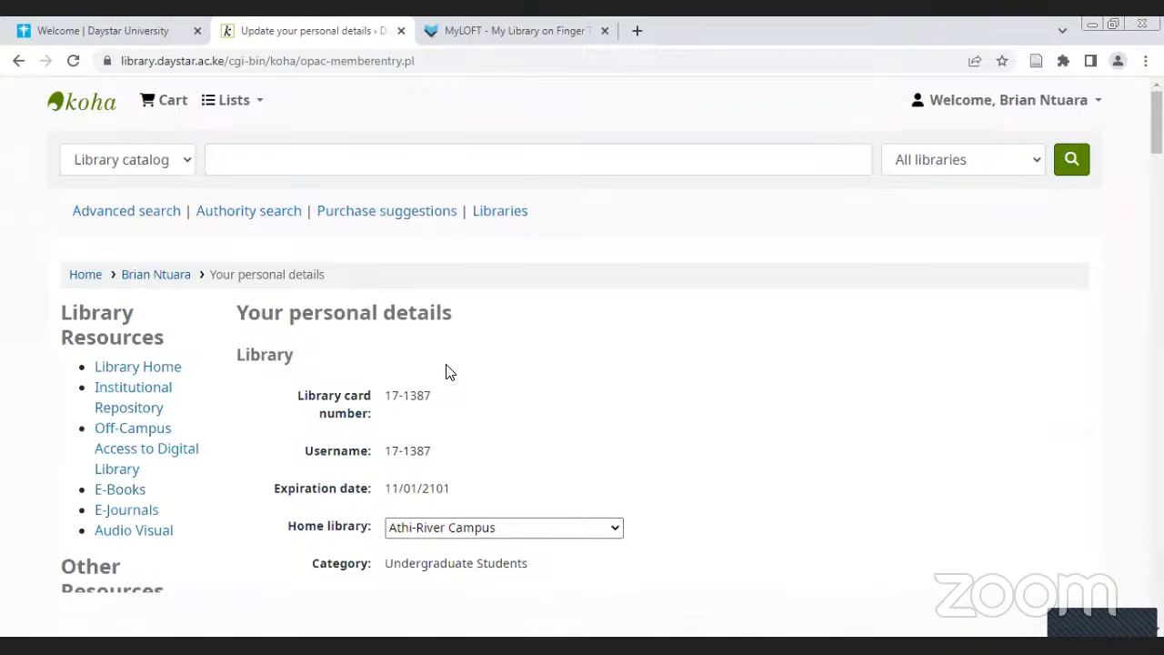
pyautogui.scroll(-3, 497, 374)
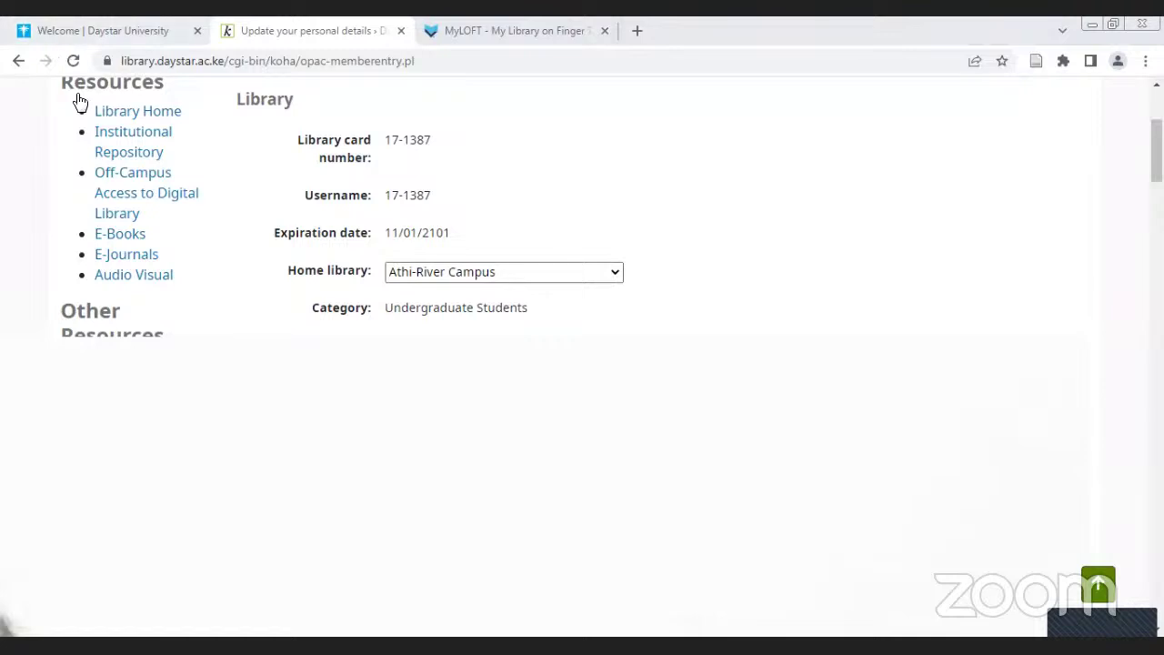
pyautogui.click(72, 60)
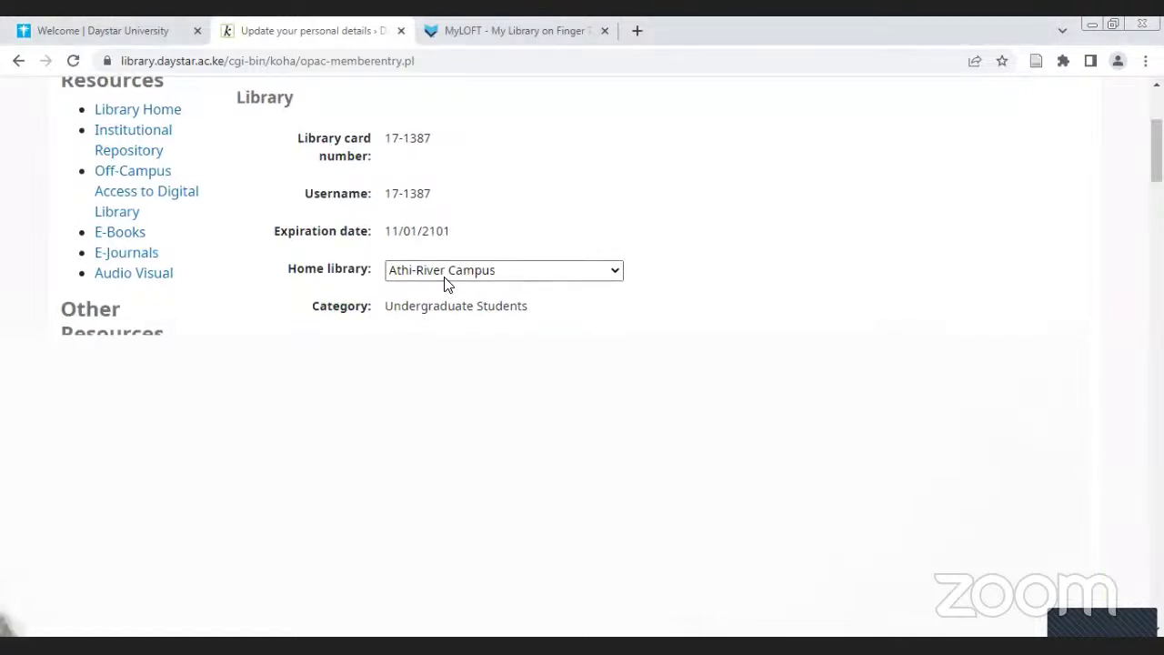
pyautogui.hotkey('alt', 'Left')
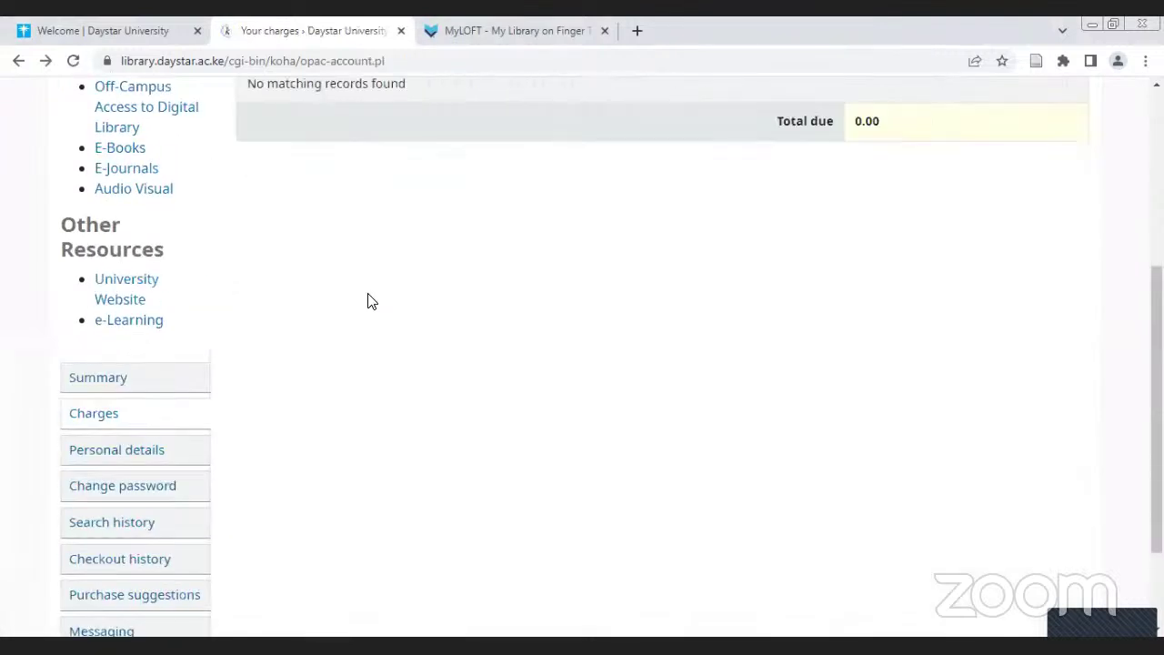
pyautogui.scroll(-3, 228, 404)
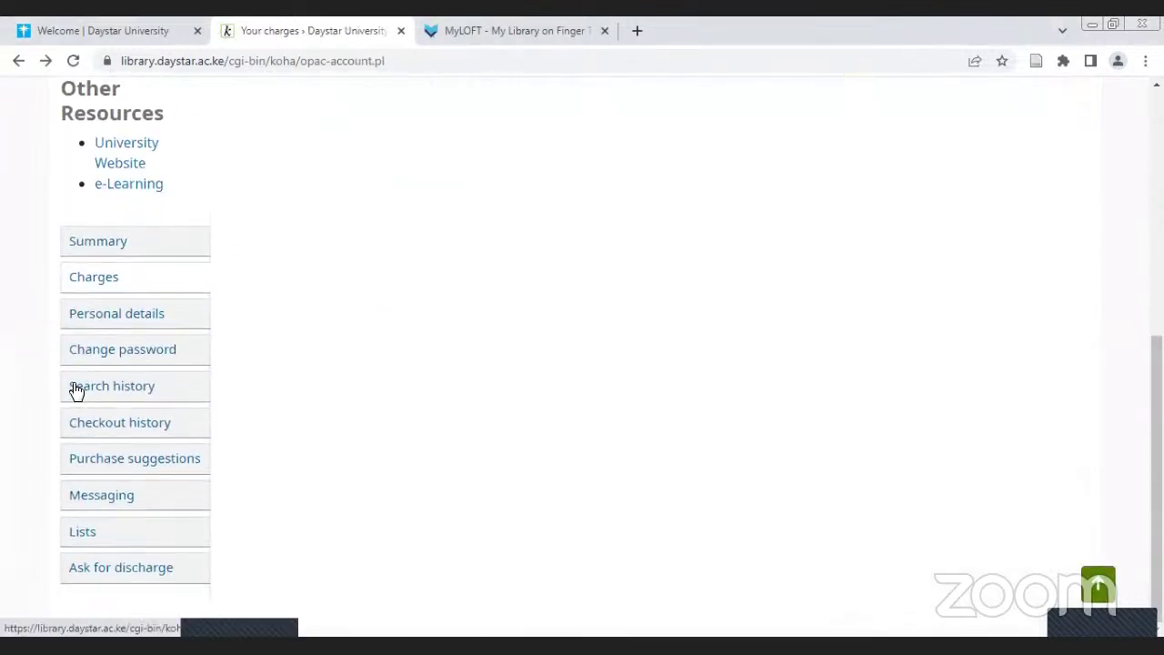
# Browse the Search history page, then open Purchase suggestions, which shows none pending
pyautogui.click(131, 391)
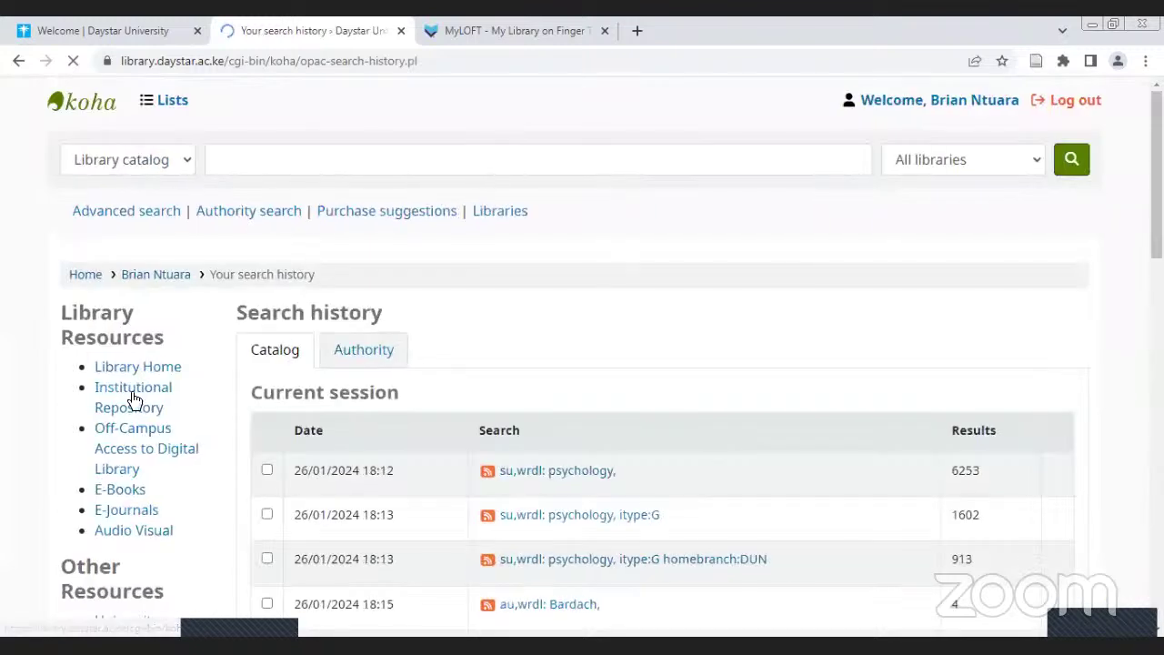
pyautogui.scroll(-3, 475, 471)
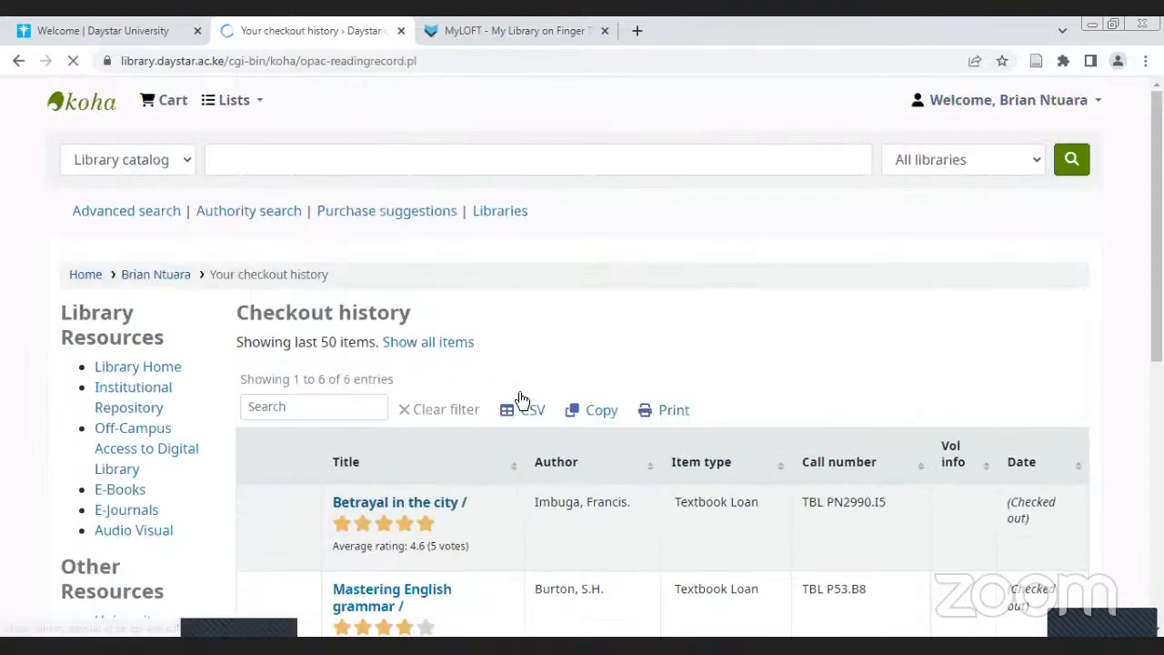
pyautogui.scroll(-7, 520, 403)
pyautogui.scroll(2, 507, 393)
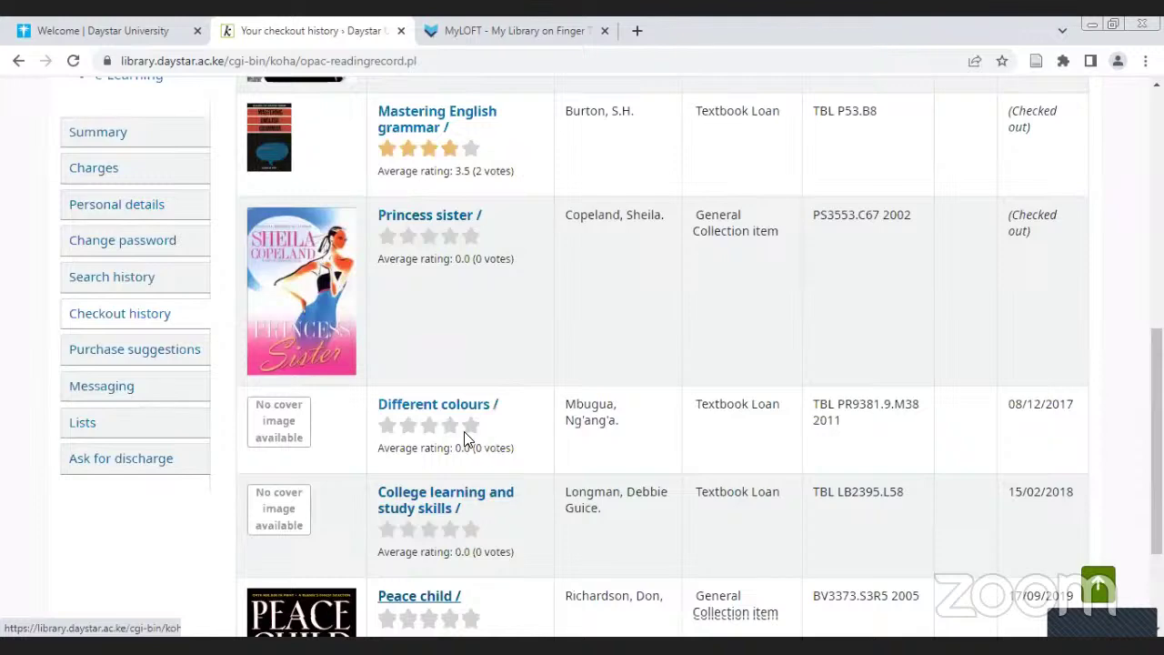
pyautogui.scroll(1, 463, 441)
pyautogui.scroll(-2, 463, 440)
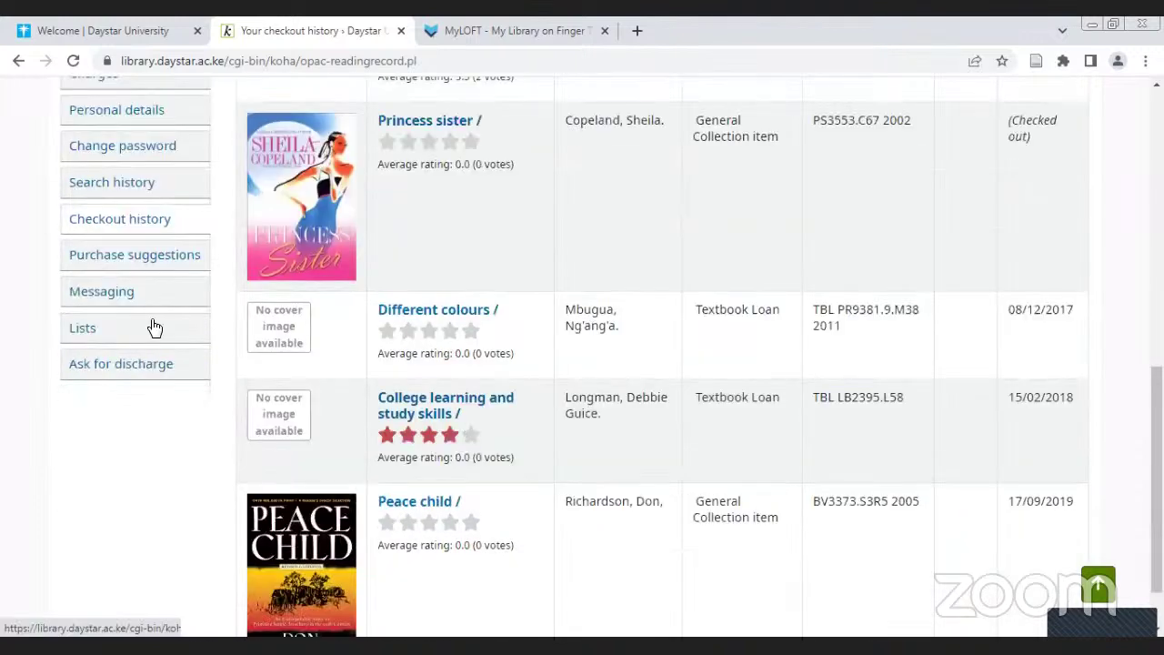
pyautogui.click(133, 266)
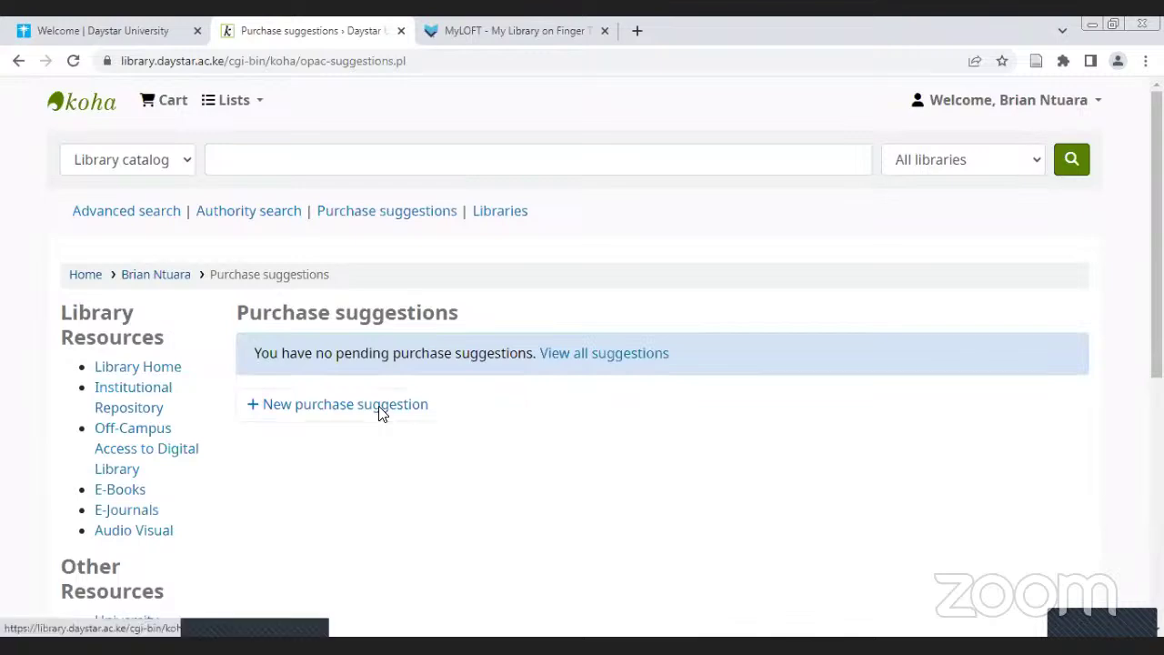
# Look over the new purchase suggestion form's fields without submitting, then switch to Messaging settings
pyautogui.click(380, 406)
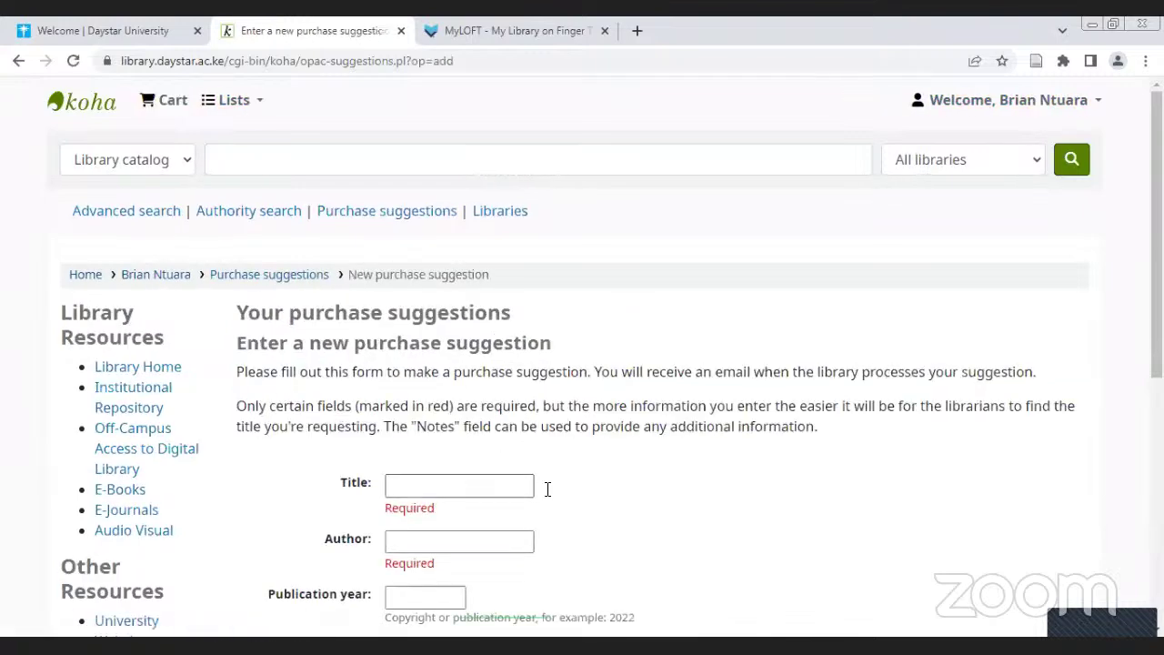
pyautogui.scroll(-2, 1152, 409)
pyautogui.press('Tab')
pyautogui.scroll(-4, 419, 468)
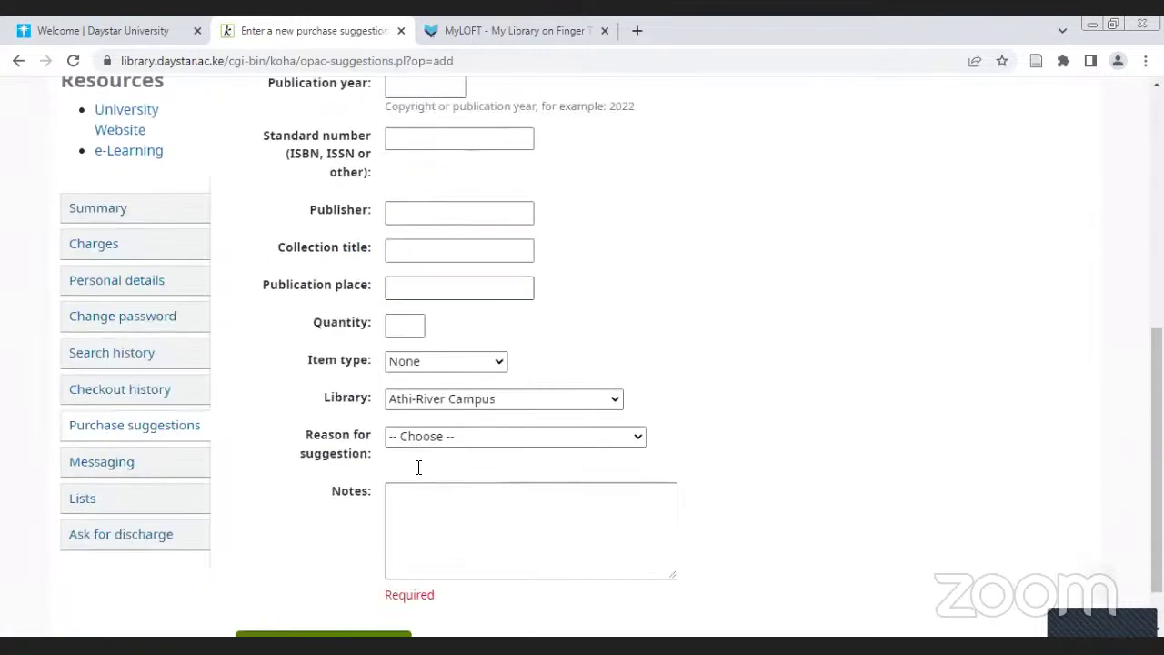
pyautogui.scroll(-1, 418, 468)
pyautogui.click(412, 440)
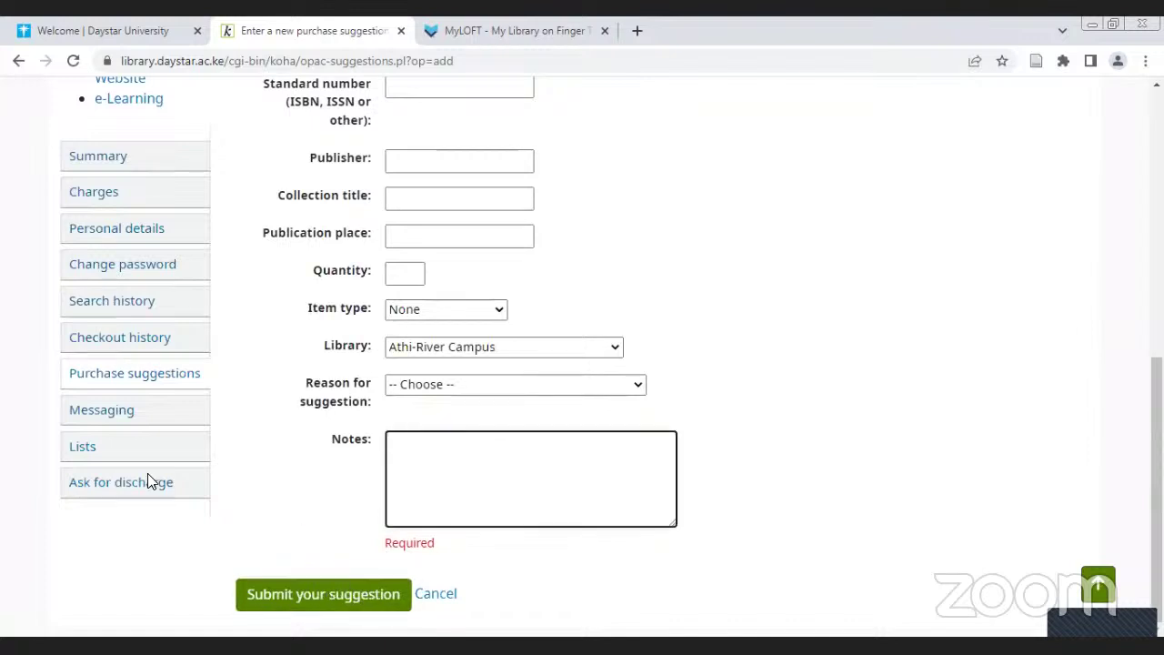
pyautogui.click(101, 416)
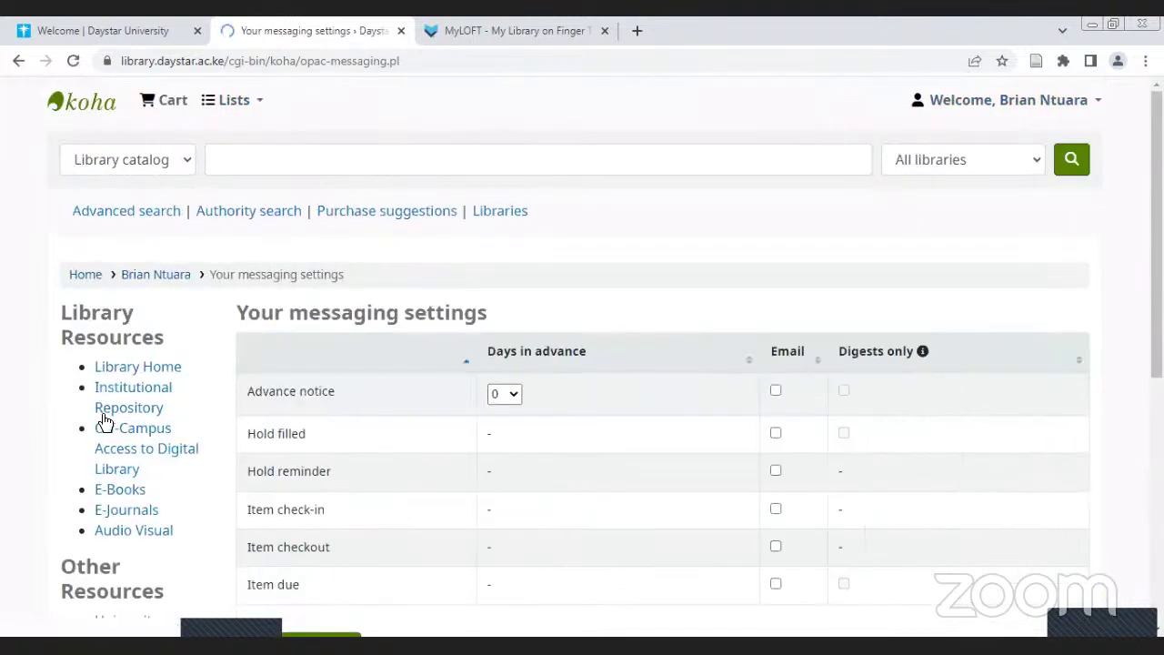
# Tick Email for Advance notice, Hold filled and Hold reminder, then return to Summary
pyautogui.scroll(-3, 487, 434)
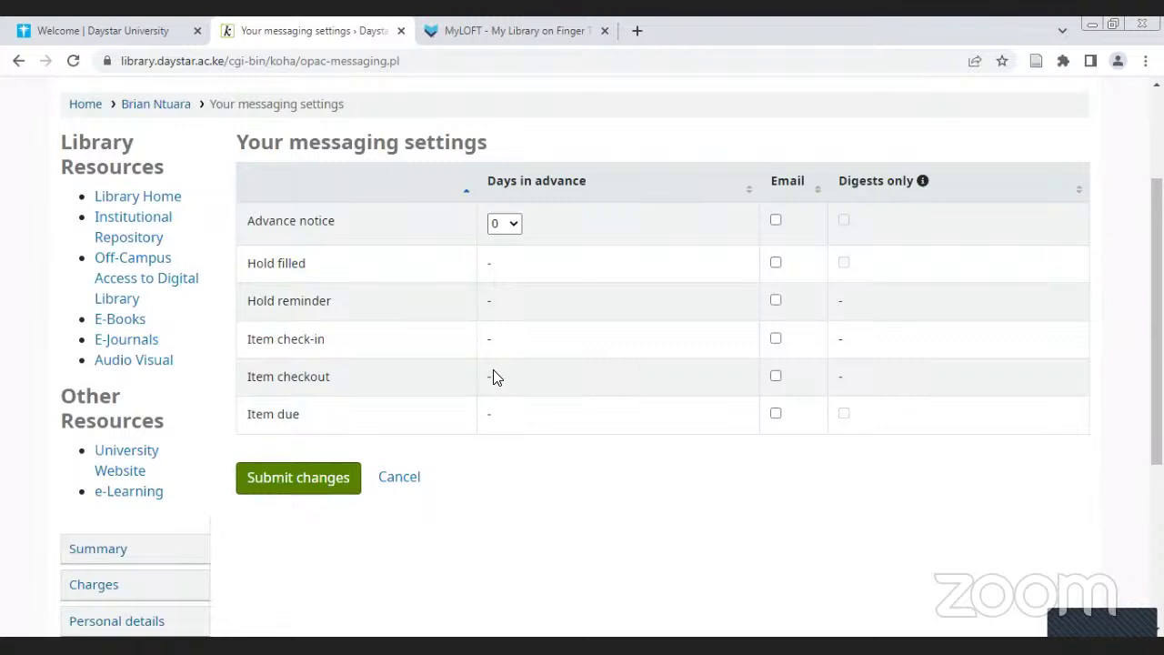
pyautogui.click(776, 221)
pyautogui.click(776, 263)
pyautogui.click(776, 300)
pyautogui.scroll(-1, 176, 498)
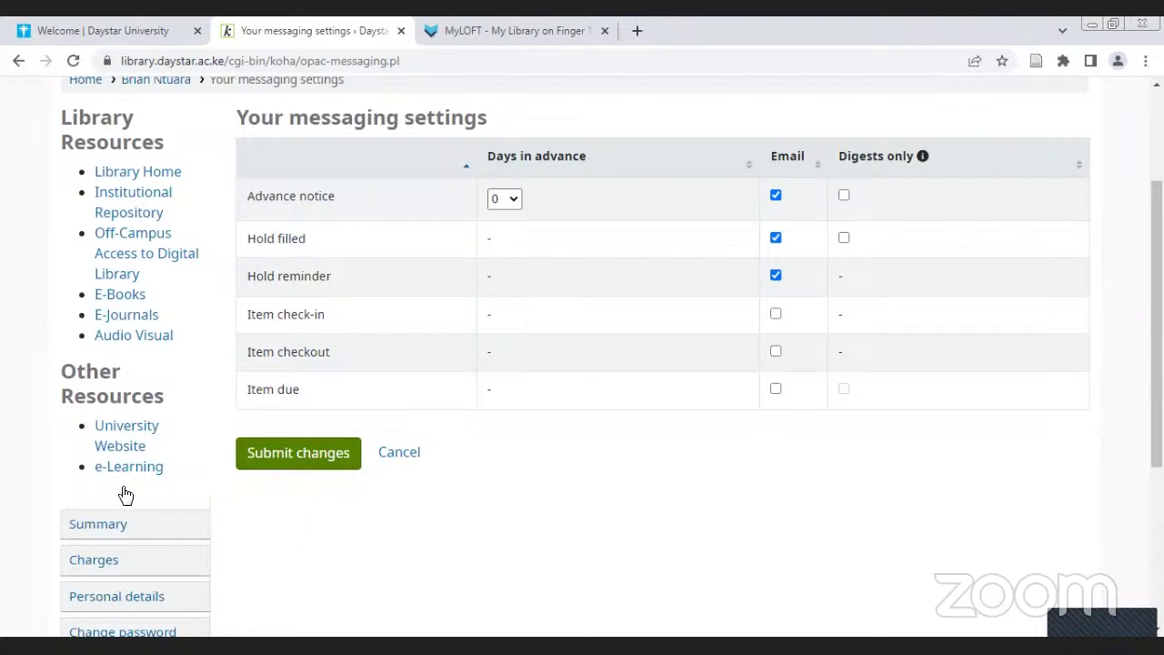
pyautogui.scroll(-3, 122, 494)
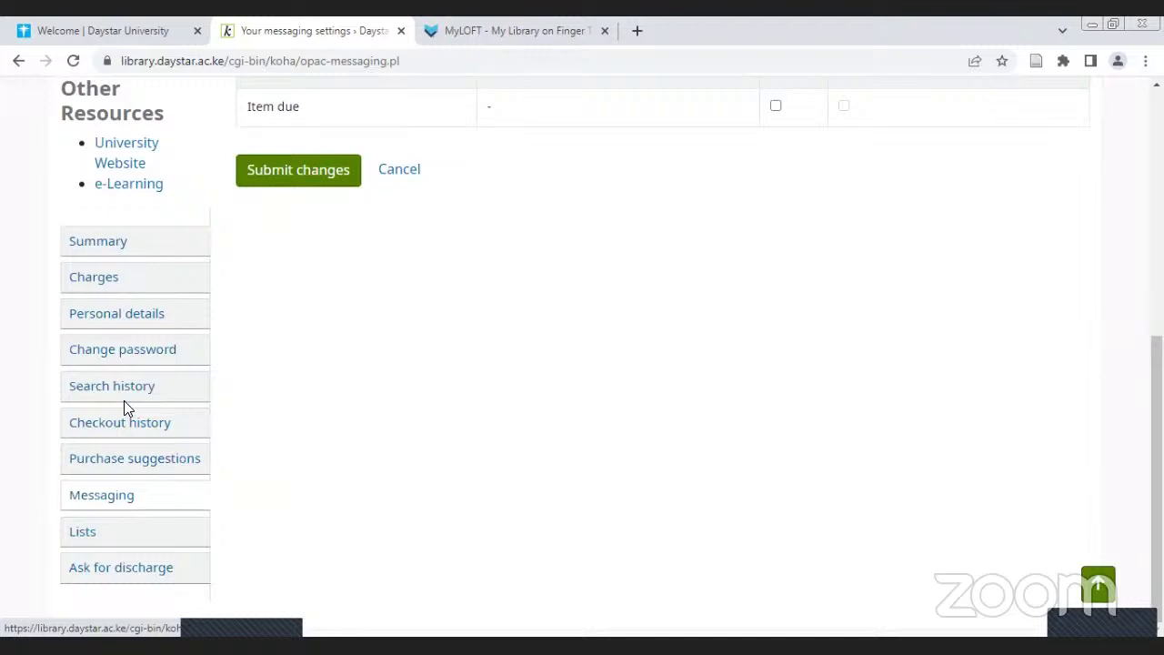
pyautogui.click(127, 342)
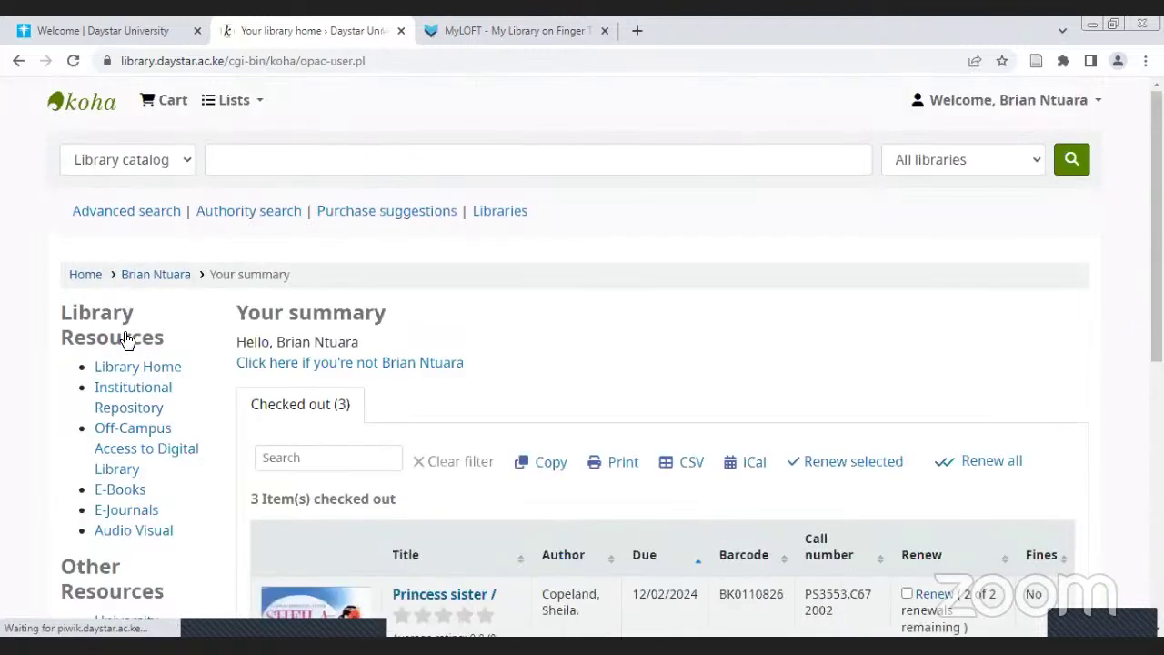
pyautogui.scroll(-6, 637, 514)
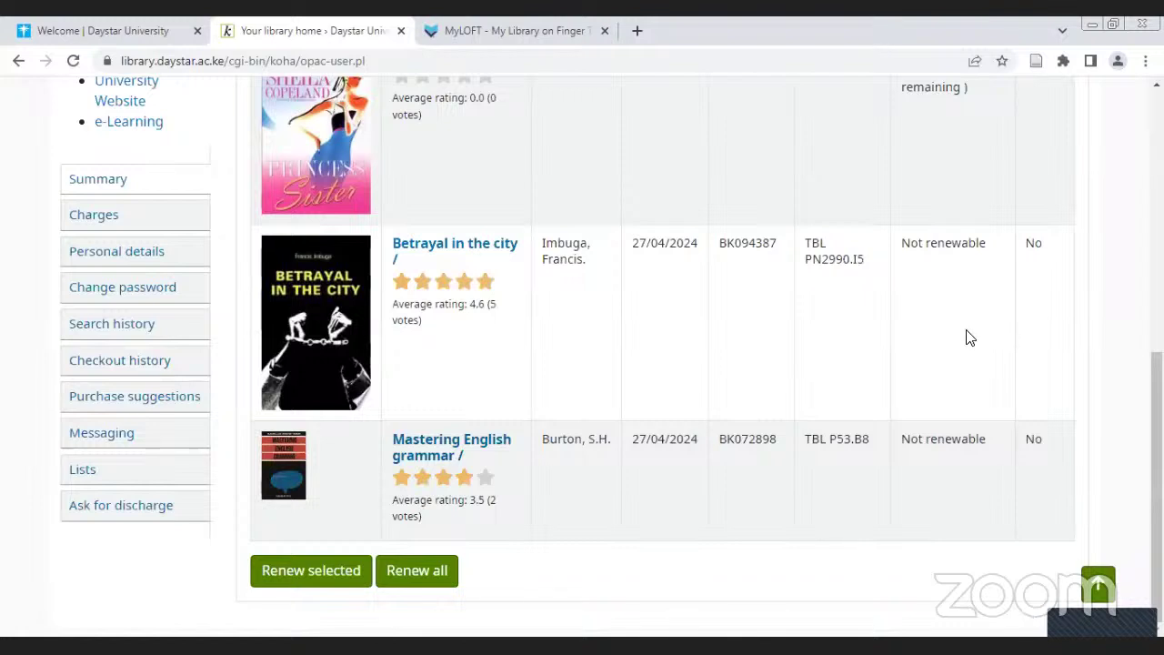
pyautogui.scroll(1, 910, 332)
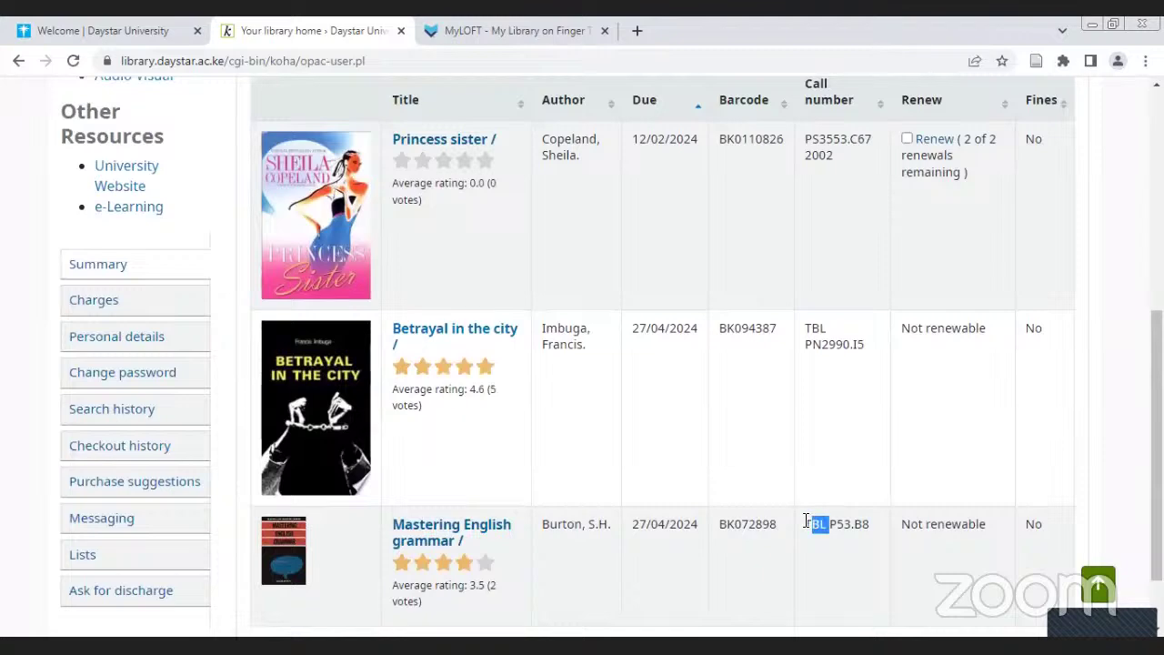
pyautogui.moveTo(806, 521); pyautogui.dragTo(804, 522)
pyautogui.scroll(2, 943, 517)
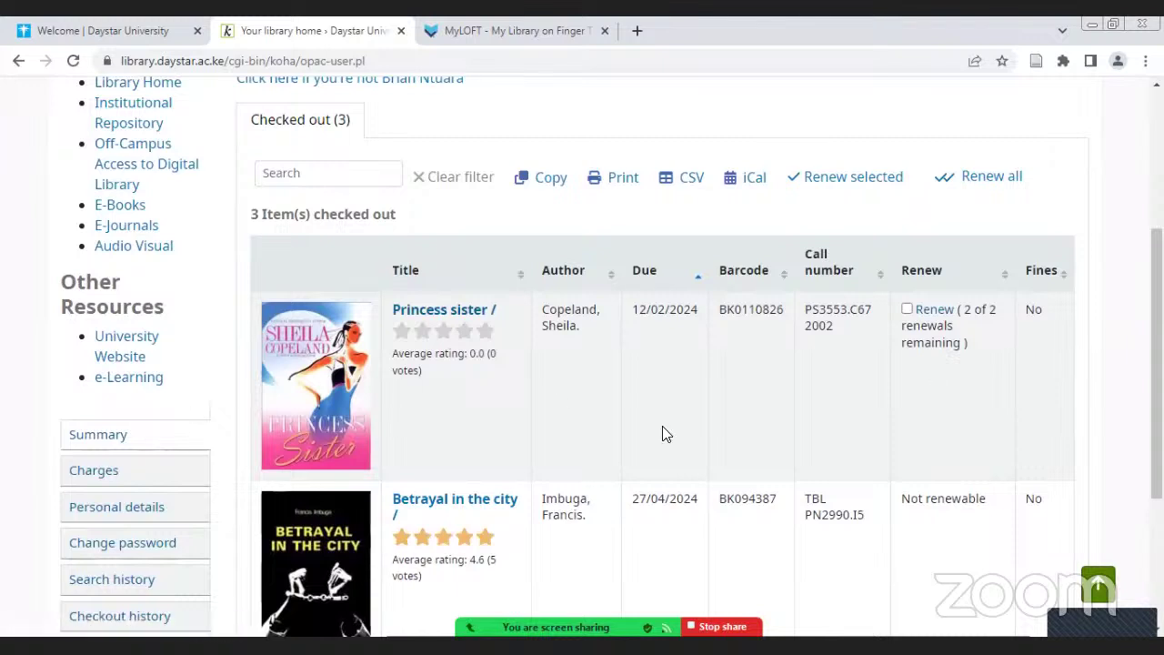
# Mark Princess sister for renewal and renew it once
pyautogui.click(907, 310)
pyautogui.scroll(-1, 421, 424)
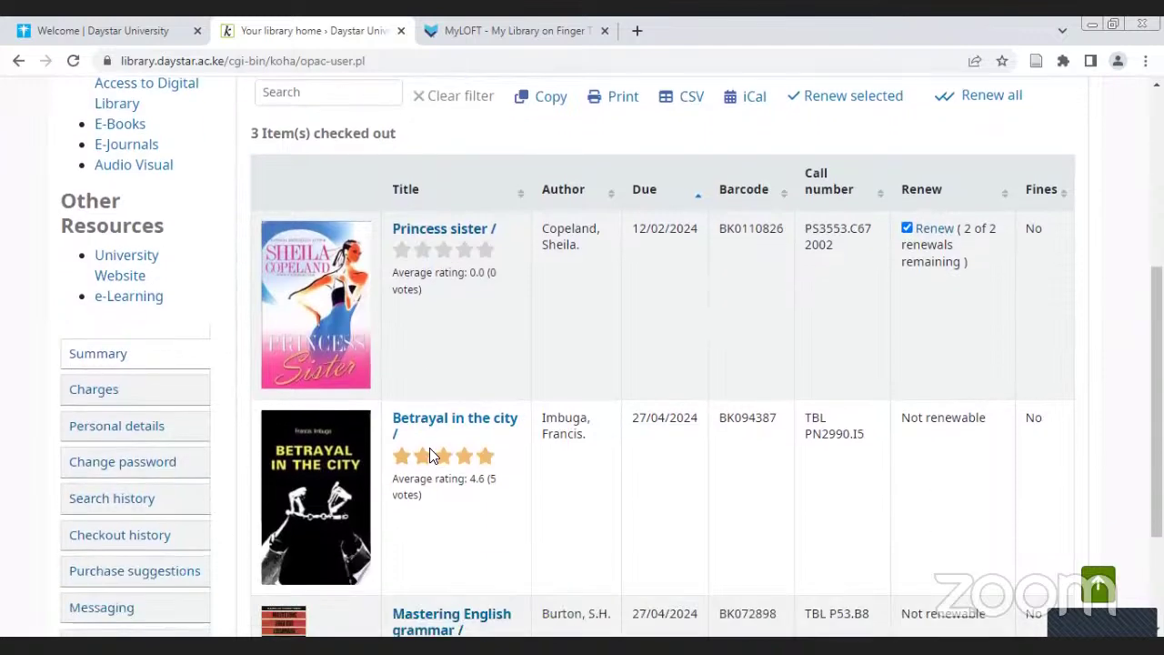
pyautogui.scroll(-2, 376, 553)
pyautogui.click(308, 570)
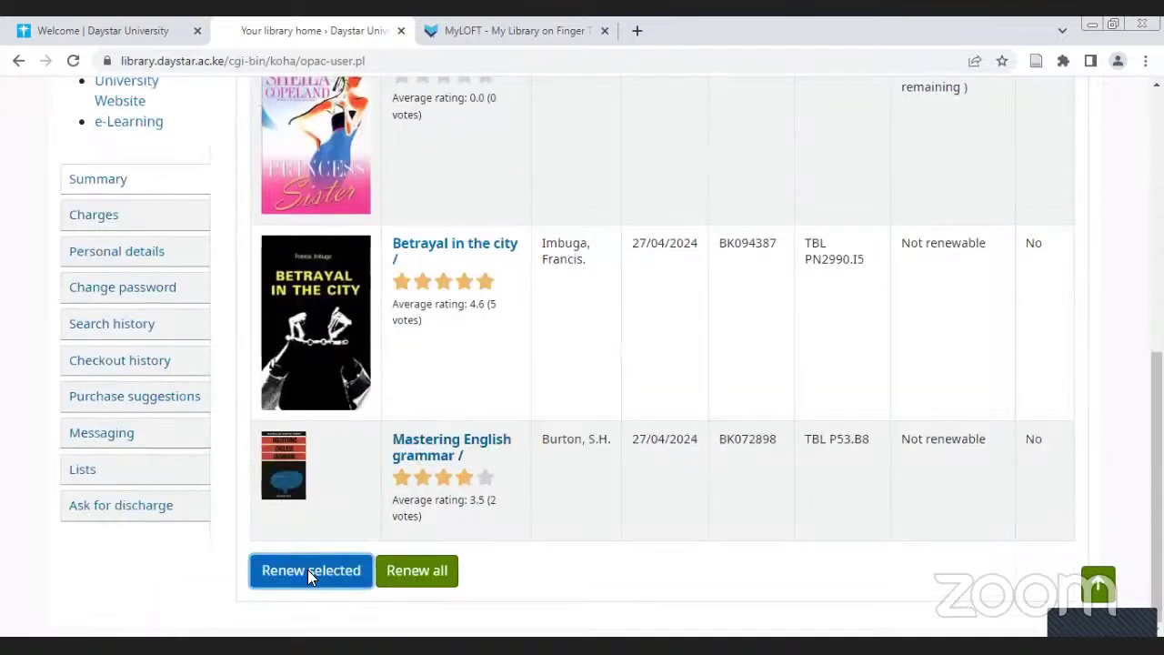
# Renew Princess sister a second time, moving its due date to 16/03/2024
pyautogui.scroll(2, 798, 458)
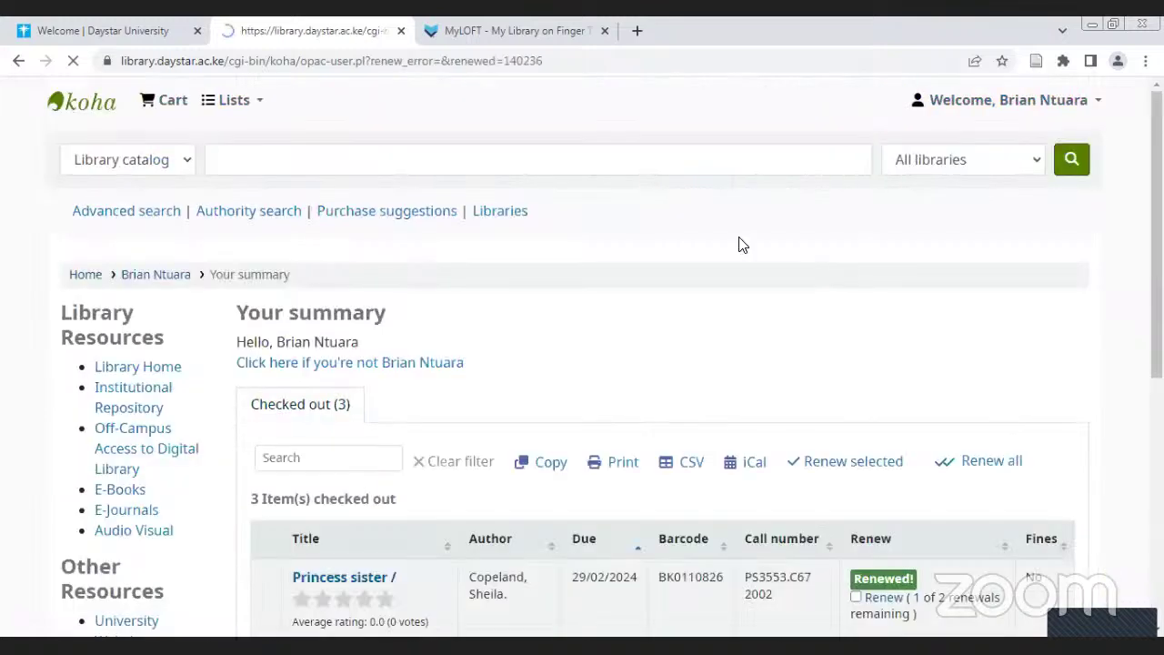
pyautogui.scroll(-3, 637, 533)
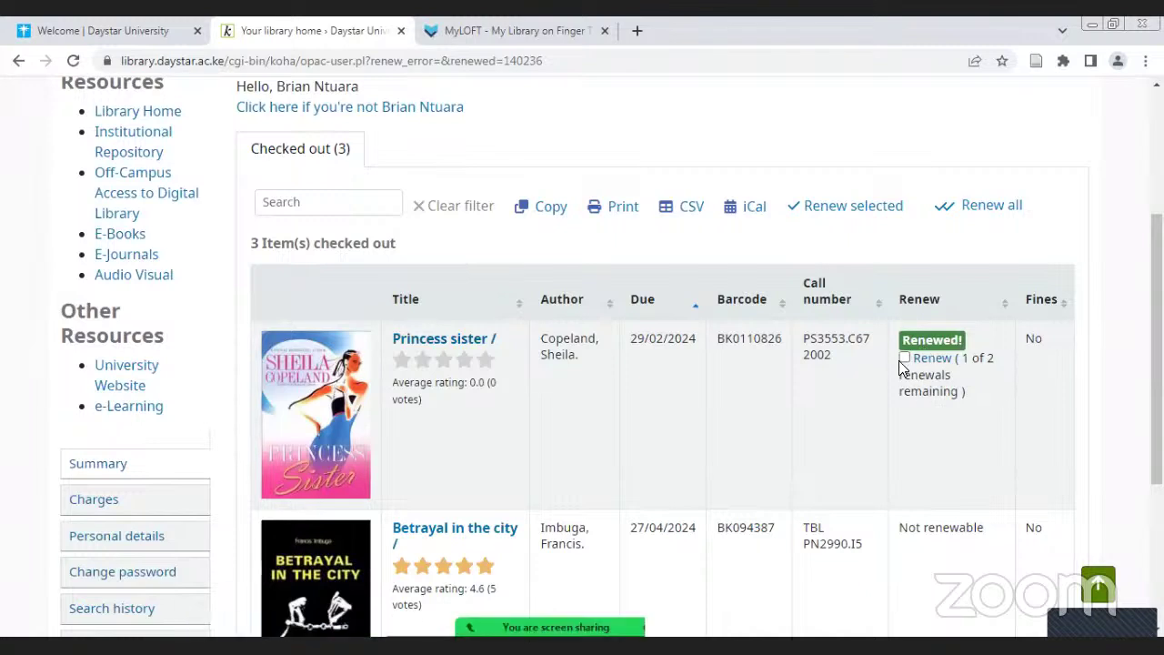
pyautogui.scroll(-3, 356, 444)
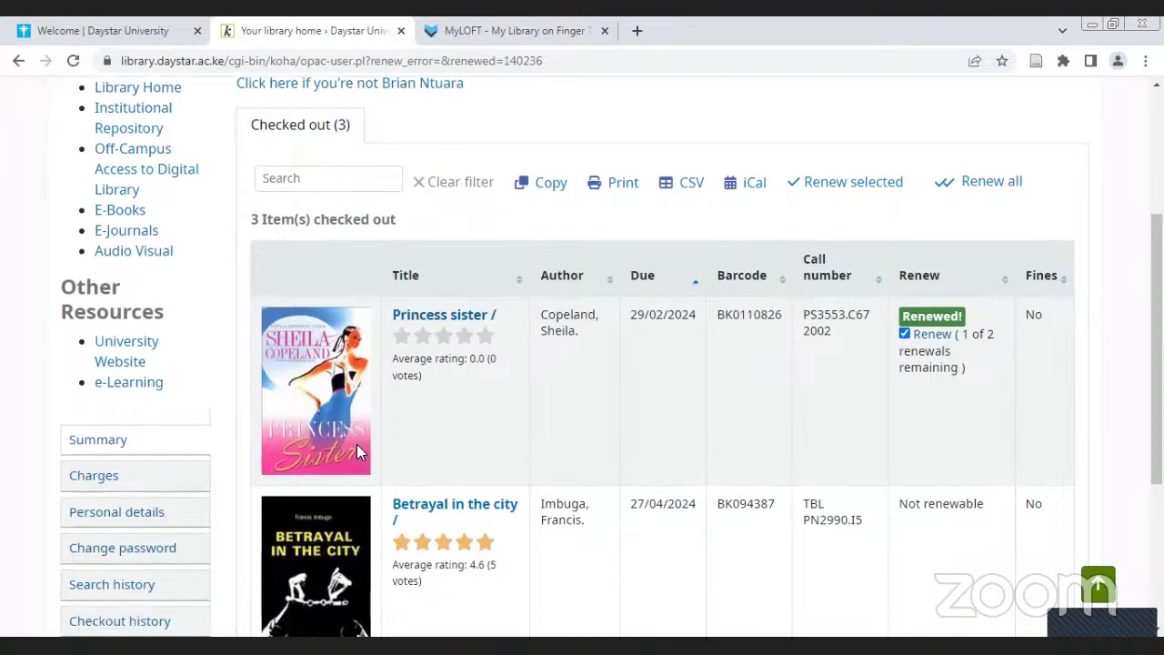
pyautogui.click(332, 577)
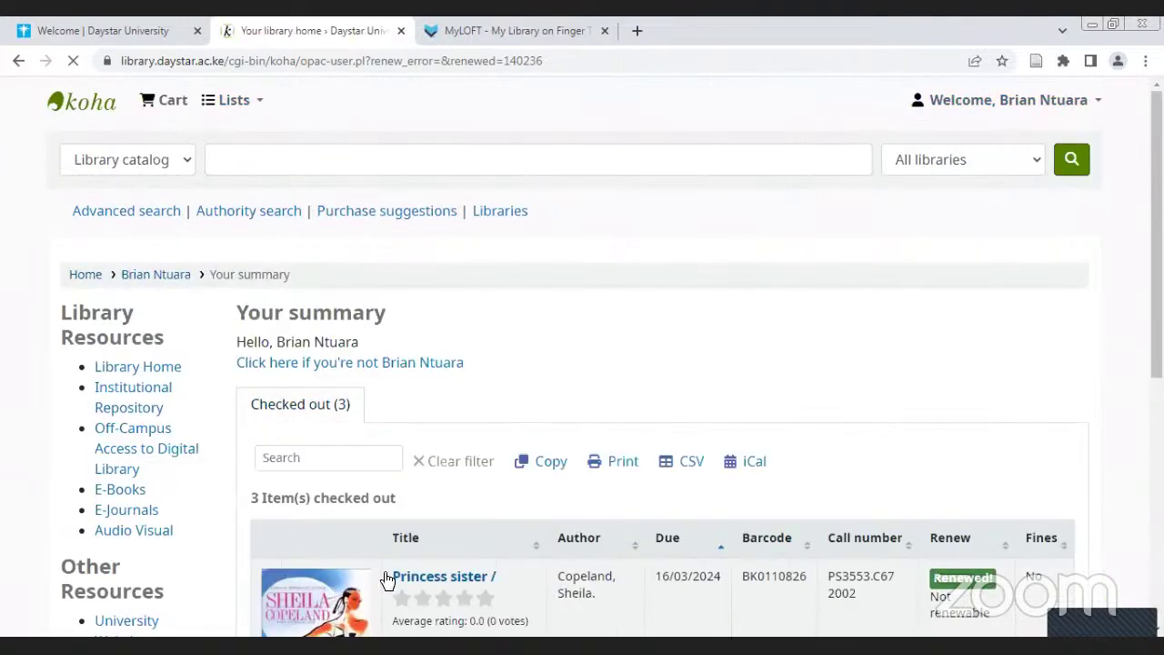
pyautogui.scroll(-3, 606, 574)
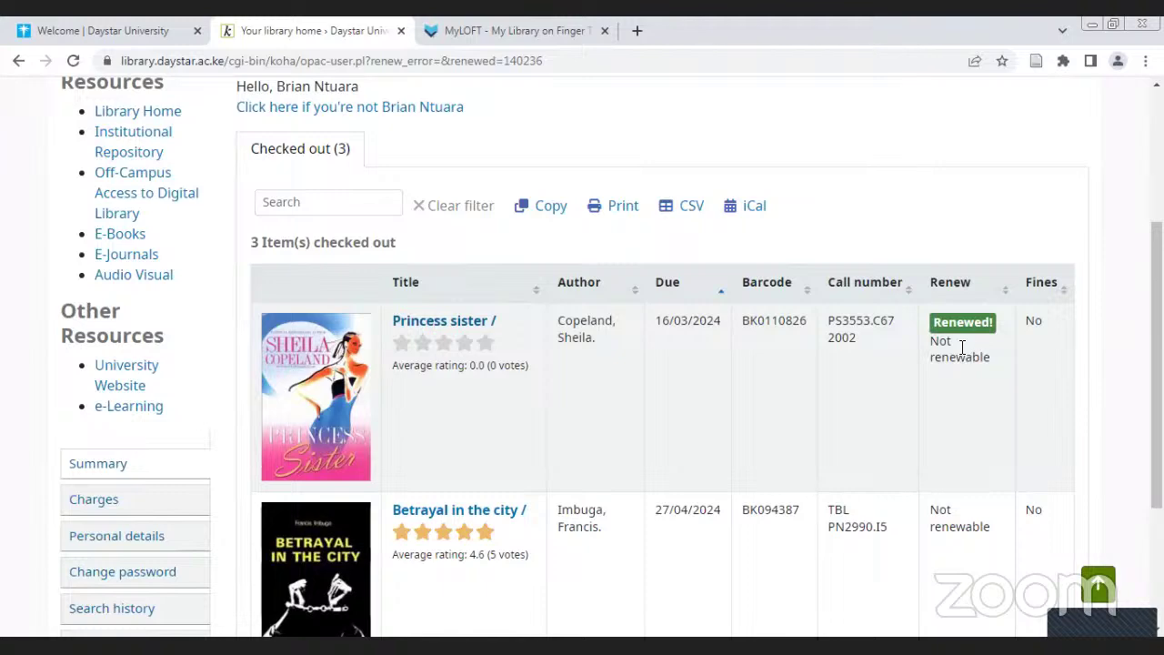
# Scroll the Koha account summary to review the three checked-out books, with Princess sister due 16/03/2024
pyautogui.scroll(3, 507, 404)
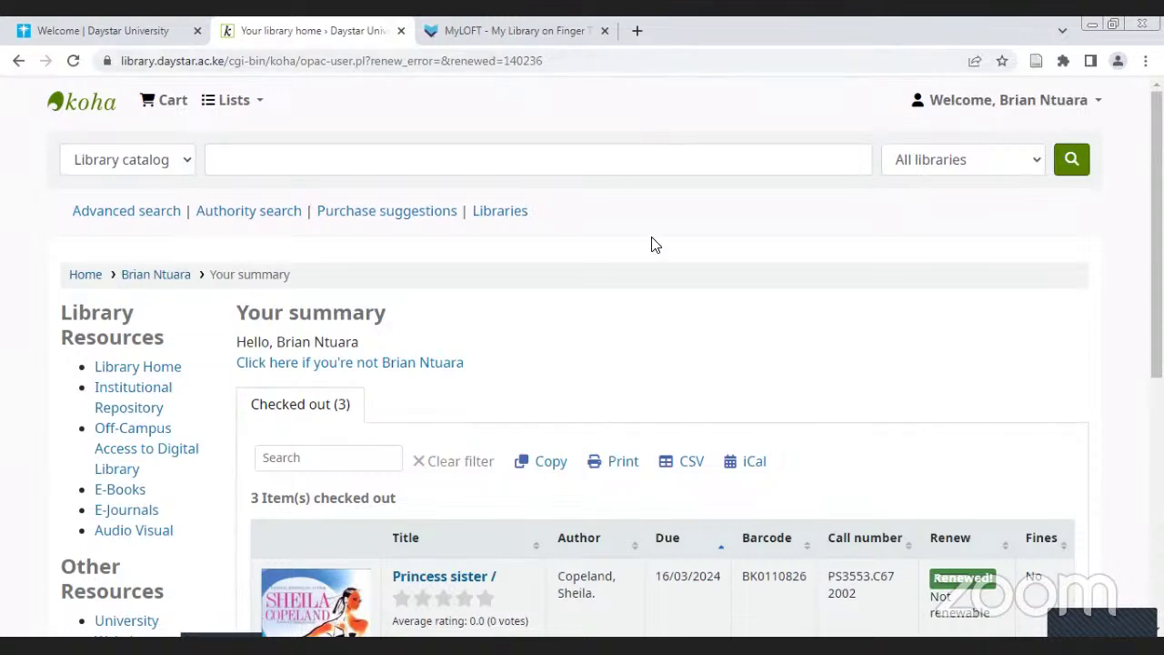
pyautogui.scroll(-5, 692, 340)
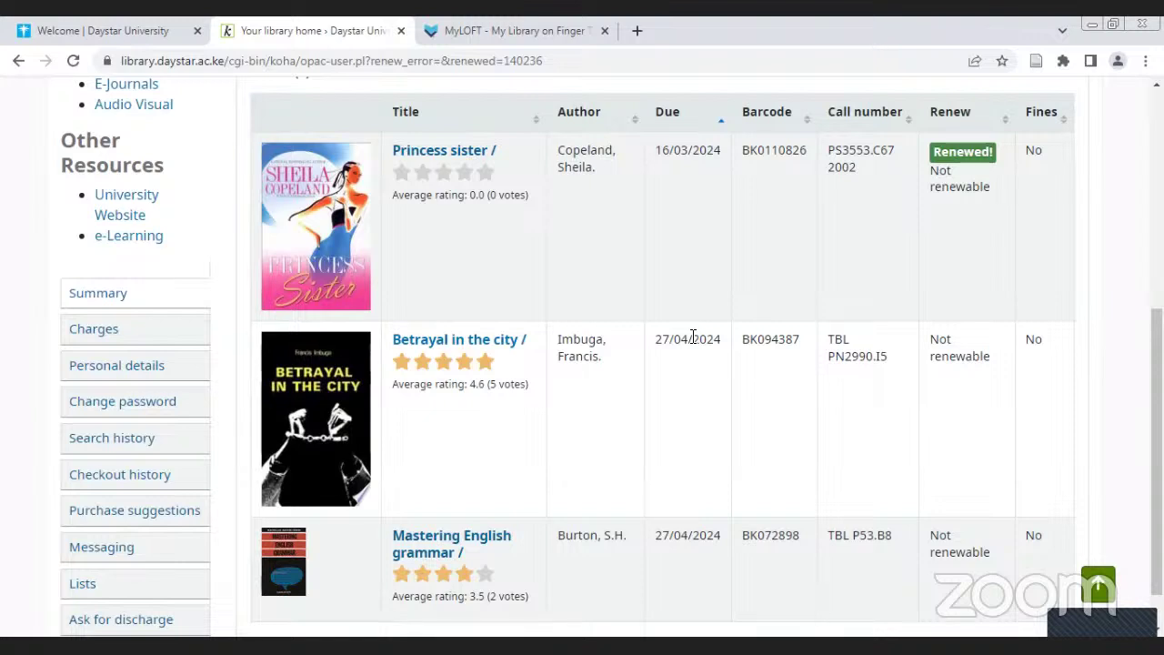
pyautogui.scroll(1, 535, 361)
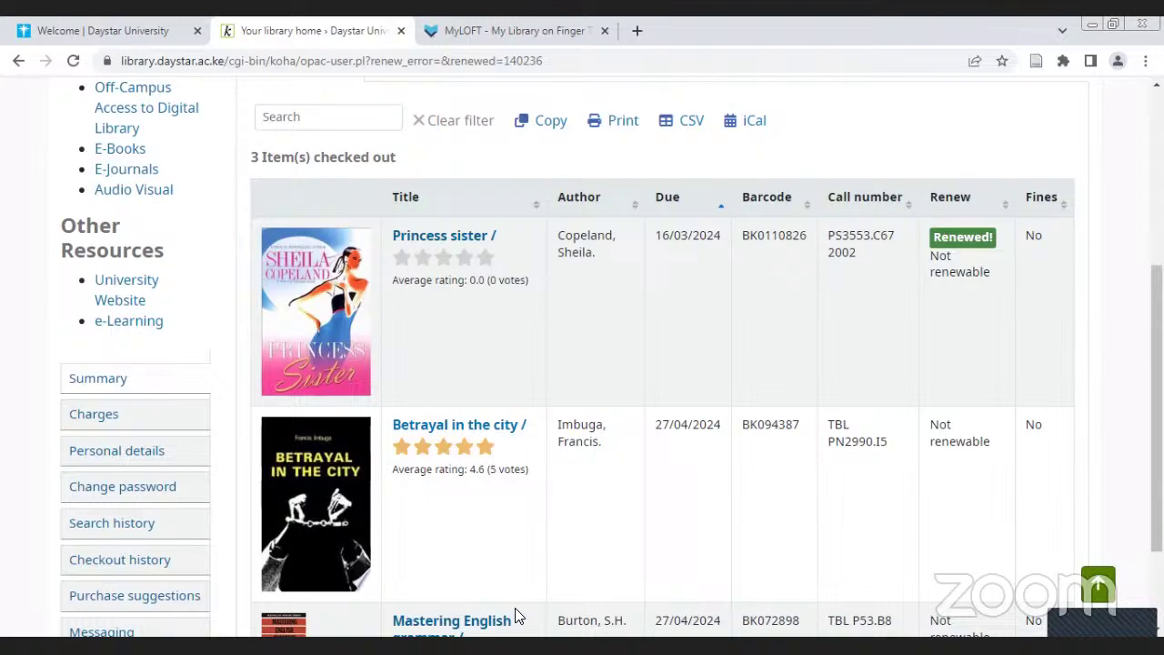
pyautogui.scroll(3, 436, 444)
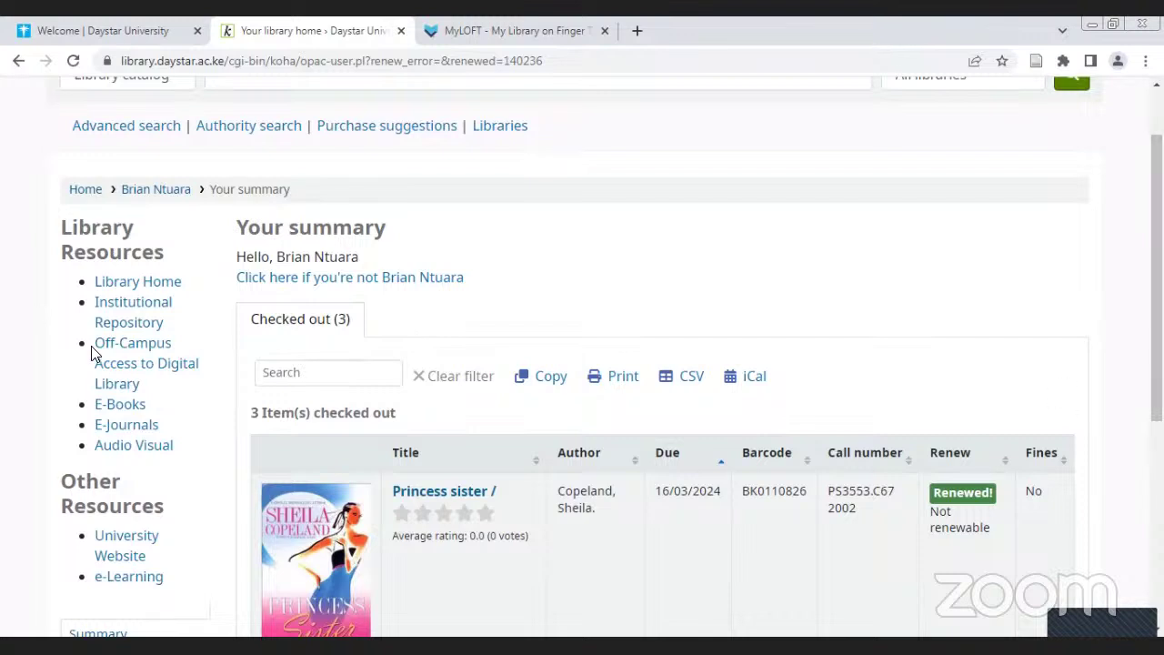
# Launch Off-Campus Access to Digital Library and switch to the MyLOFT Daystar University login tab
pyautogui.click(139, 353)
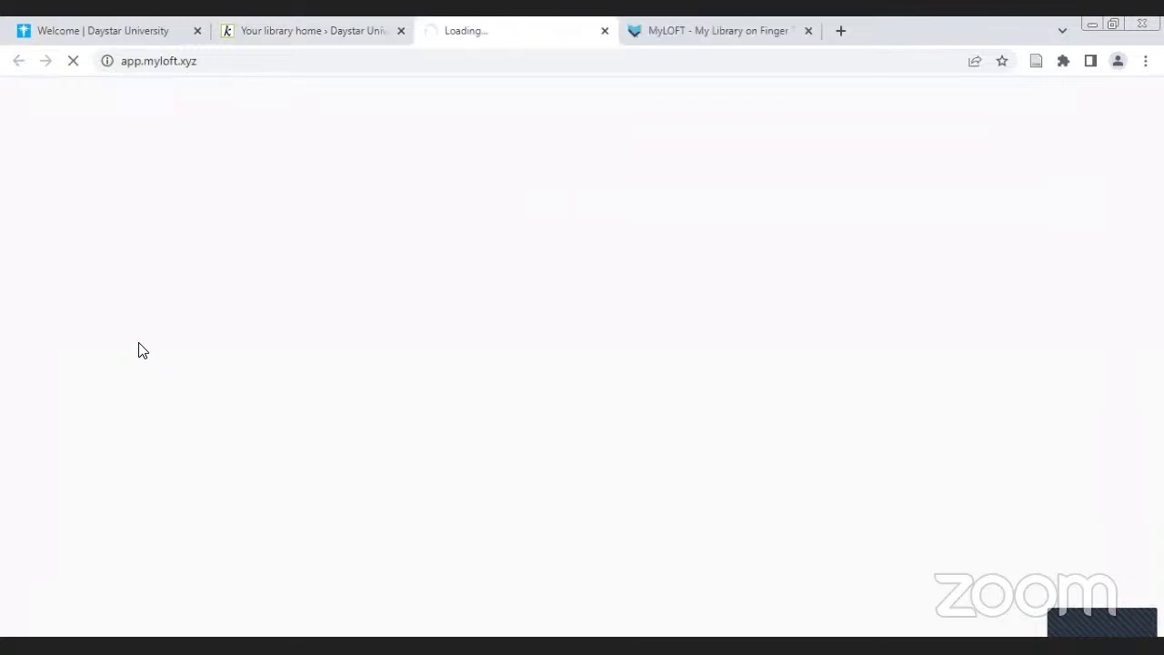
pyautogui.click(295, 27)
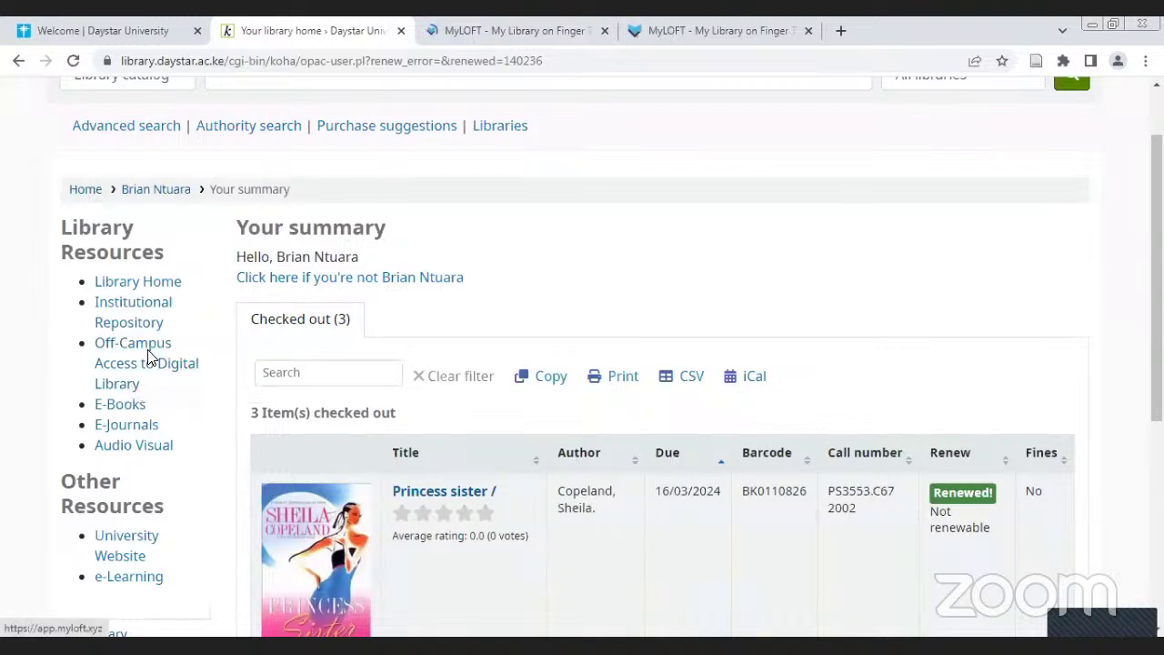
pyautogui.click(483, 27)
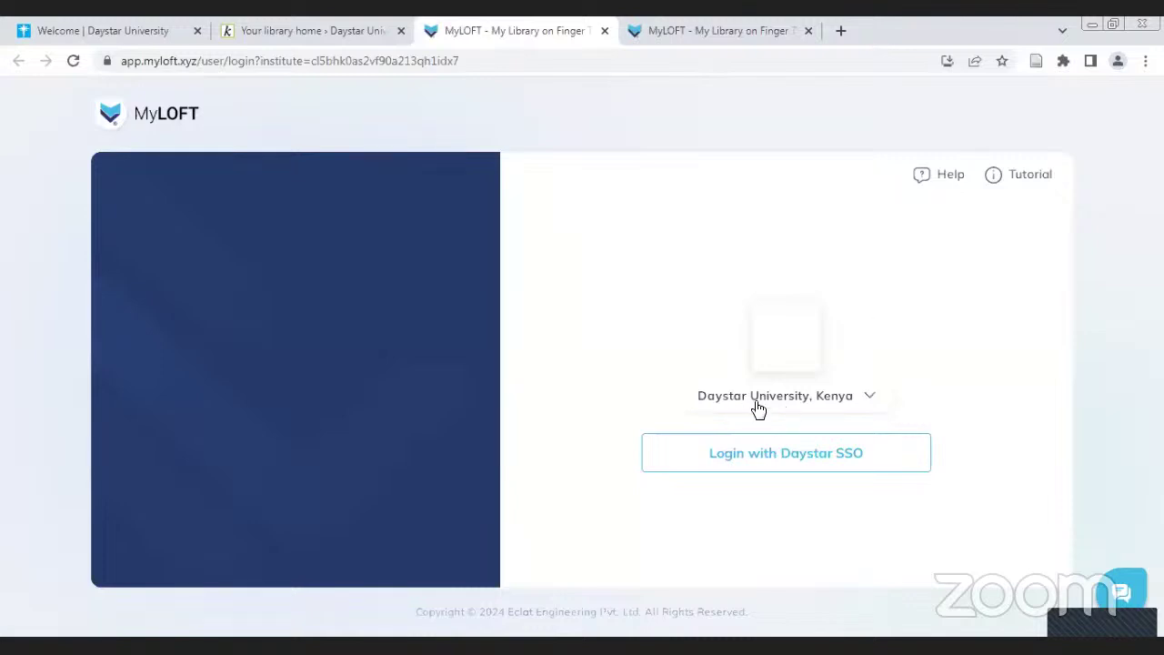
# Choose Daystar University, Kenya as the institute via 'daystar' and log in with Daystar SSO
pyautogui.click(863, 404)
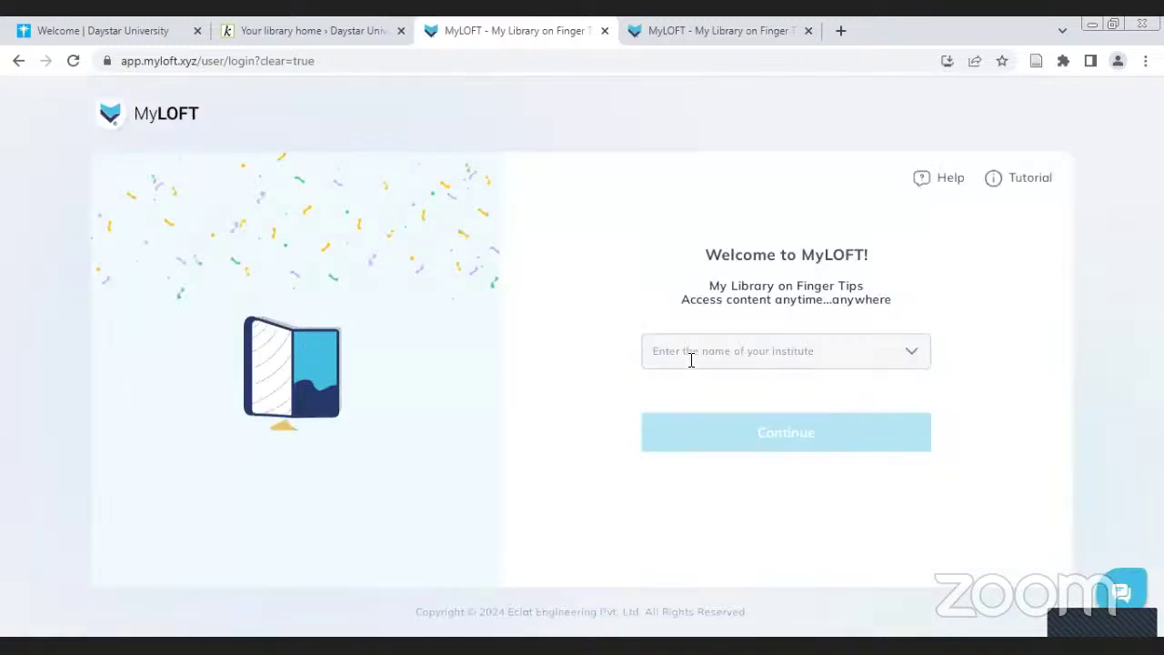
pyautogui.click(904, 356)
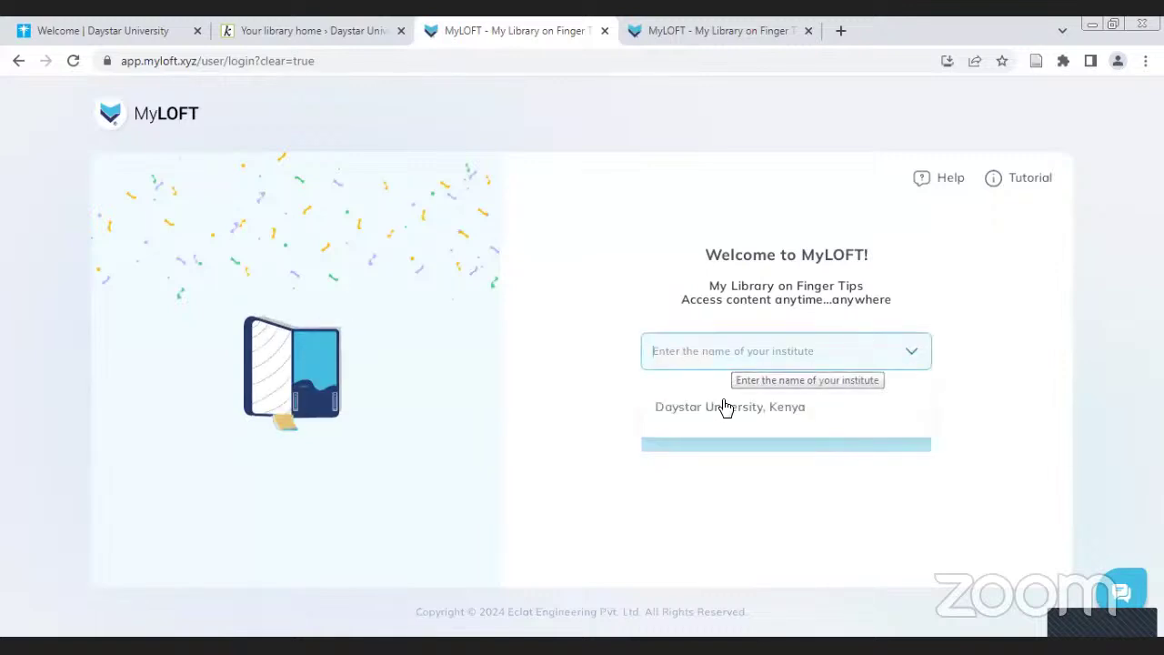
pyautogui.write('dayst')
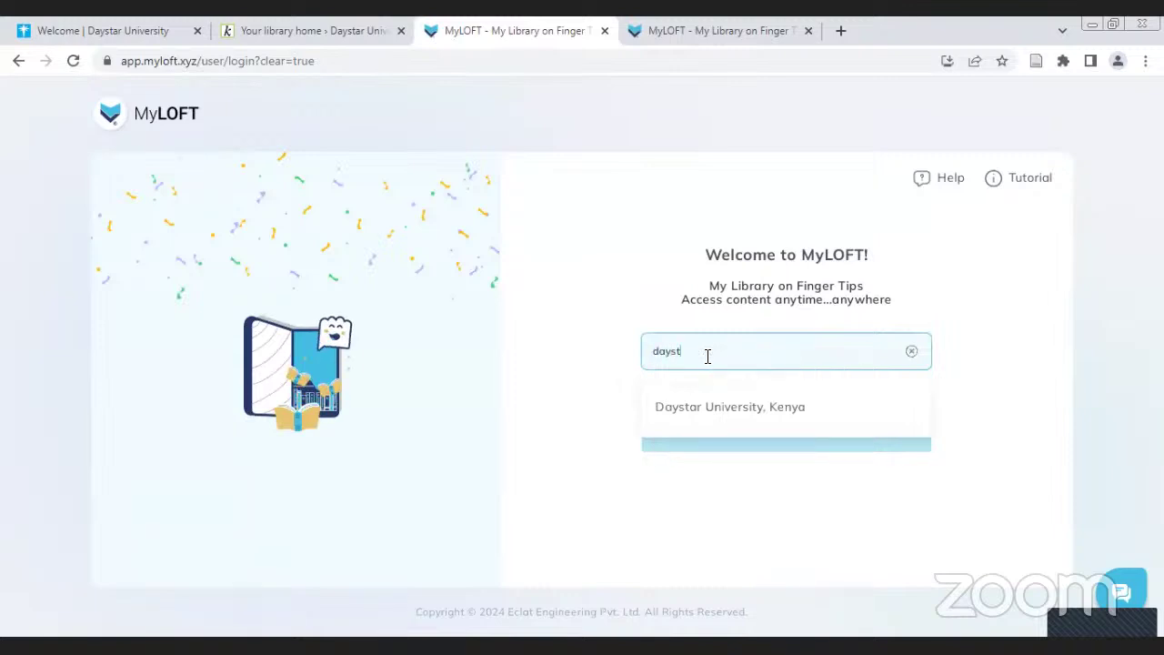
pyautogui.write('ar')
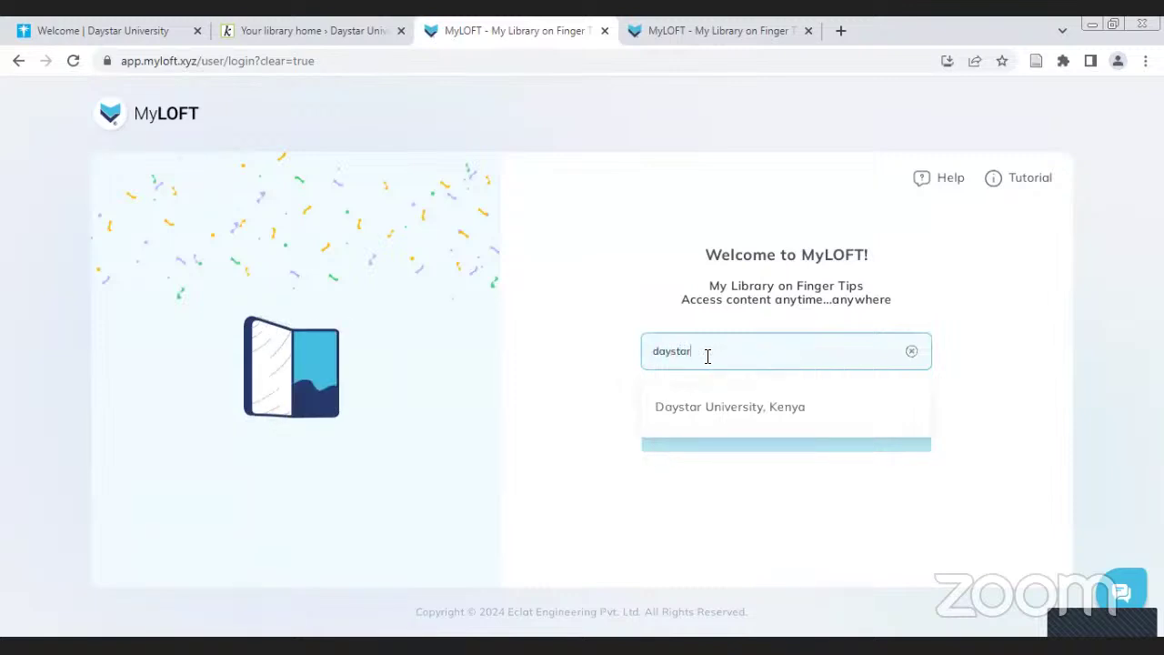
pyautogui.click(713, 407)
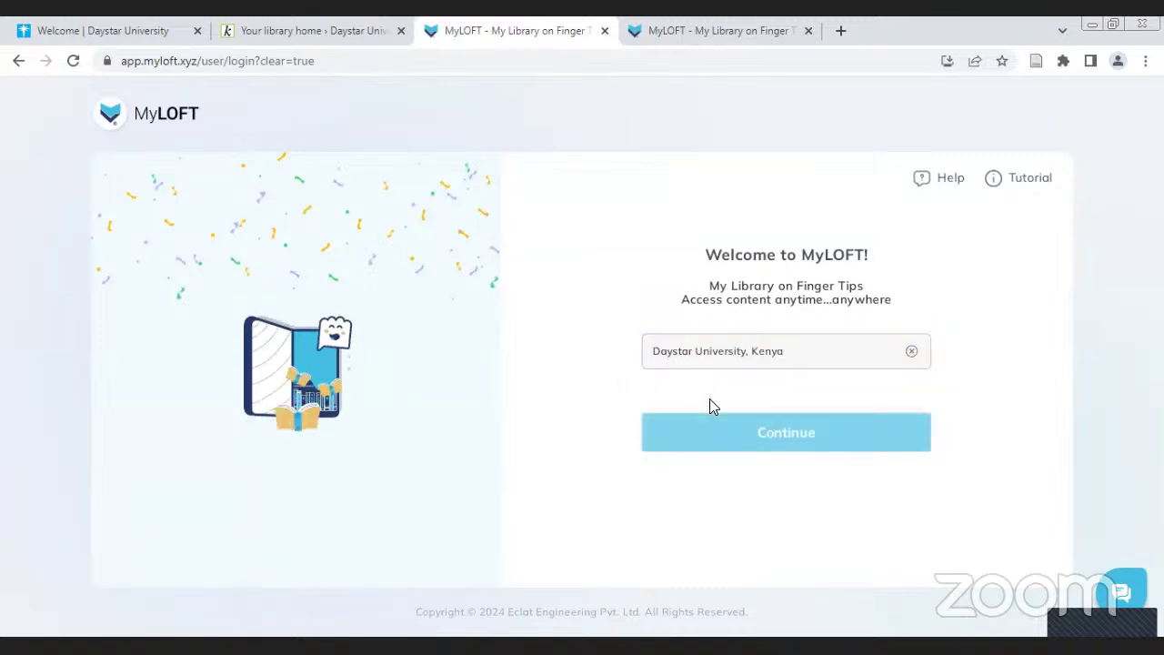
pyautogui.click(739, 442)
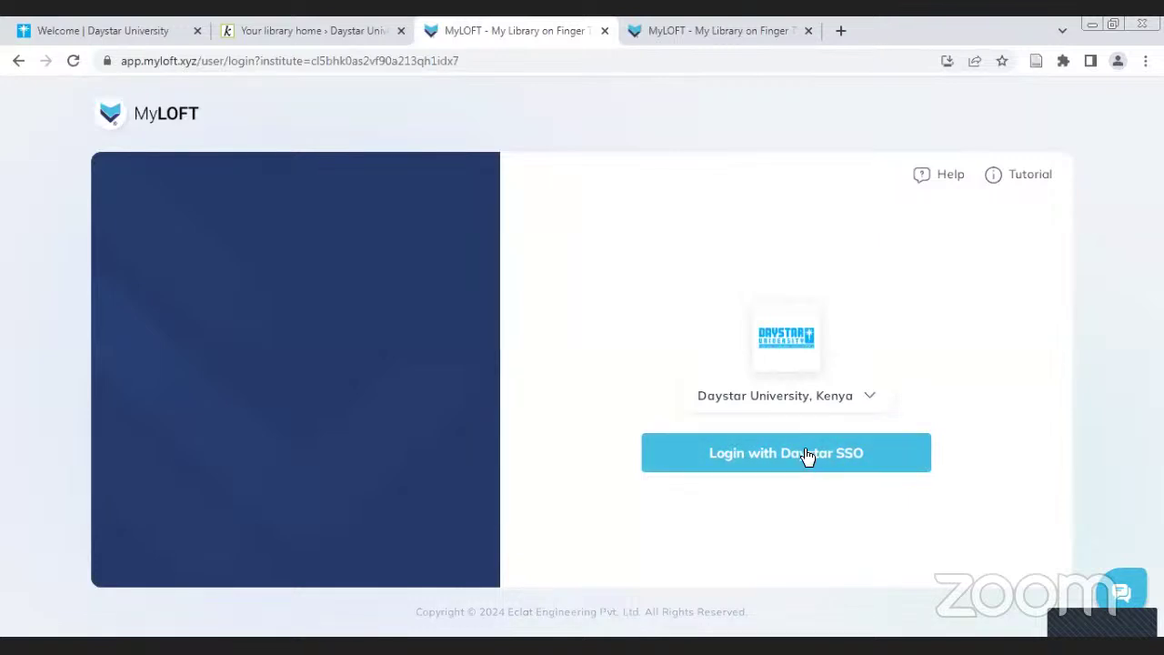
pyautogui.click(751, 464)
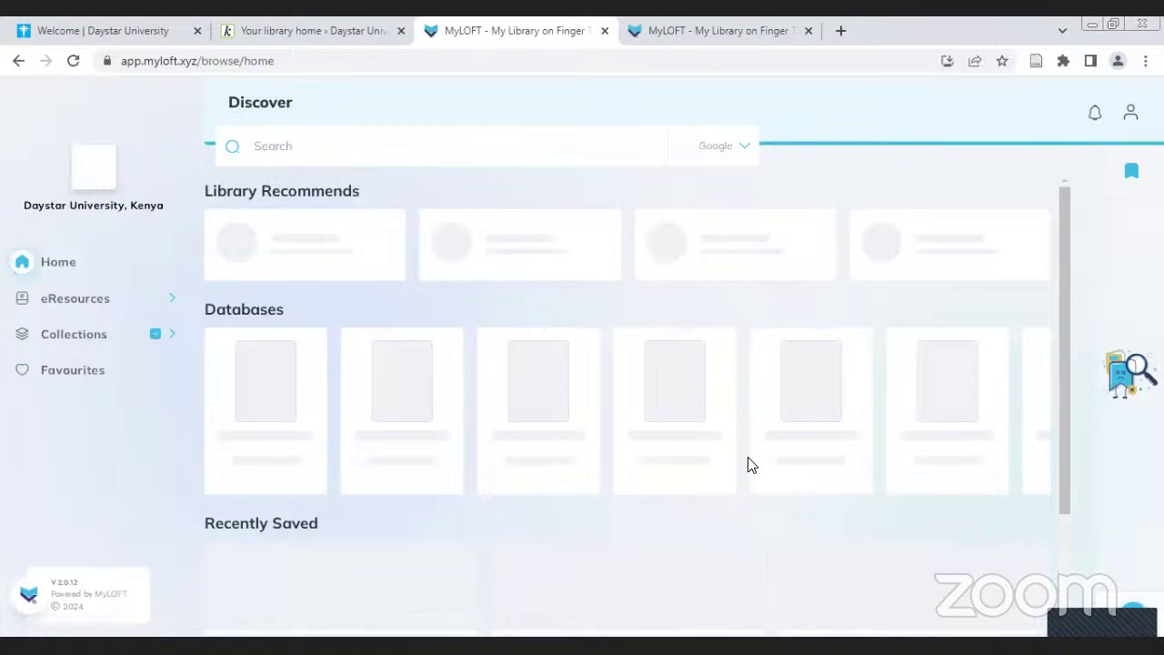
# Sign out of MyLOFT from the profile menu, confirming with Yes
pyautogui.click(1130, 115)
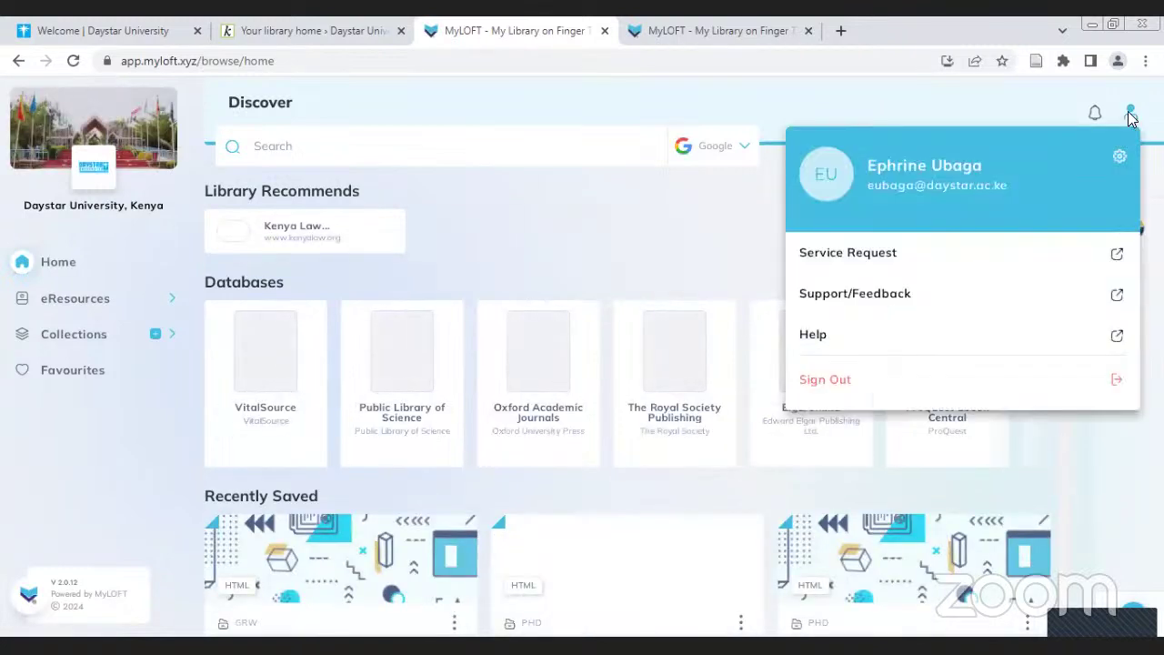
pyautogui.click(832, 380)
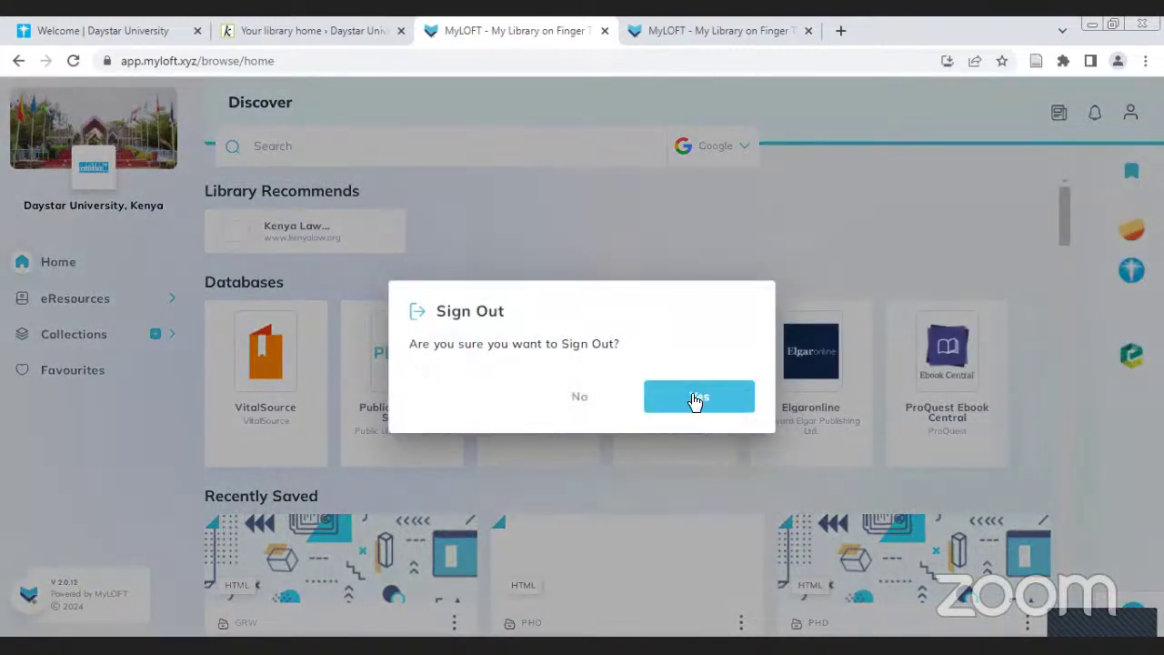
pyautogui.click(695, 398)
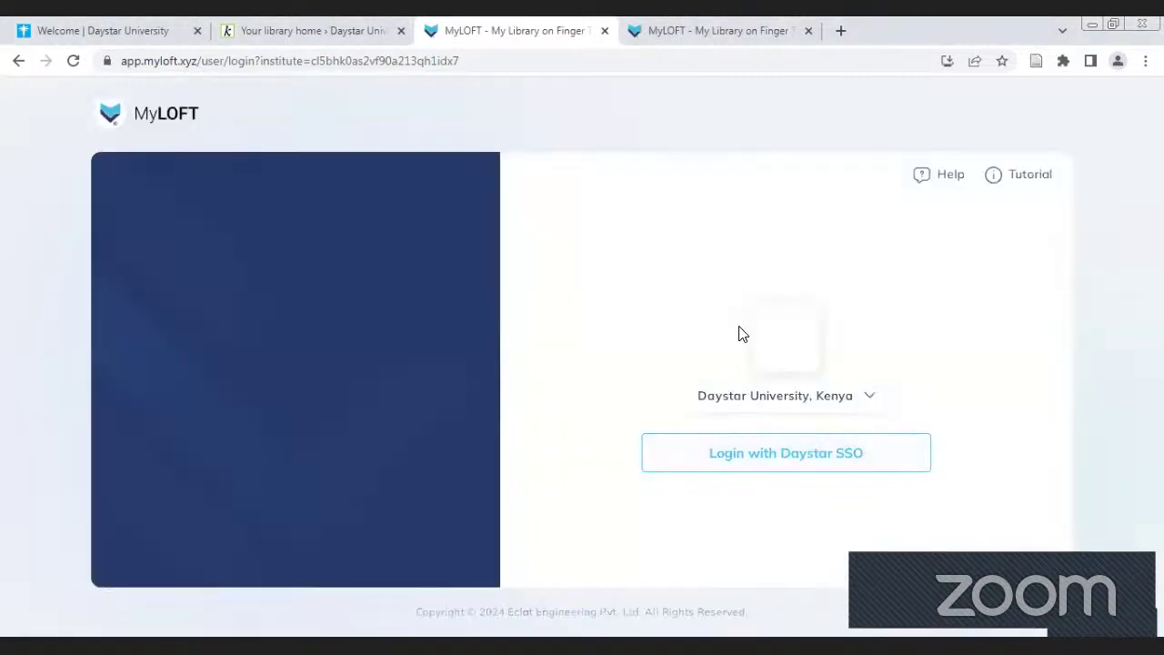
# Log back in with Daystar SSO, expand Collections, then return to the Koha Your summary tab
pyautogui.click(737, 461)
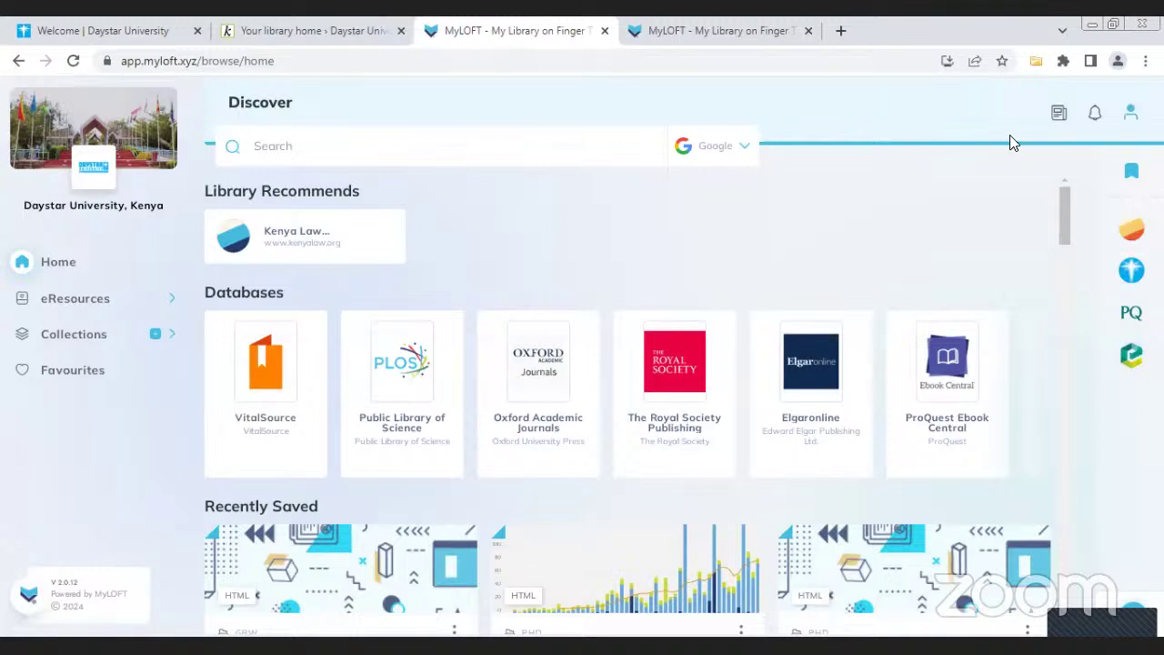
pyautogui.click(88, 344)
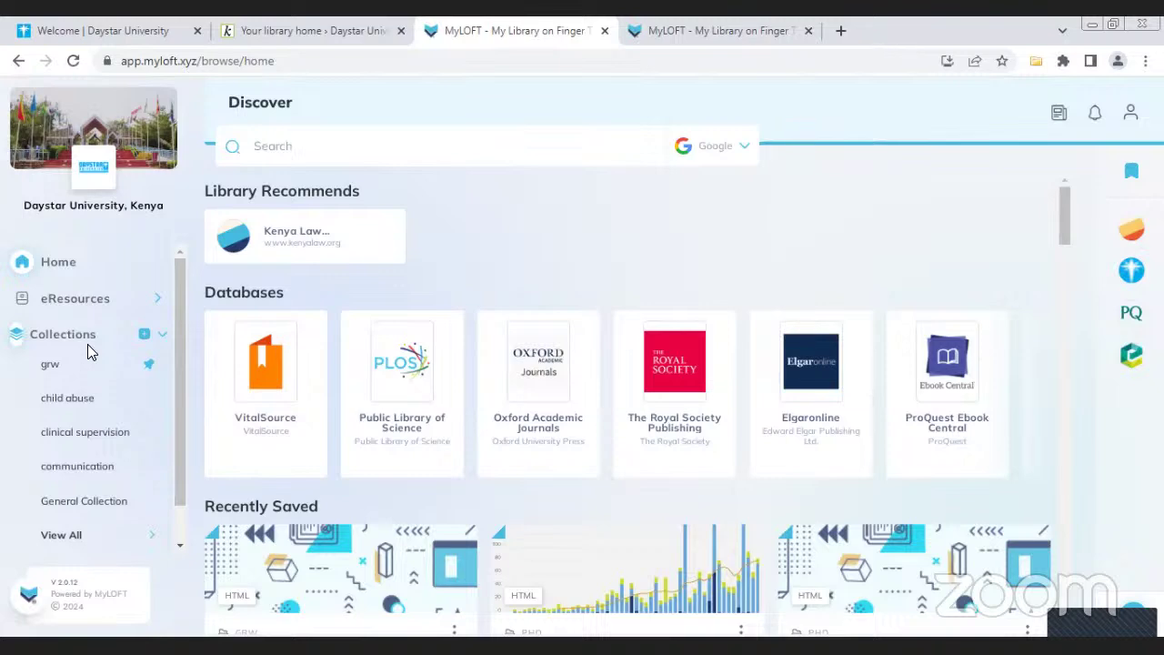
pyautogui.click(324, 22)
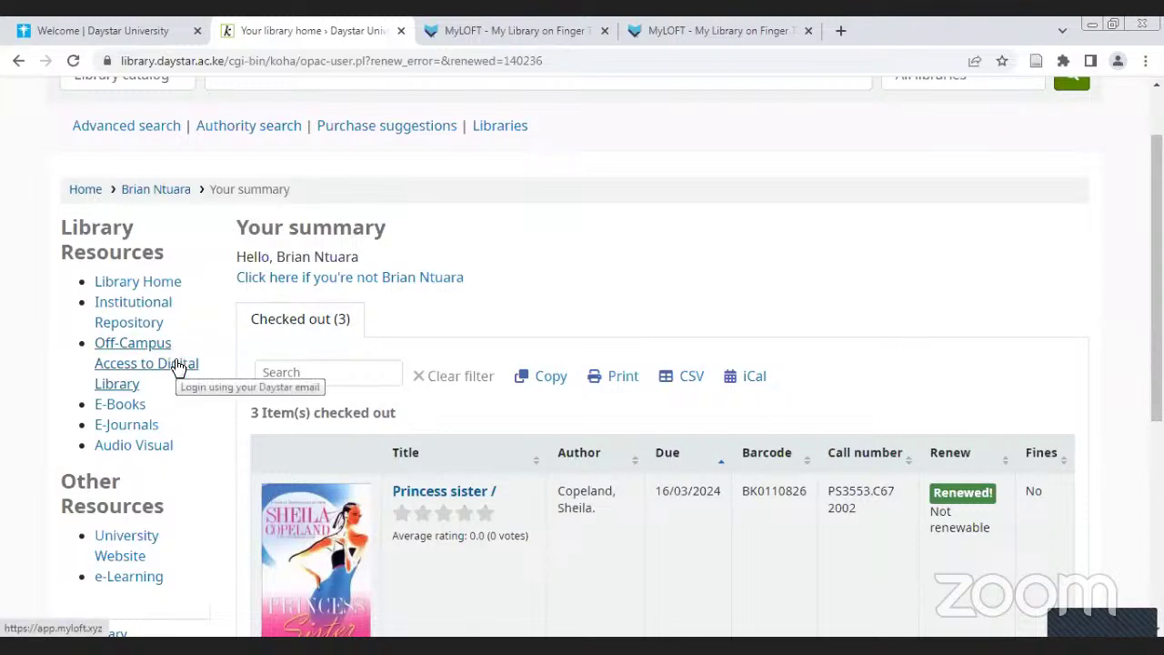
# From the Daystar University website's Library menu, go to Off Campus Access to Digital Library
pyautogui.click(126, 29)
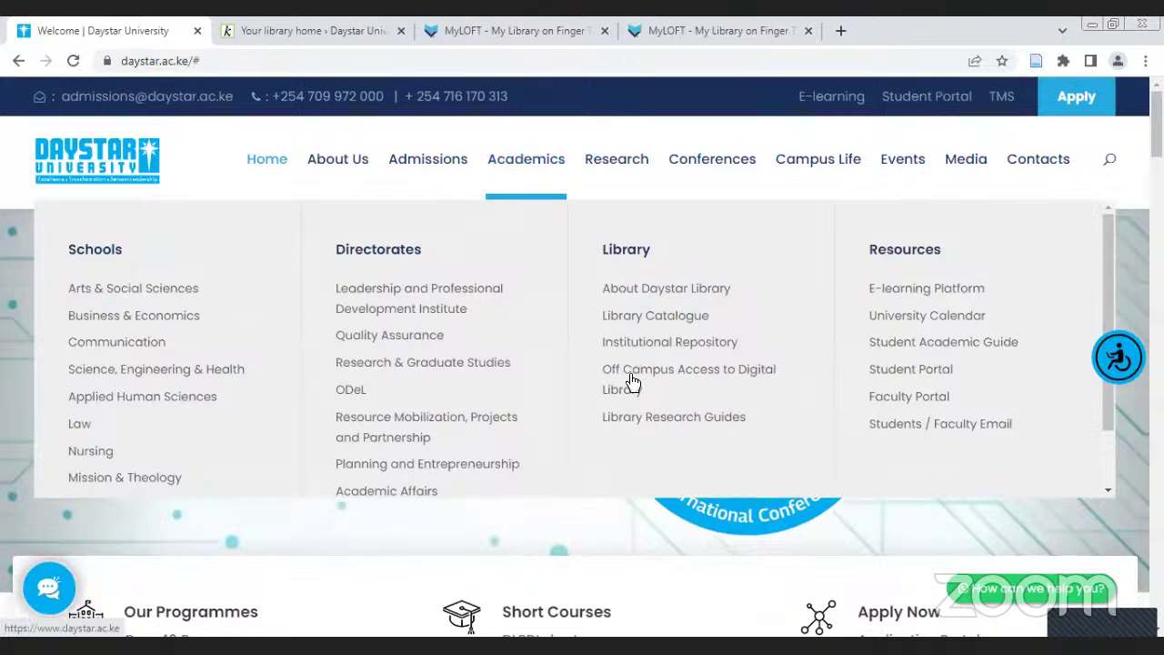
pyautogui.click(632, 381)
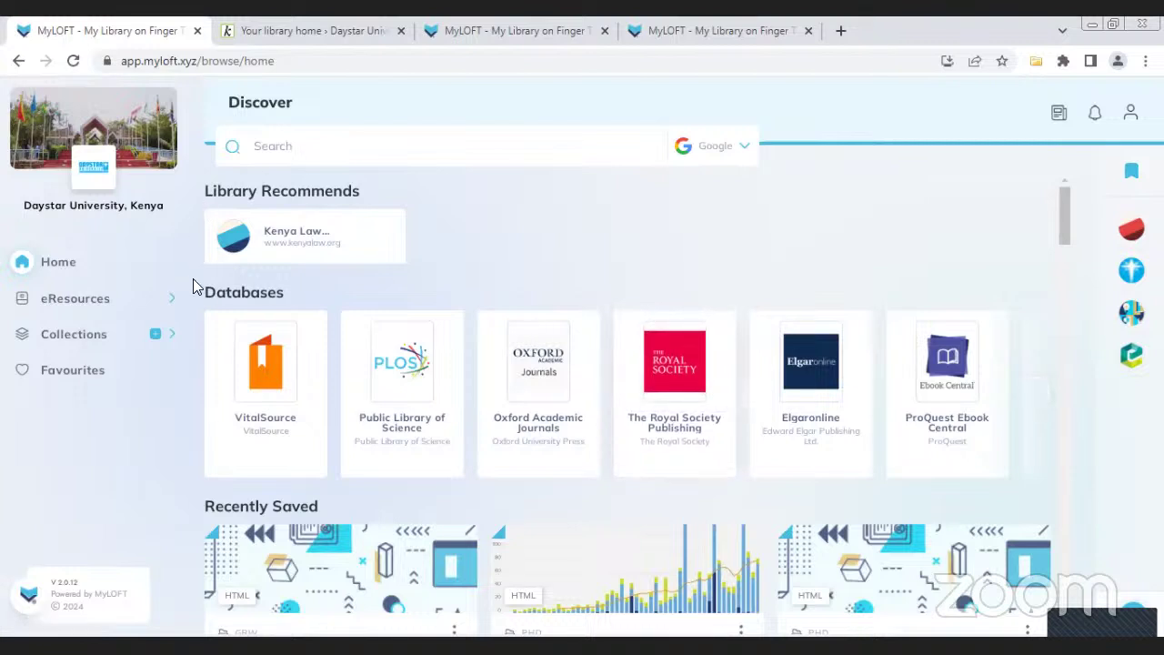
# Check recent searches and search-engine choices, keeping Google, then expand the eResources menu
pyautogui.click(358, 158)
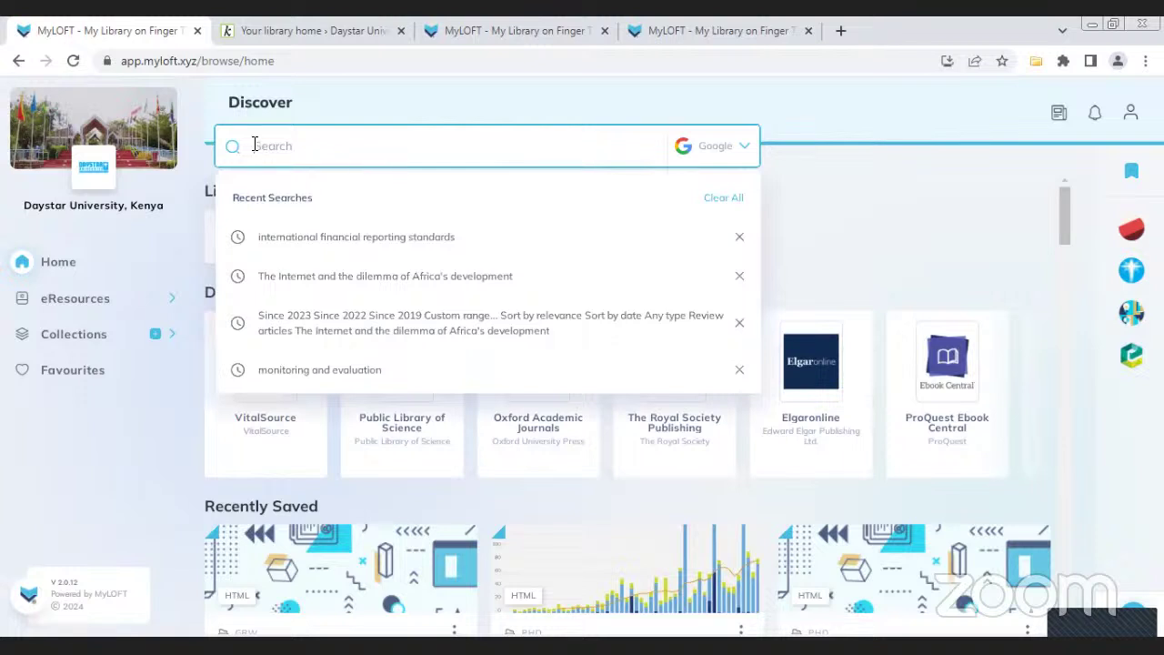
pyautogui.click(681, 151)
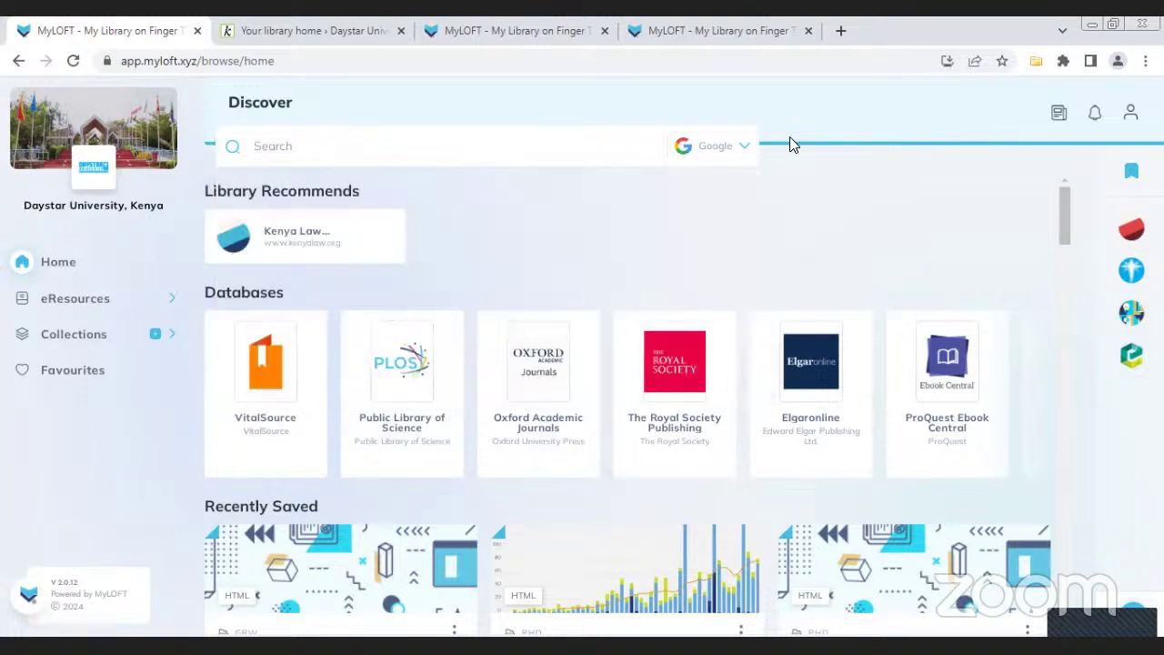
pyautogui.click(717, 154)
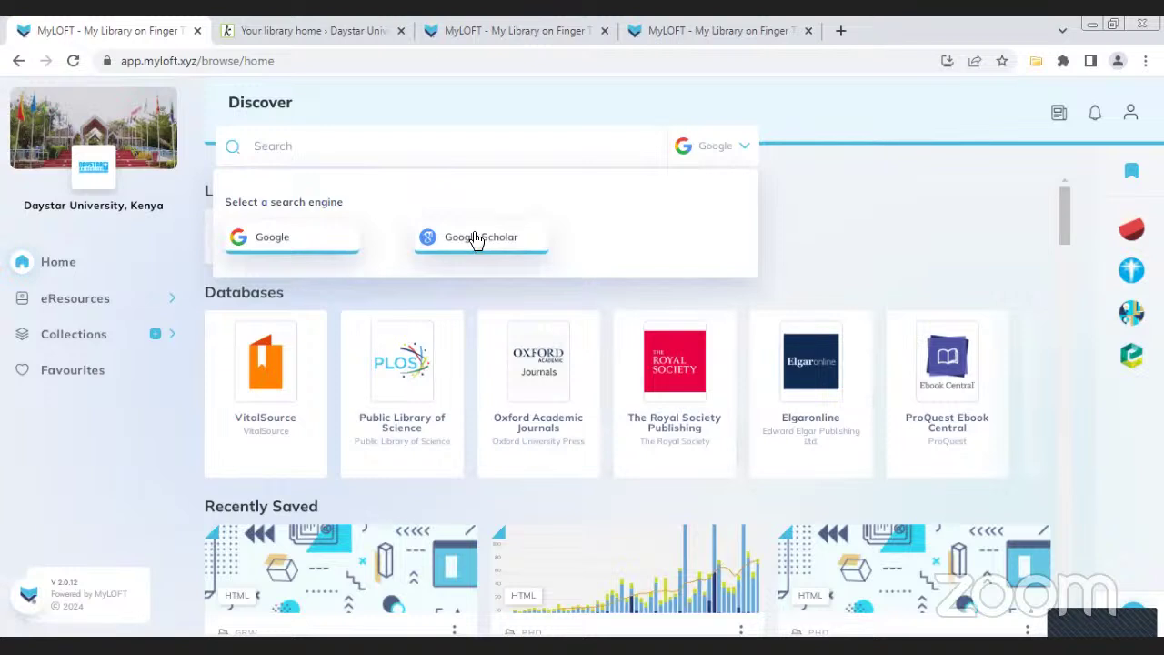
pyautogui.click(76, 303)
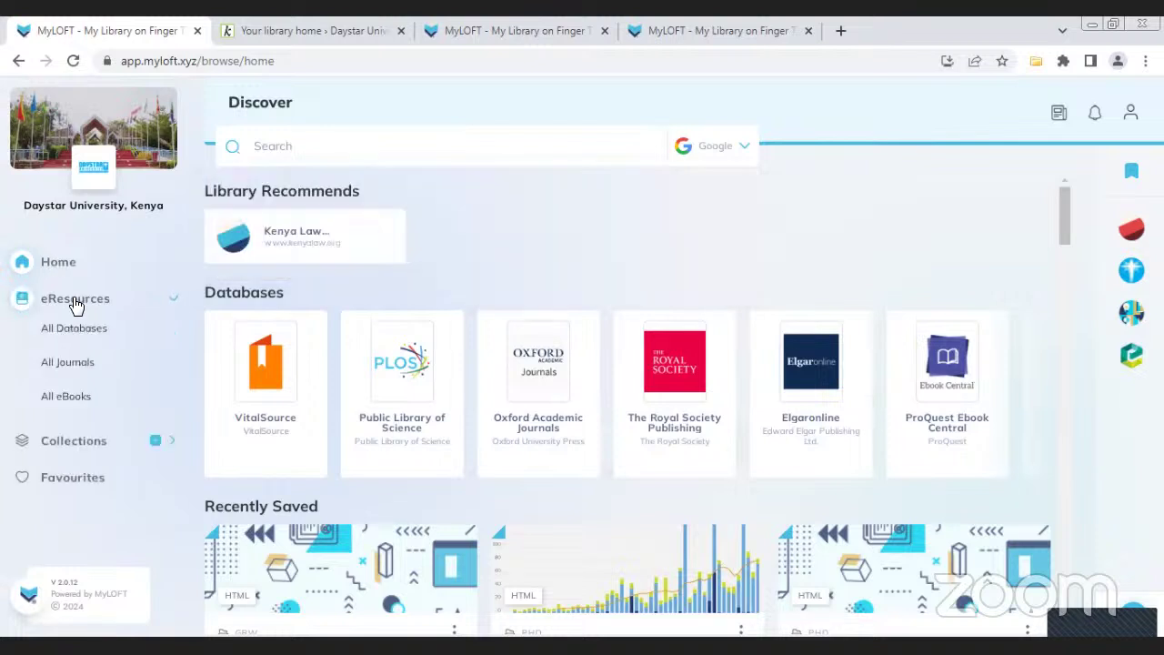
# Go to the All Databases page and scroll through its alphabetical resource list
pyautogui.click(82, 339)
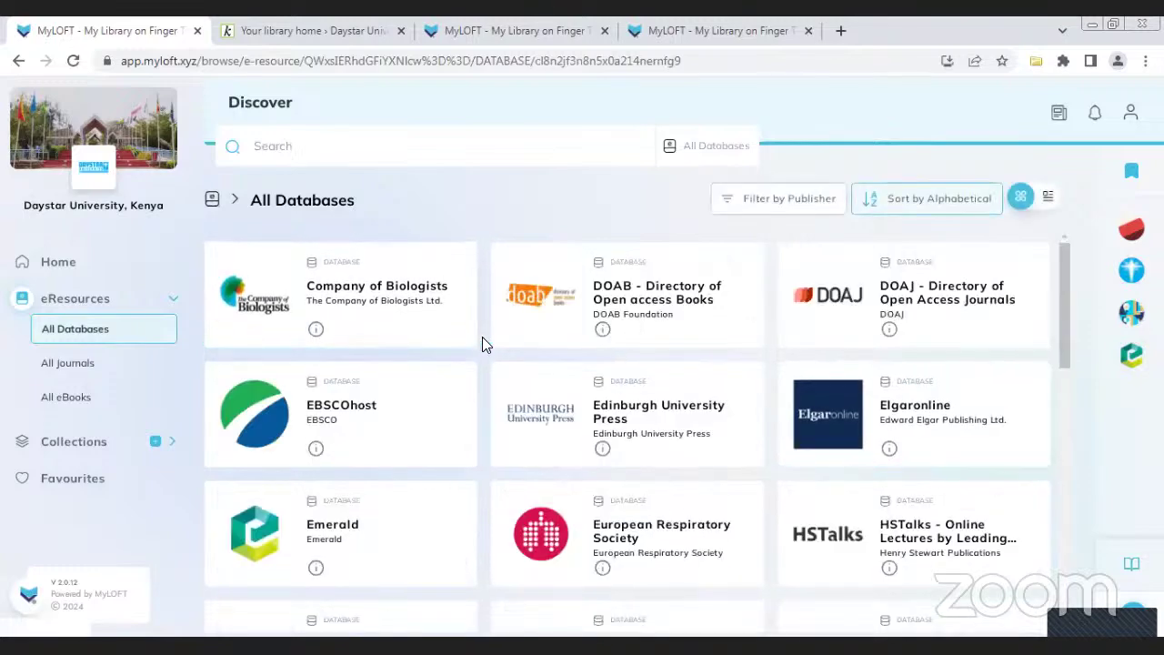
pyautogui.scroll(-5, 483, 342)
pyautogui.scroll(-4, 486, 344)
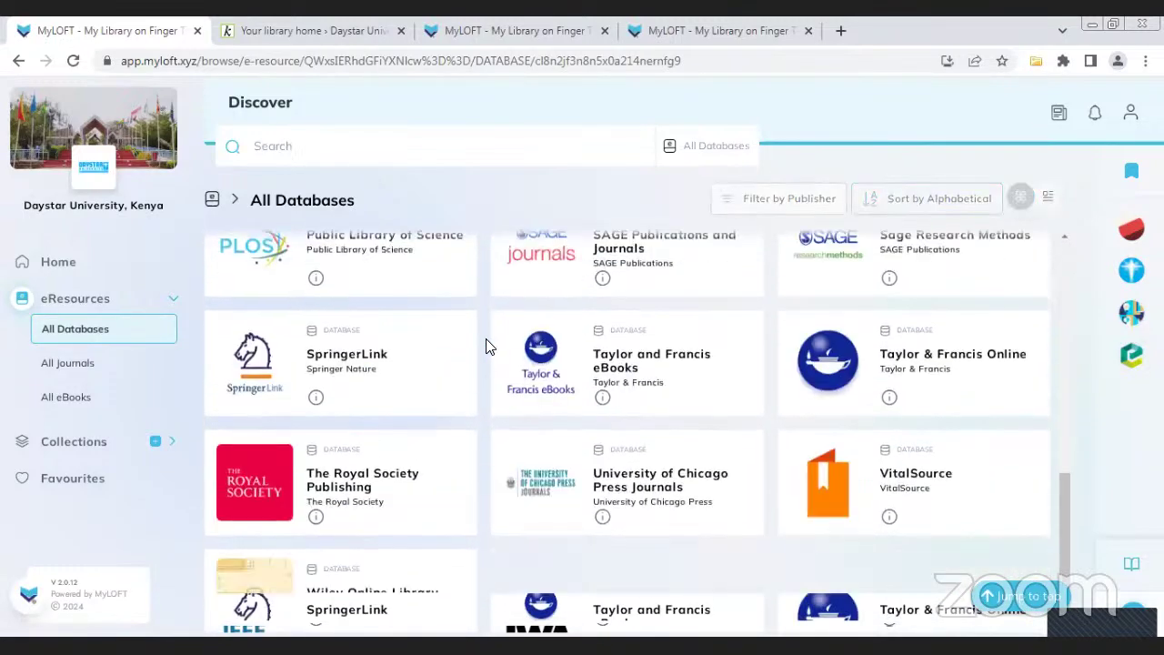
pyautogui.scroll(2, 527, 364)
pyautogui.scroll(6, 528, 367)
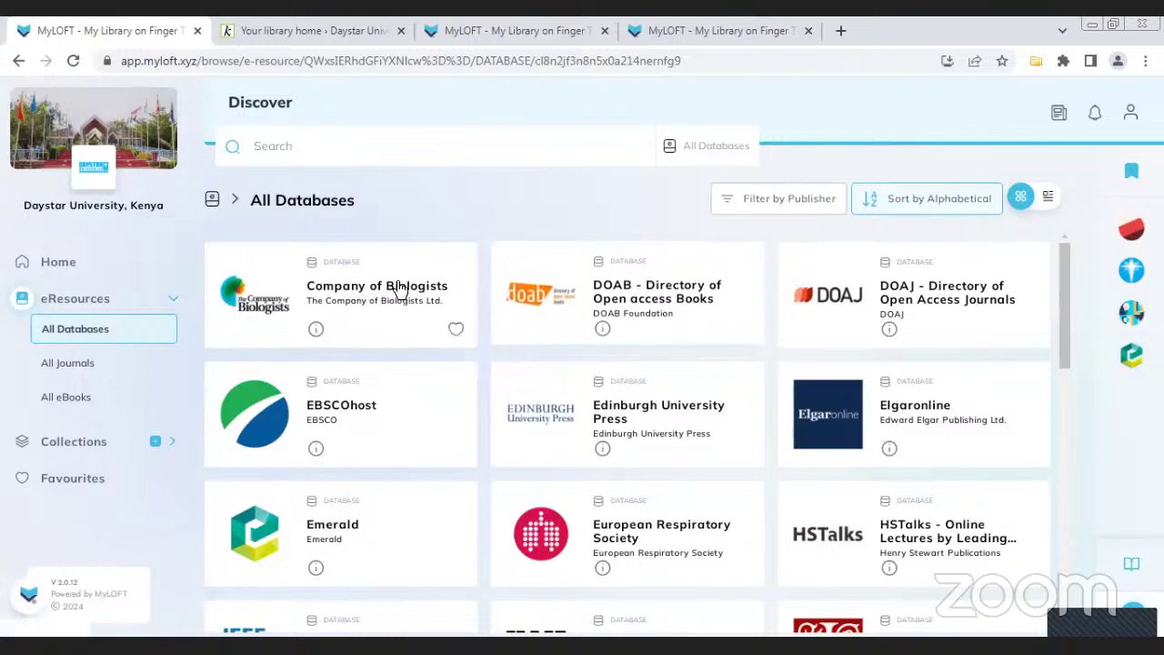
pyautogui.click(71, 446)
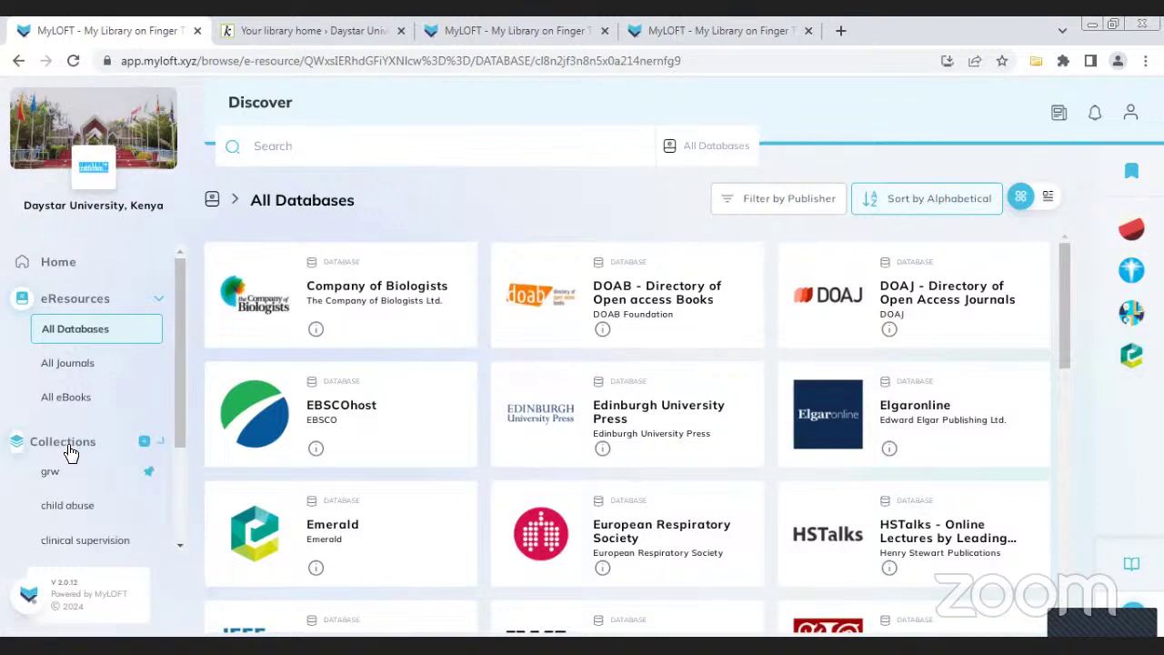
pyautogui.scroll(-2, 81, 452)
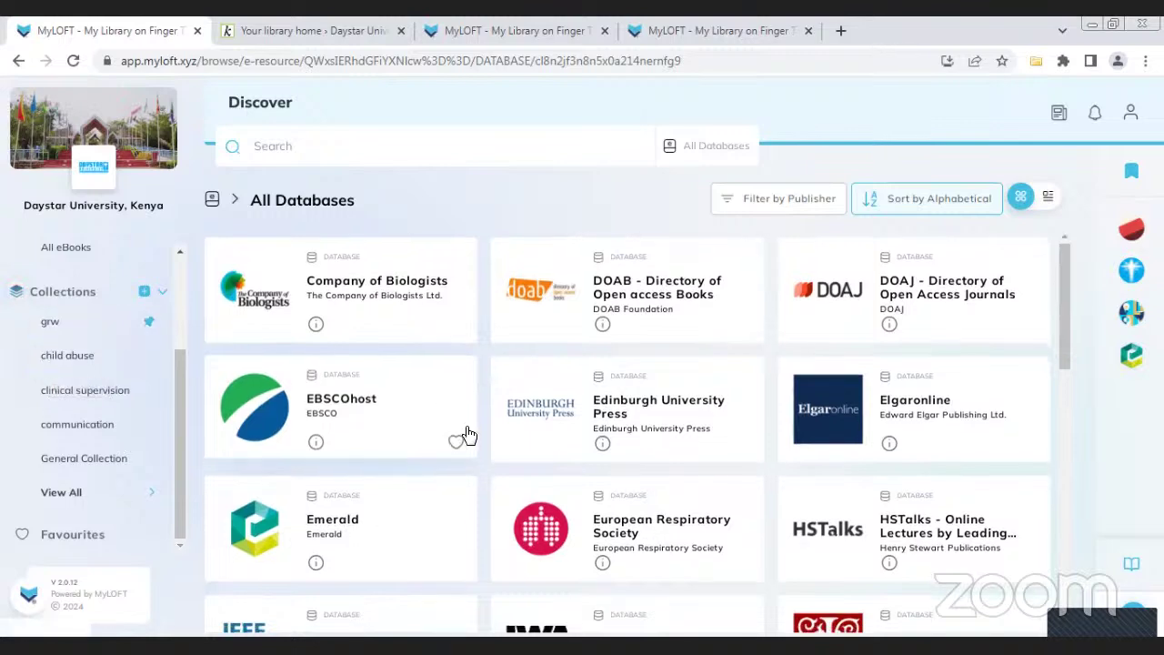
pyautogui.scroll(-3, 492, 441)
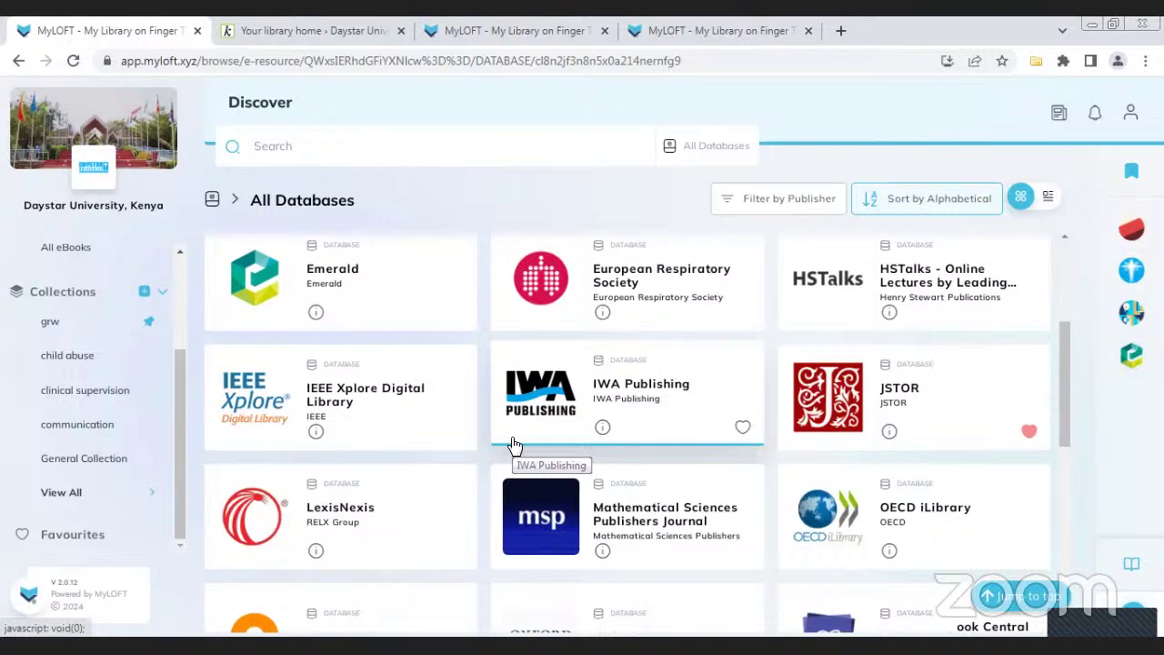
pyautogui.scroll(2, 482, 402)
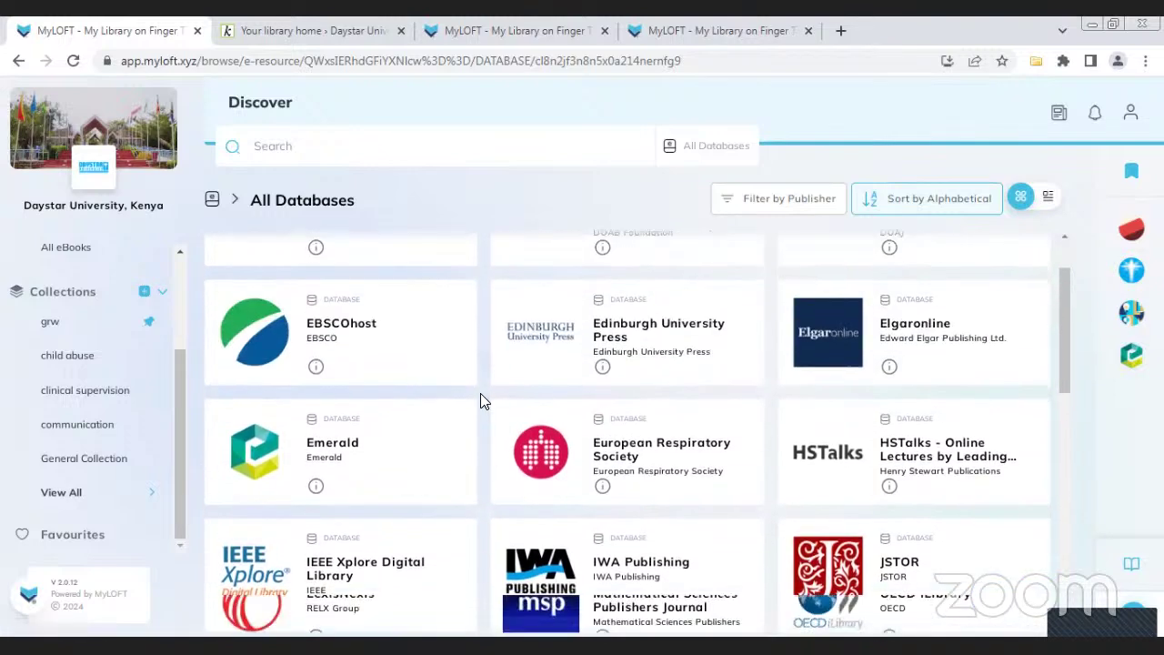
pyautogui.scroll(2, 482, 401)
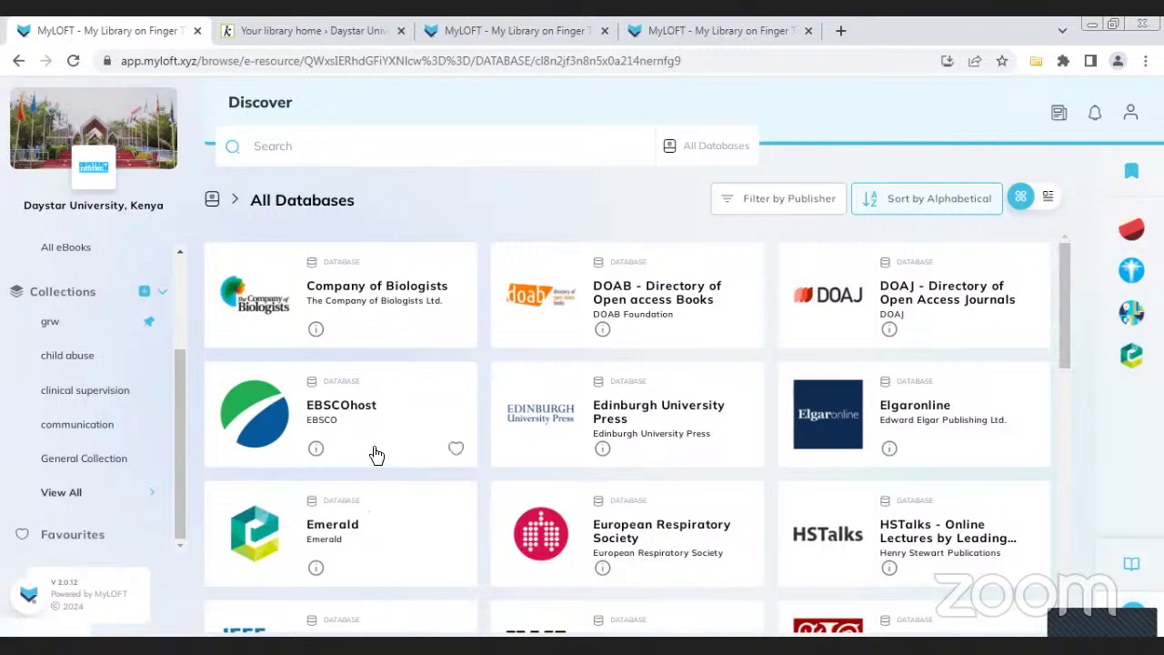
pyautogui.scroll(-10, 673, 428)
pyautogui.scroll(-2, 644, 425)
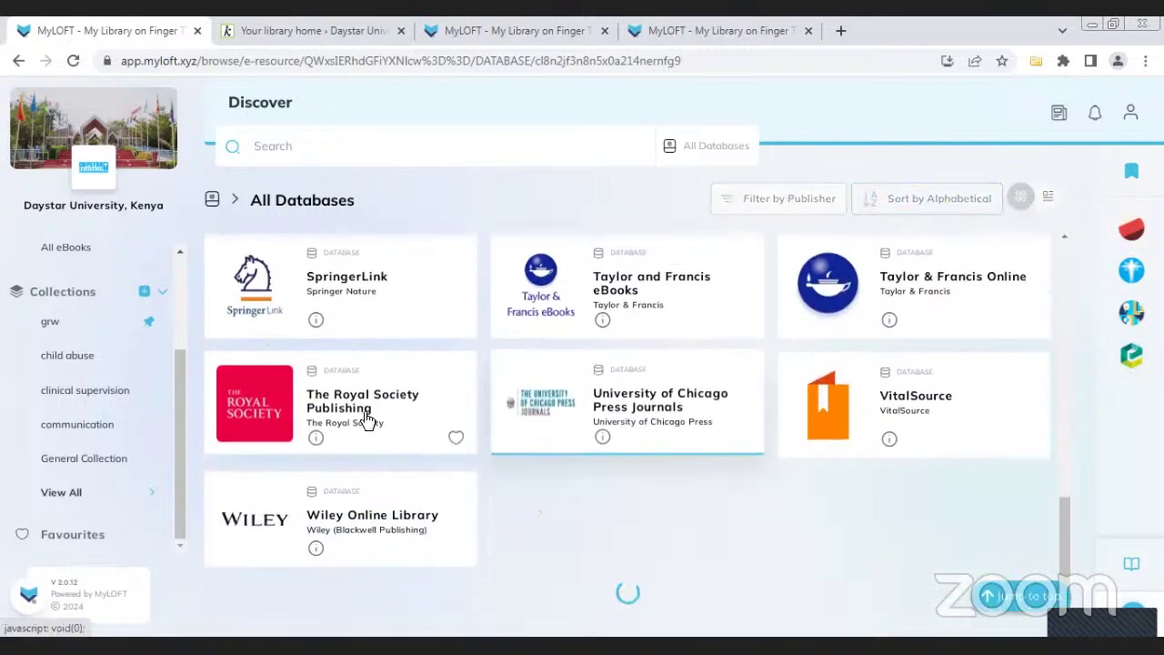
pyautogui.scroll(10, 369, 424)
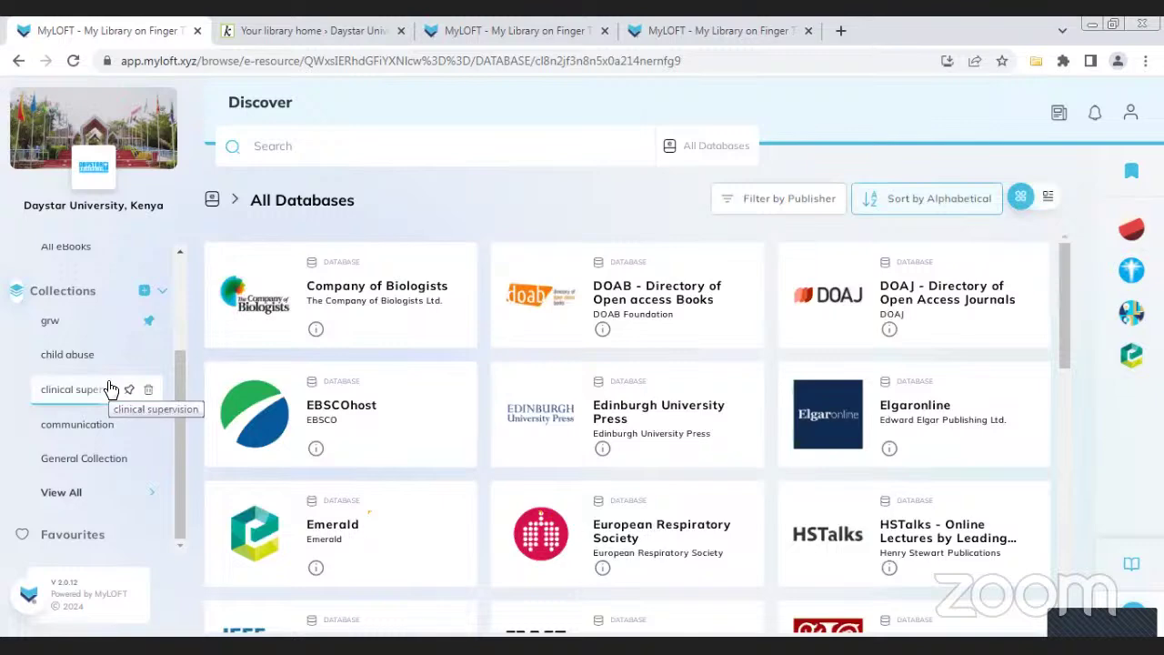
pyautogui.click(144, 291)
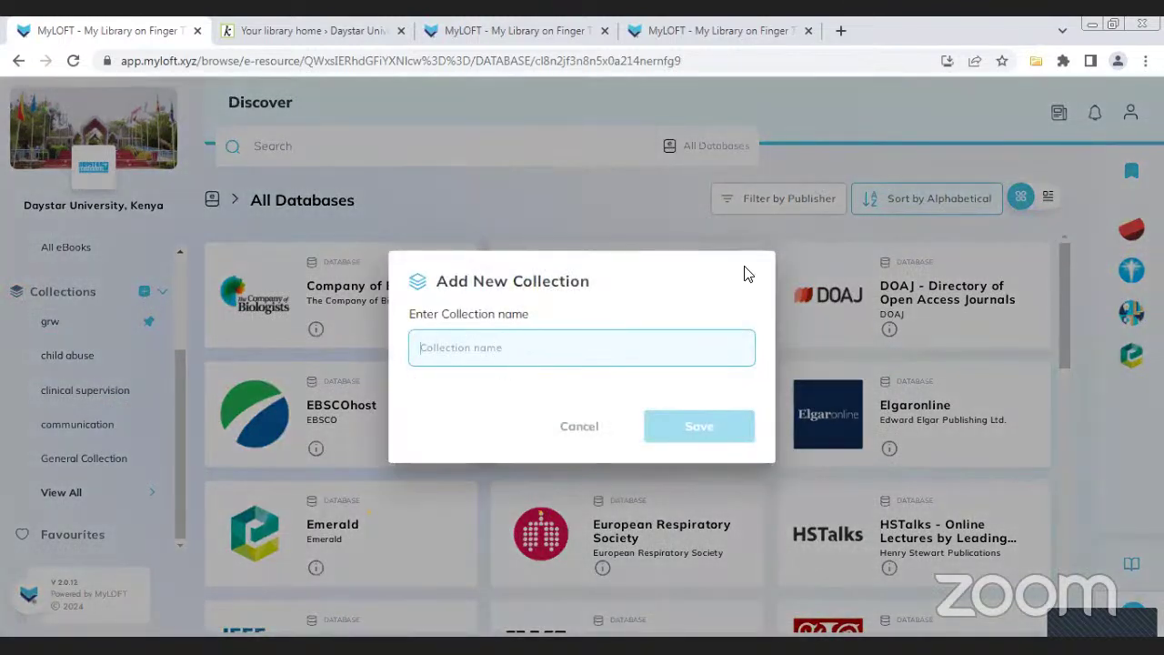
pyautogui.click(746, 279)
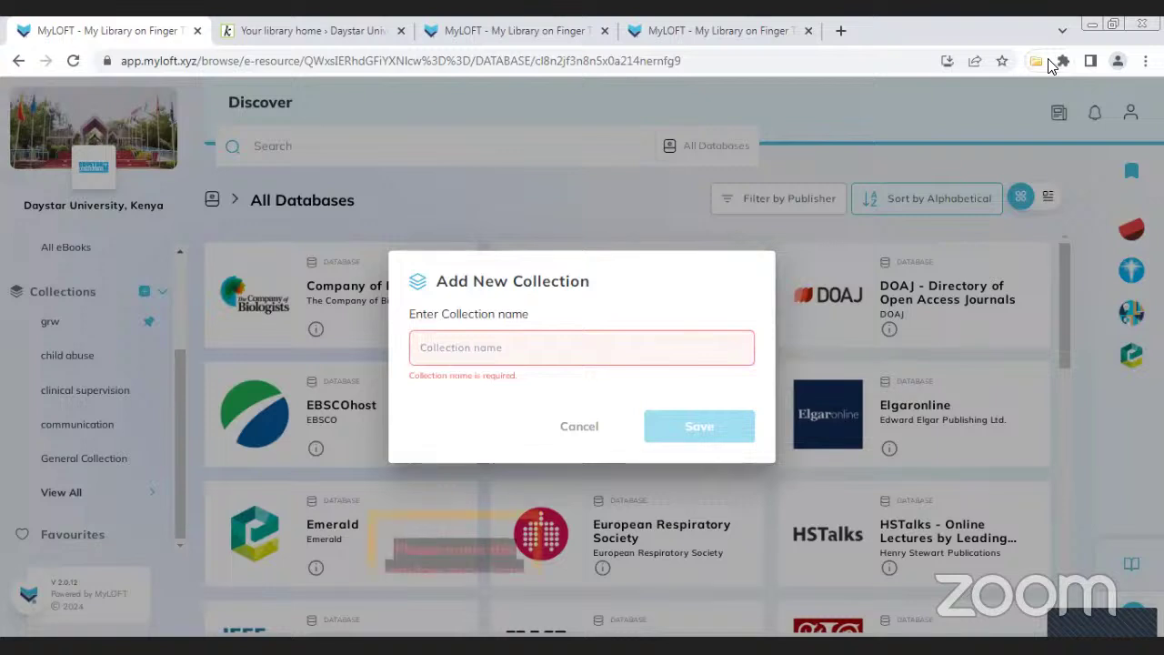
pyautogui.click(614, 428)
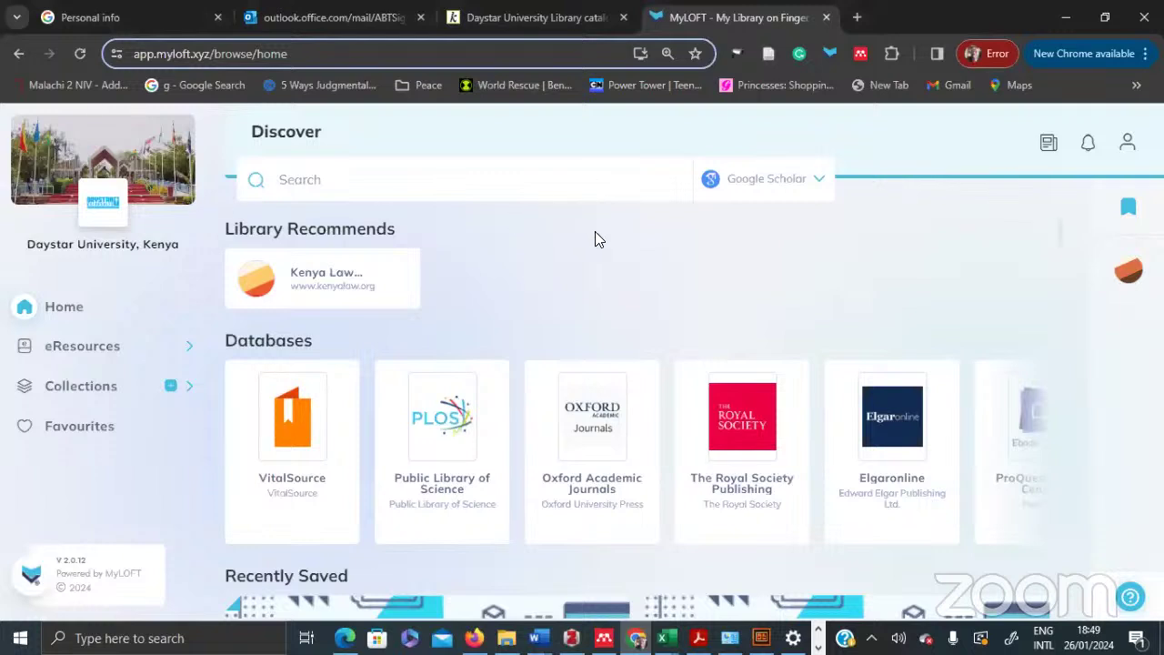
# Glance at the search-engine choices, then open All Databases under eResources and scroll the list
pyautogui.click(823, 187)
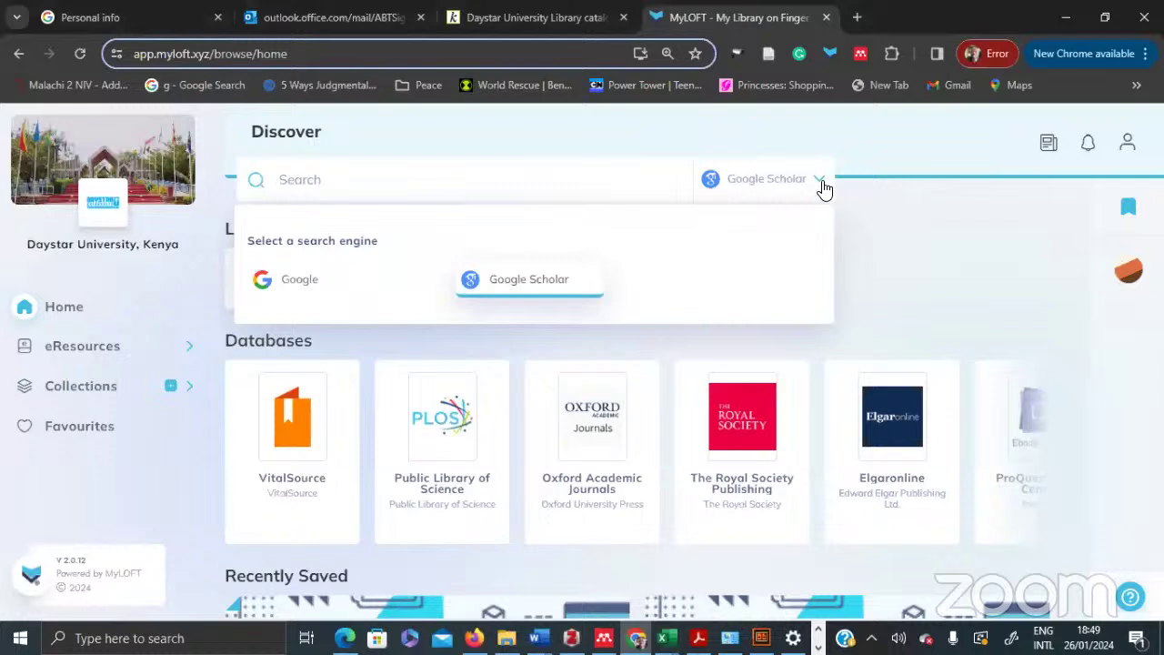
pyautogui.click(896, 204)
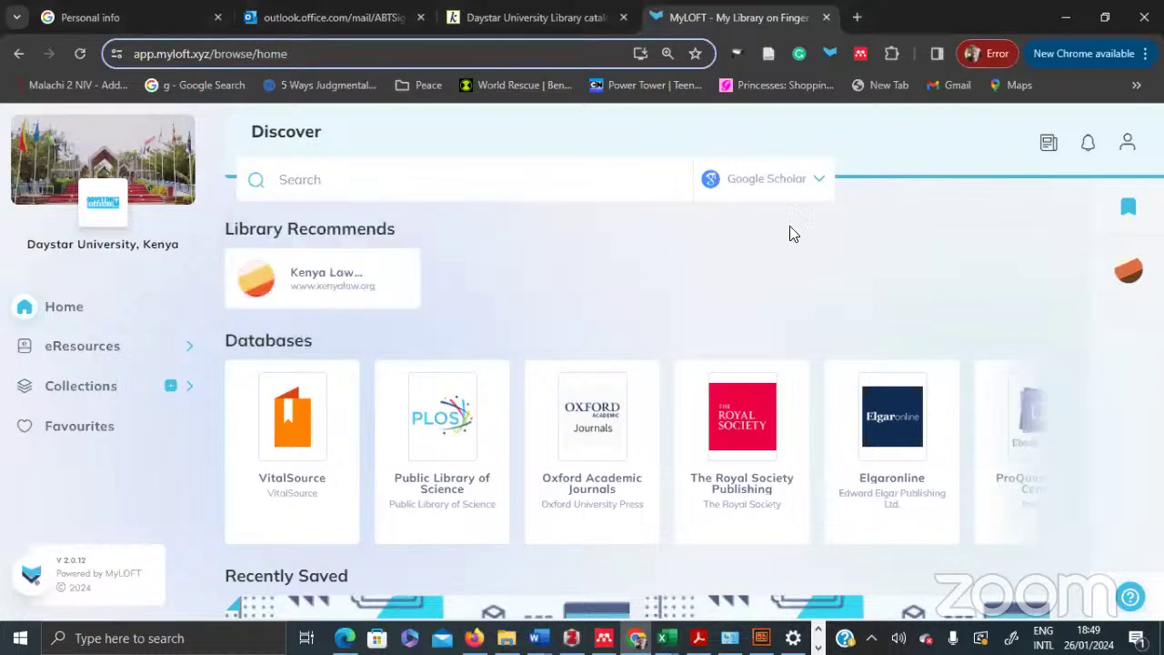
pyautogui.click(98, 348)
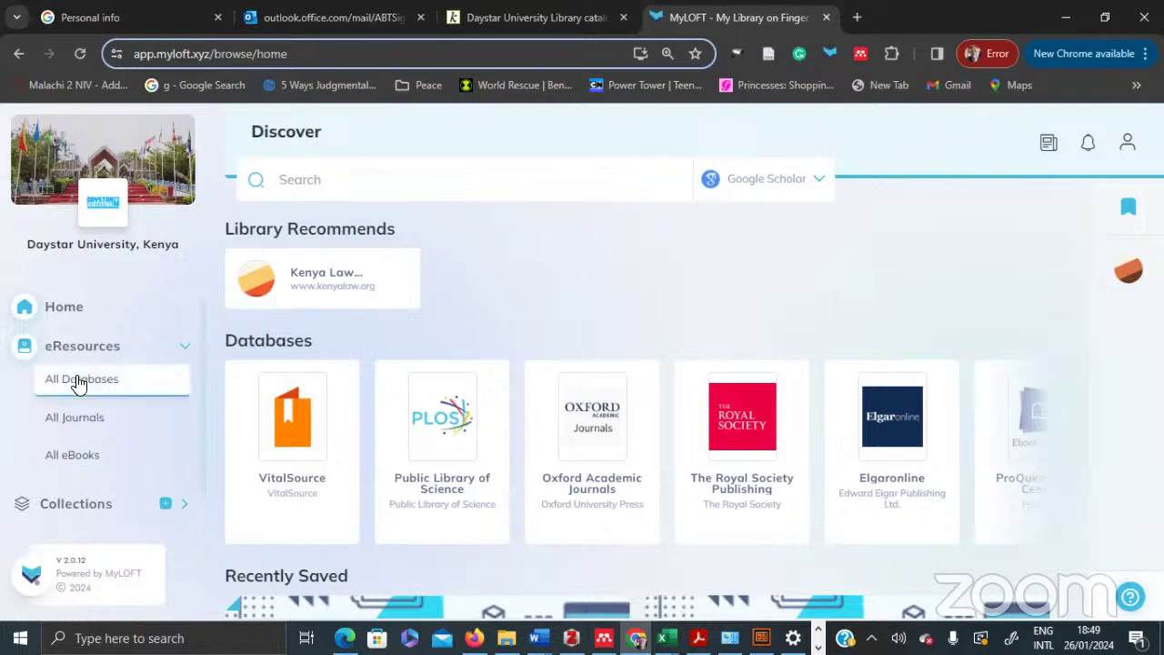
pyautogui.click(80, 382)
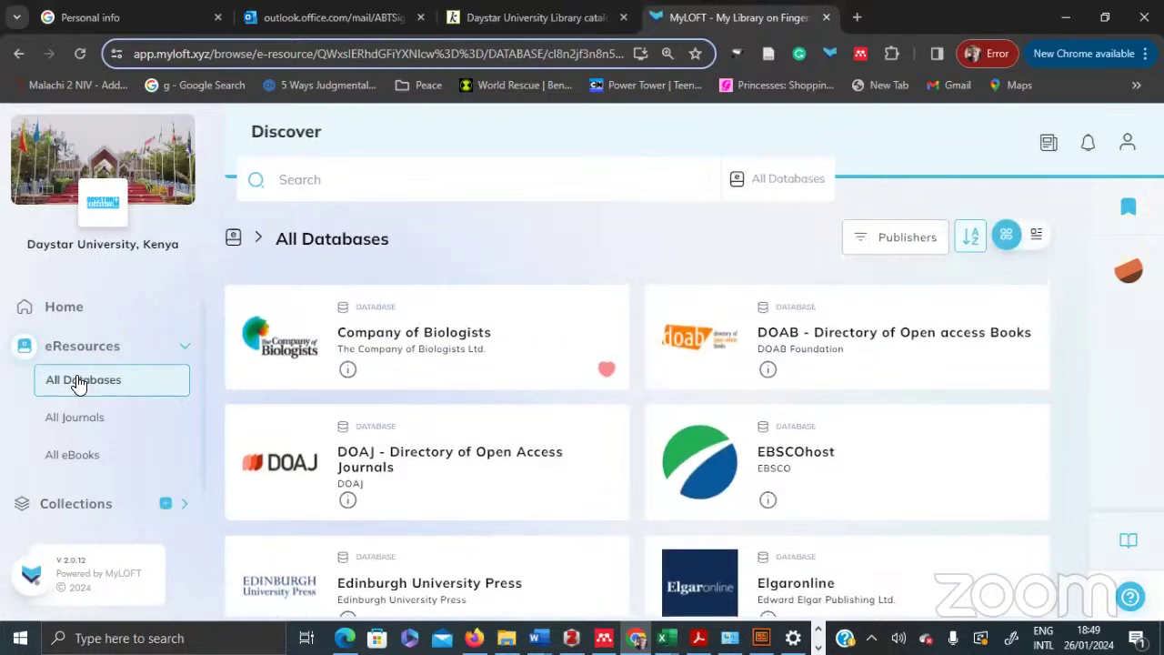
pyautogui.scroll(-8, 79, 384)
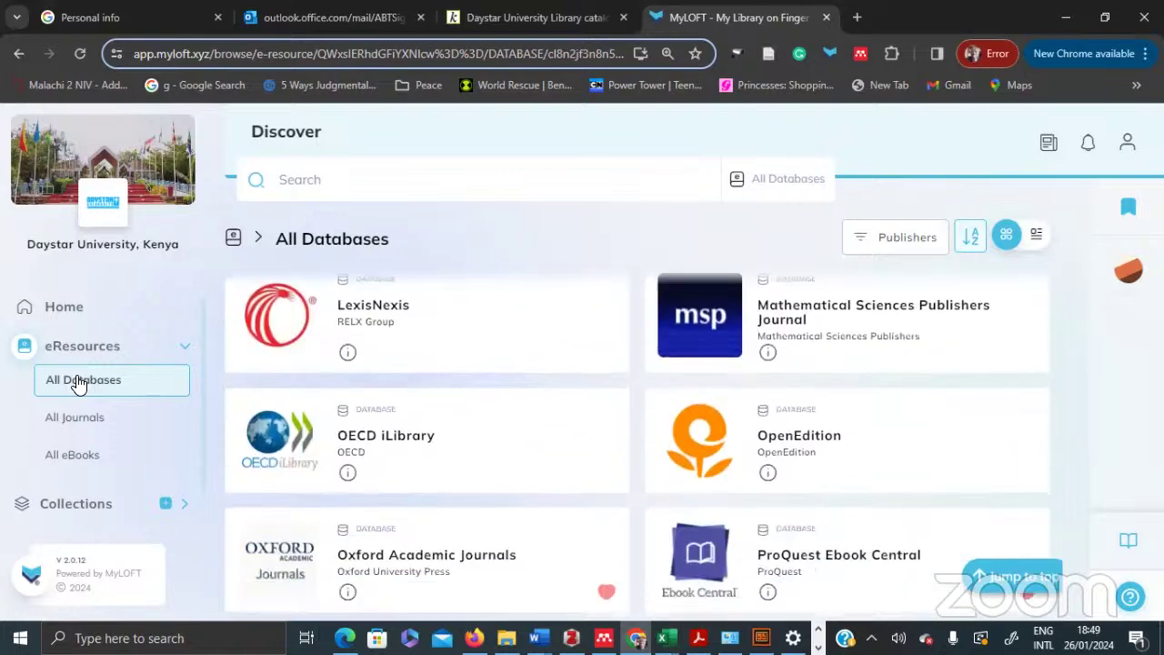
pyautogui.scroll(-6, 79, 384)
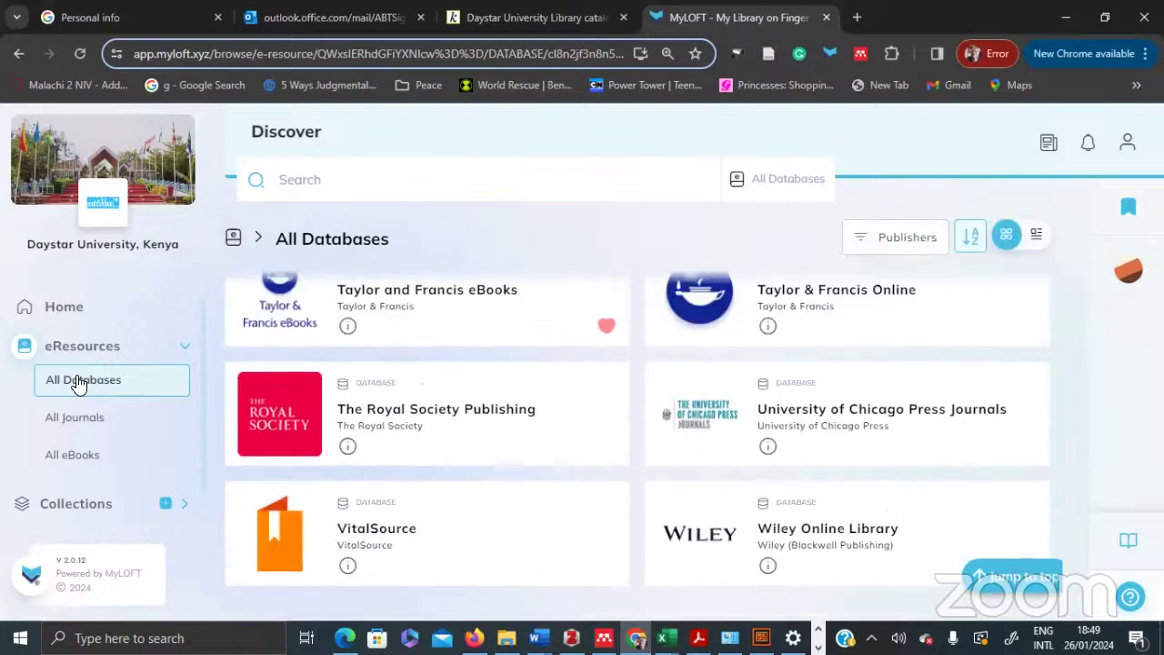
pyautogui.scroll(14, 79, 384)
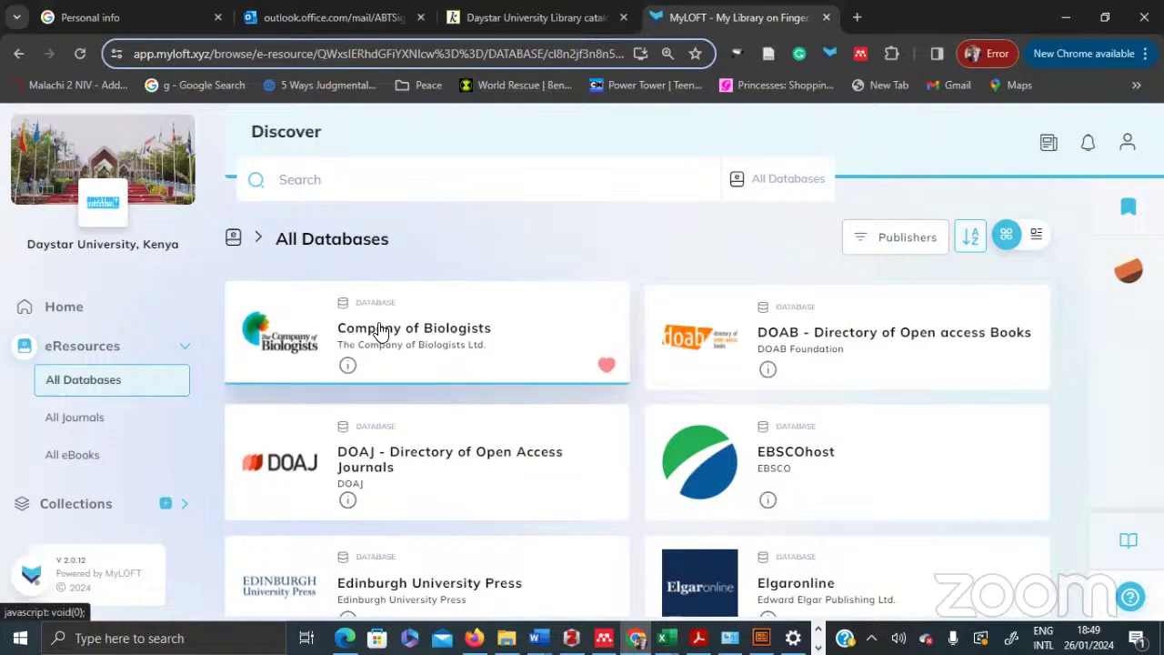
# Check Company of Biologists' subject areas, then remove it from favourites
pyautogui.click(350, 366)
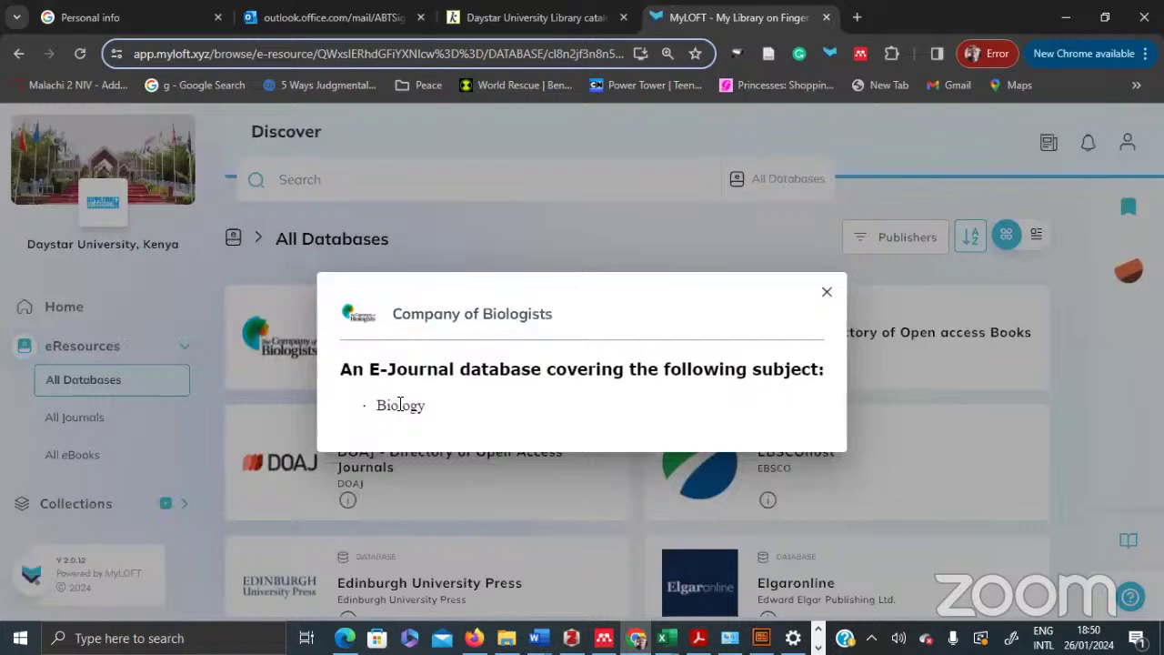
pyautogui.click(492, 218)
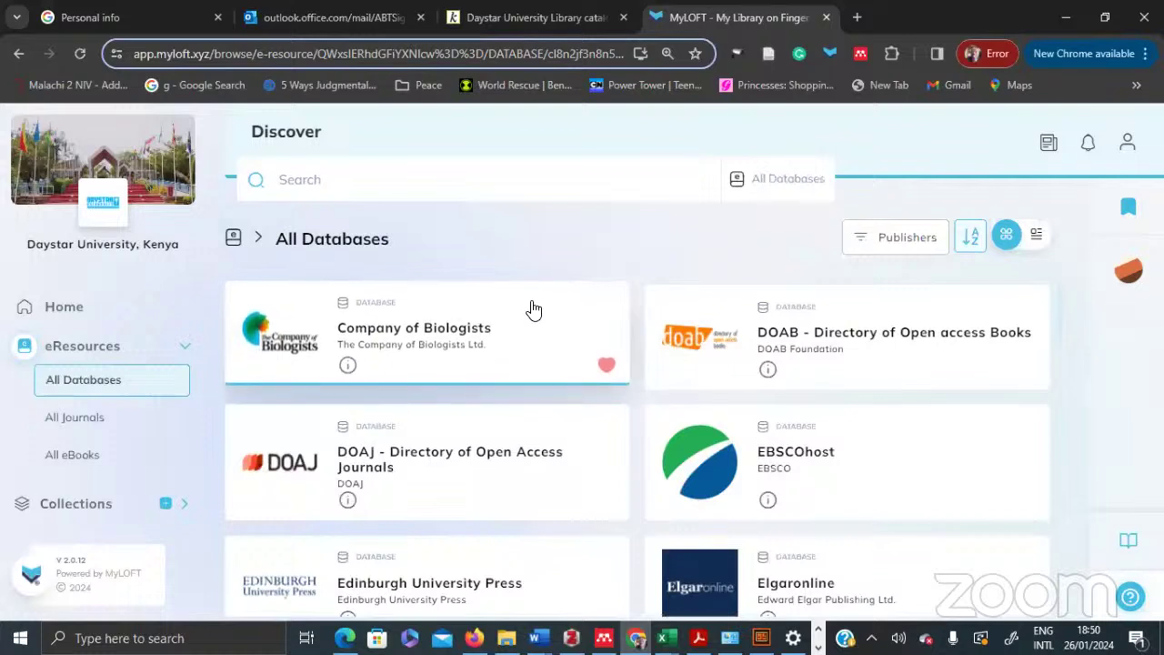
pyautogui.click(606, 366)
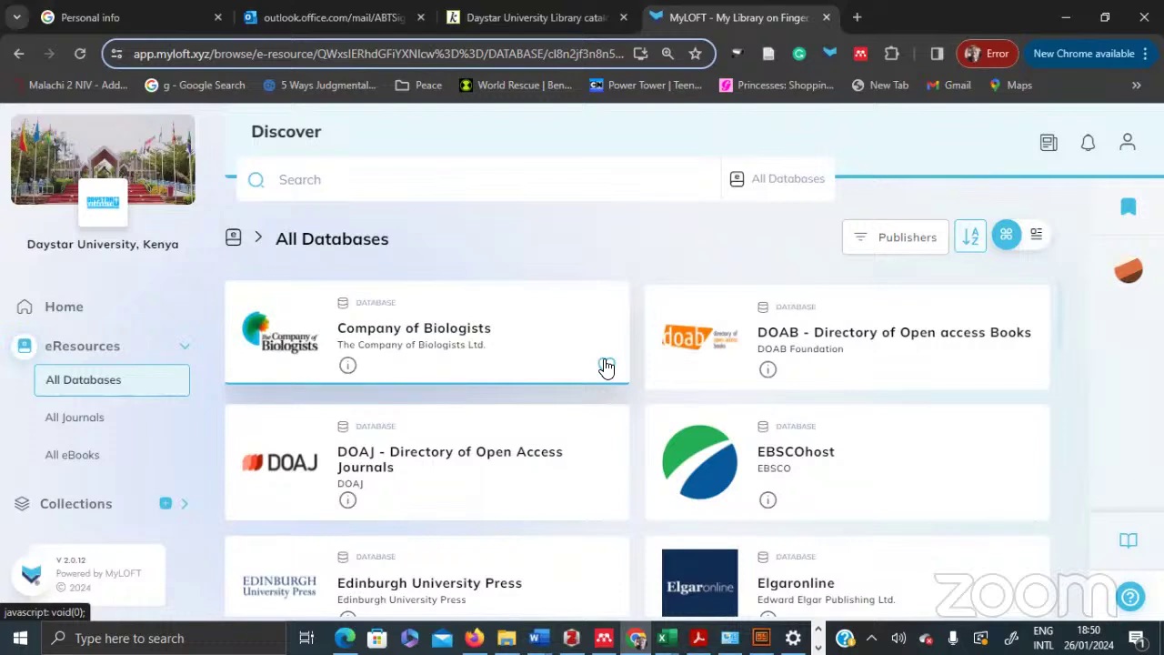
# Review DOAB's subject coverage, then show DOAJ's subjects, Agriculture to Social sciences
pyautogui.click(769, 367)
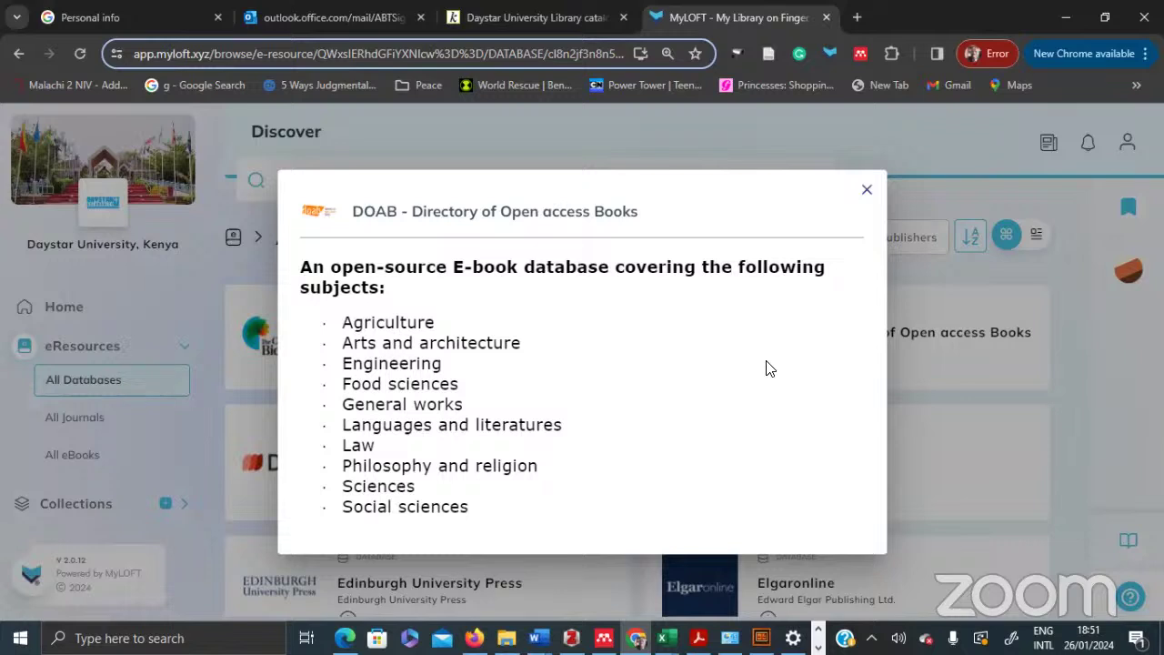
pyautogui.click(869, 191)
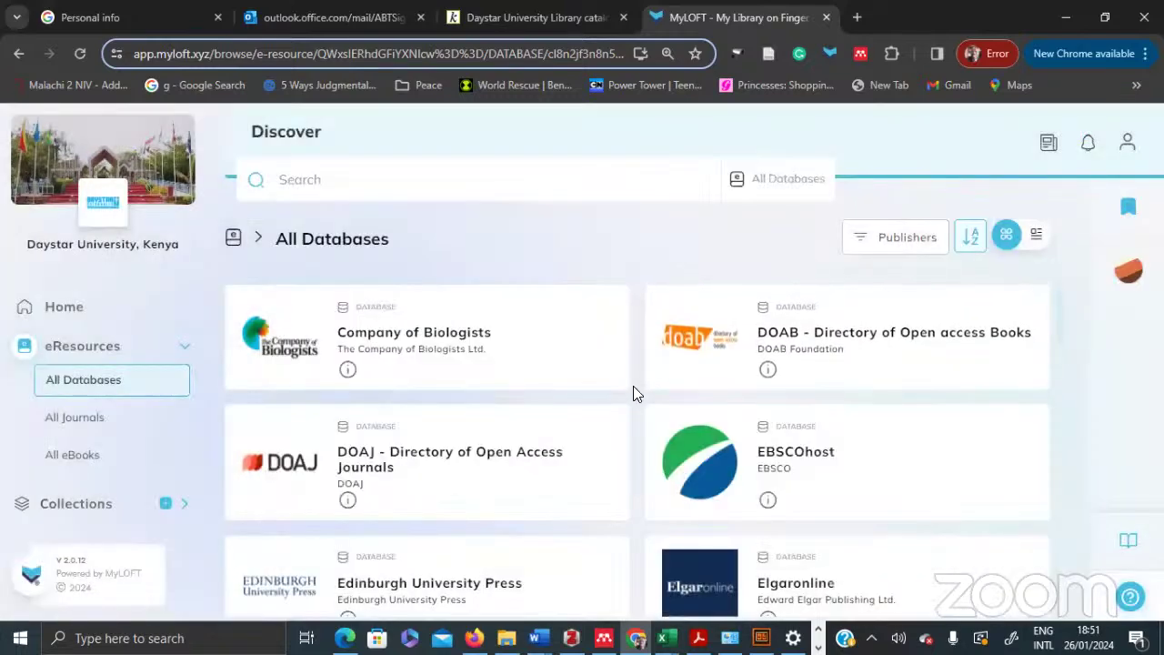
pyautogui.scroll(-1, 634, 387)
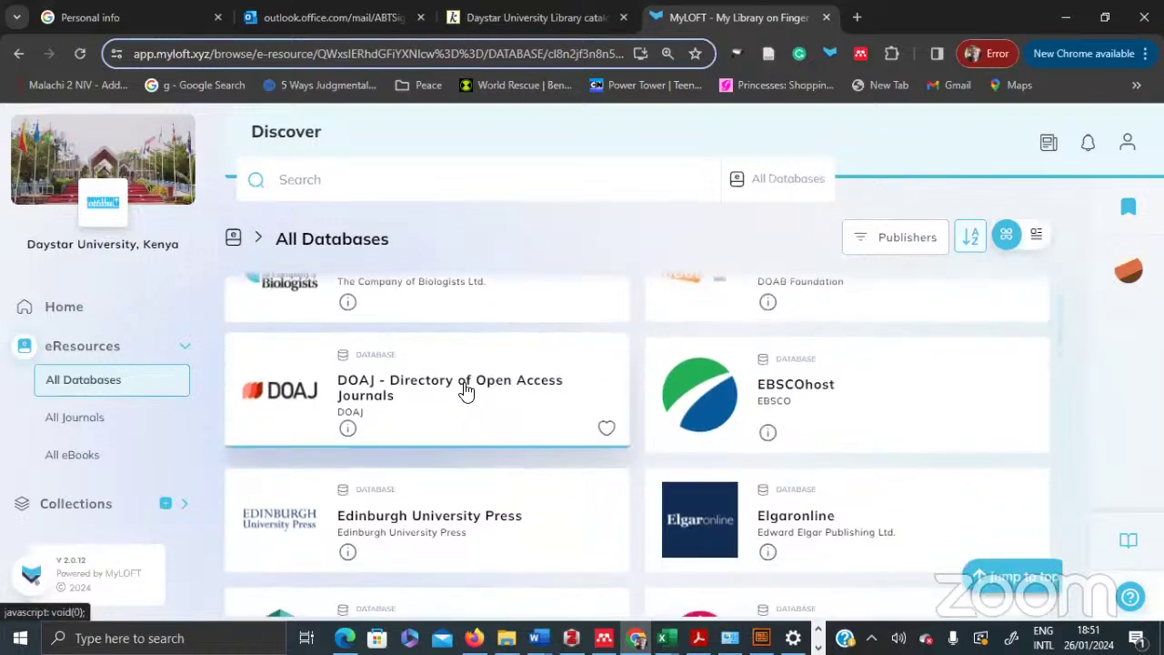
pyautogui.click(349, 430)
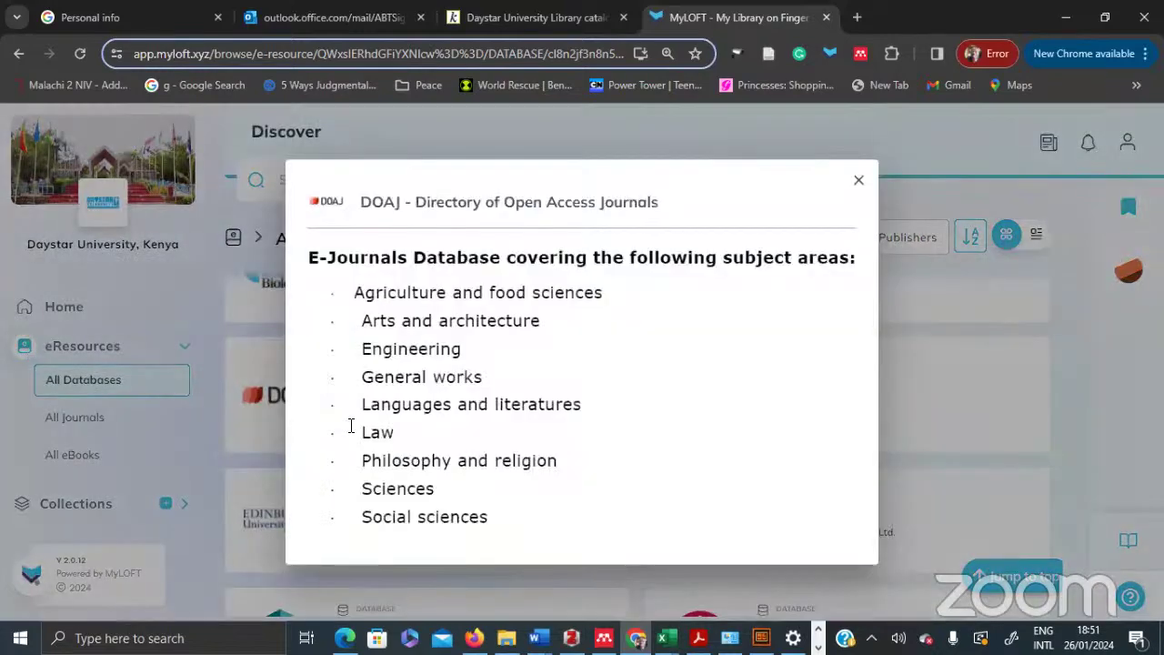
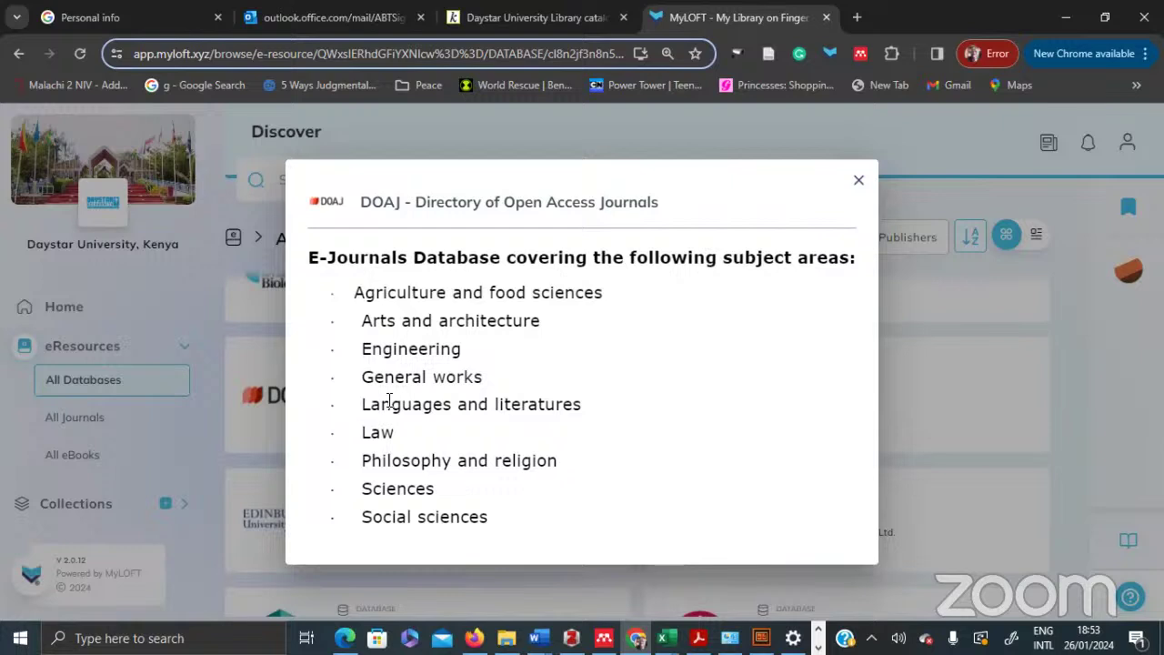
# Close the DOAJ description, read what EBSCOhost contains, then close that description too
pyautogui.click(860, 185)
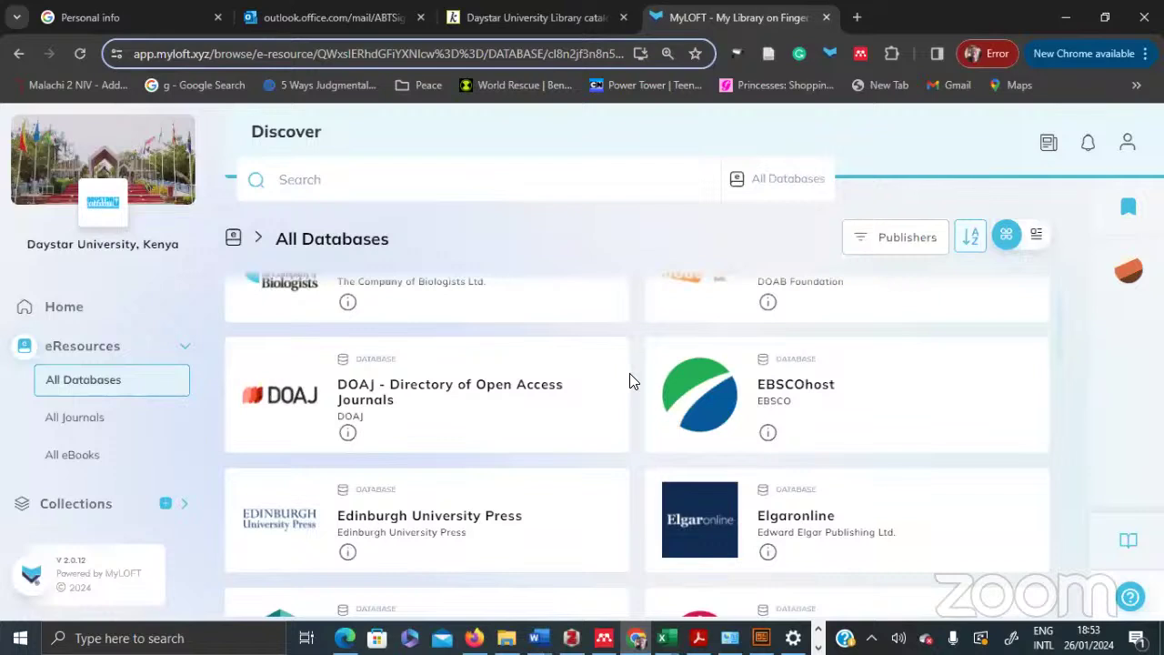
pyautogui.scroll(-1, 634, 381)
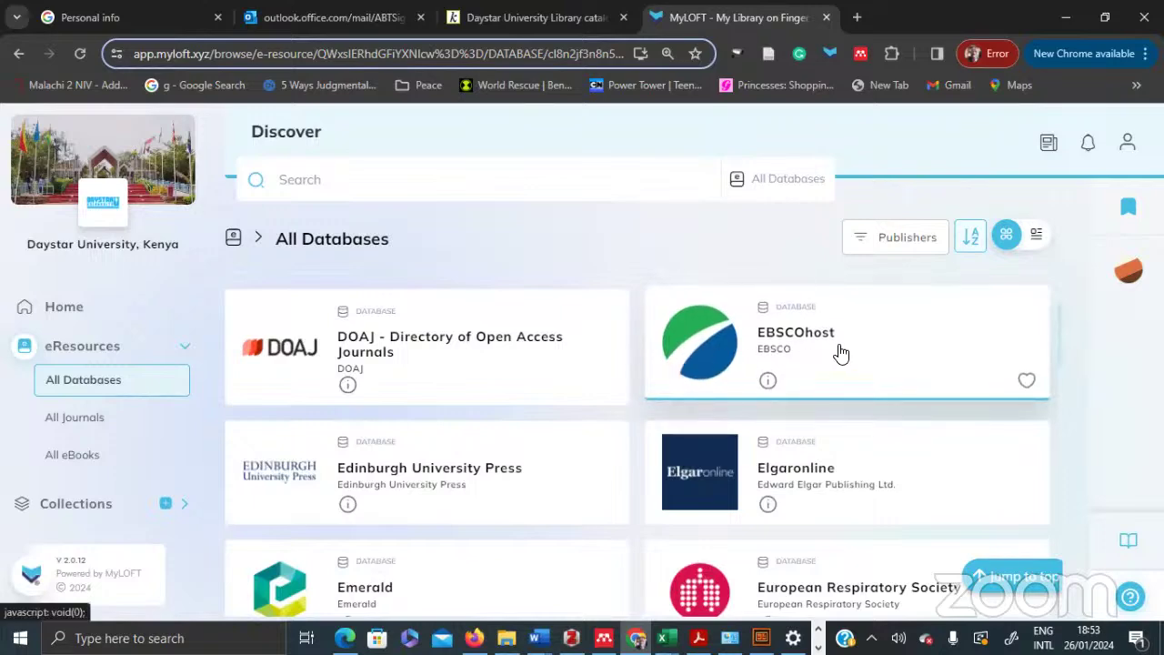
pyautogui.click(768, 380)
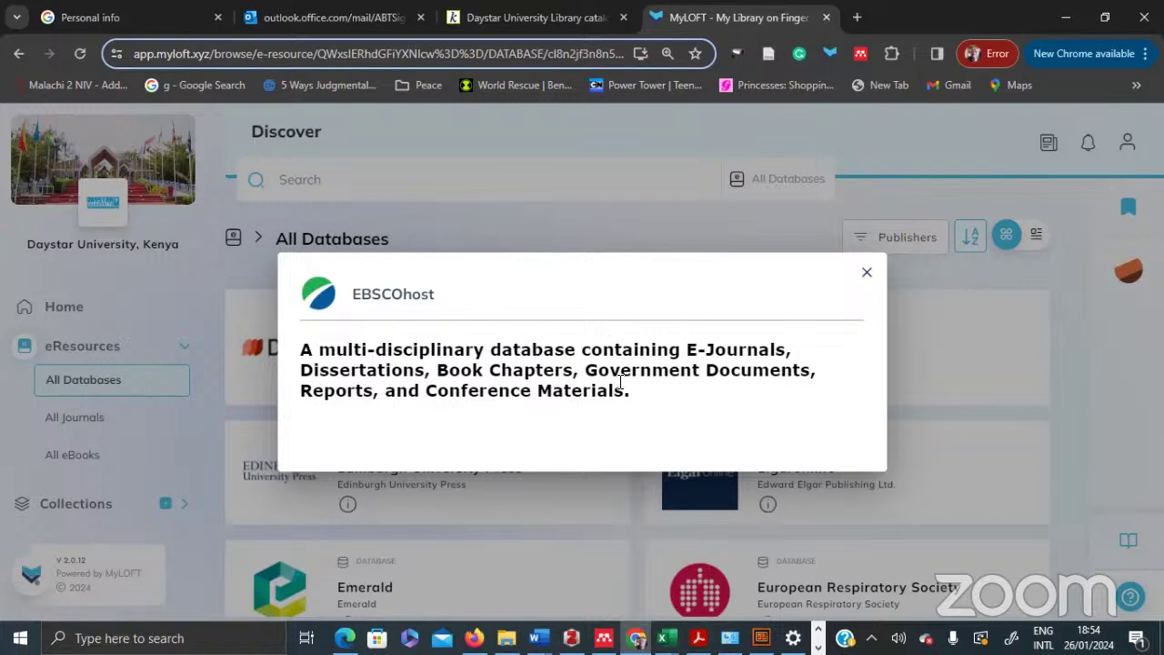
pyautogui.click(868, 273)
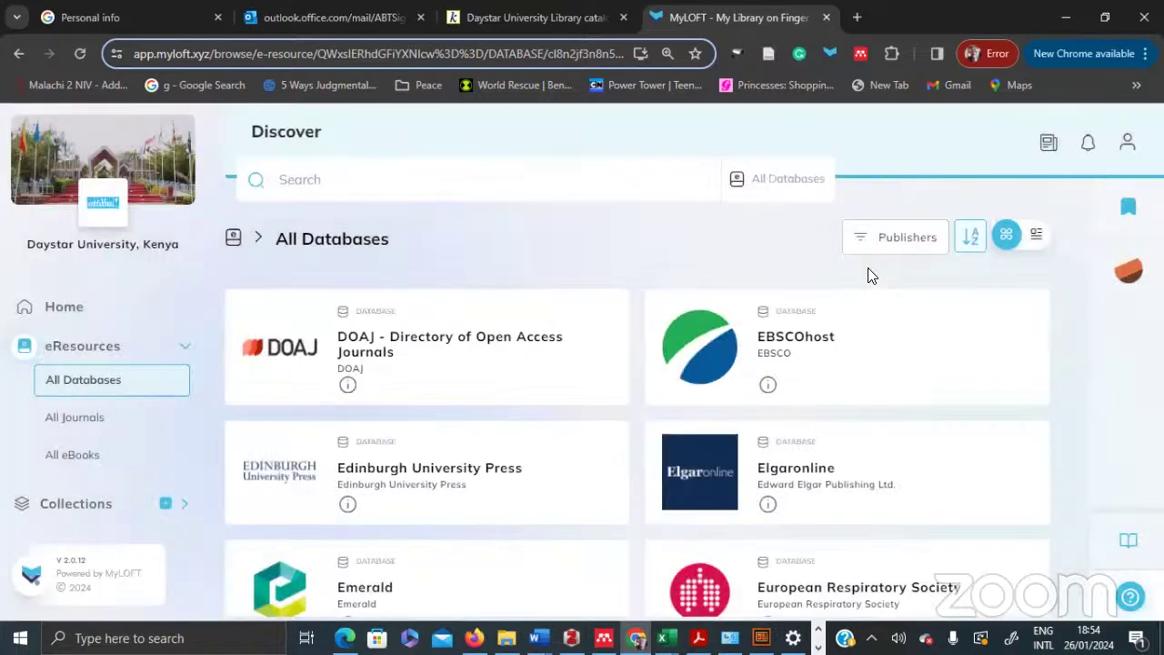
pyautogui.scroll(-1, 868, 273)
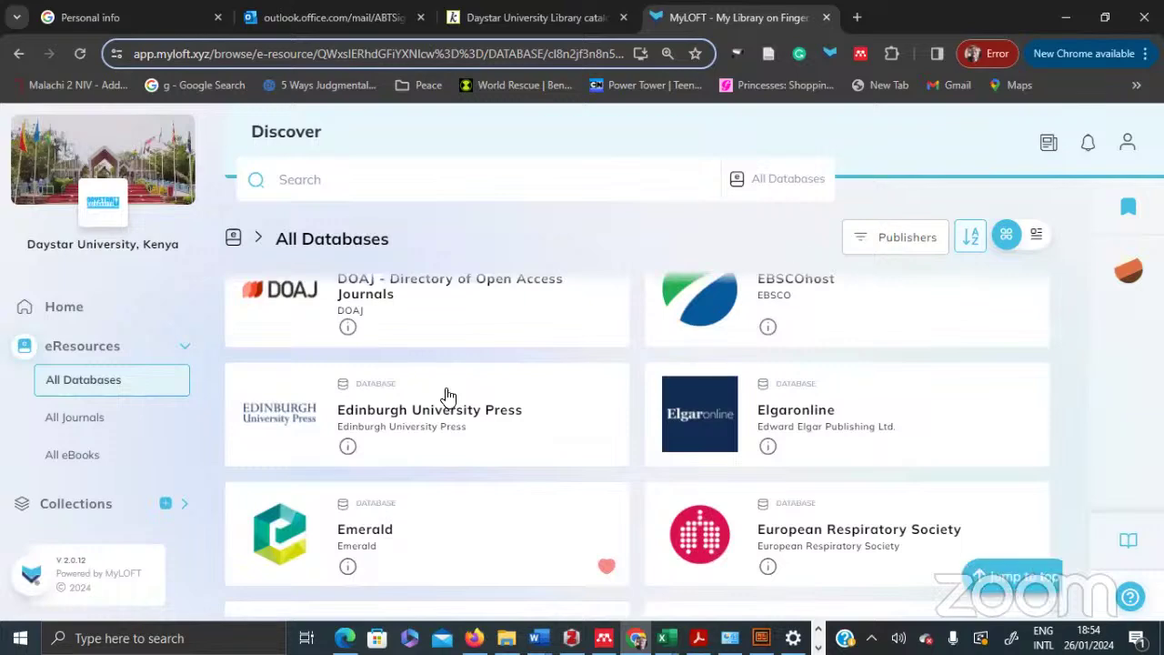
pyautogui.click(347, 443)
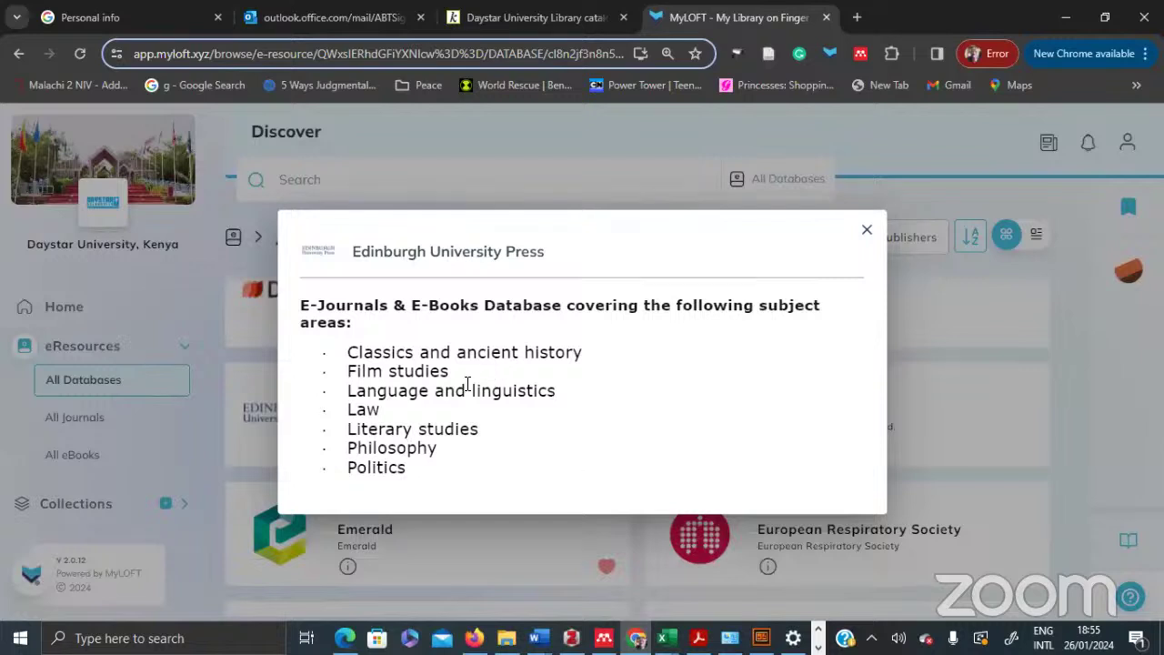
pyautogui.click(866, 229)
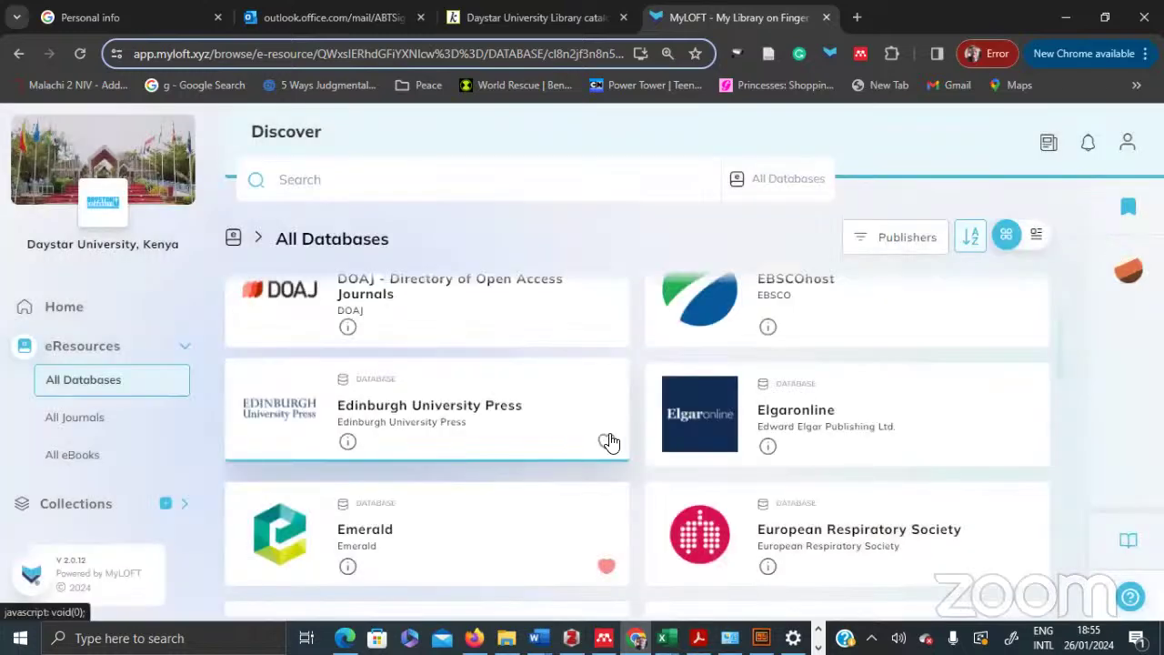
pyautogui.click(768, 442)
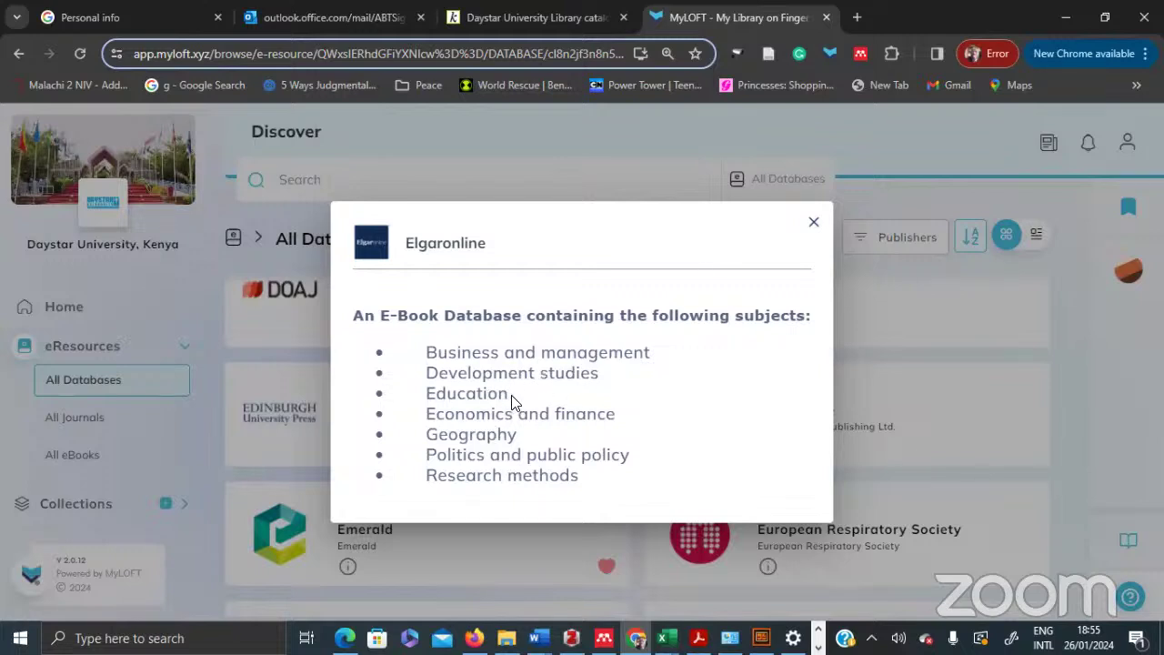
pyautogui.click(816, 226)
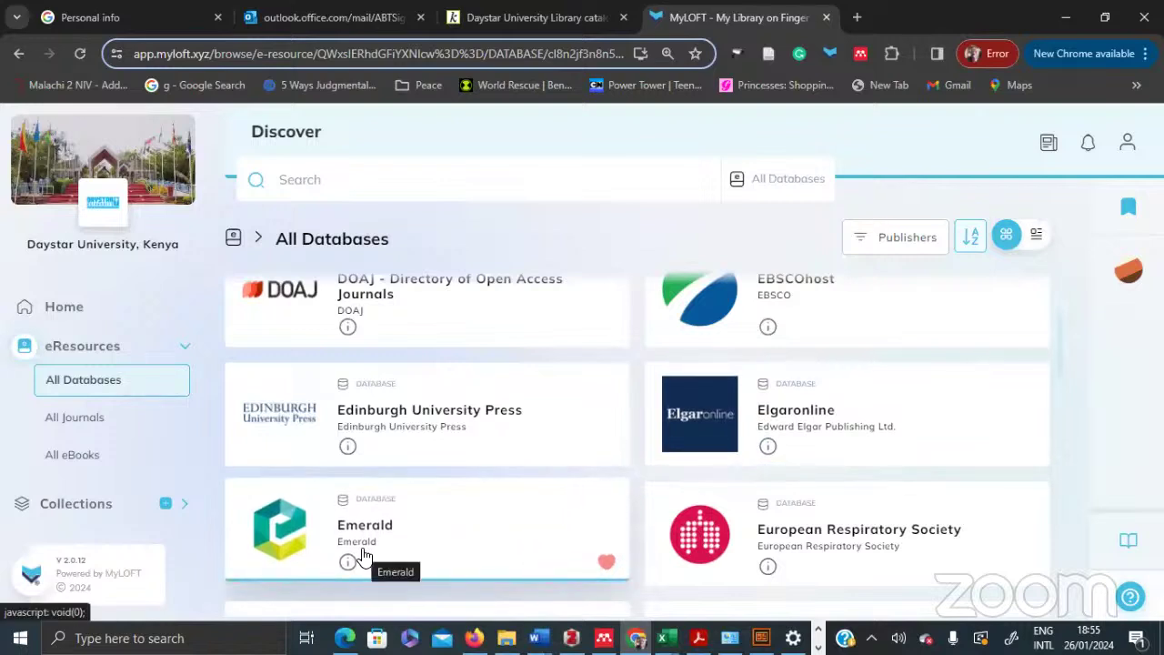
# Read the subjects Emerald covers, then show the European Respiratory Society description
pyautogui.scroll(-1, 363, 557)
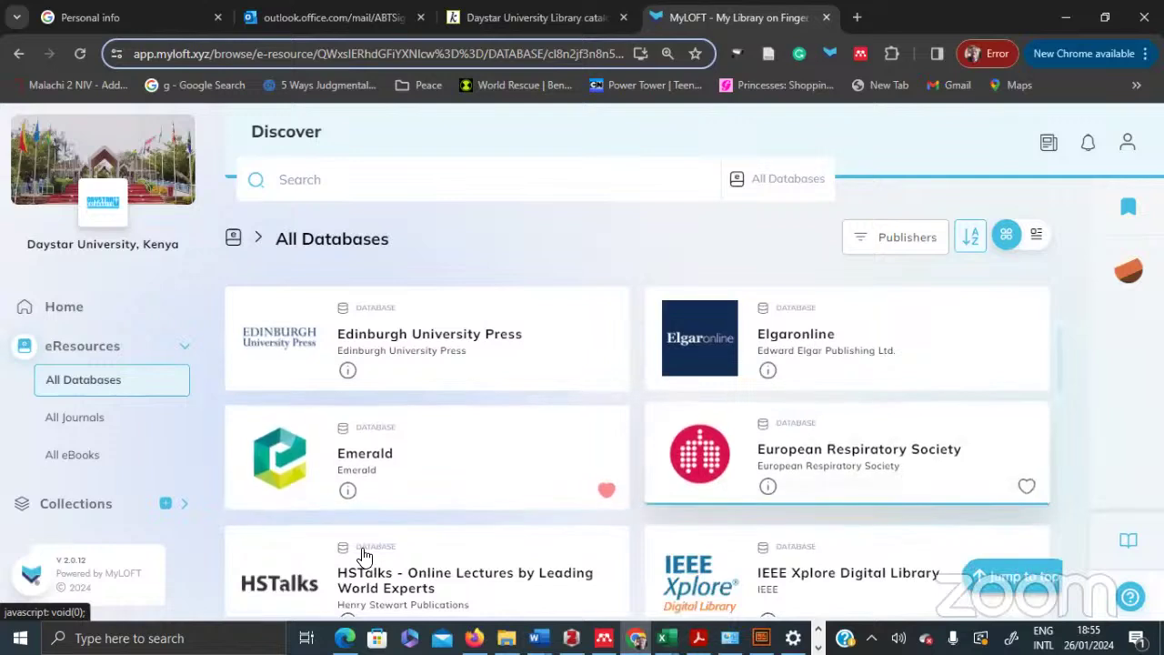
pyautogui.click(348, 488)
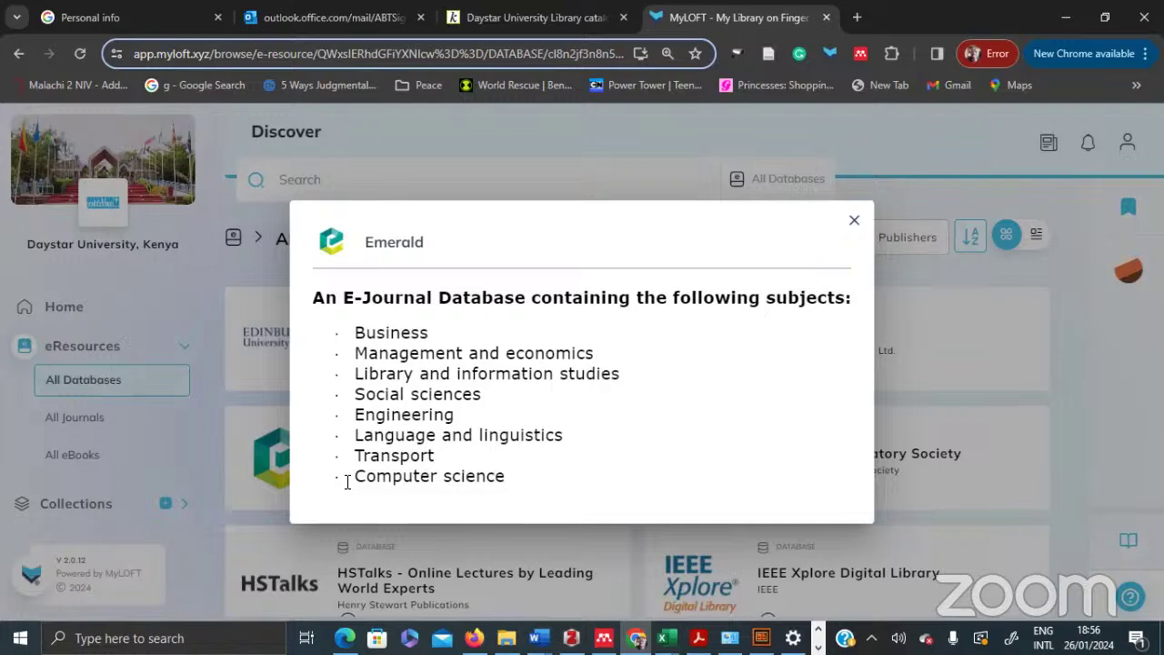
pyautogui.press('Escape')
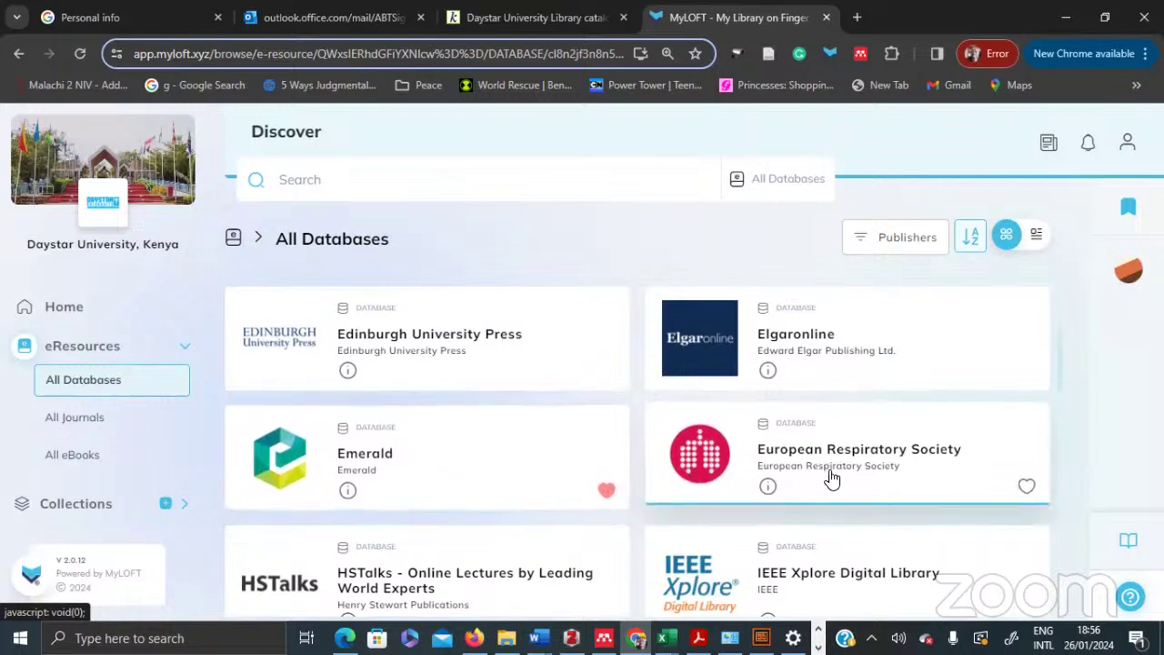
pyautogui.click(769, 488)
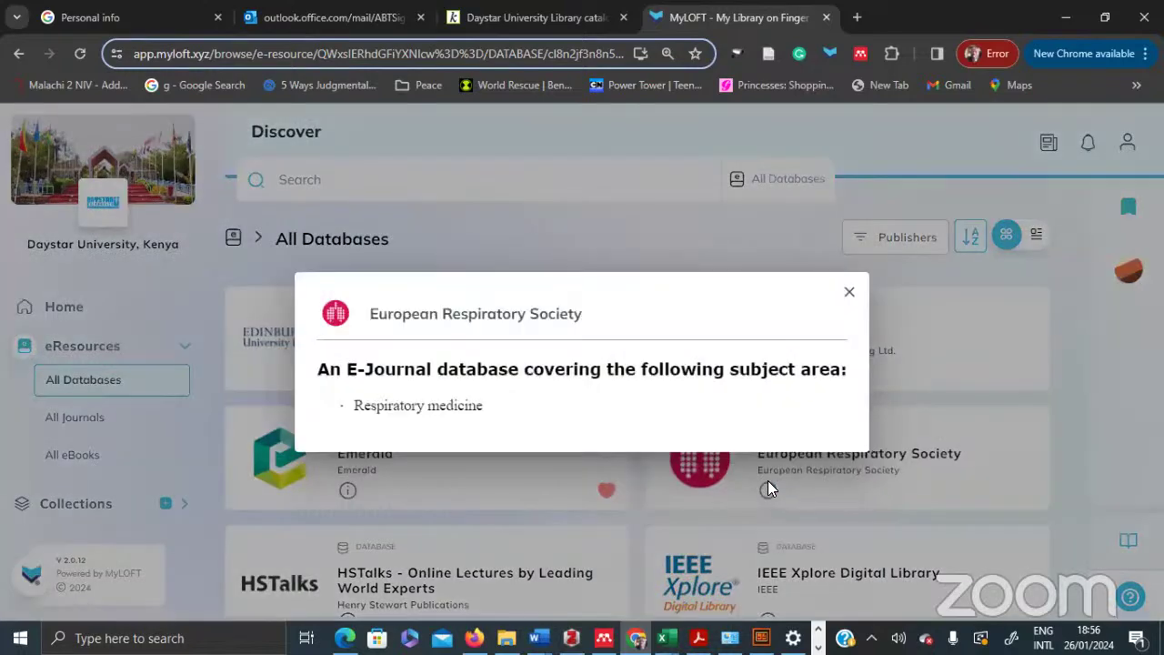
# Close the European Respiratory Society description, then view and close the HSTalks subject areas
pyautogui.click(850, 295)
pyautogui.scroll(-2, 854, 300)
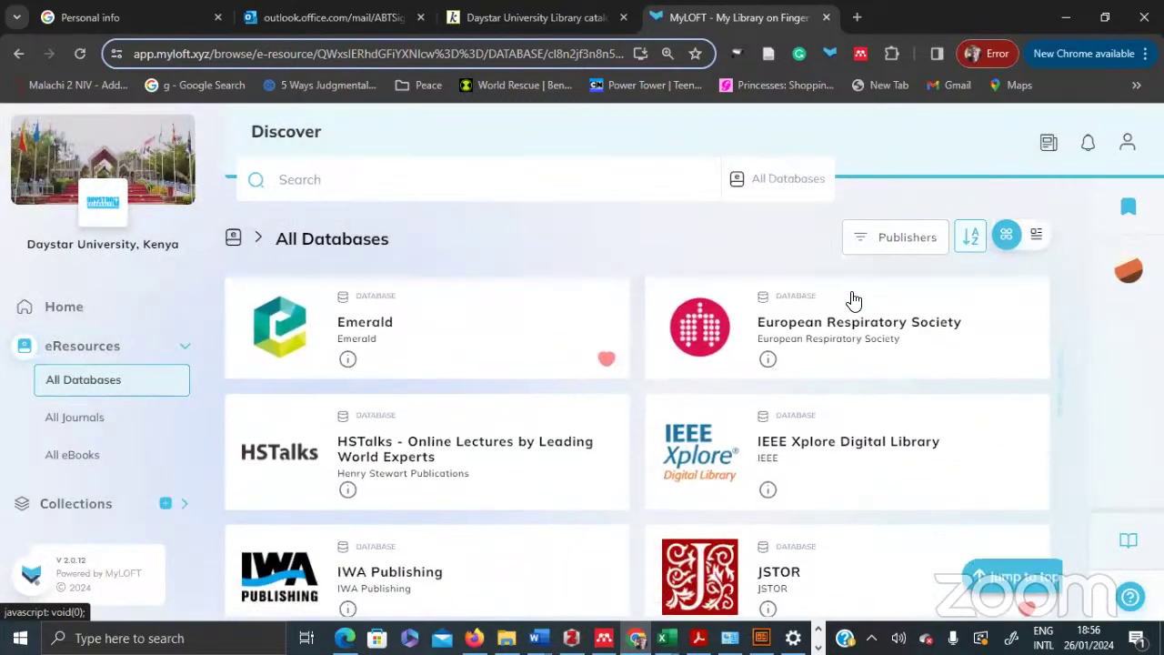
pyautogui.click(346, 487)
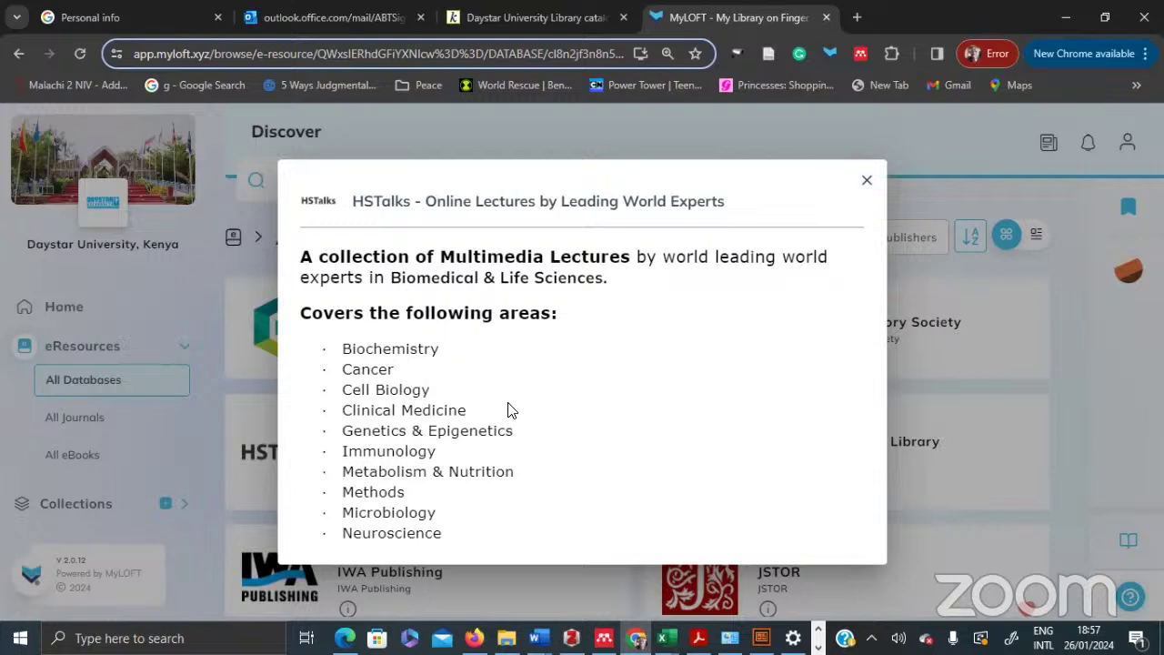
pyautogui.click(866, 182)
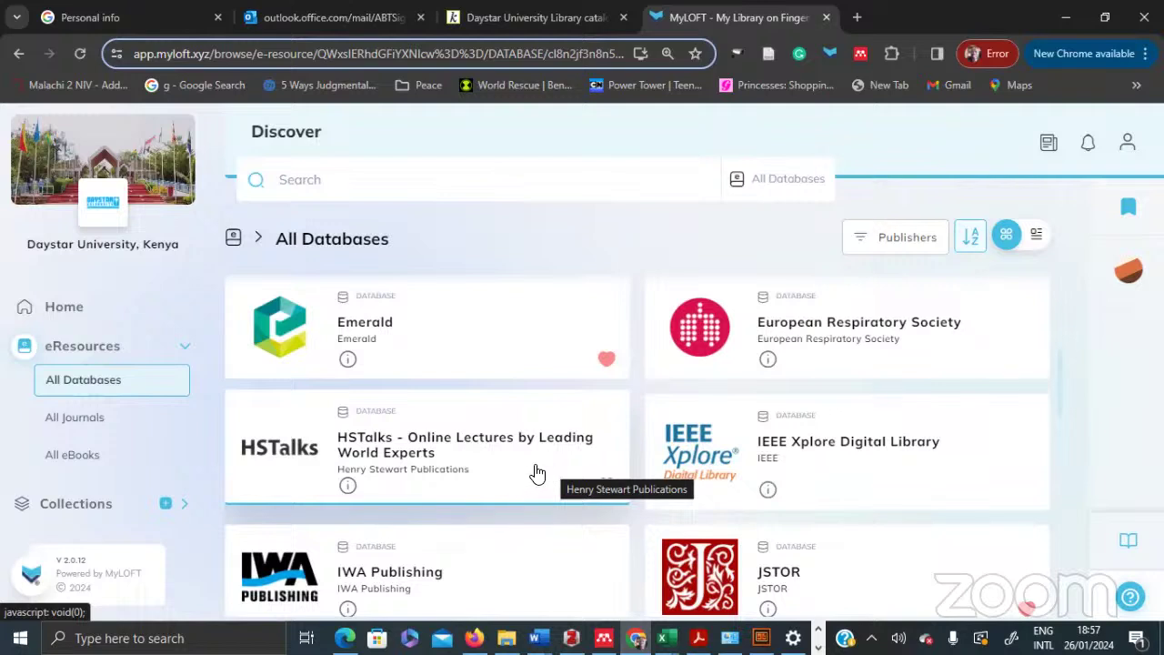
# Review and close the IEEE Xplore Digital Library subject areas
pyautogui.click(769, 486)
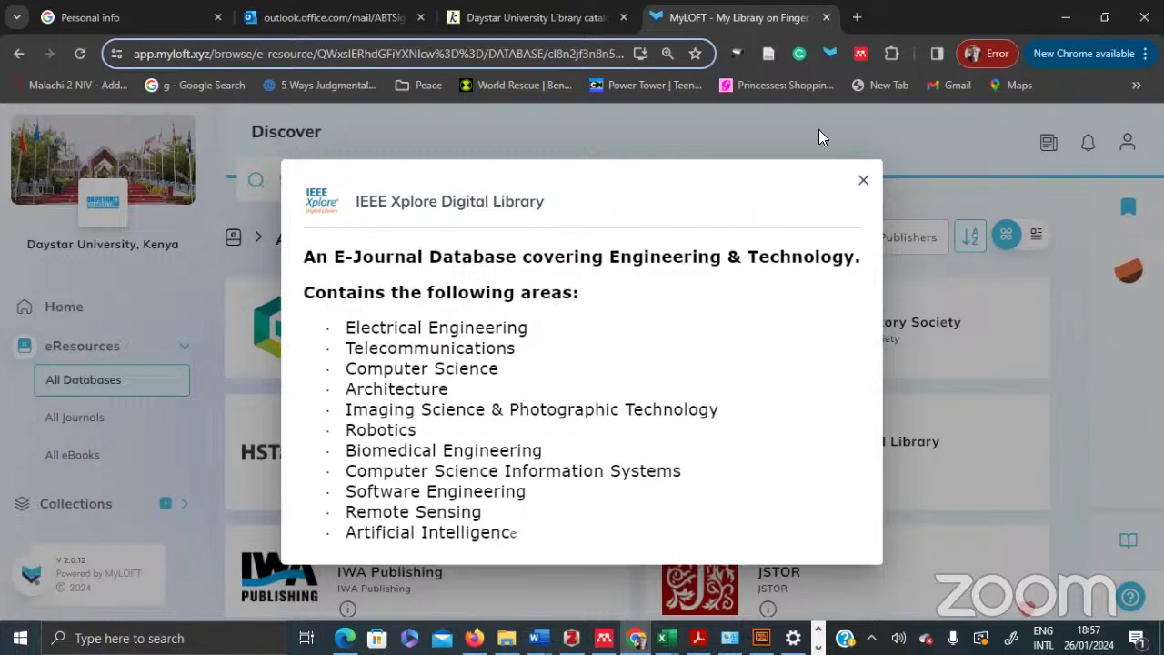
pyautogui.click(864, 186)
pyautogui.scroll(-2, 819, 382)
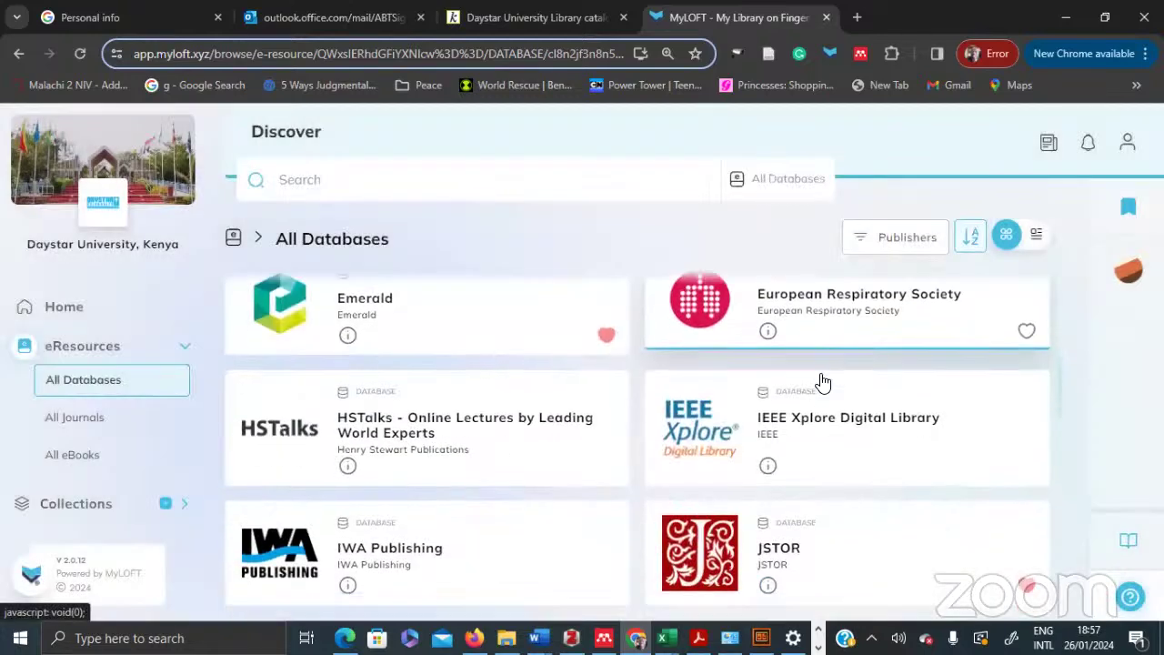
pyautogui.scroll(-1, 822, 382)
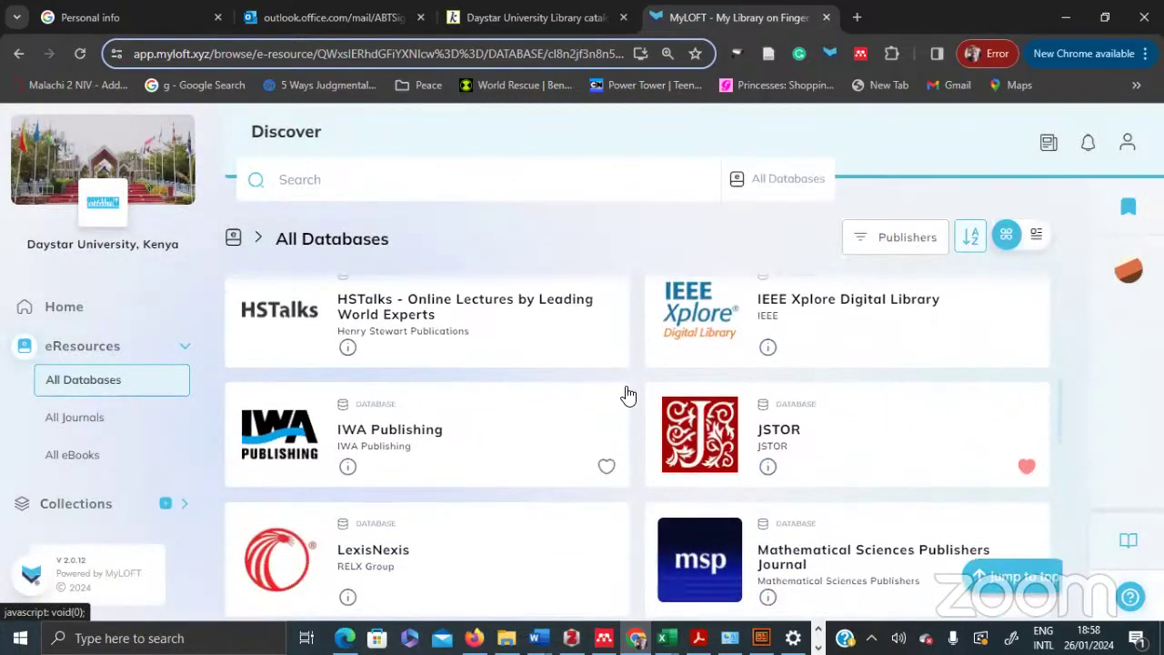
# View and close the IWA Publishing and JSTOR database descriptions
pyautogui.click(350, 465)
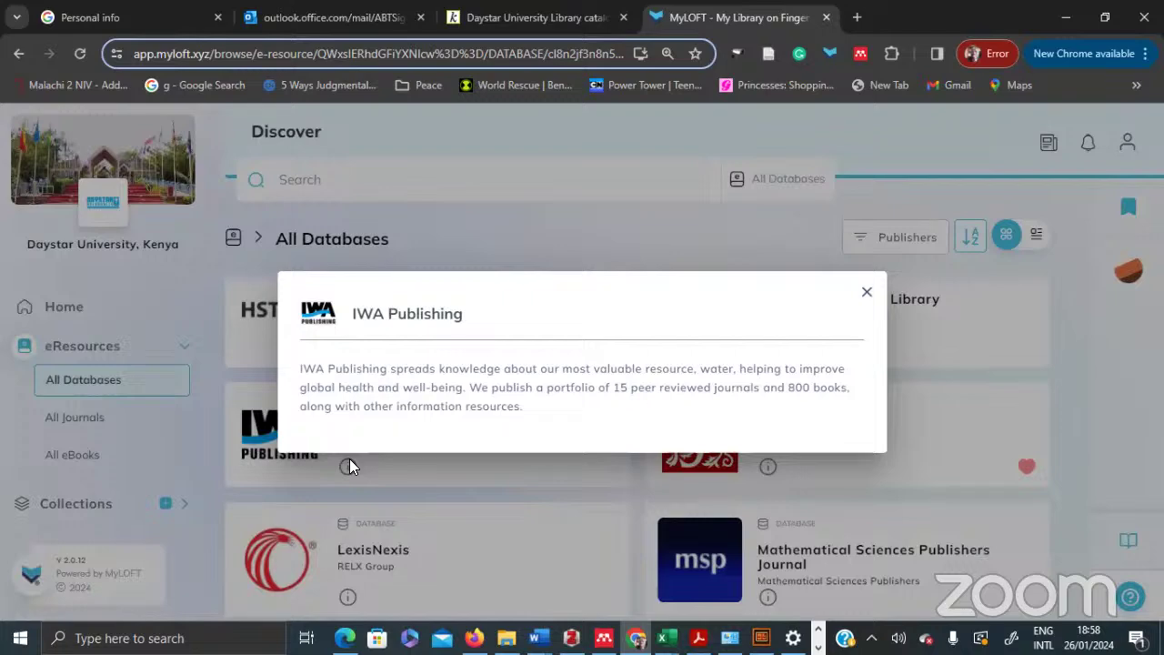
pyautogui.click(867, 295)
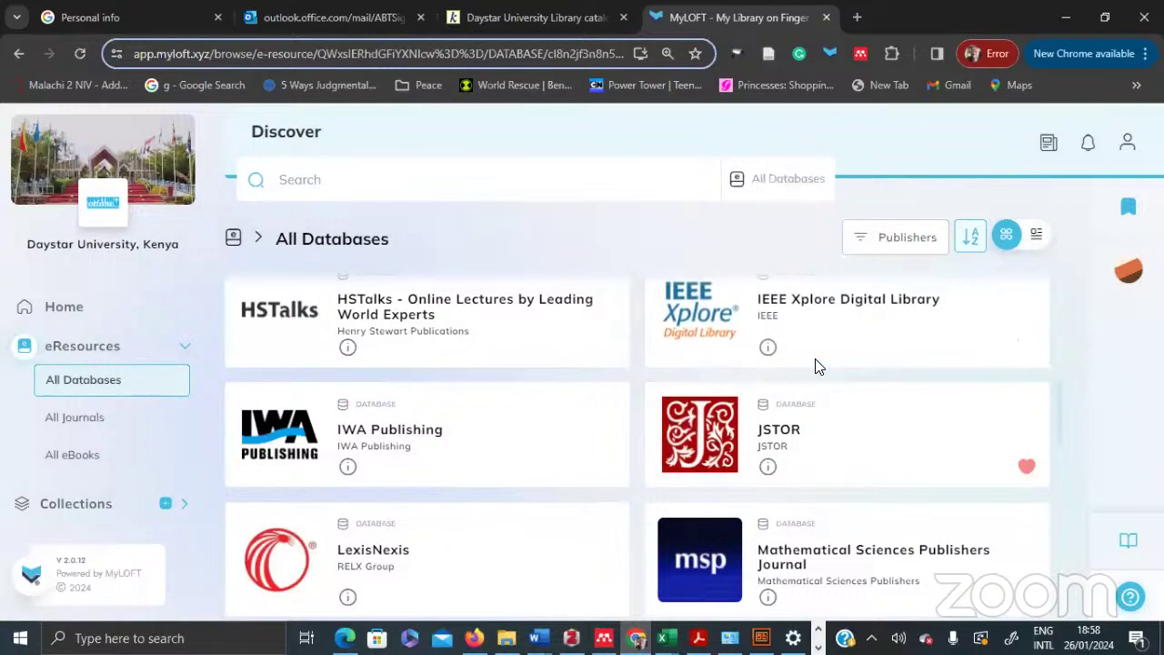
pyautogui.click(769, 464)
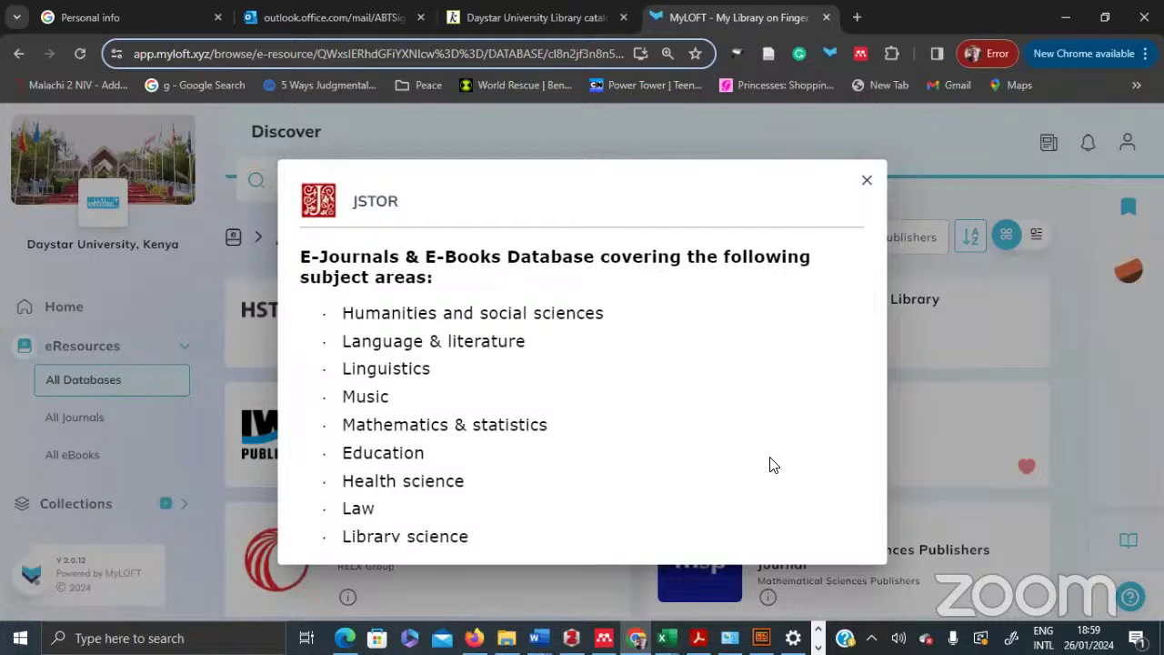
pyautogui.click(866, 186)
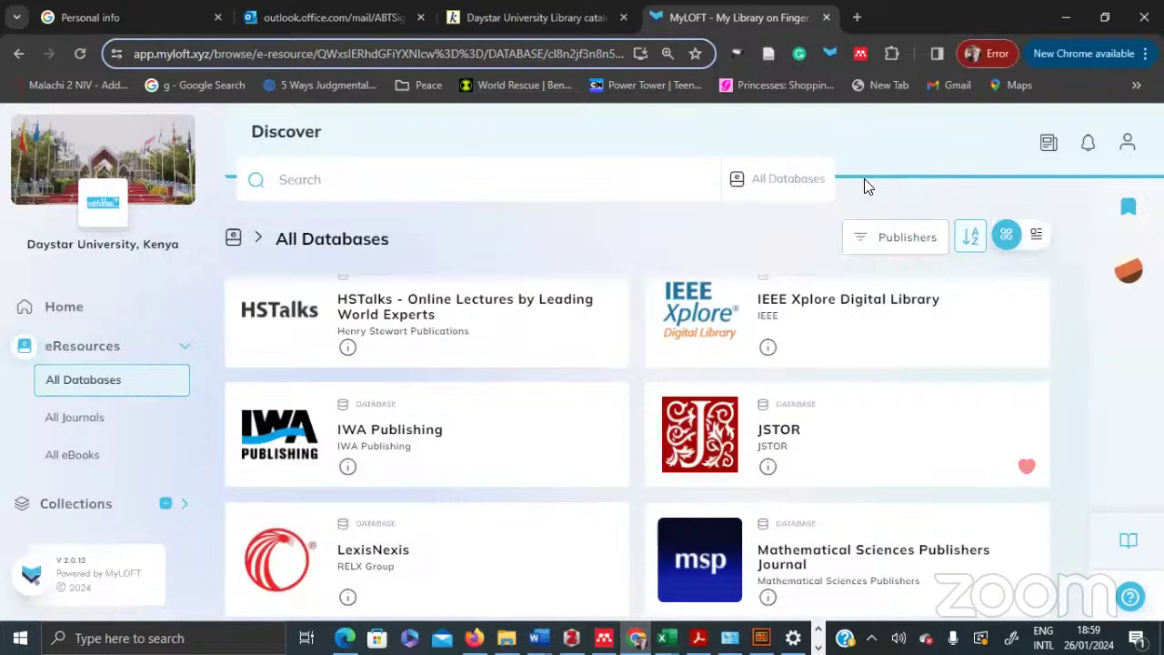
# Check what the LexisNexis database contains, then close its description
pyautogui.scroll(-1, 866, 186)
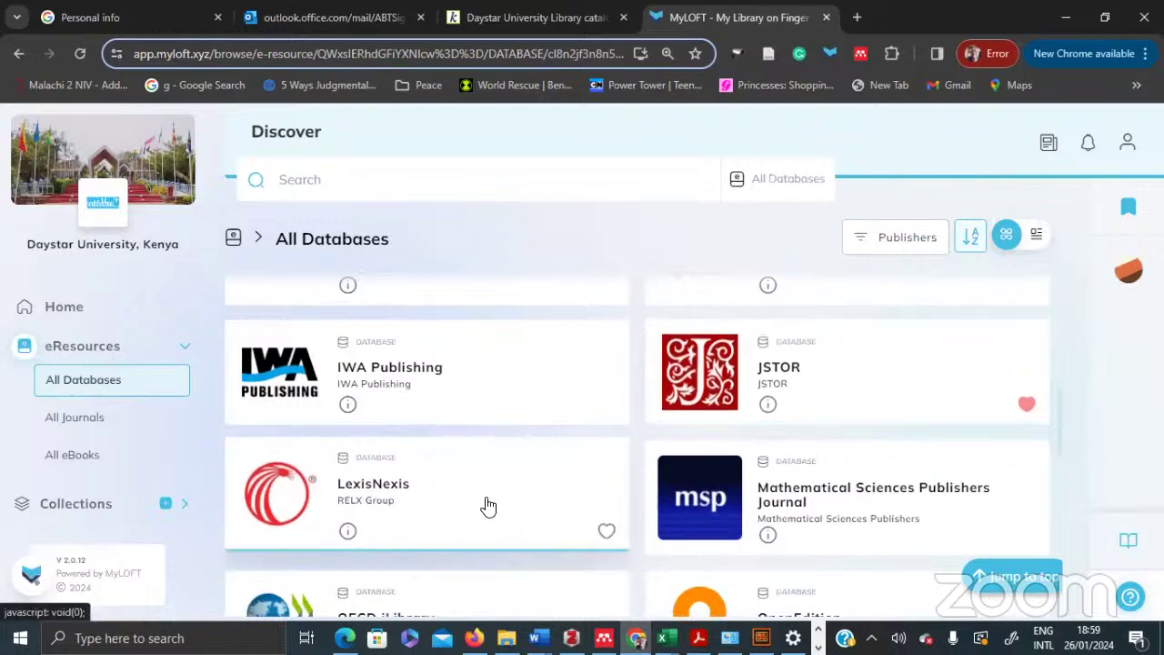
pyautogui.scroll(-1, 489, 506)
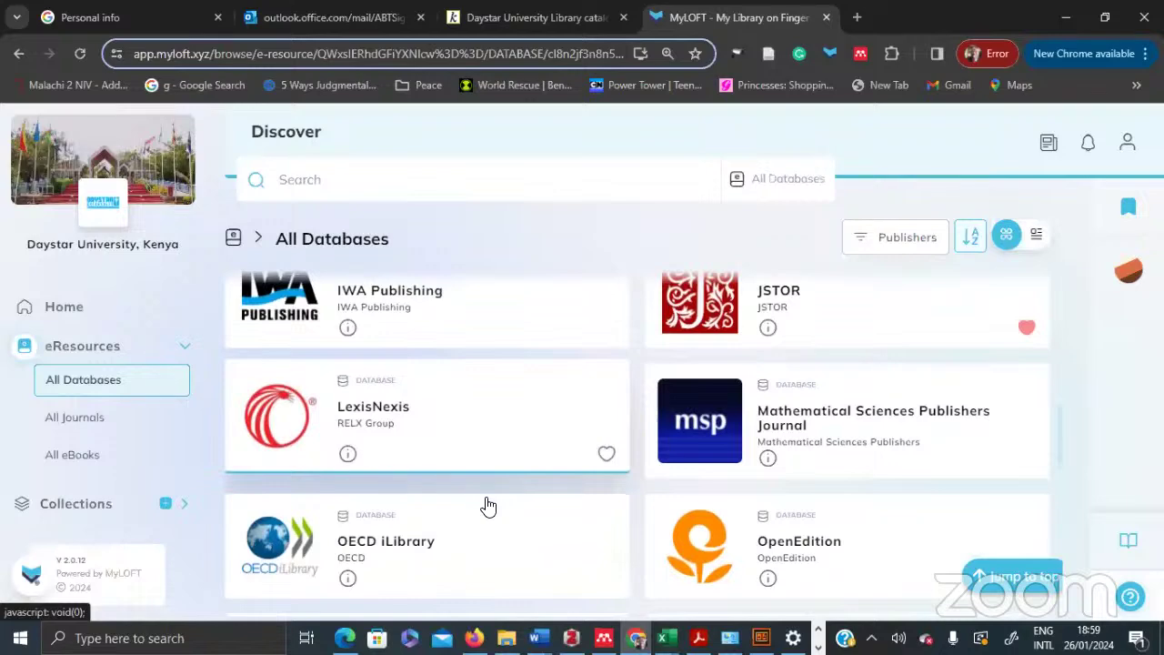
pyautogui.click(348, 454)
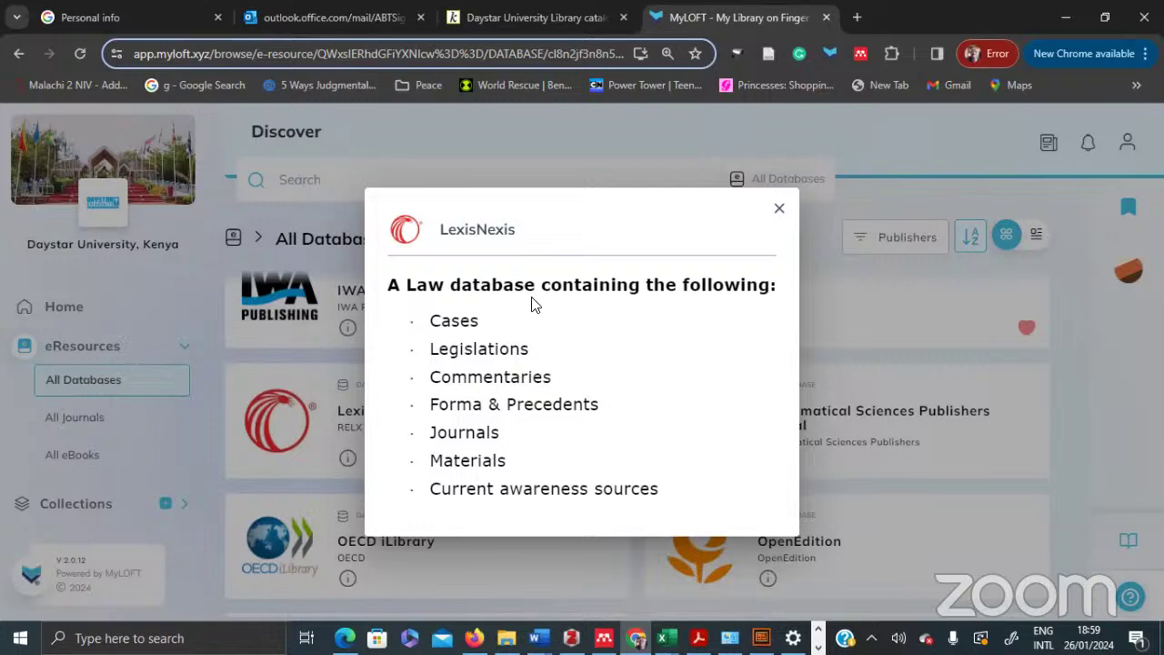
pyautogui.click(779, 212)
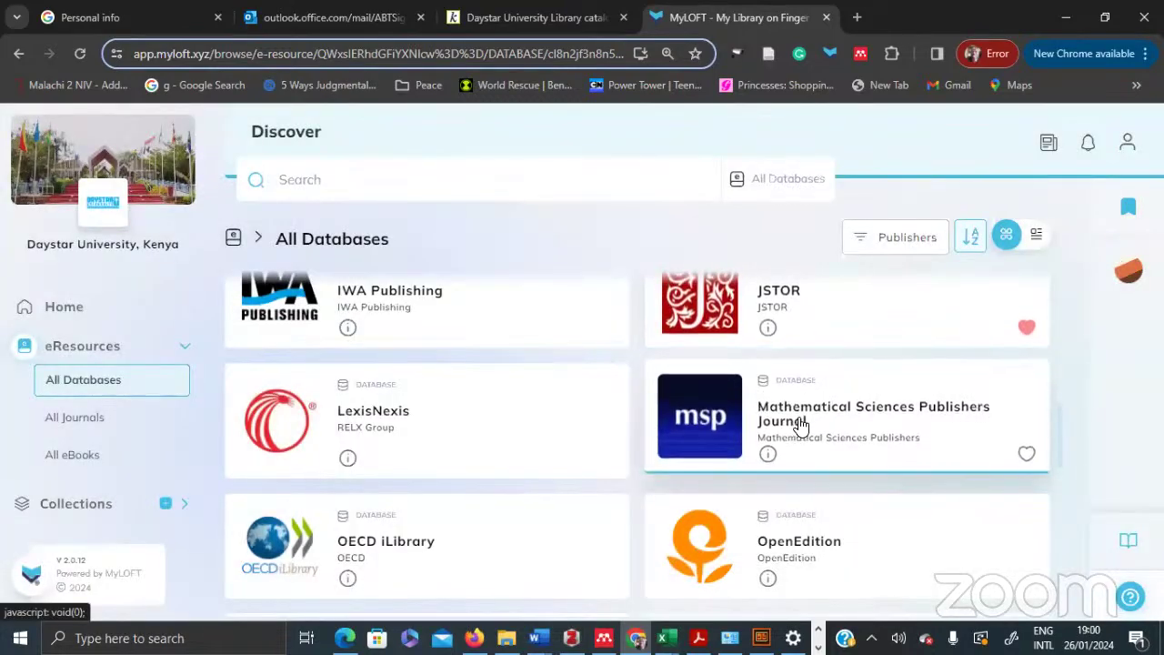
# View and close the Mathematical Sciences Publishers Journal subjects
pyautogui.click(771, 457)
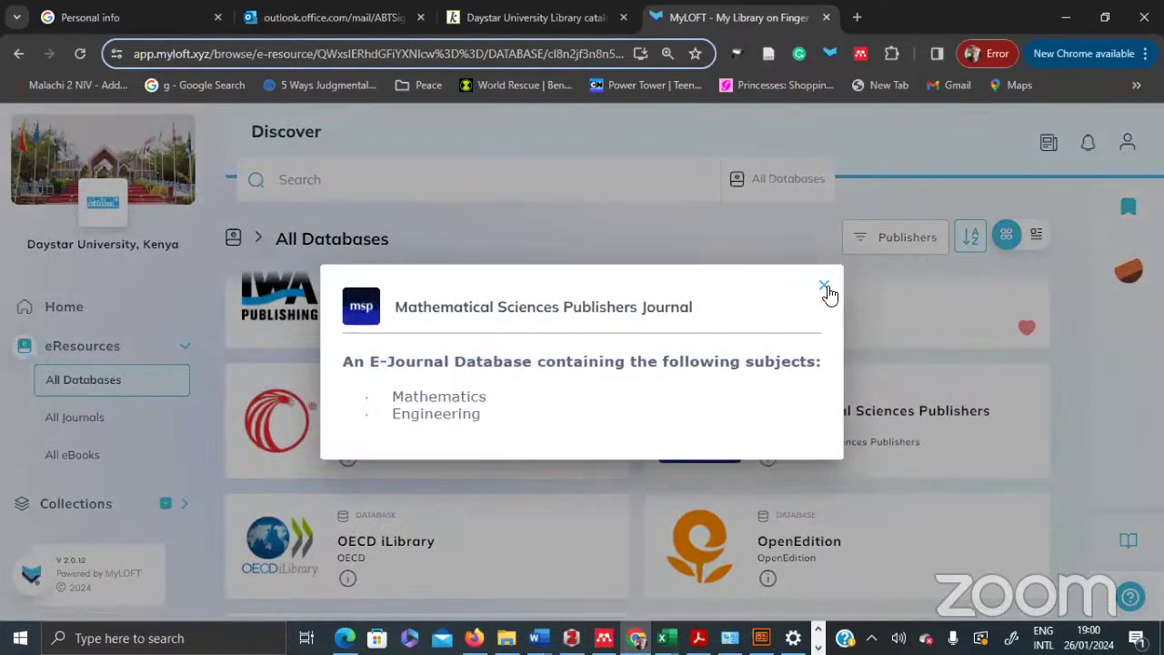
pyautogui.click(825, 289)
pyautogui.scroll(-2, 830, 294)
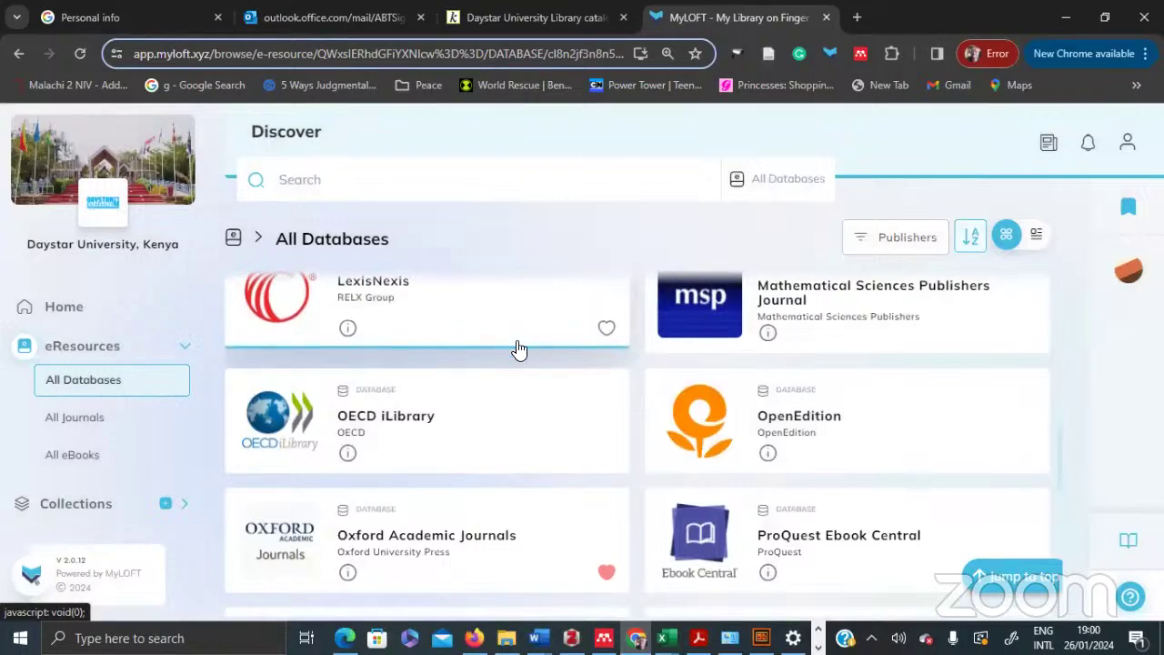
# Check the OECD iLibrary description, then show the subjects OpenEdition covers
pyautogui.click(349, 451)
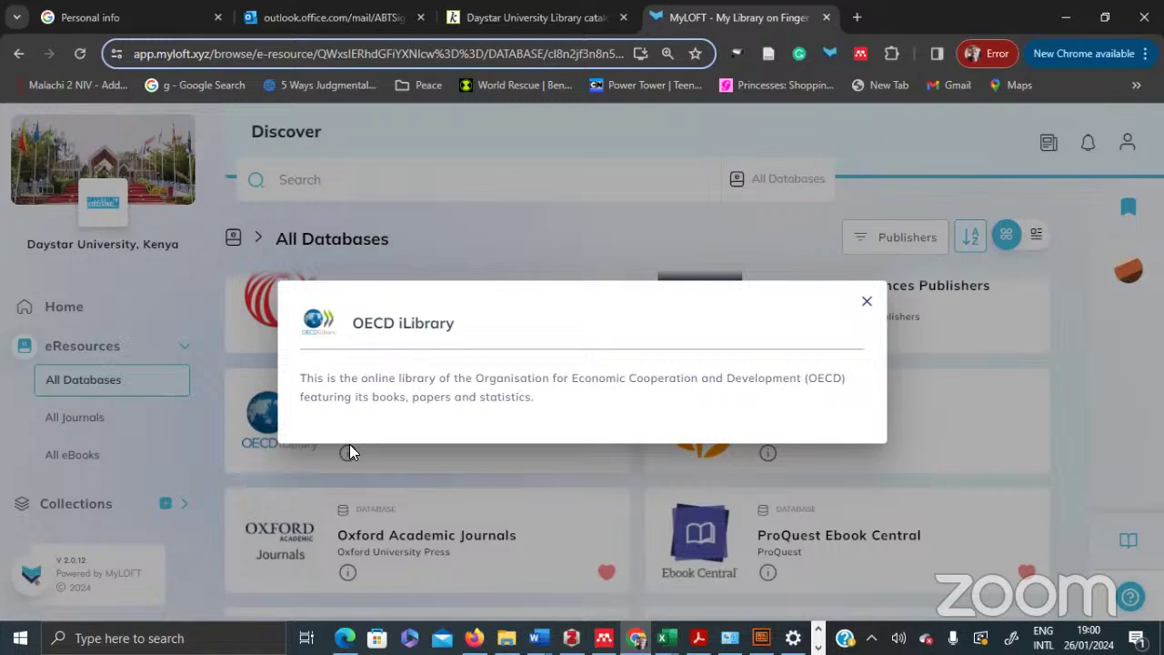
pyautogui.click(349, 445)
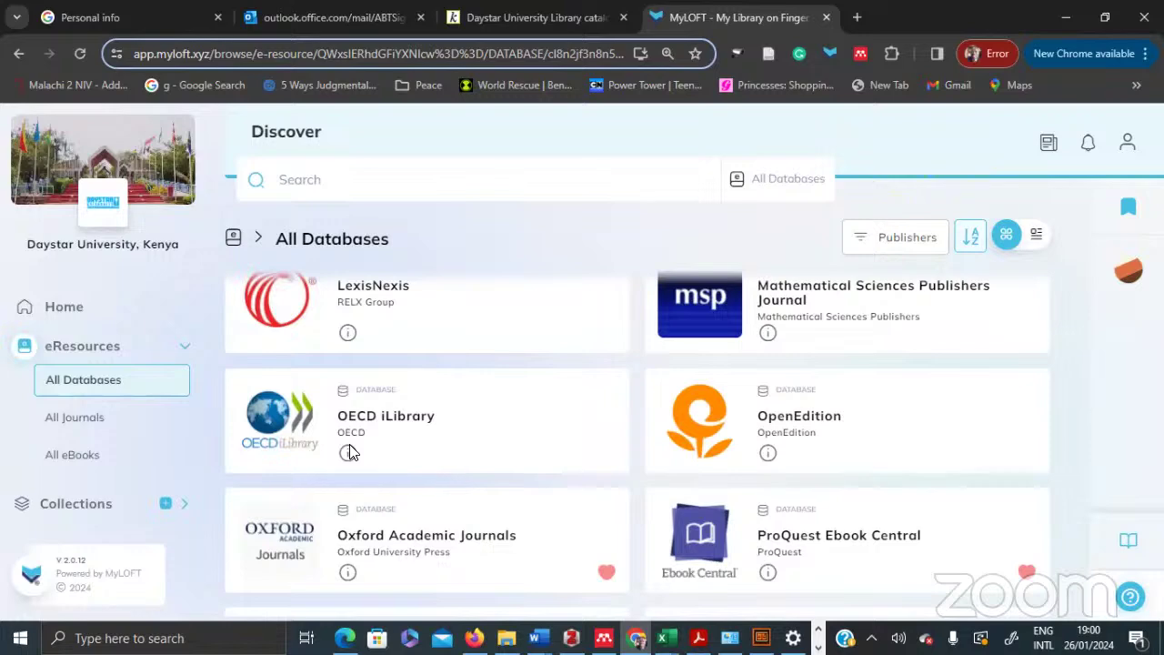
pyautogui.click(767, 449)
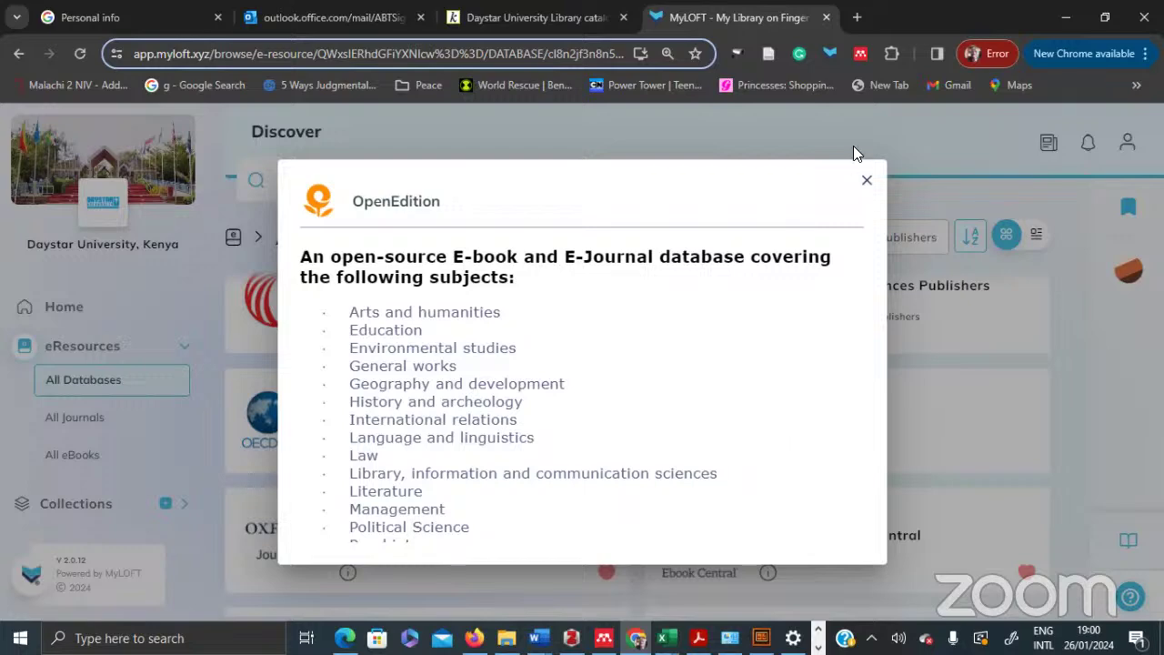
# Close the OpenEdition description, then view and close the Oxford Academic Journals subjects
pyautogui.click(866, 181)
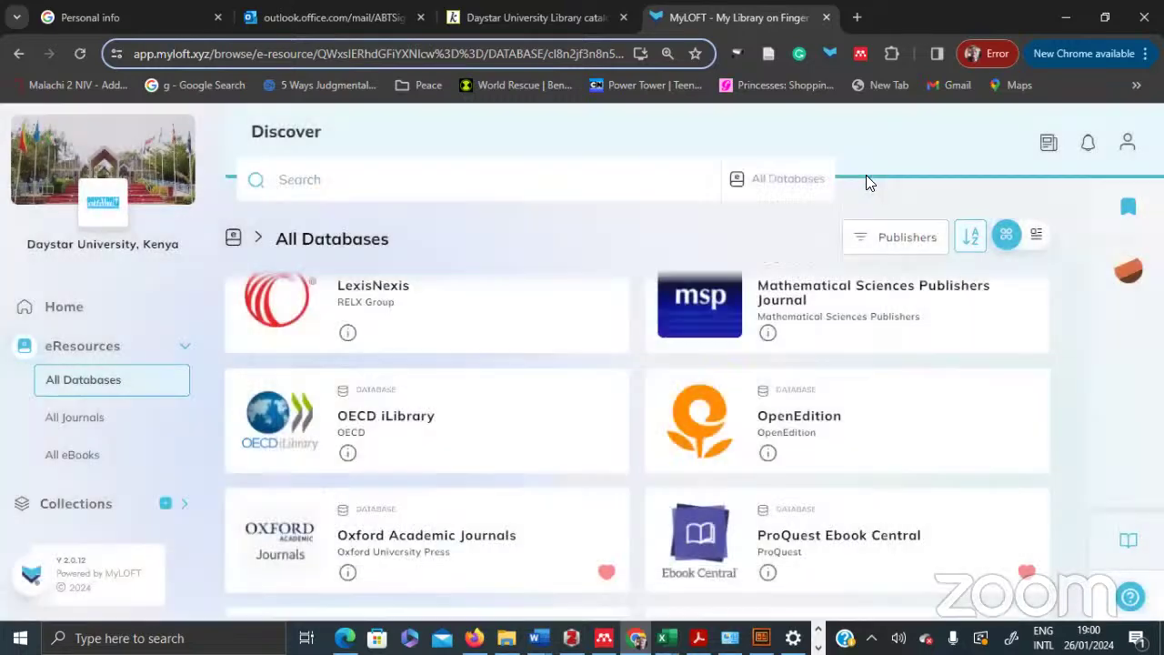
pyautogui.scroll(-1, 866, 181)
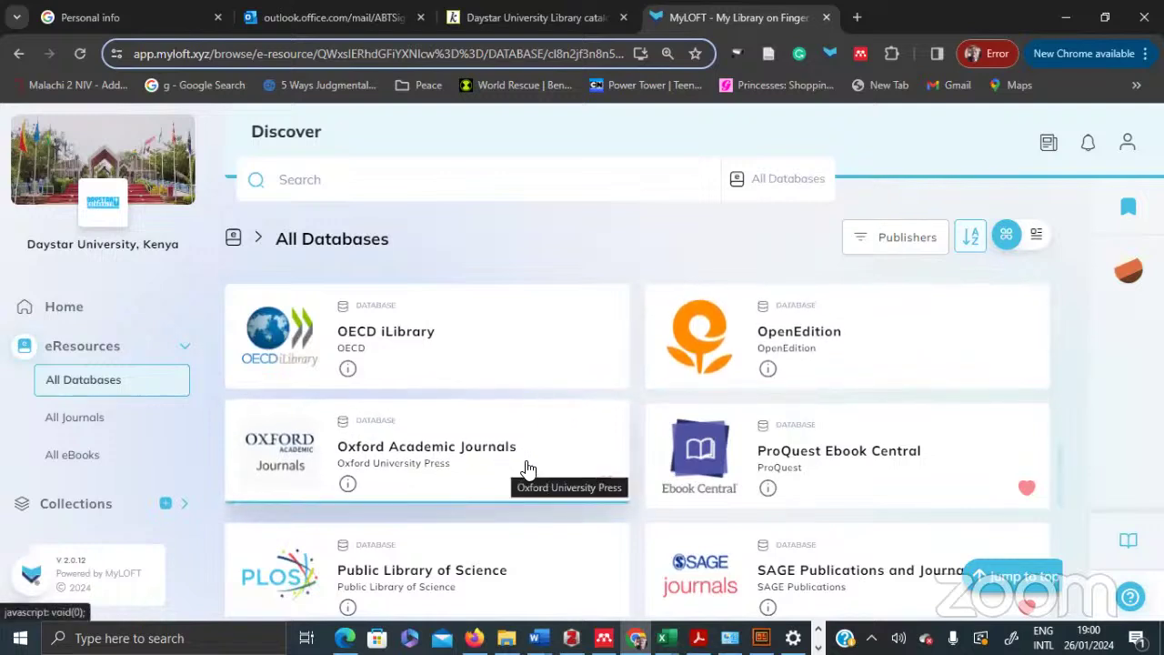
pyautogui.click(349, 486)
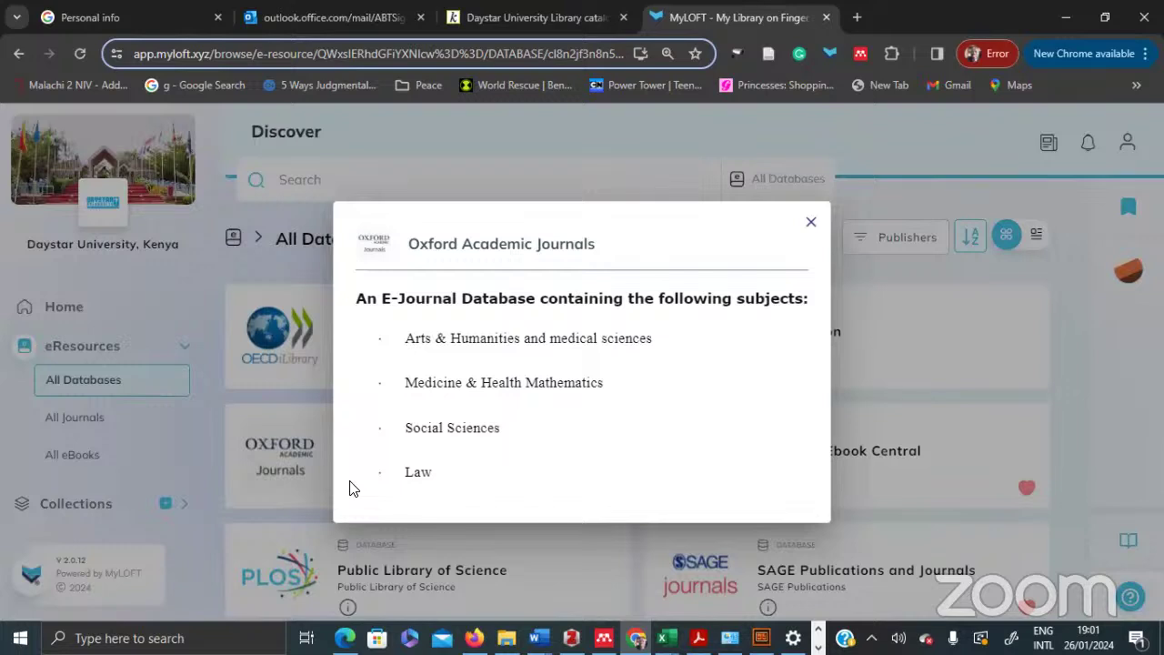
pyautogui.click(812, 226)
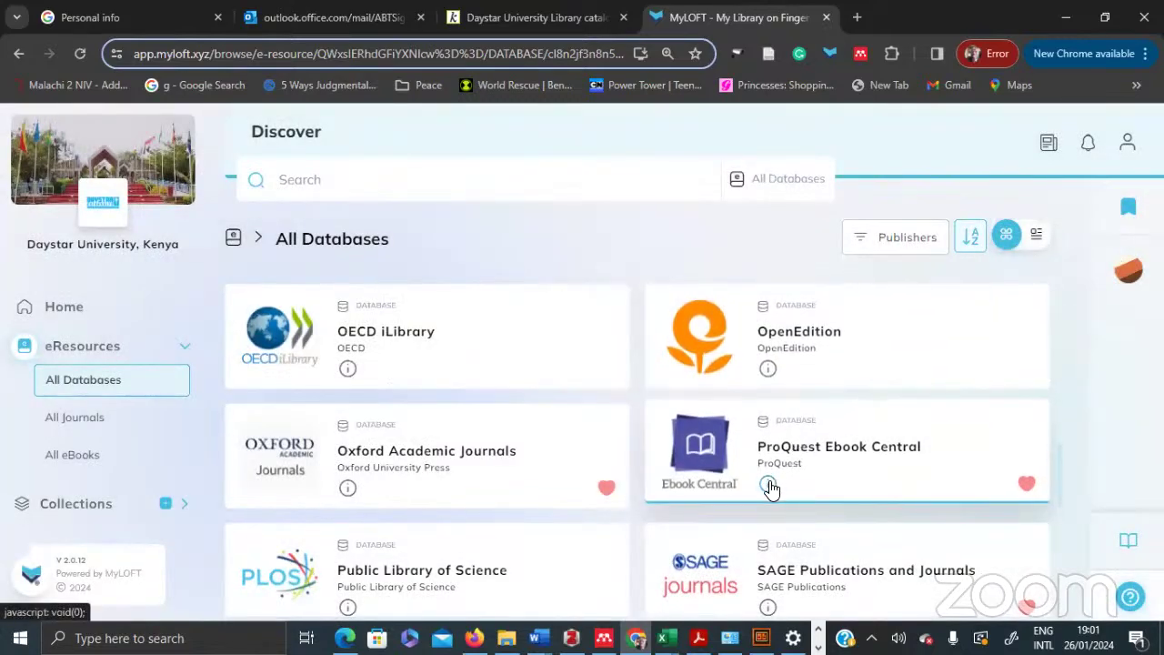
# Review and close the ProQuest Ebook Central description, bringing Public Library of Science into view
pyautogui.click(769, 485)
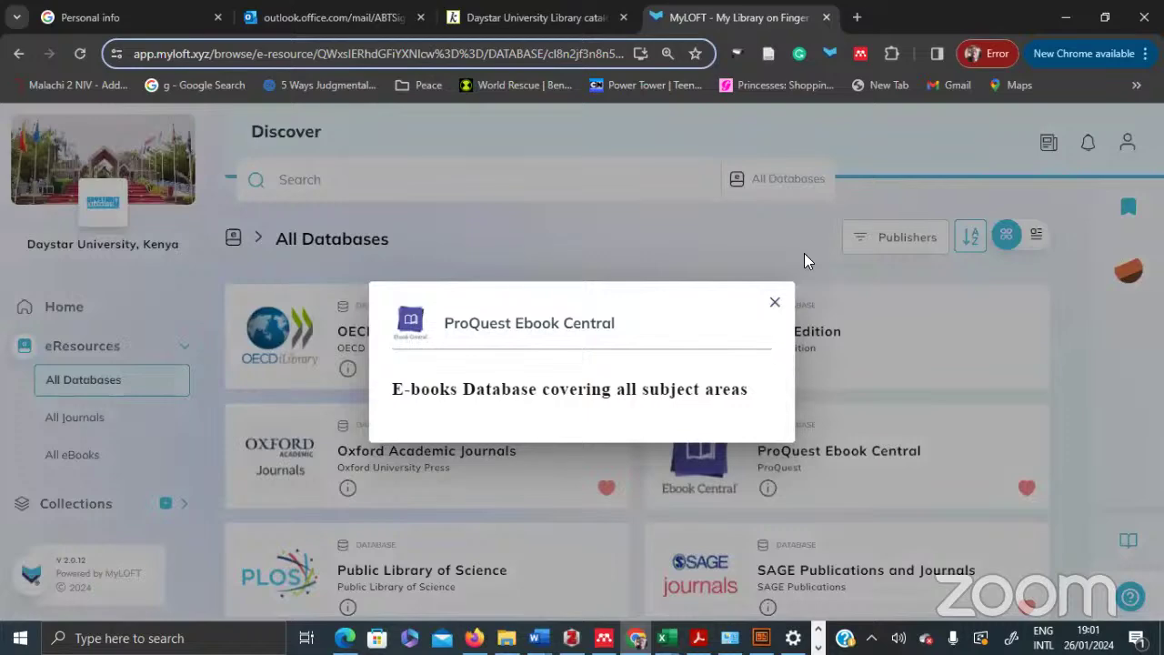
pyautogui.click(774, 306)
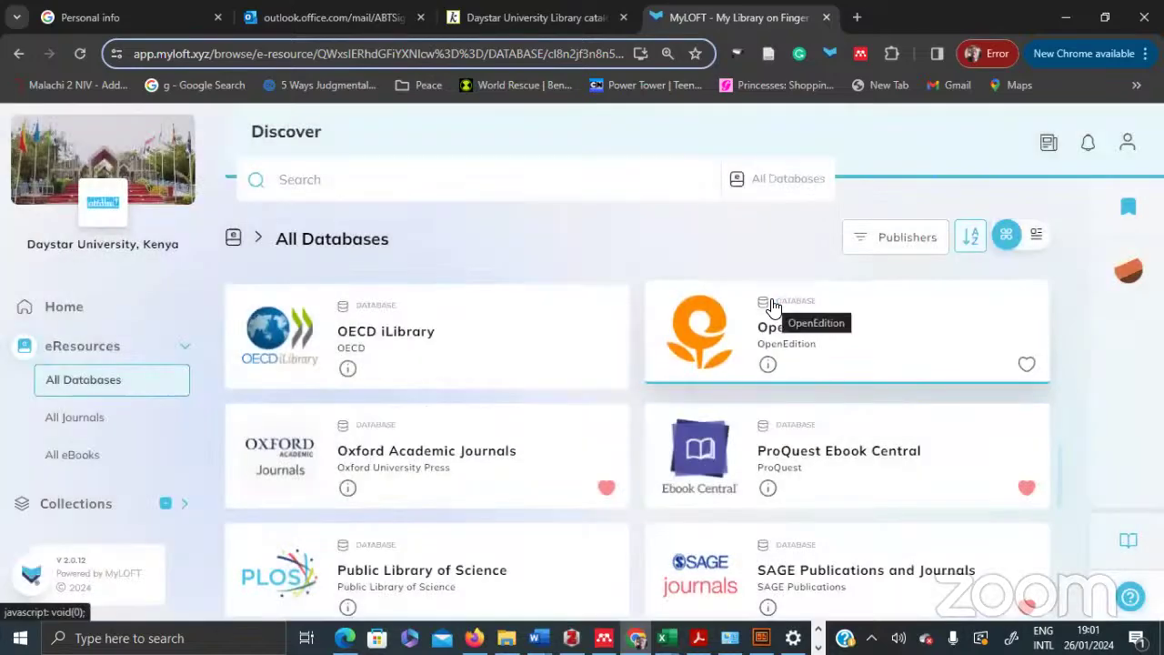
pyautogui.scroll(-1, 772, 309)
pyautogui.scroll(-1, 771, 310)
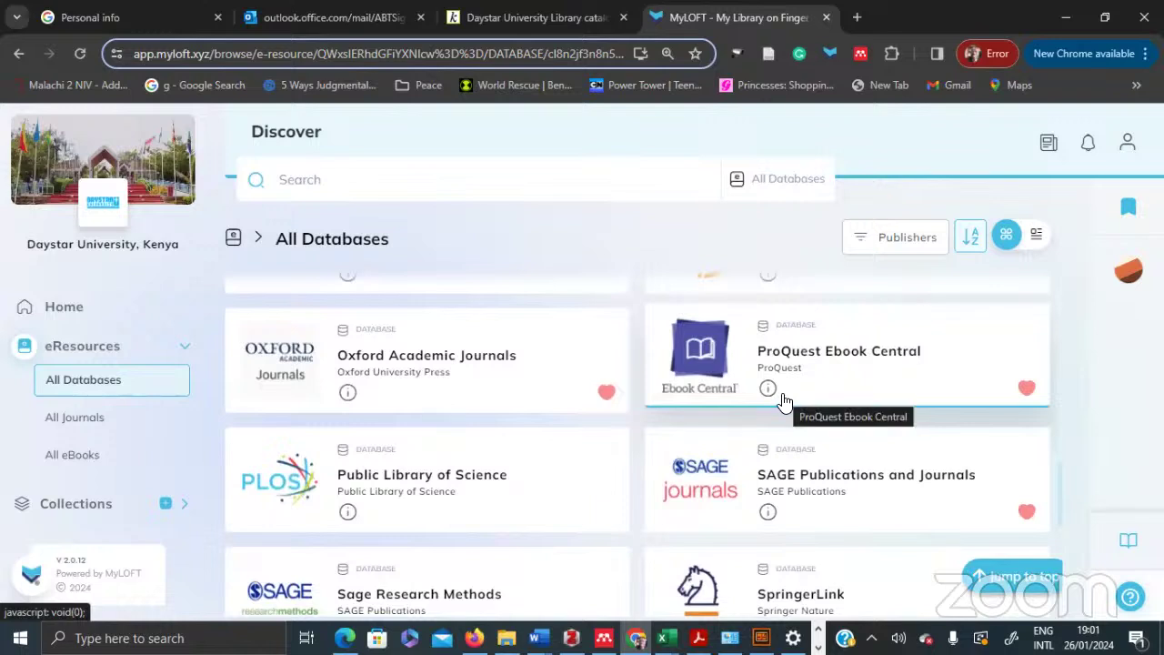
# View and close the Public Library of Science and SAGE Publications and Journals descriptions
pyautogui.click(348, 510)
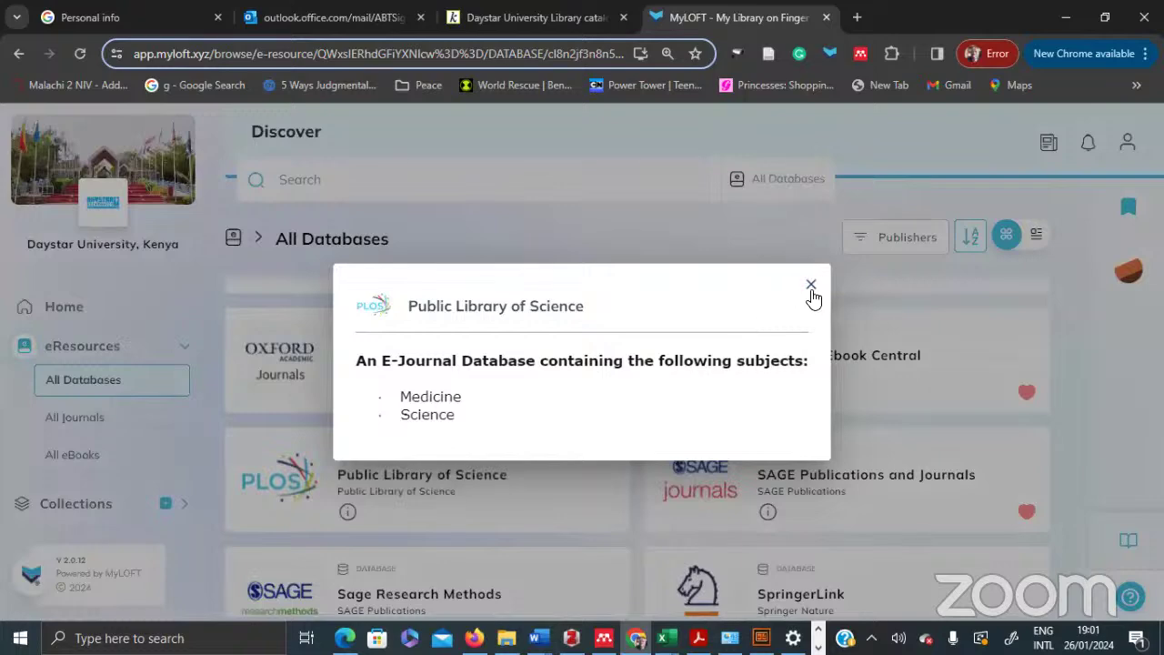
pyautogui.click(812, 286)
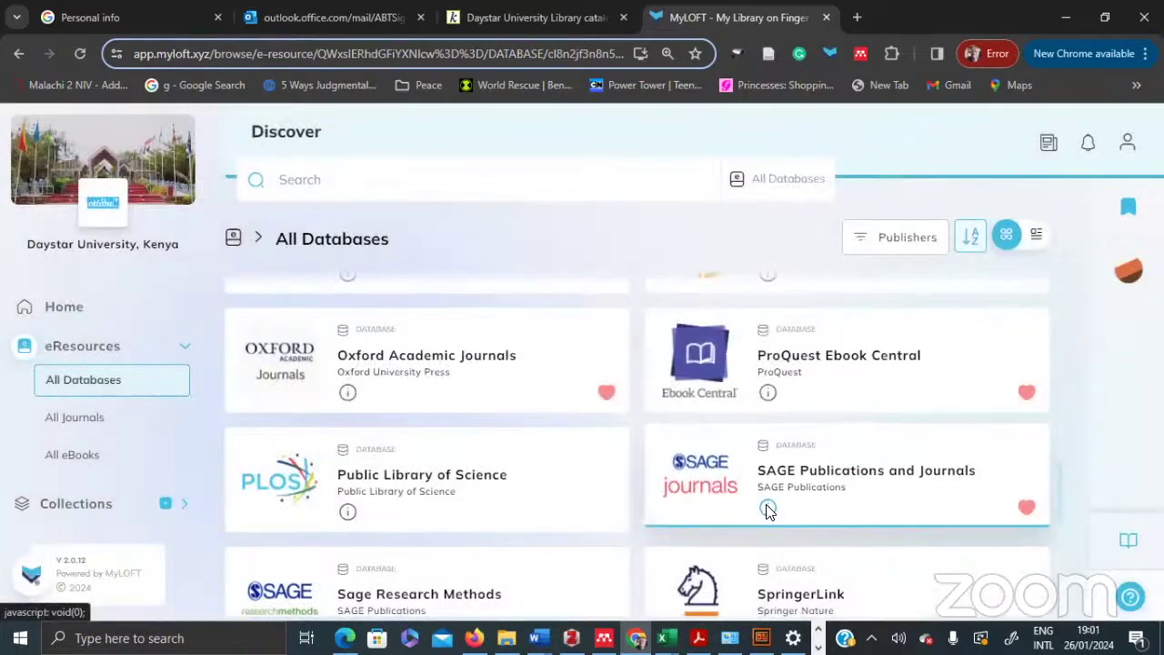
pyautogui.click(767, 509)
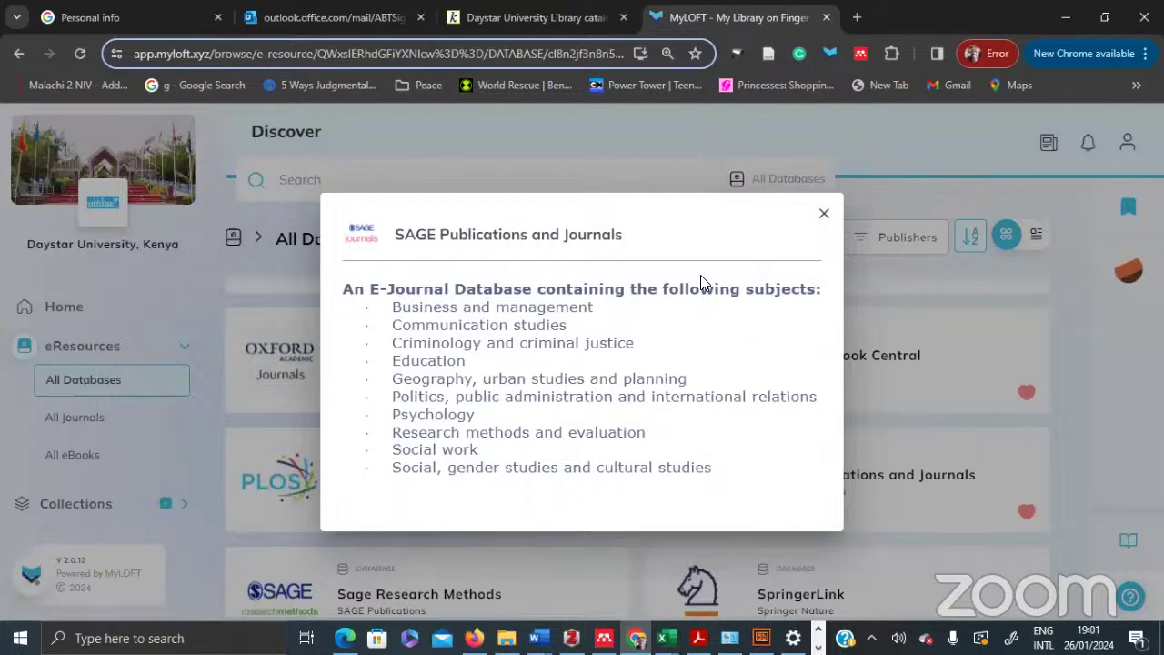
pyautogui.click(824, 218)
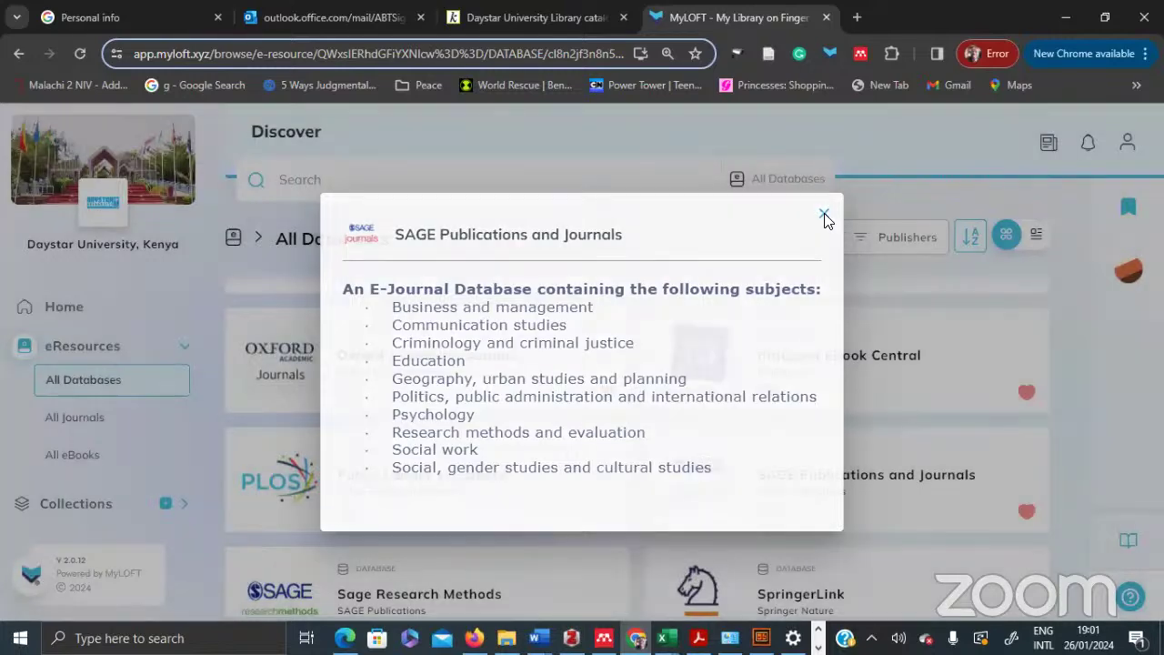
# Review and close the Sage Research Methods description
pyautogui.scroll(-2, 826, 220)
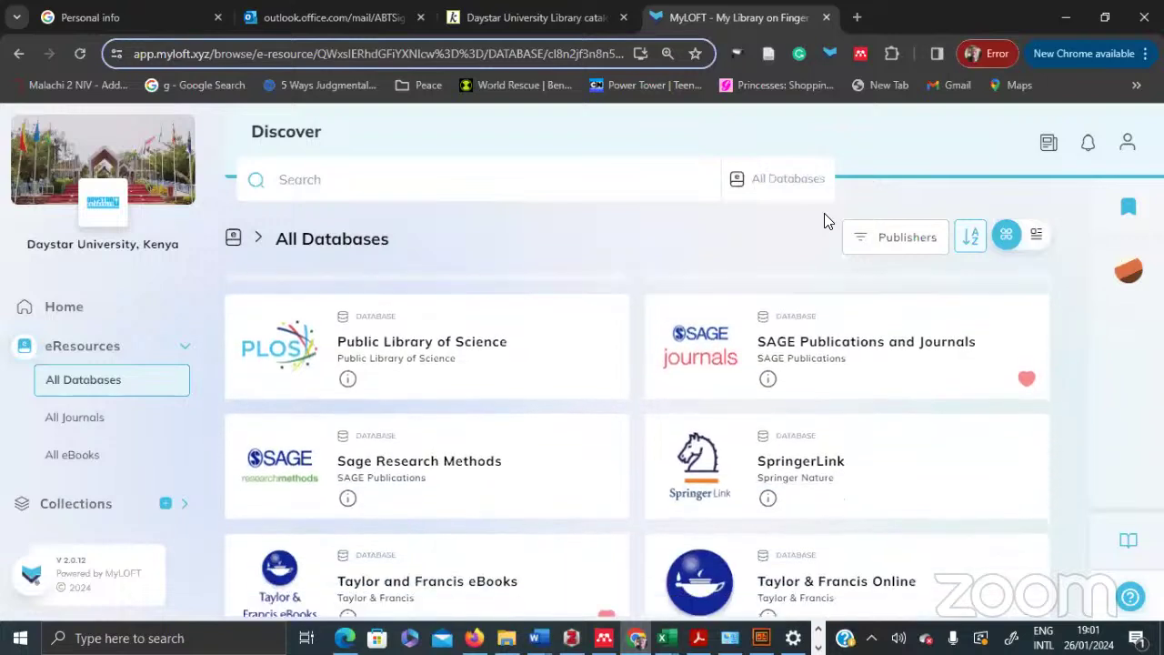
pyautogui.click(348, 496)
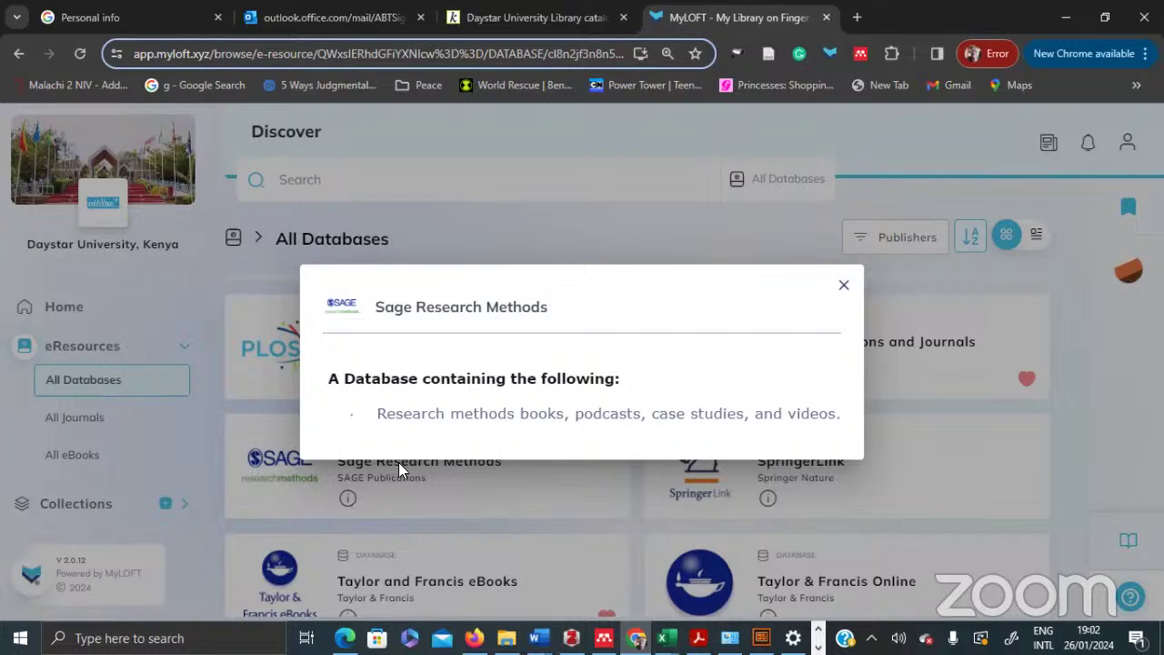
pyautogui.click(843, 290)
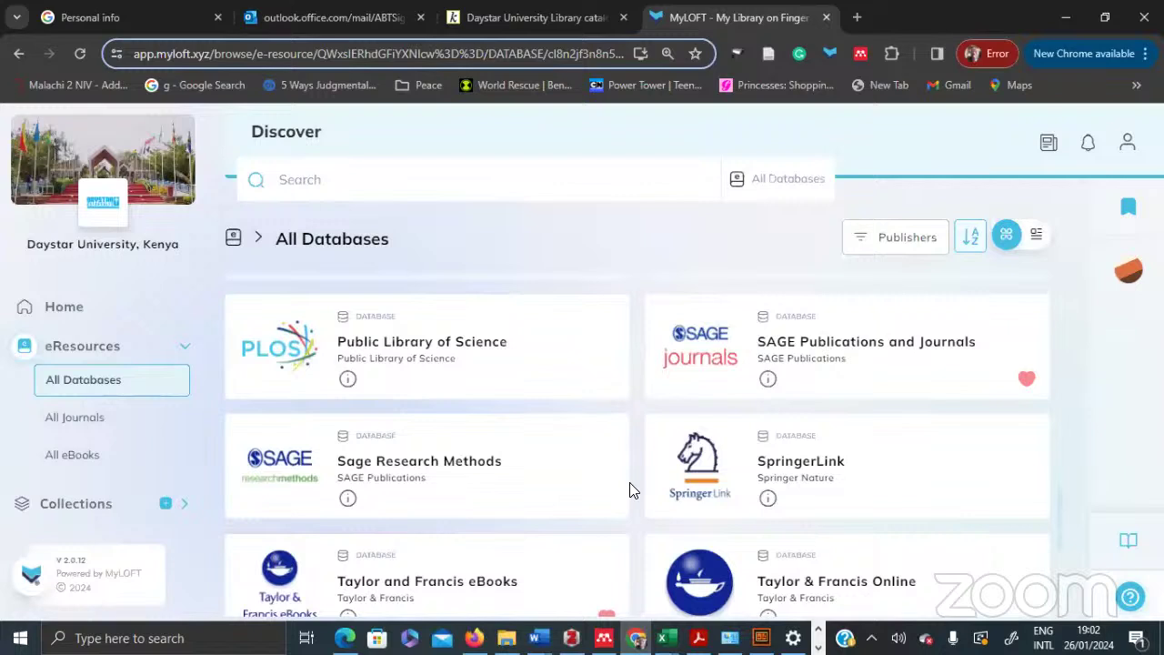
pyautogui.scroll(-1, 632, 489)
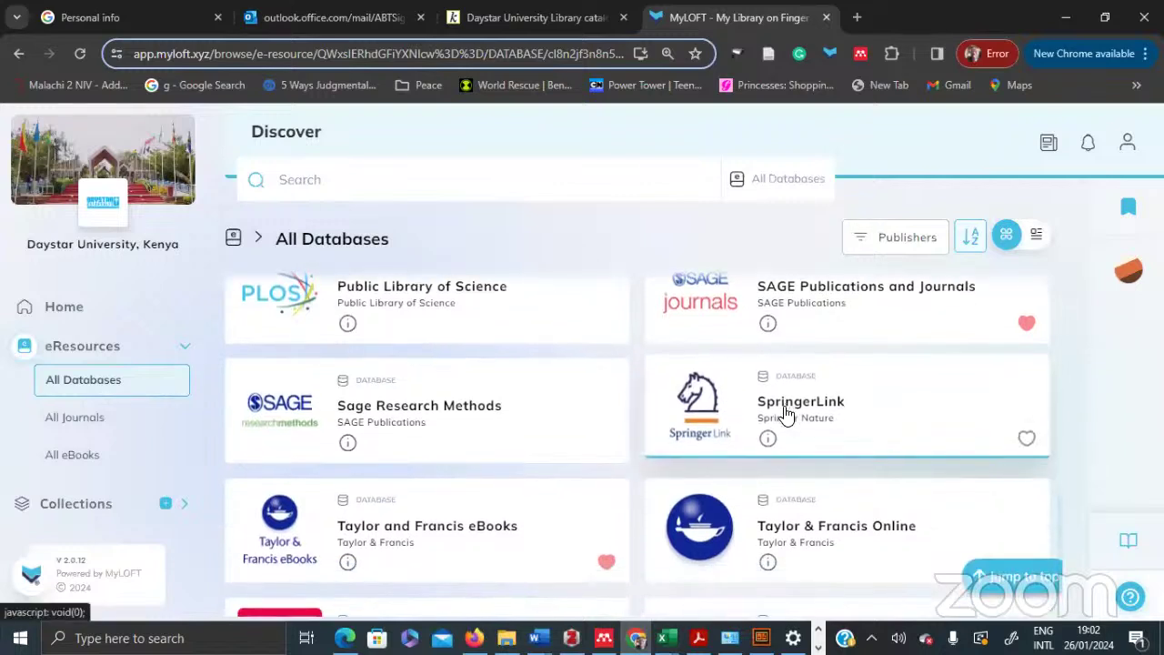
# Review and close the SpringerLink subject areas
pyautogui.click(767, 443)
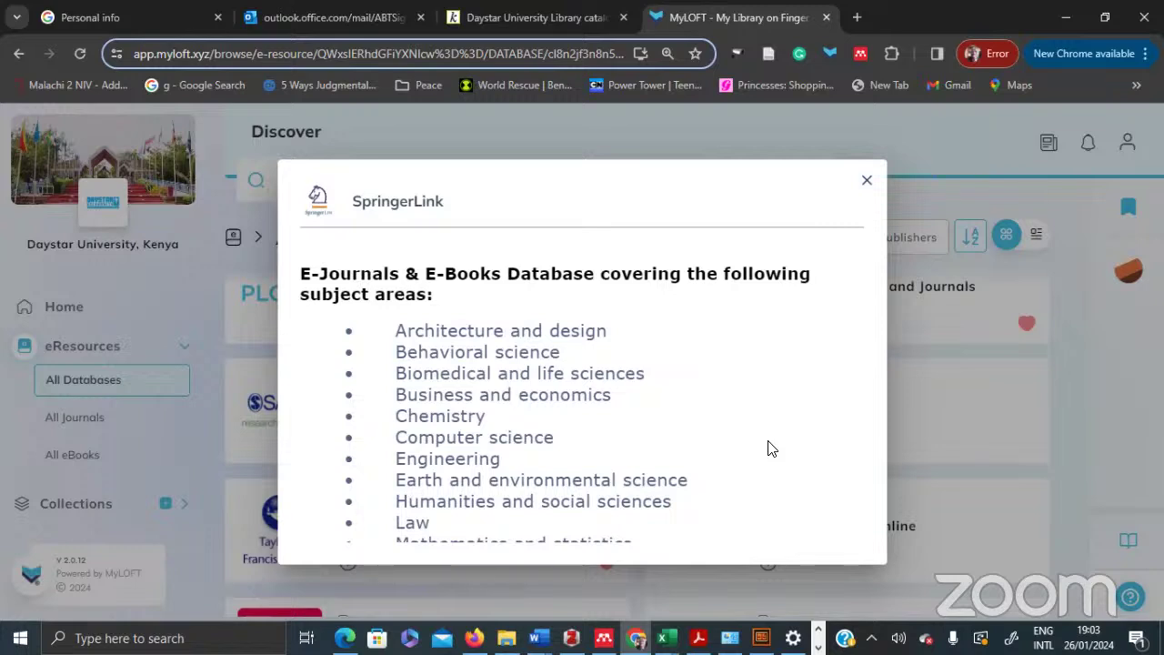
pyautogui.click(866, 184)
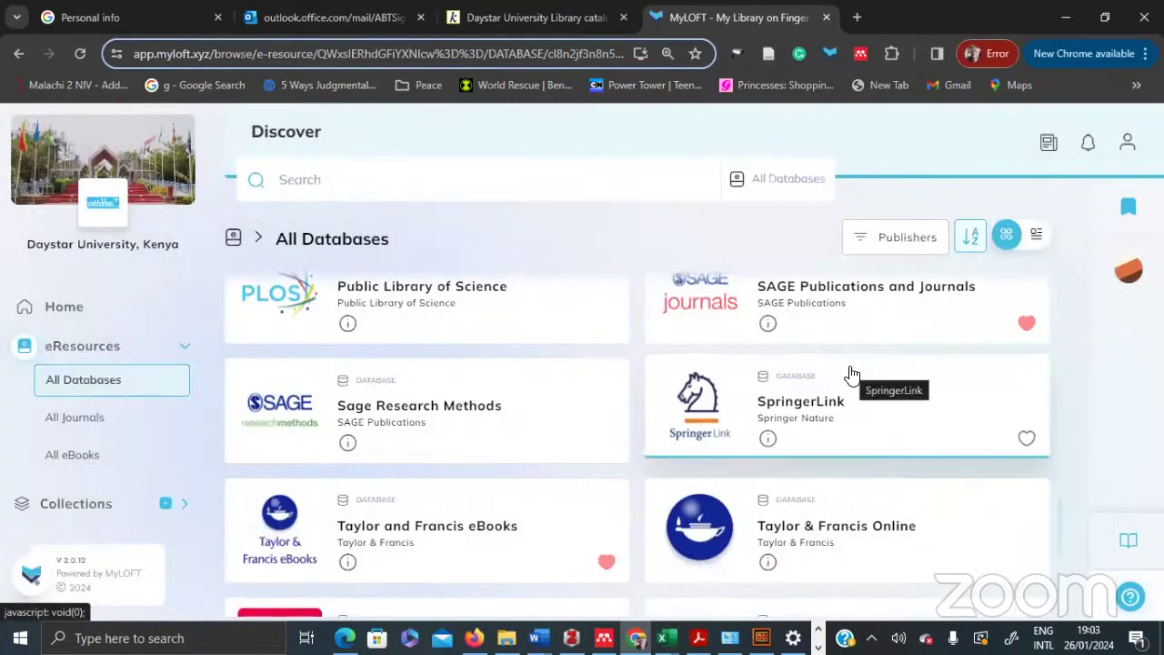
pyautogui.scroll(-1, 850, 374)
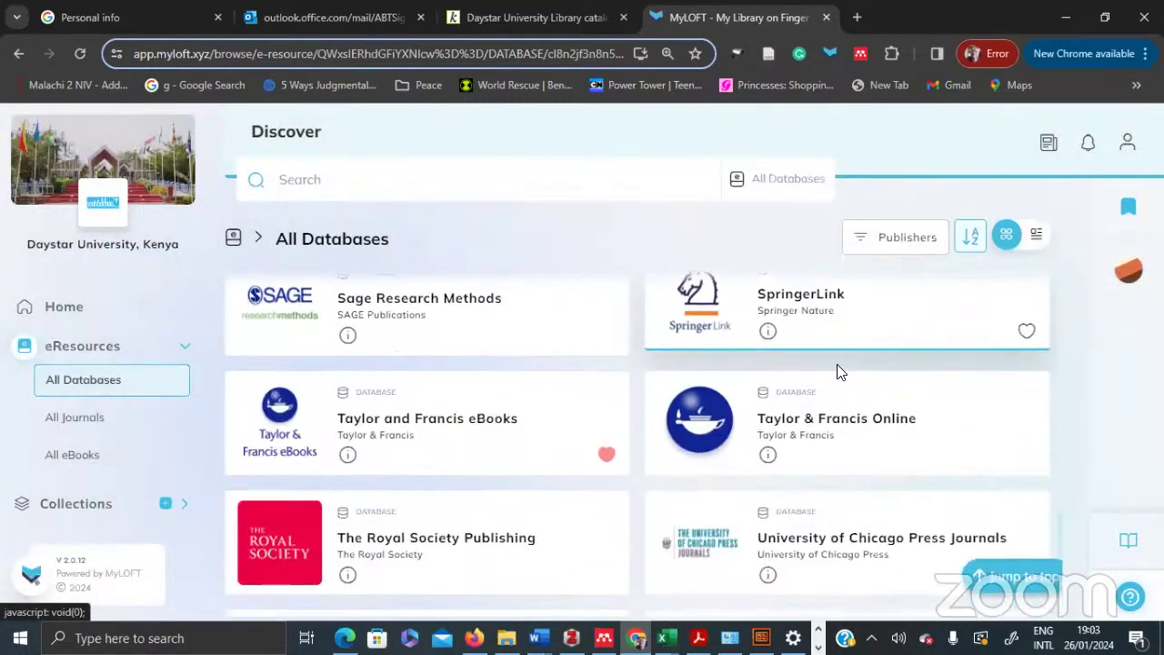
# View and close the Taylor and Francis eBooks and Taylor & Francis Online subjects
pyautogui.click(347, 449)
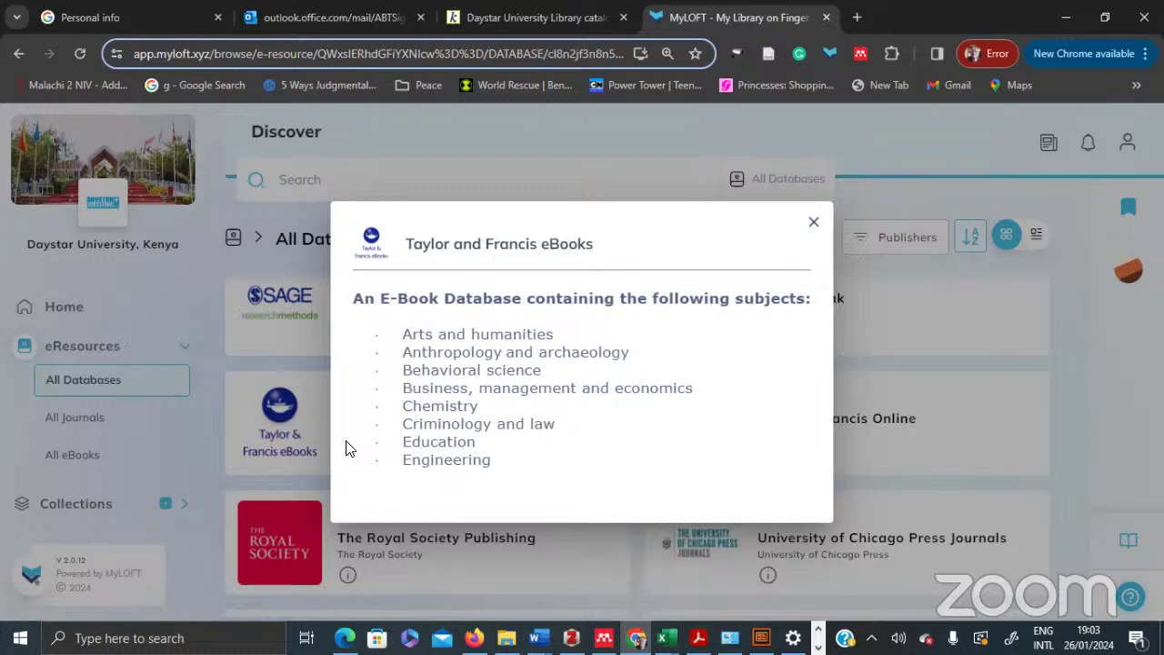
pyautogui.click(816, 224)
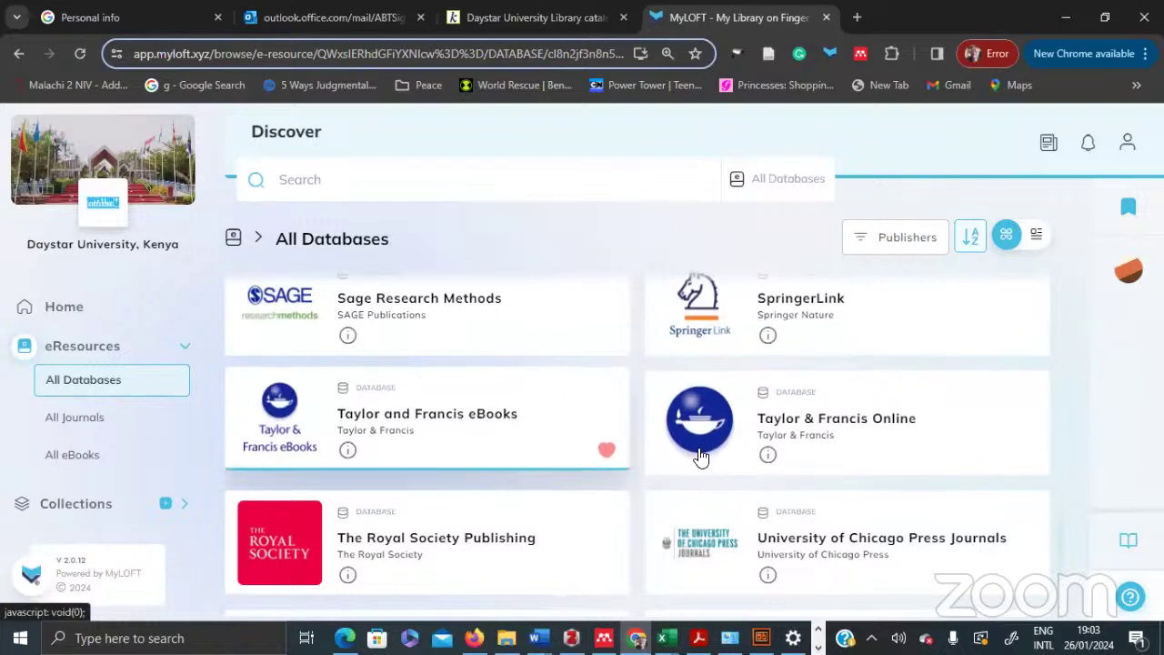
pyautogui.click(768, 453)
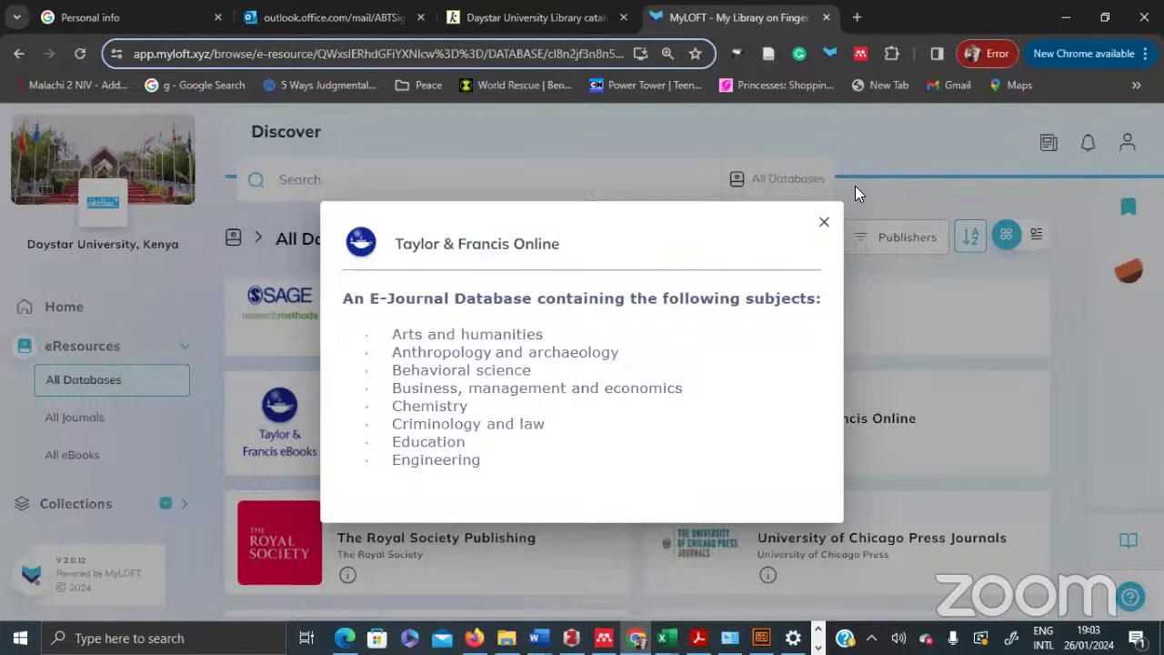
pyautogui.click(823, 223)
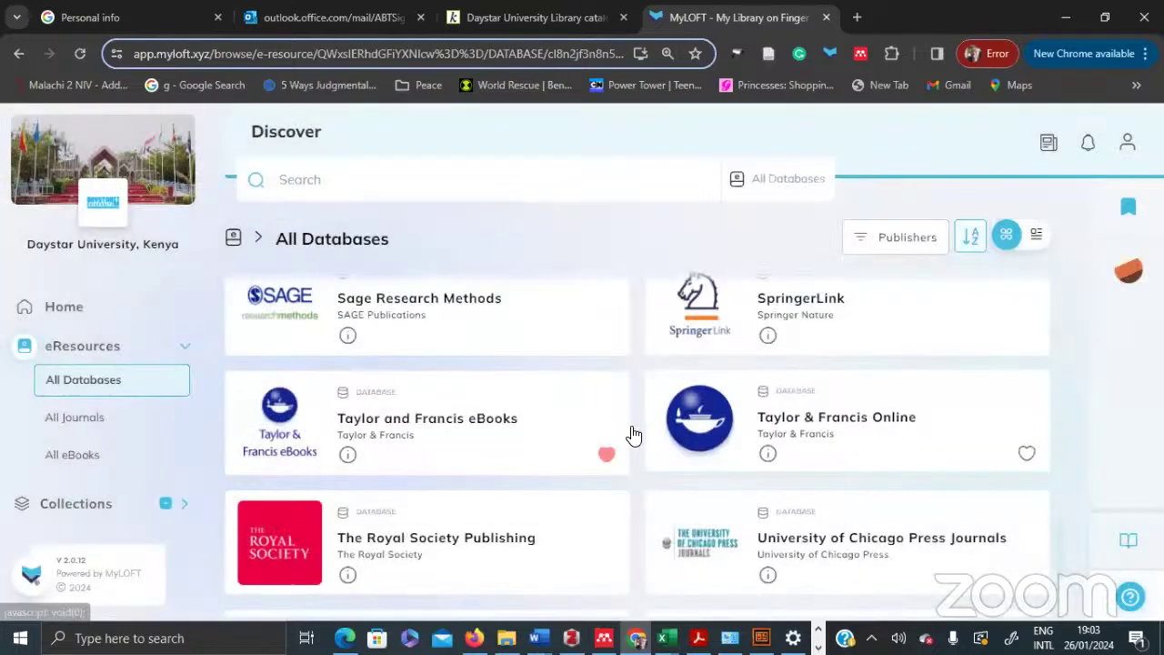
# Check the Royal Society Publishing description, then open University of Chicago Press Journals
pyautogui.click(348, 571)
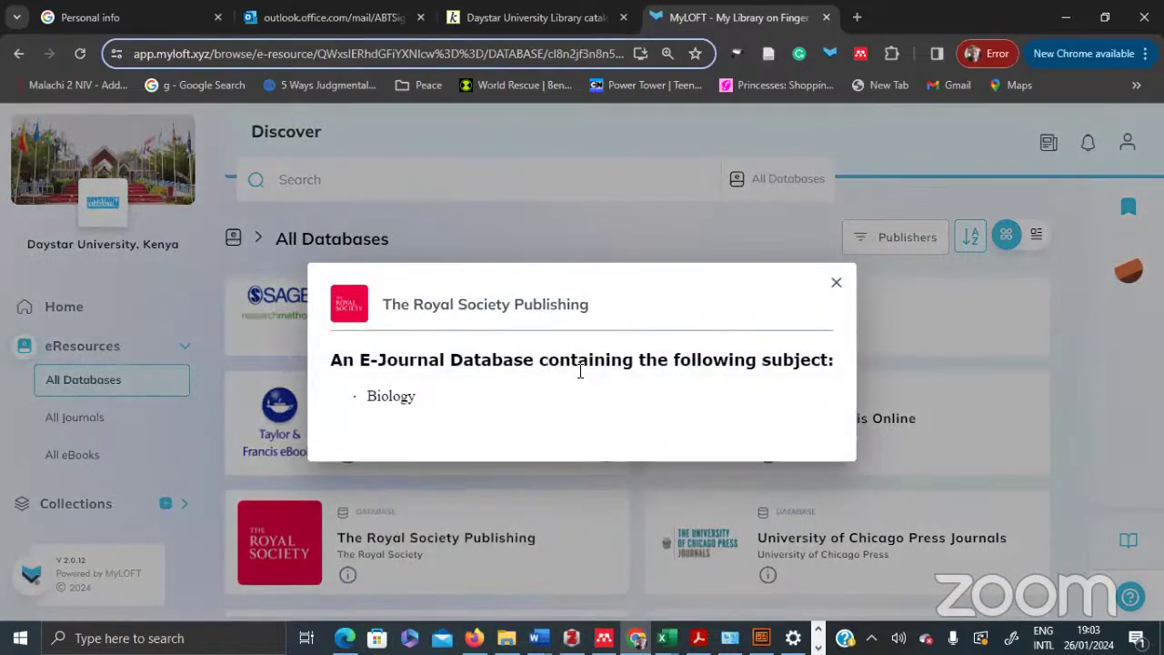
pyautogui.click(837, 288)
pyautogui.scroll(-1, 767, 470)
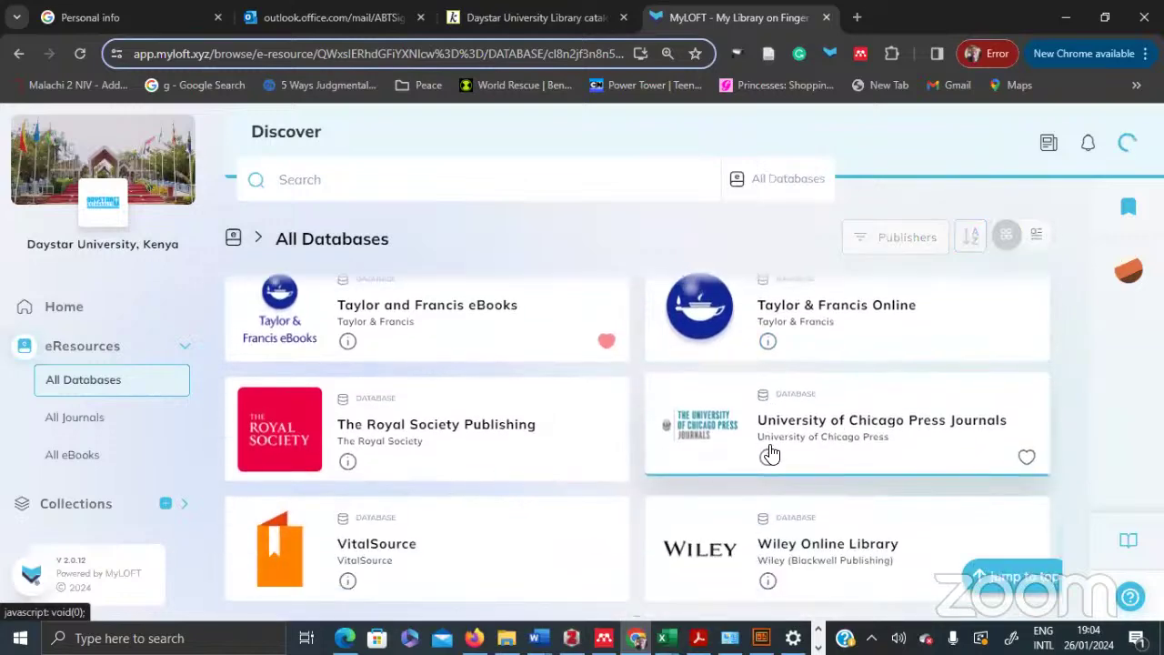
pyautogui.click(771, 454)
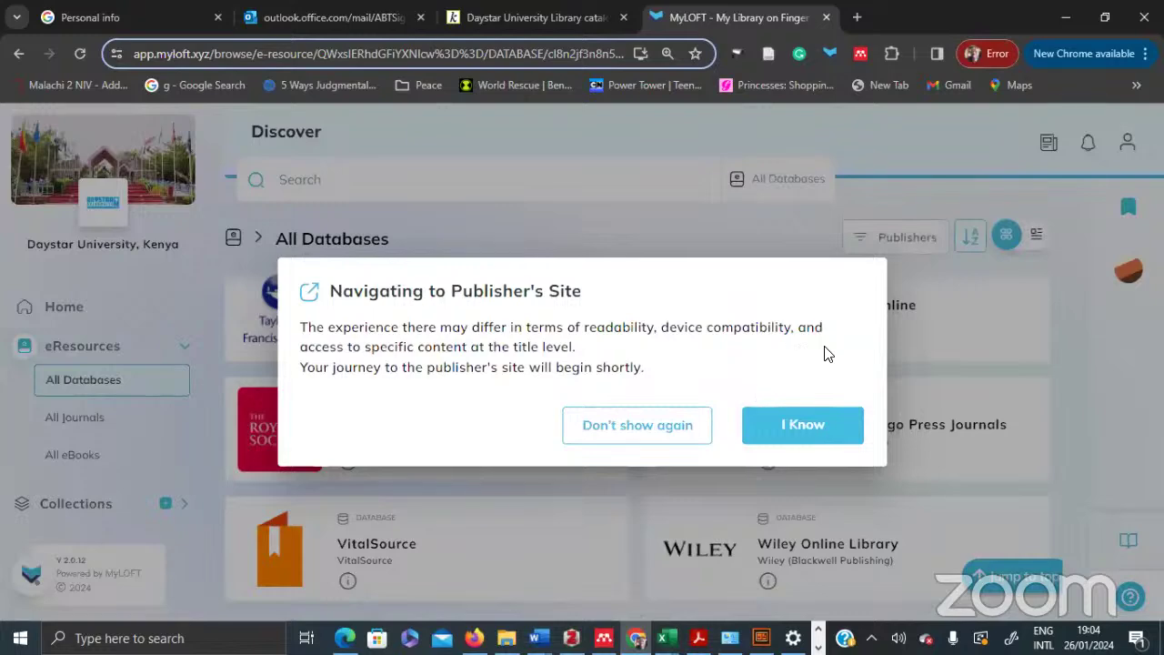
# Turn off the publisher-site redirect notice and return to the MyLOFT database list
pyautogui.click(689, 426)
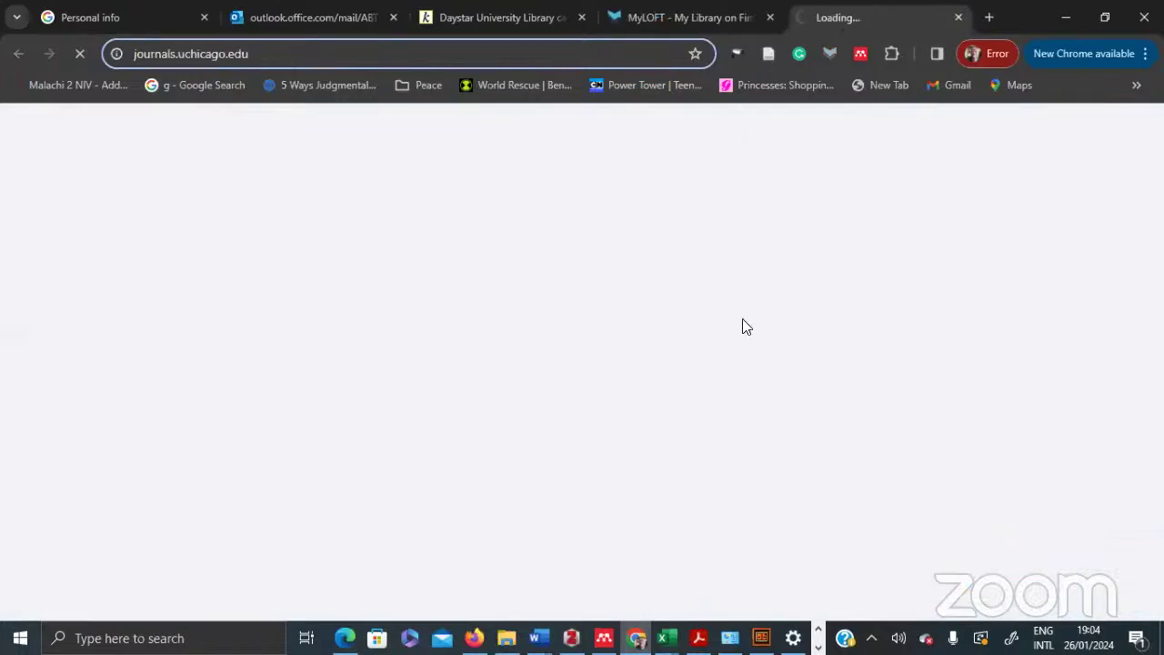
pyautogui.click(728, 20)
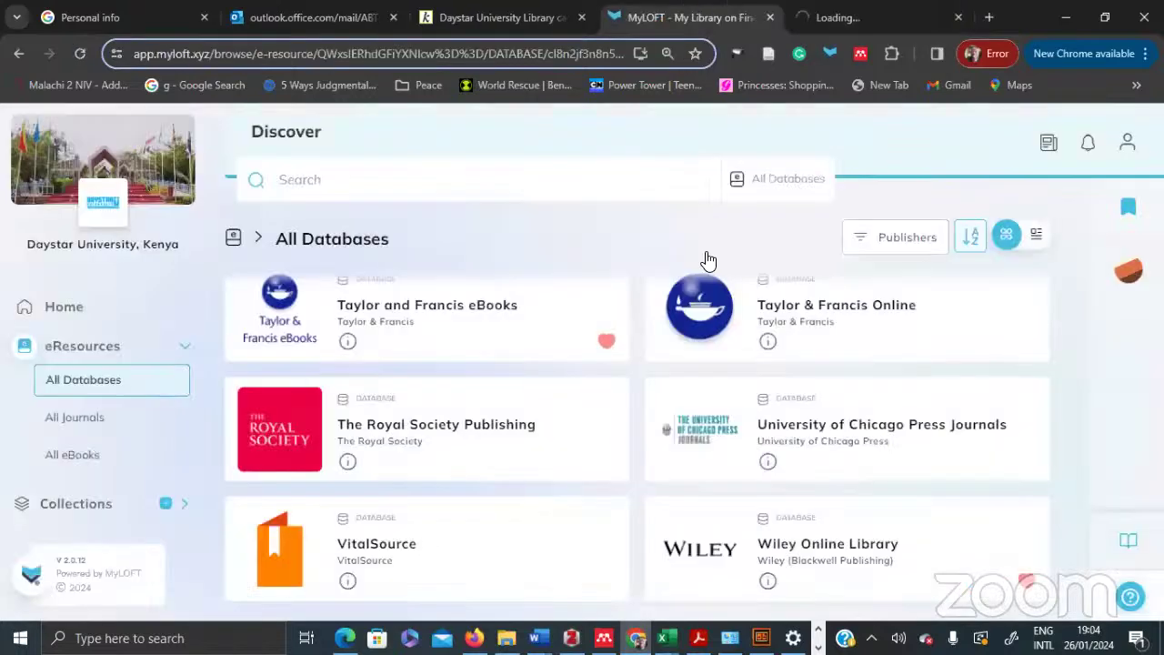
pyautogui.scroll(-1, 709, 261)
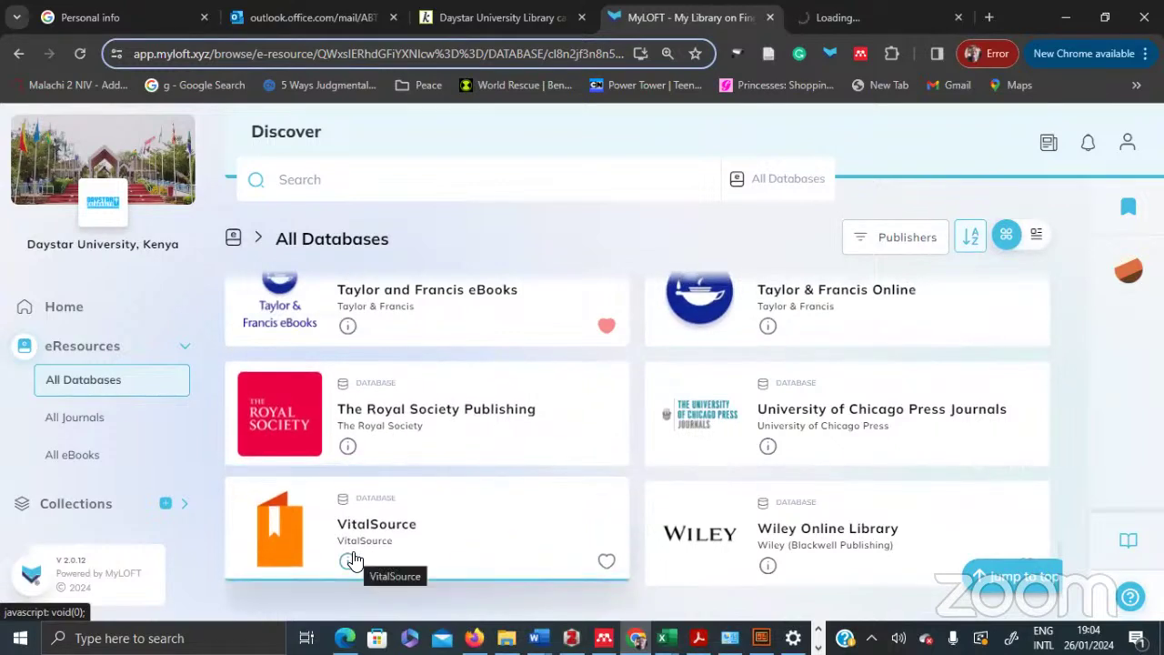
pyautogui.click(351, 560)
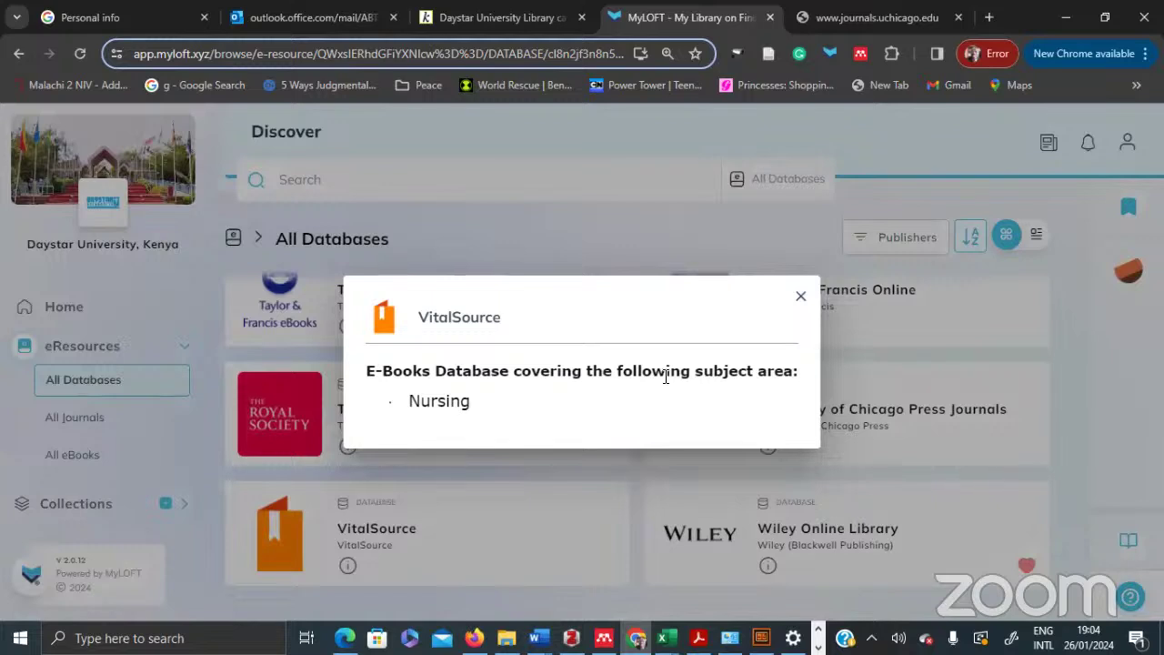
pyautogui.click(800, 298)
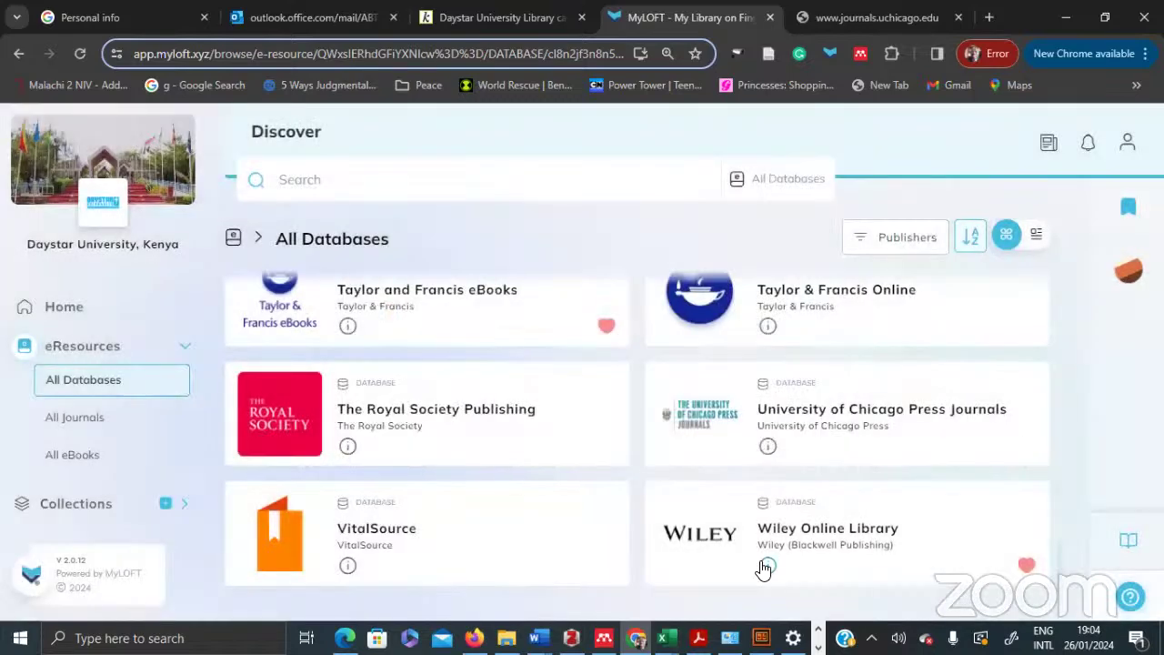
pyautogui.click(768, 564)
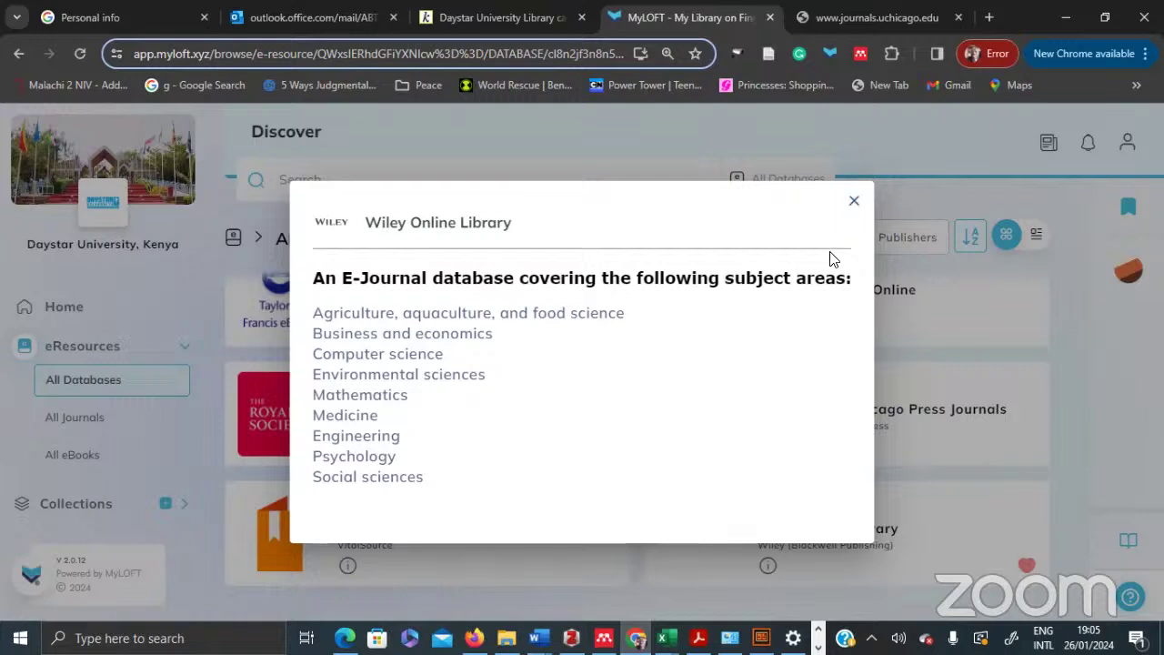
pyautogui.click(854, 204)
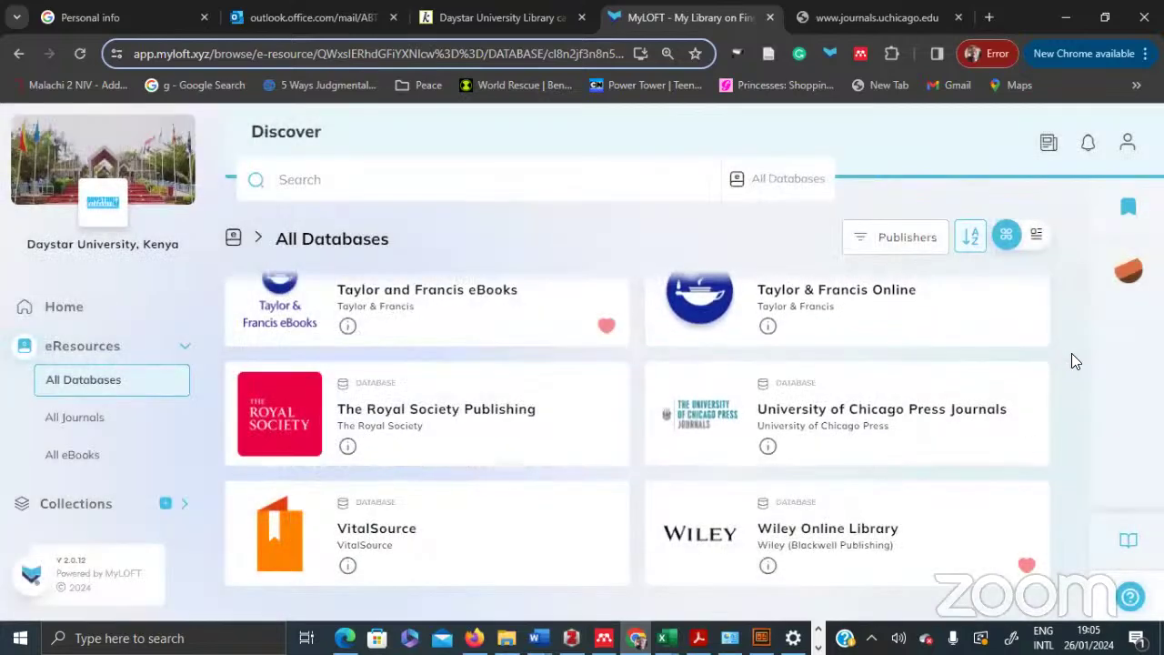
pyautogui.scroll(5, 1072, 355)
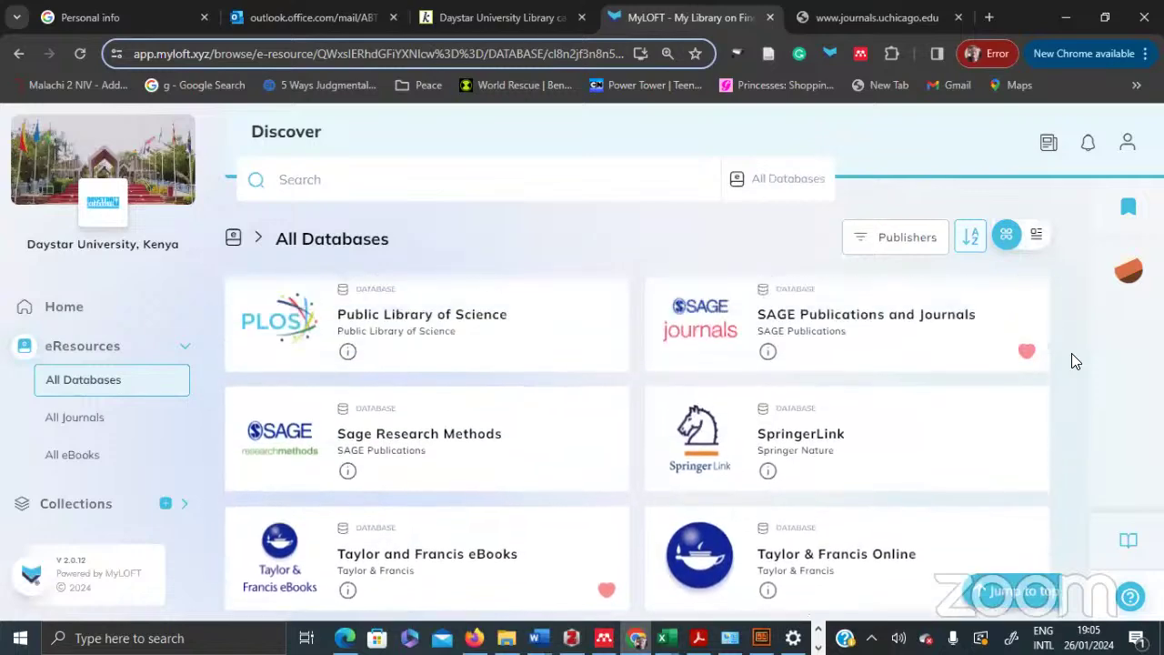
pyautogui.scroll(2, 1071, 355)
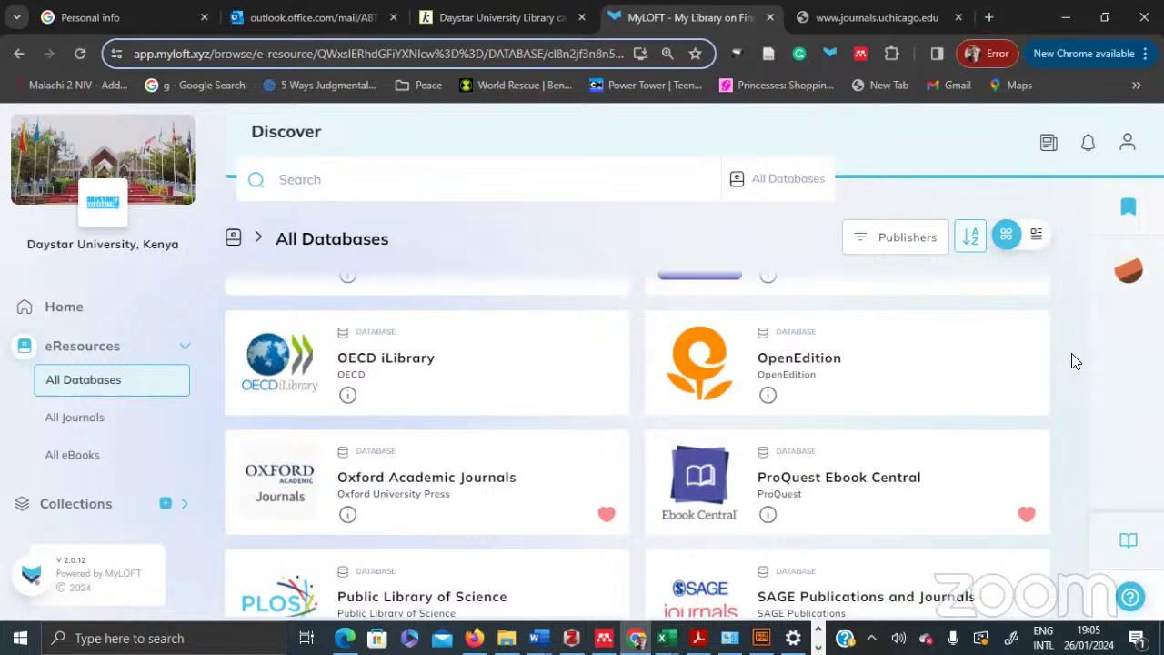
# Launch ProQuest Ebook Central from MyLOFT's All Databases grid into a new tab
pyautogui.moveTo(1105, 364)
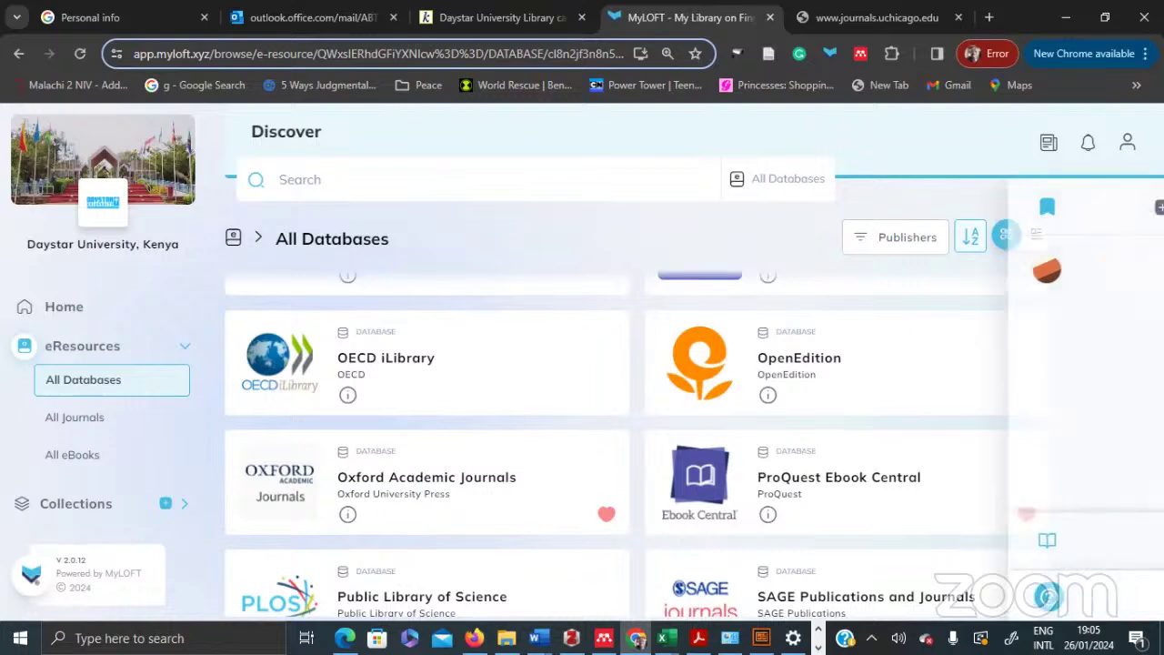
pyautogui.click(872, 482)
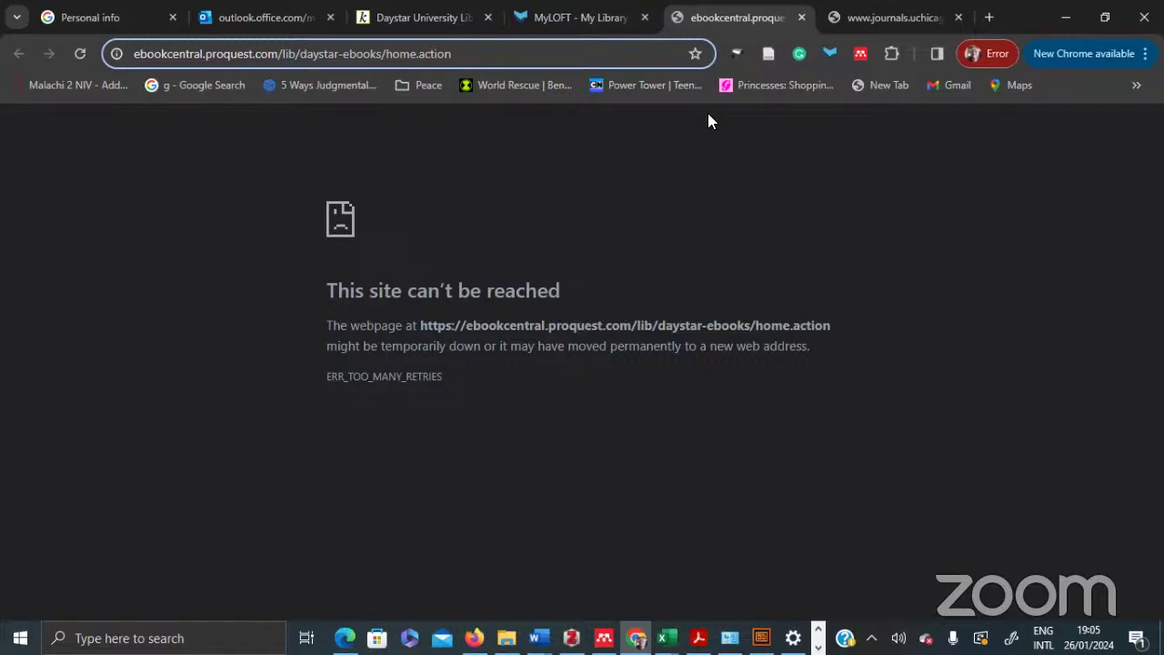
# Reload the failing ProQuest Ebook Central tab, then go back to MyLOFT's All Databases list
pyautogui.click(613, 18)
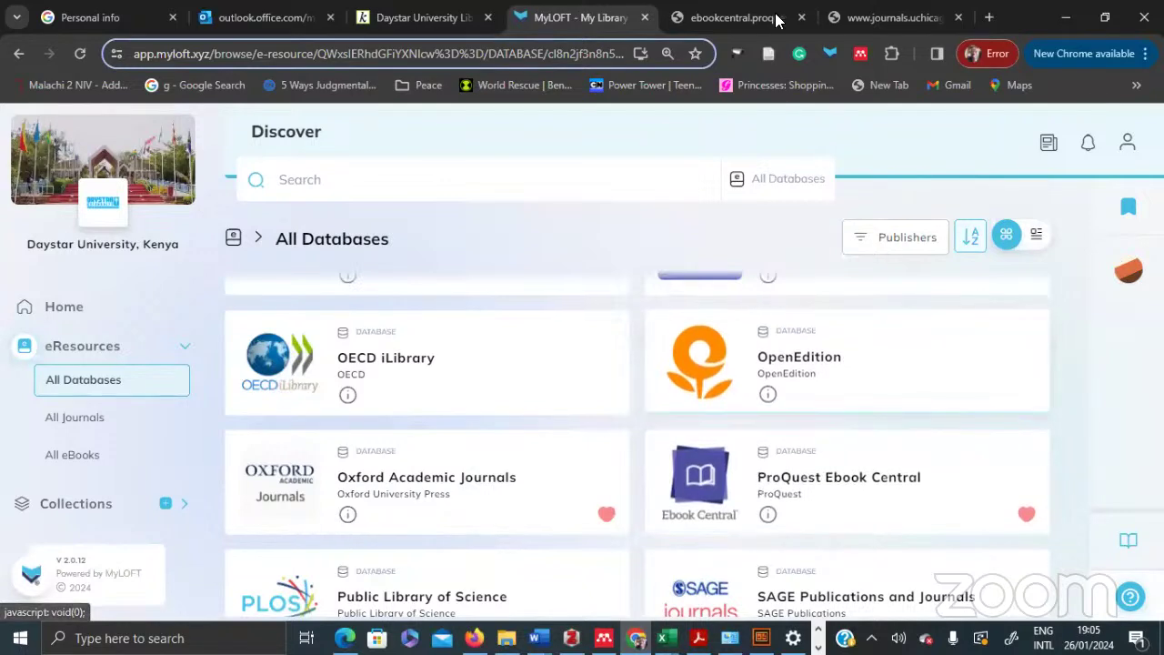
pyautogui.click(770, 20)
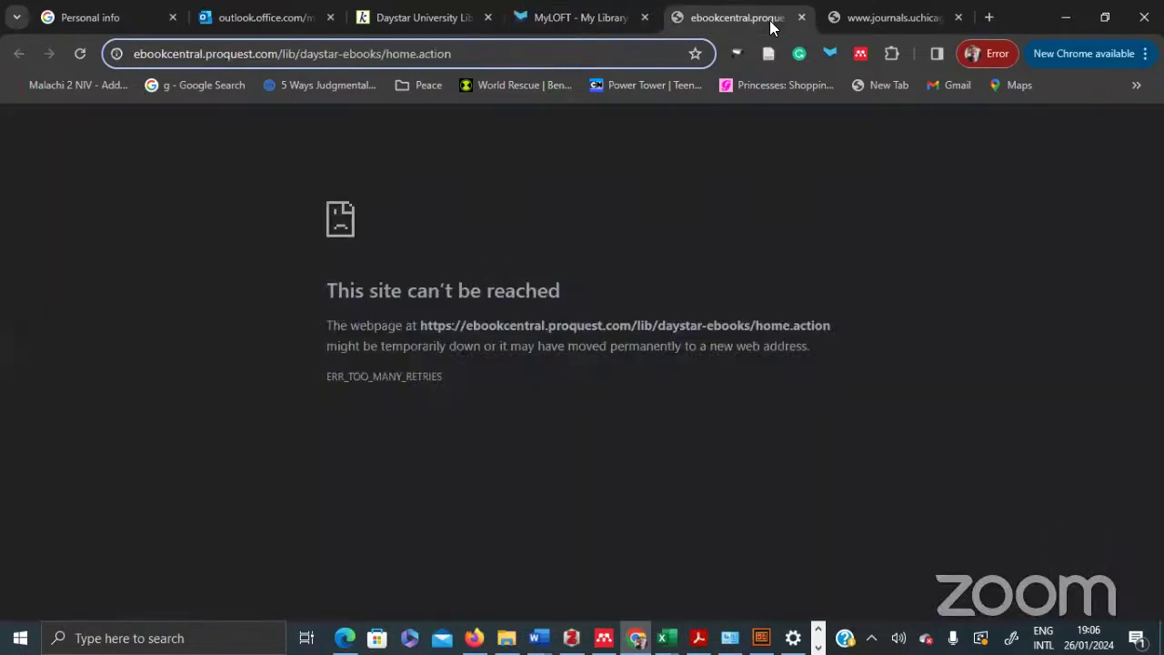
pyautogui.click(546, 17)
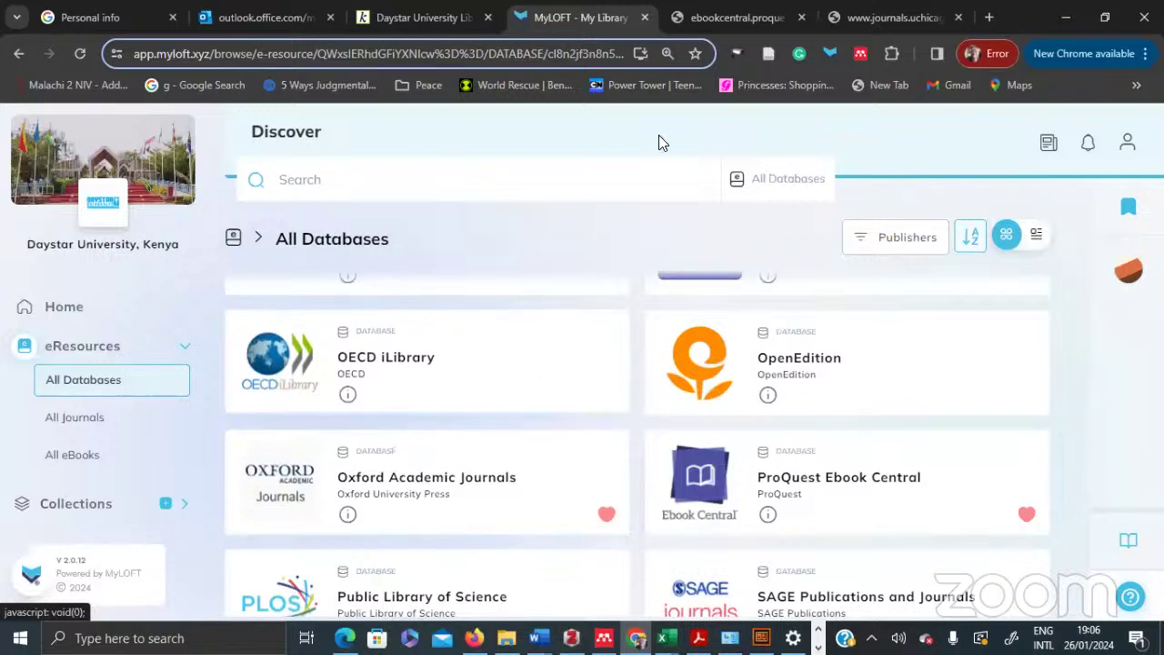
pyautogui.click(727, 16)
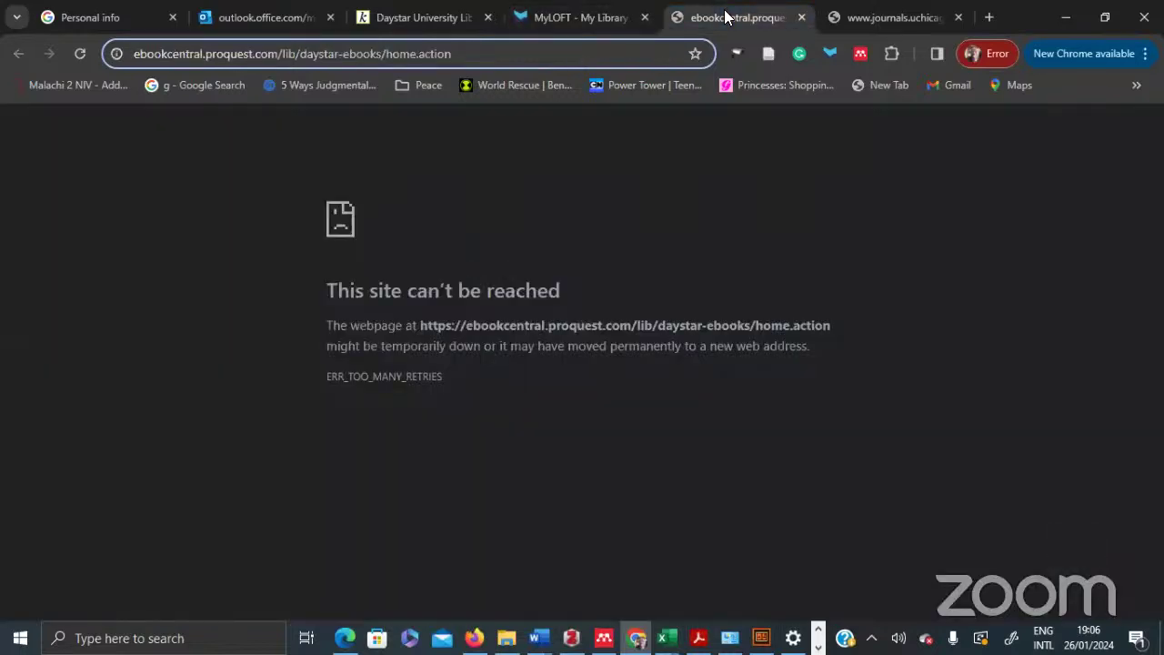
pyautogui.click(82, 53)
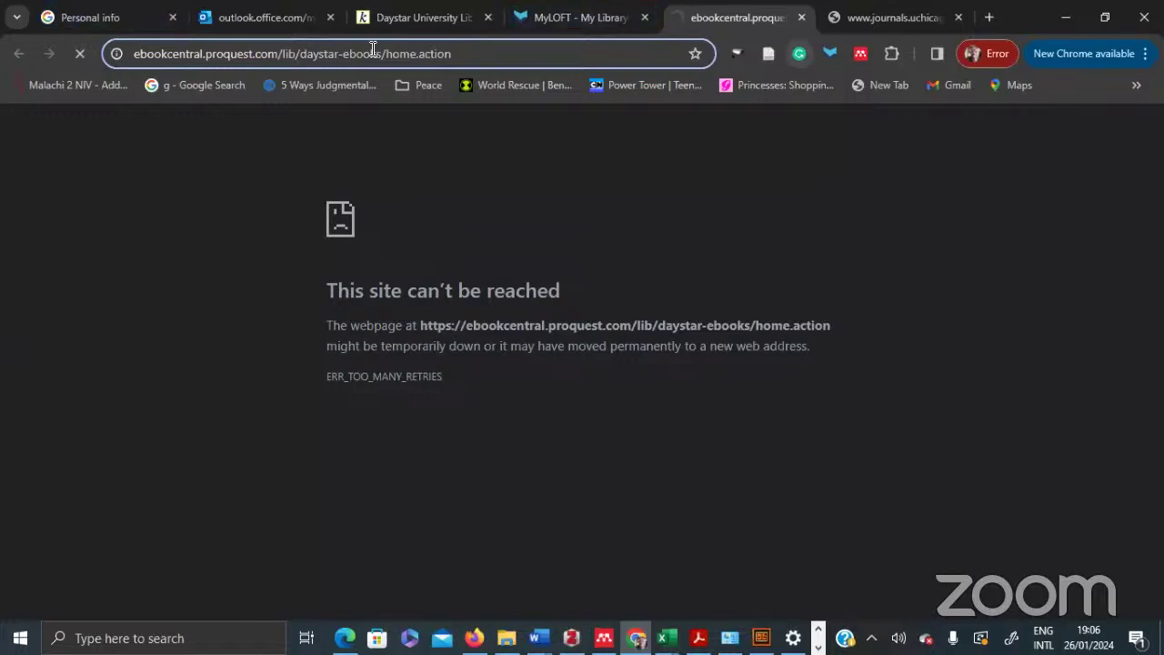
pyautogui.click(602, 24)
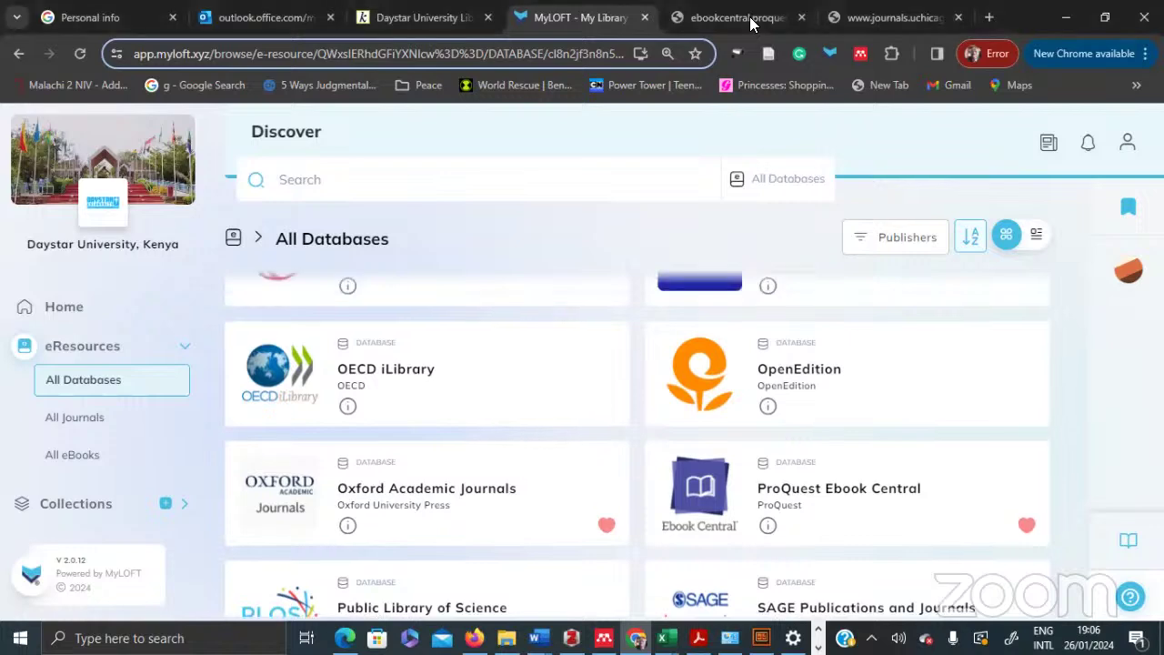
# Launch Elgaronline from the MyLOFT list in a new tab and return to the database list
pyautogui.scroll(3, 751, 24)
pyautogui.scroll(5, 750, 25)
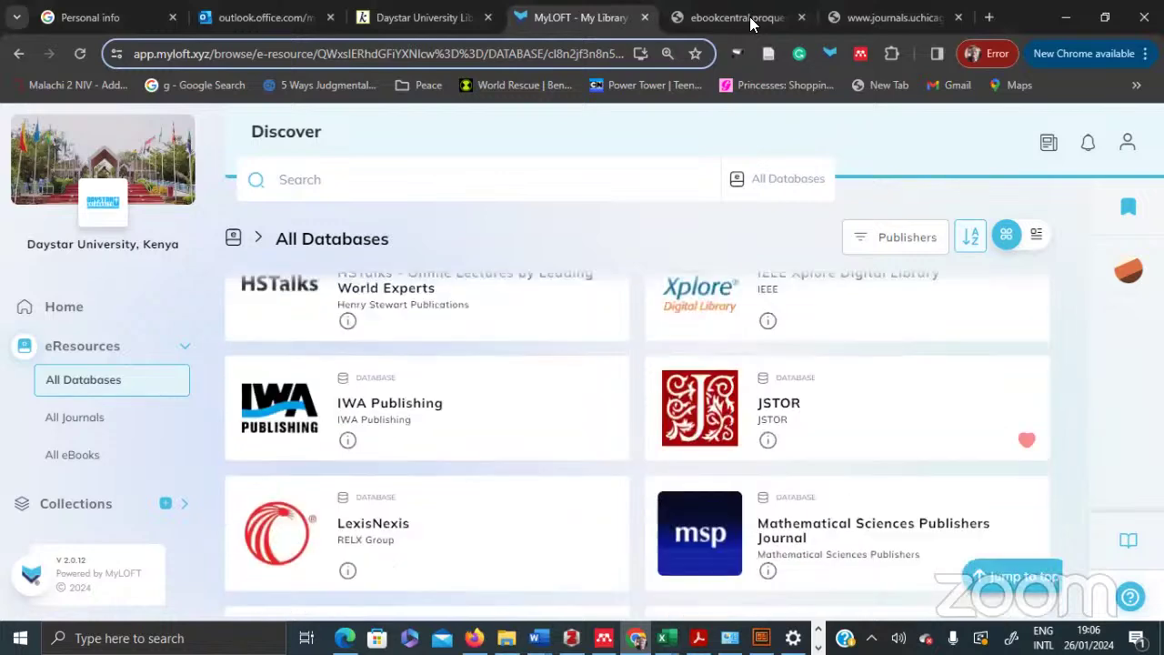
pyautogui.scroll(2, 751, 24)
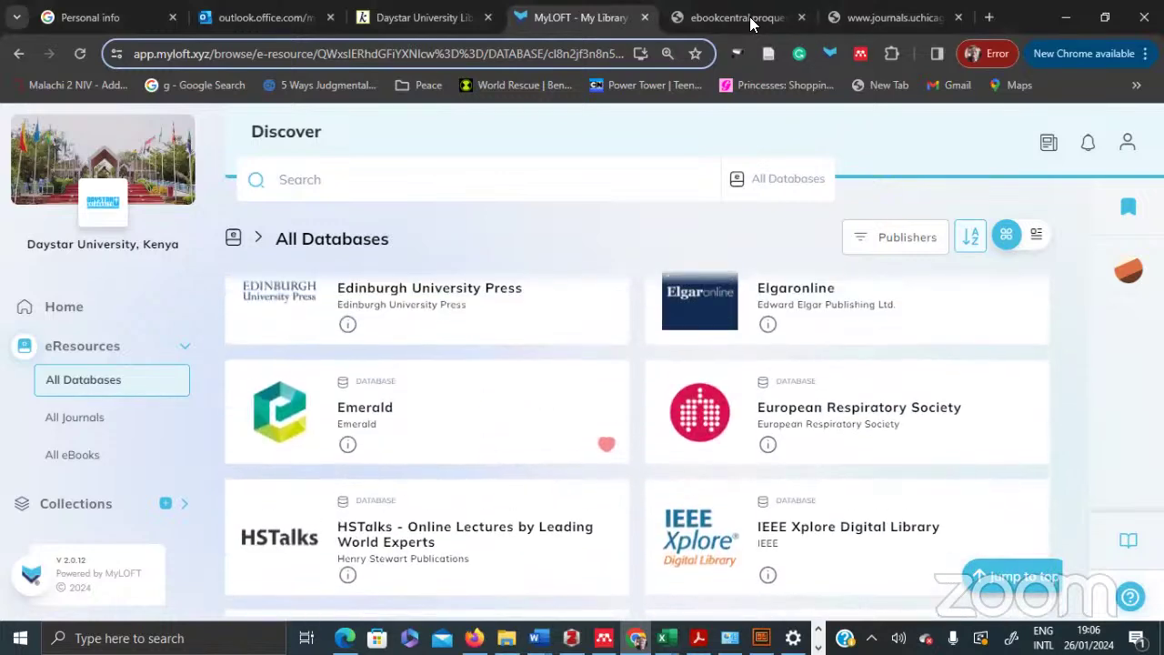
pyautogui.click(700, 399)
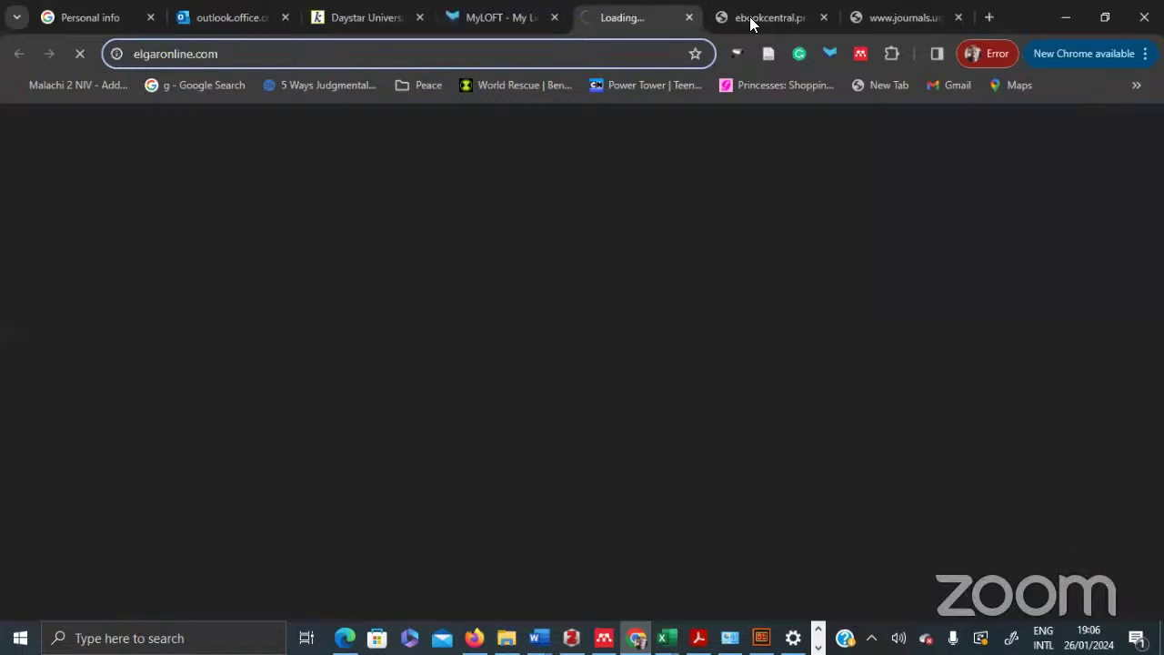
pyautogui.hotkey('ctrl', 'shift', 'Tab')
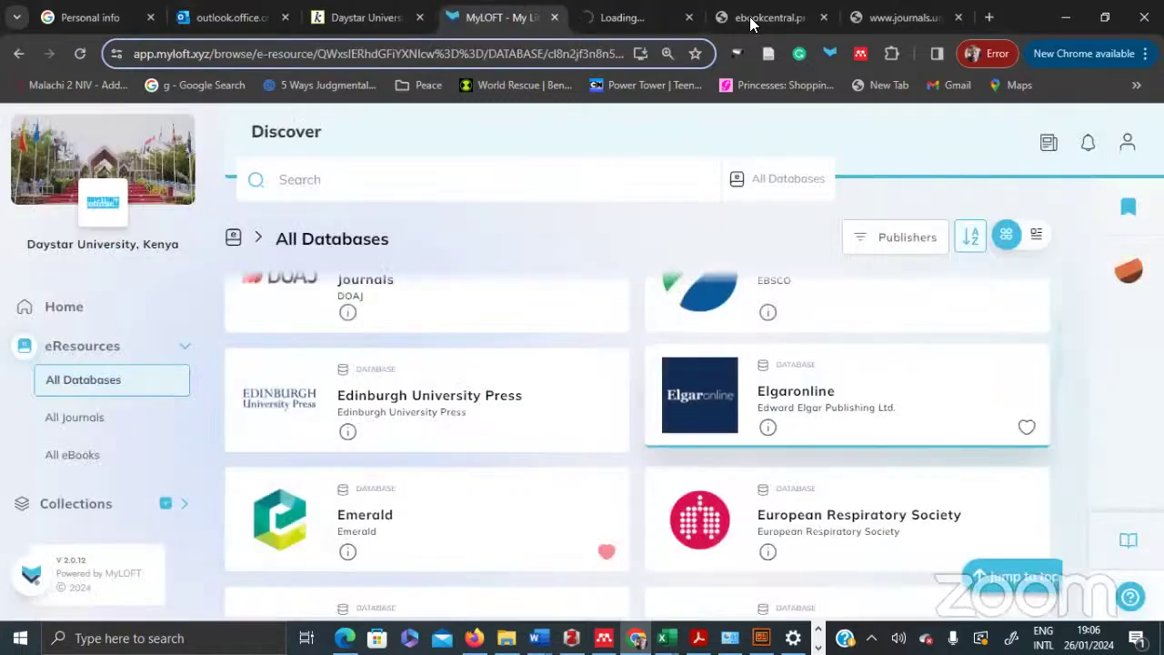
pyautogui.scroll(2, 751, 25)
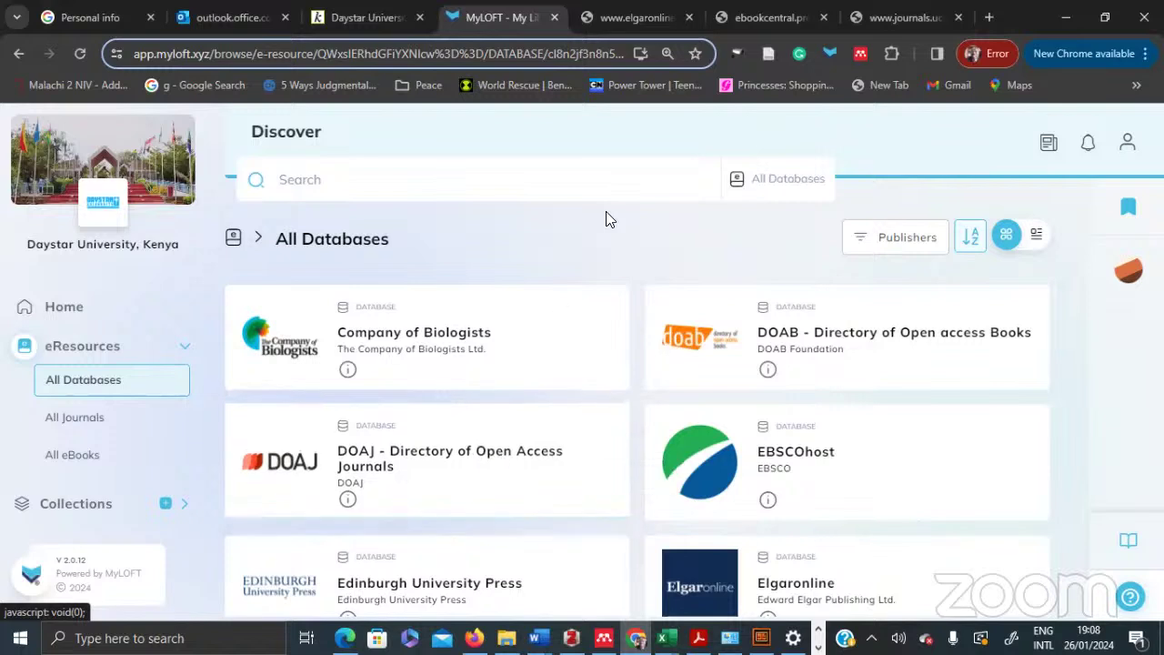
# Reload the ProQuest Ebook Central tab again and check whether Elgaronline loaded
pyautogui.click(763, 17)
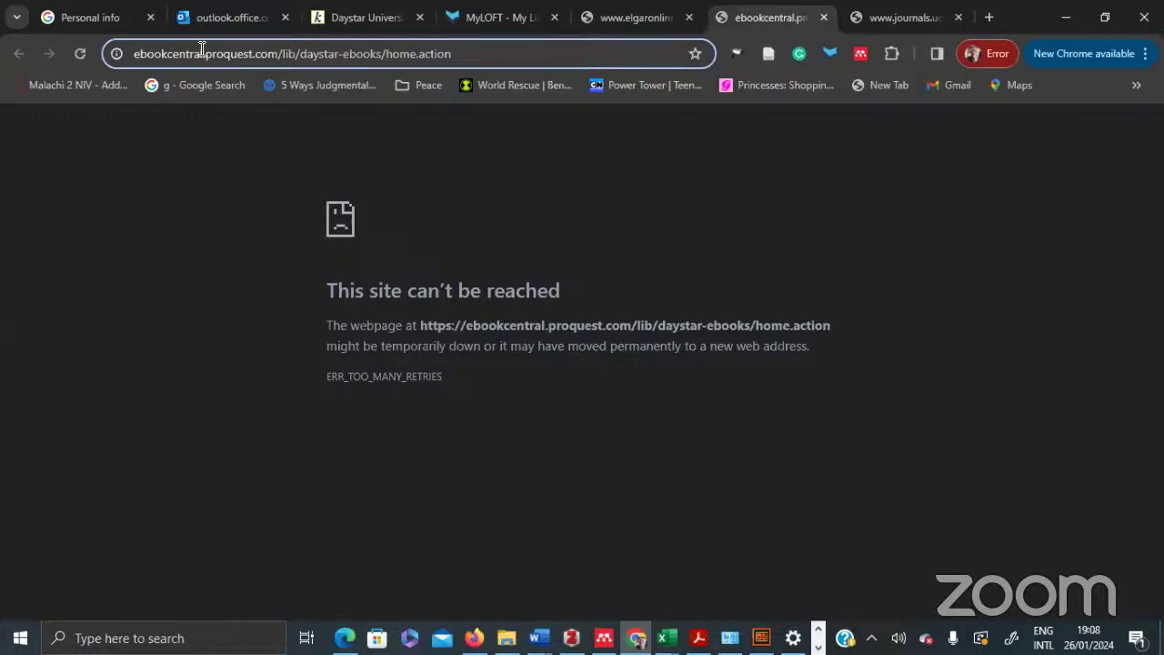
pyautogui.click(79, 53)
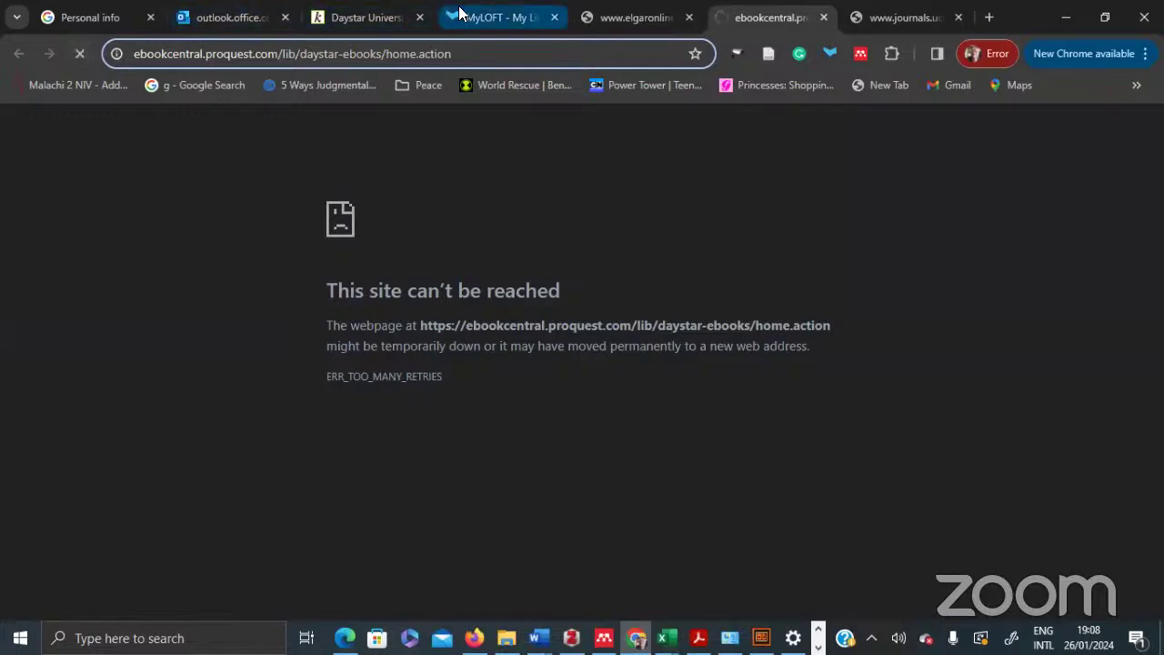
pyautogui.moveTo(566, 22)
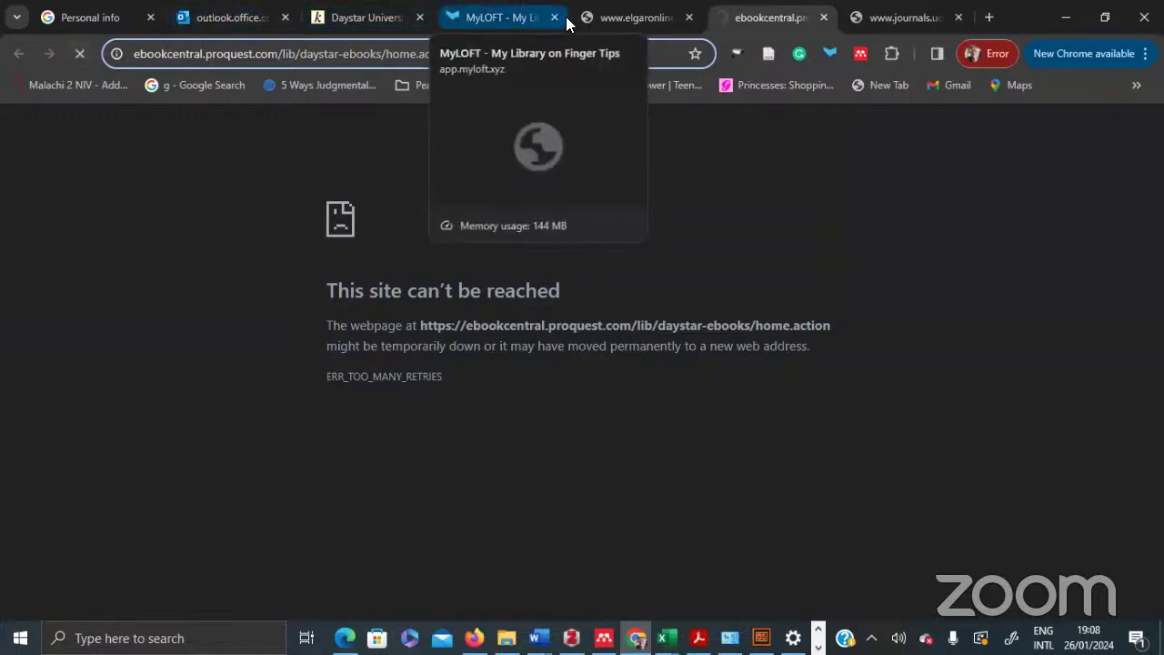
pyautogui.click(638, 22)
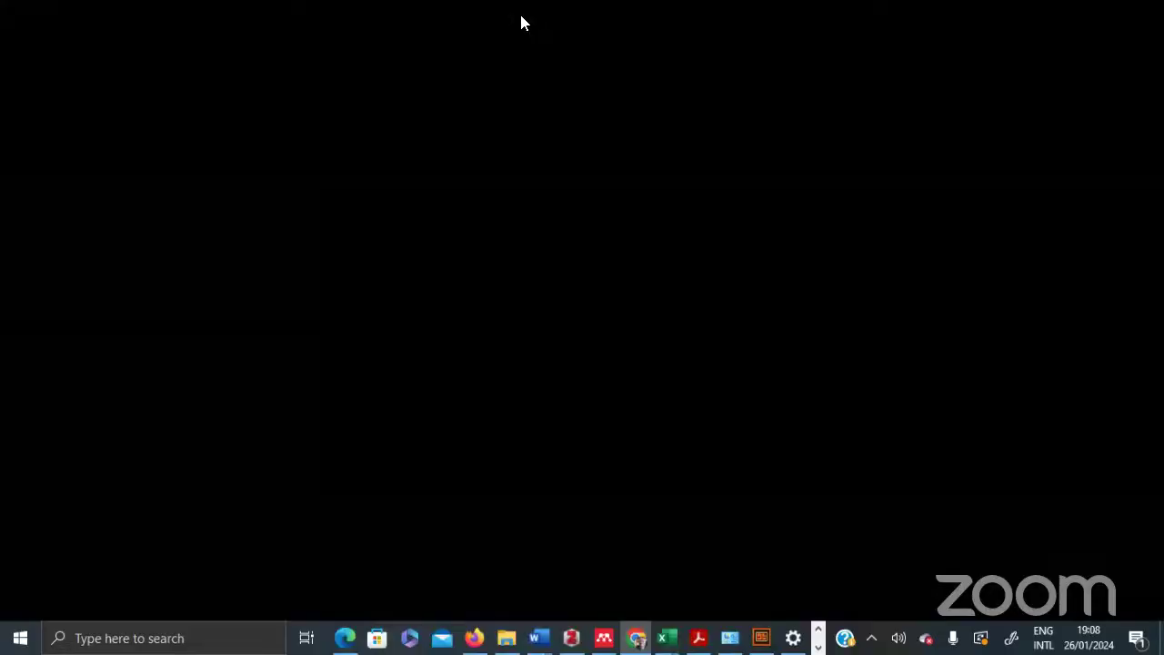
pyautogui.click(523, 23)
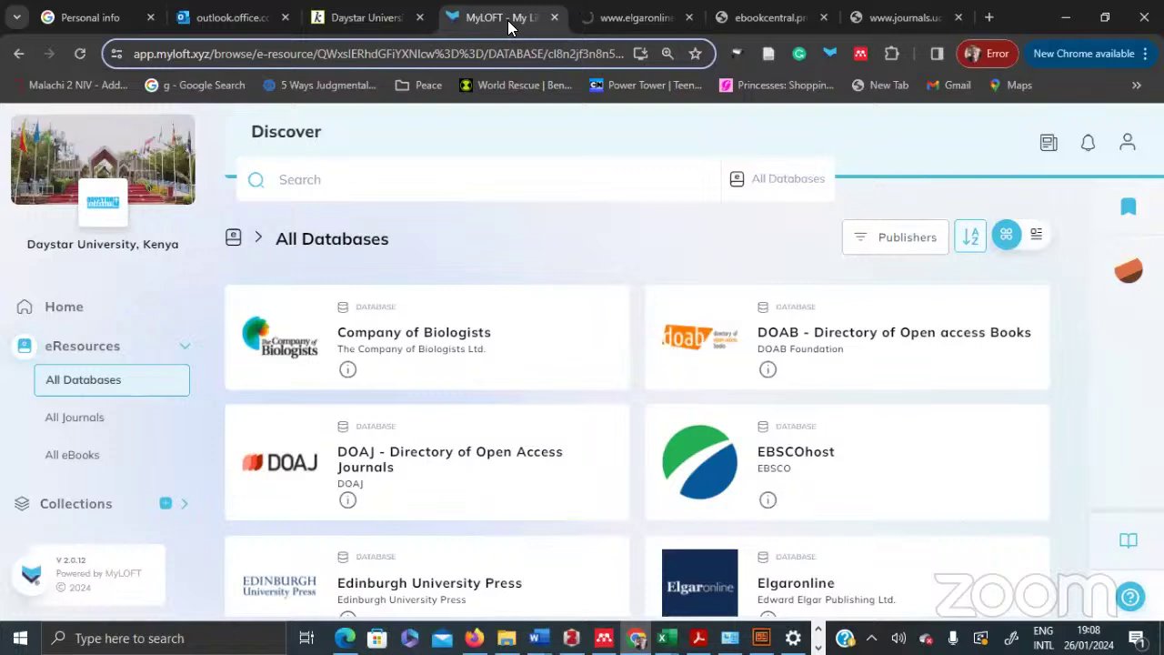
# Close the Elgaronline tab and end on the Ebook Central 'can't be reached' page
pyautogui.click(689, 18)
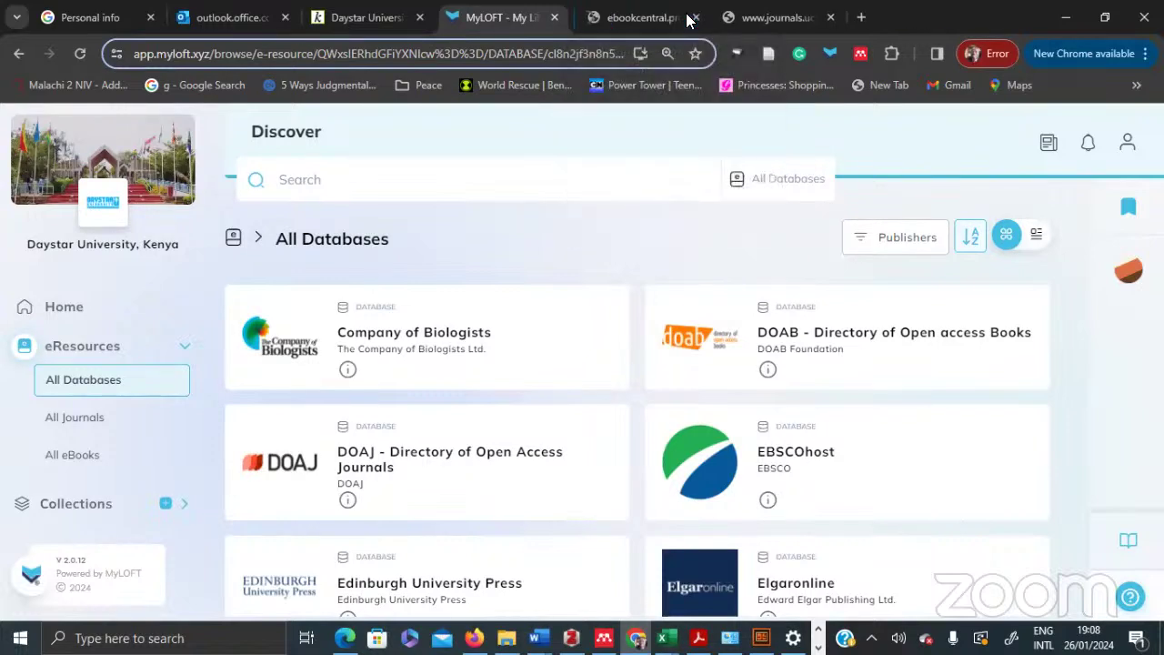
pyautogui.click(634, 20)
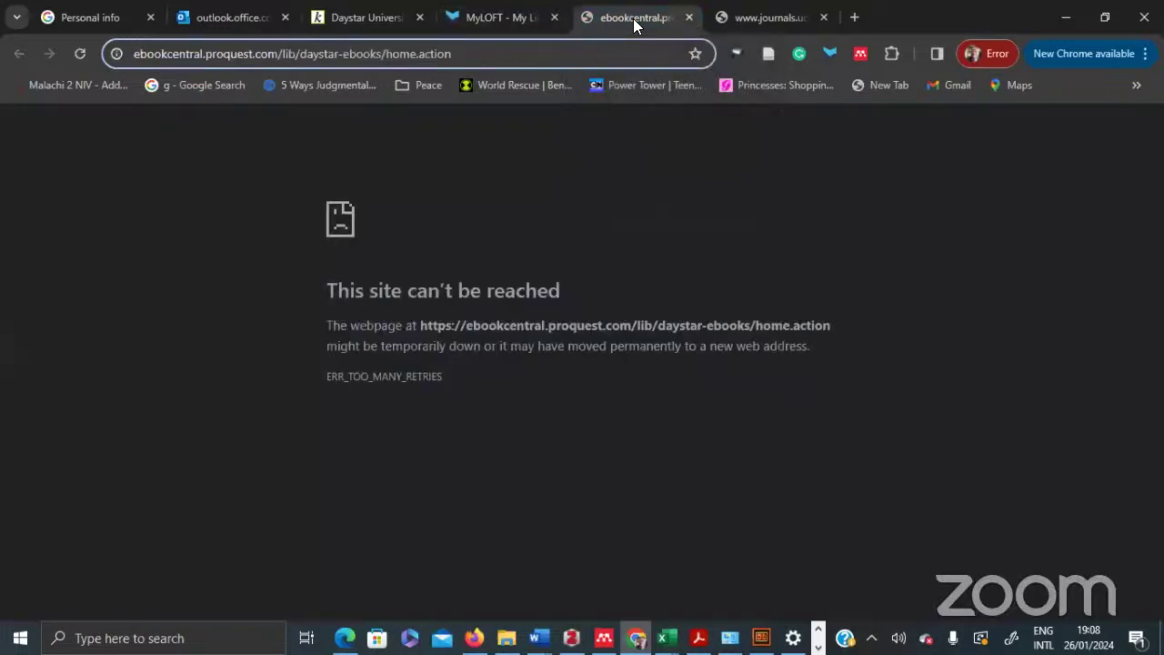
pyautogui.click(507, 22)
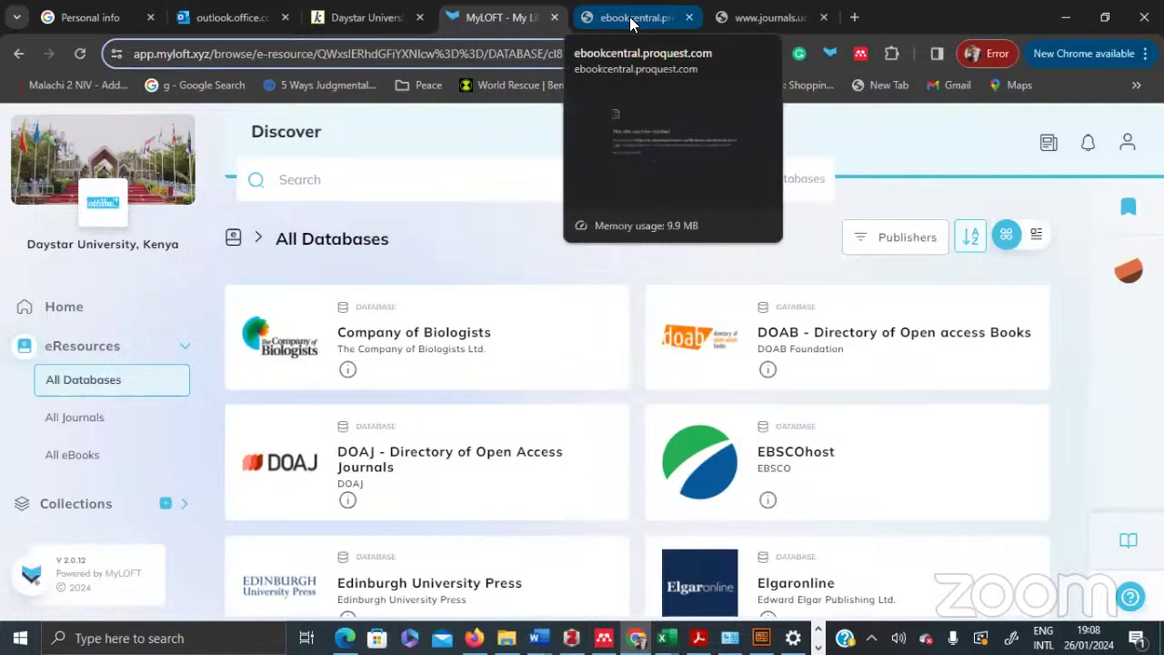
pyautogui.click(630, 22)
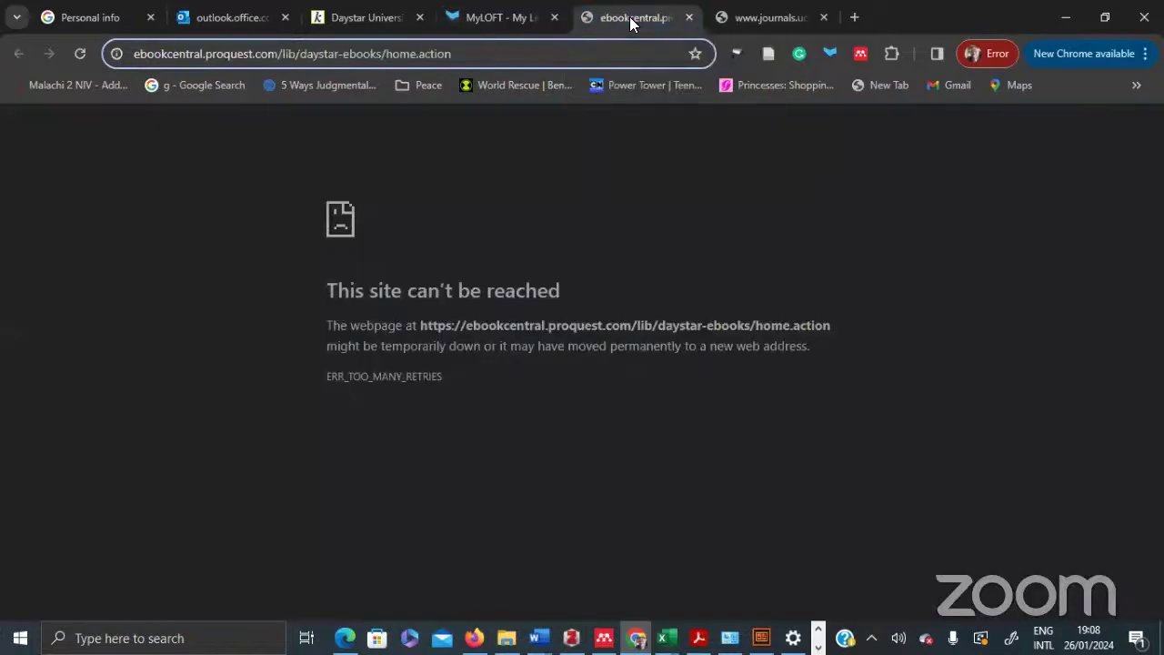
pyautogui.click(496, 21)
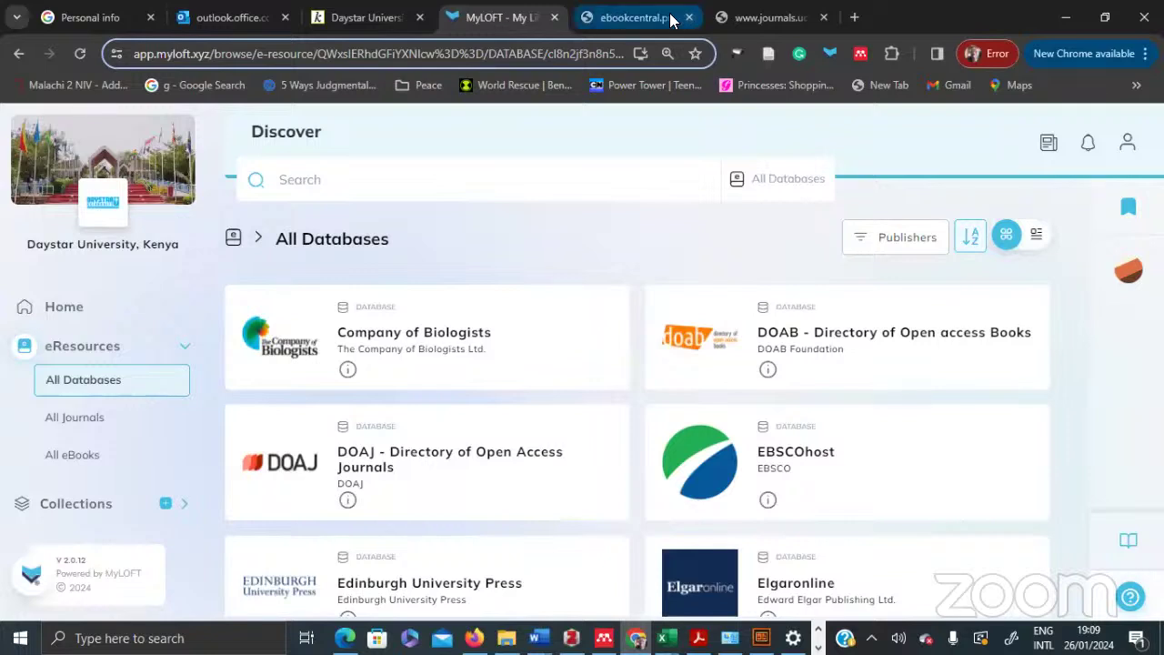
pyautogui.click(640, 28)
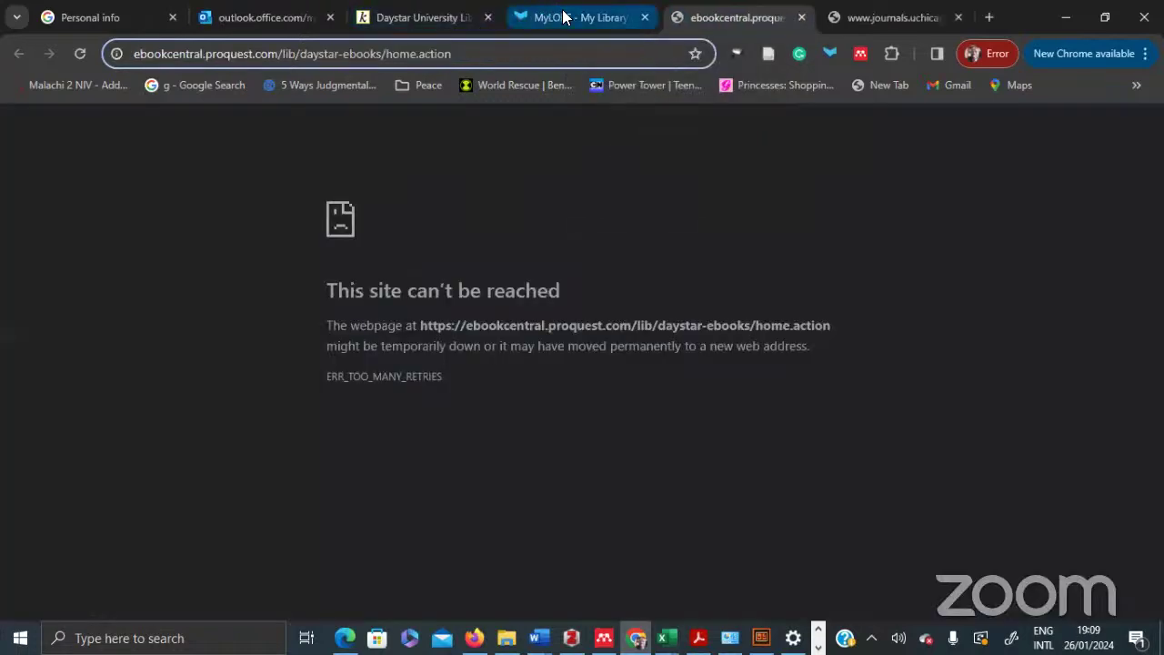
# Switch to the MyLOFT tab and get Daystar University's Ebook Central home page loaded
pyautogui.click(564, 22)
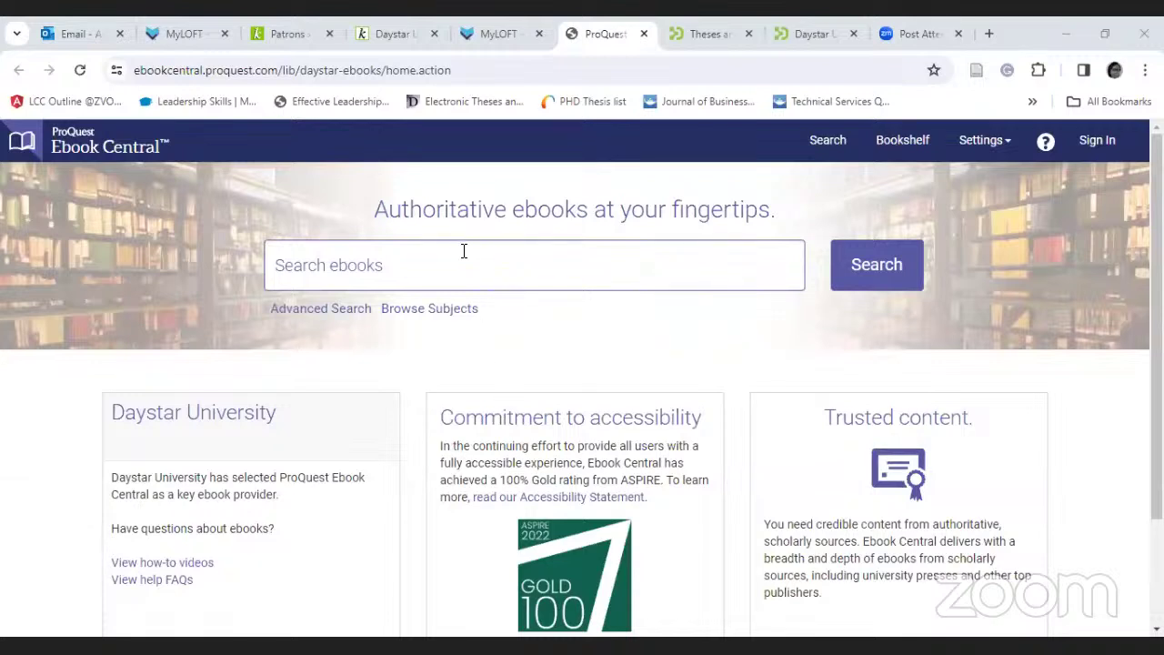
# Search the ebooks for 'statistics', returning 129264 results led by The Multivariate Social Scientist
pyautogui.click(351, 270)
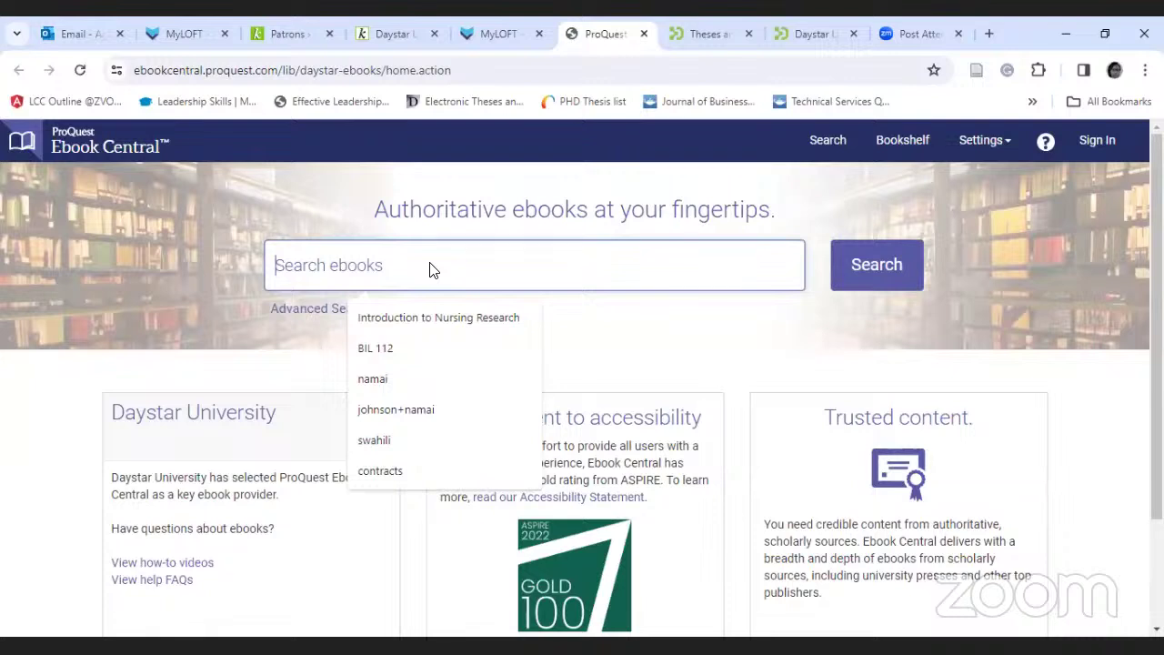
pyautogui.write('statis')
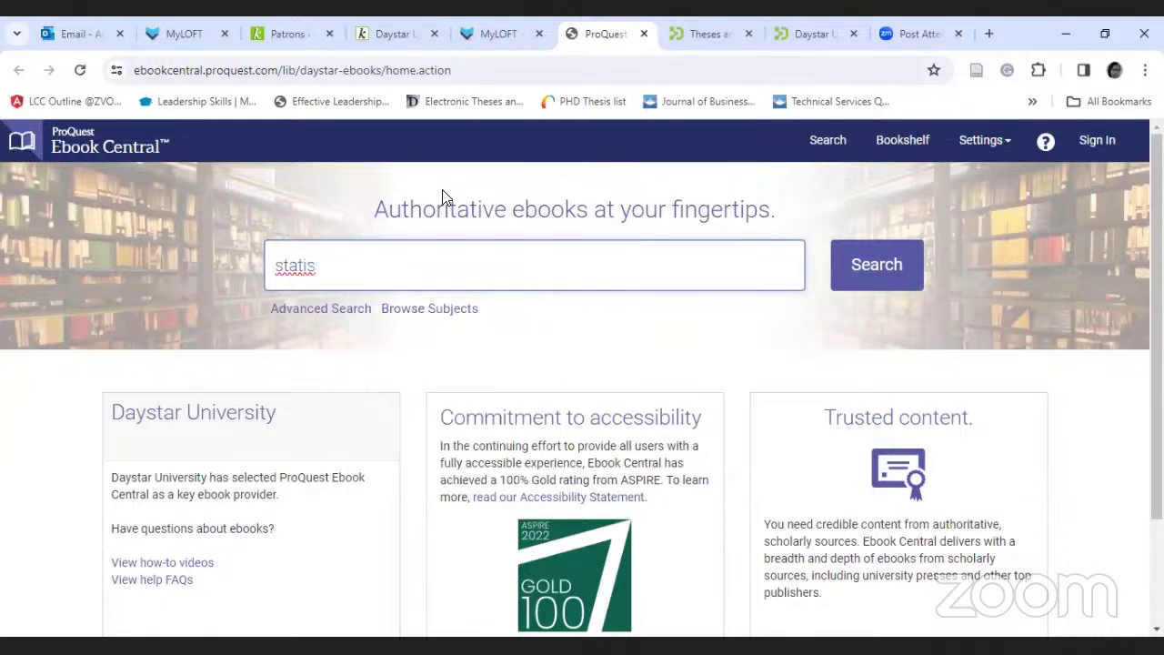
pyautogui.write('tics')
pyautogui.click(861, 263)
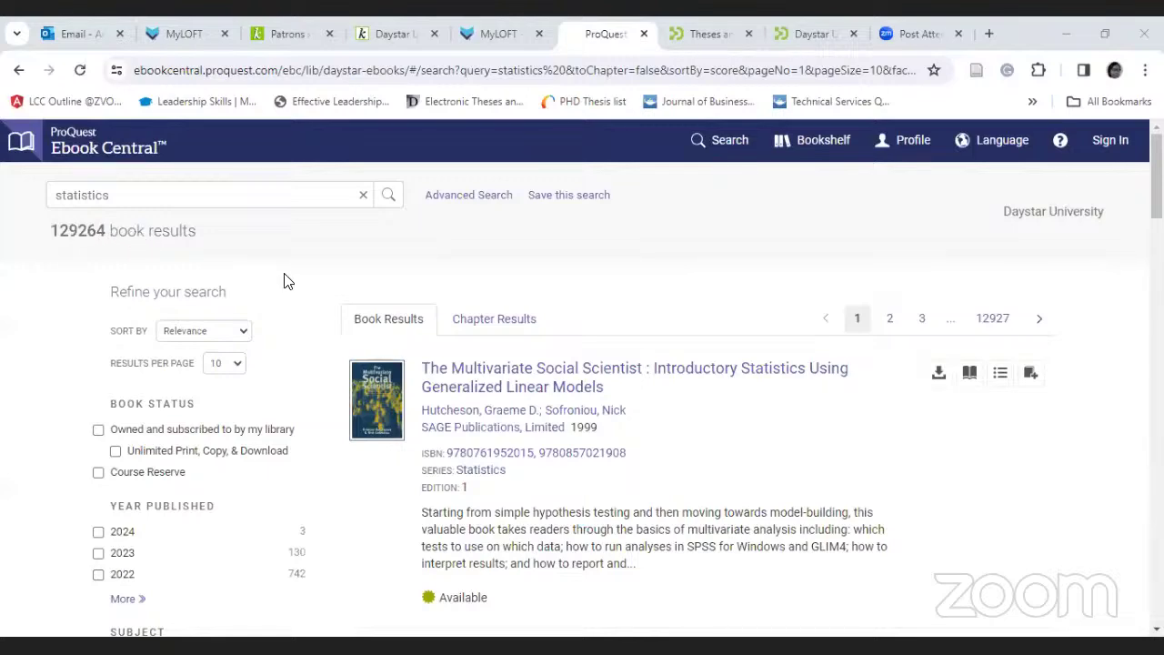
pyautogui.scroll(-2, 376, 312)
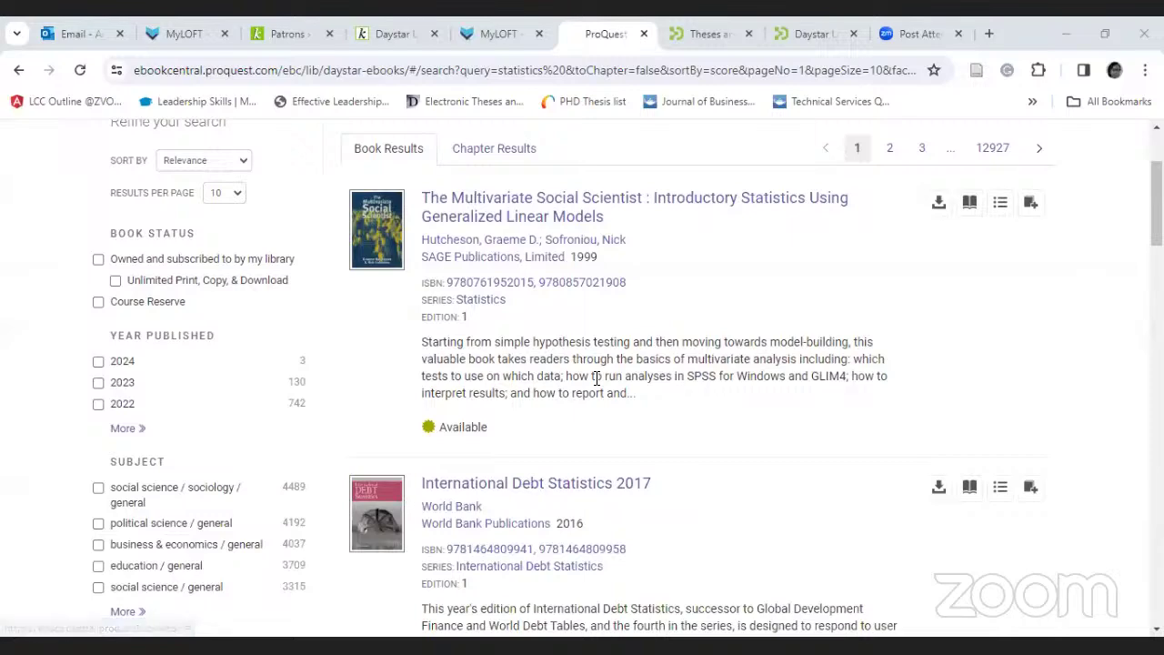
pyautogui.scroll(2, 597, 378)
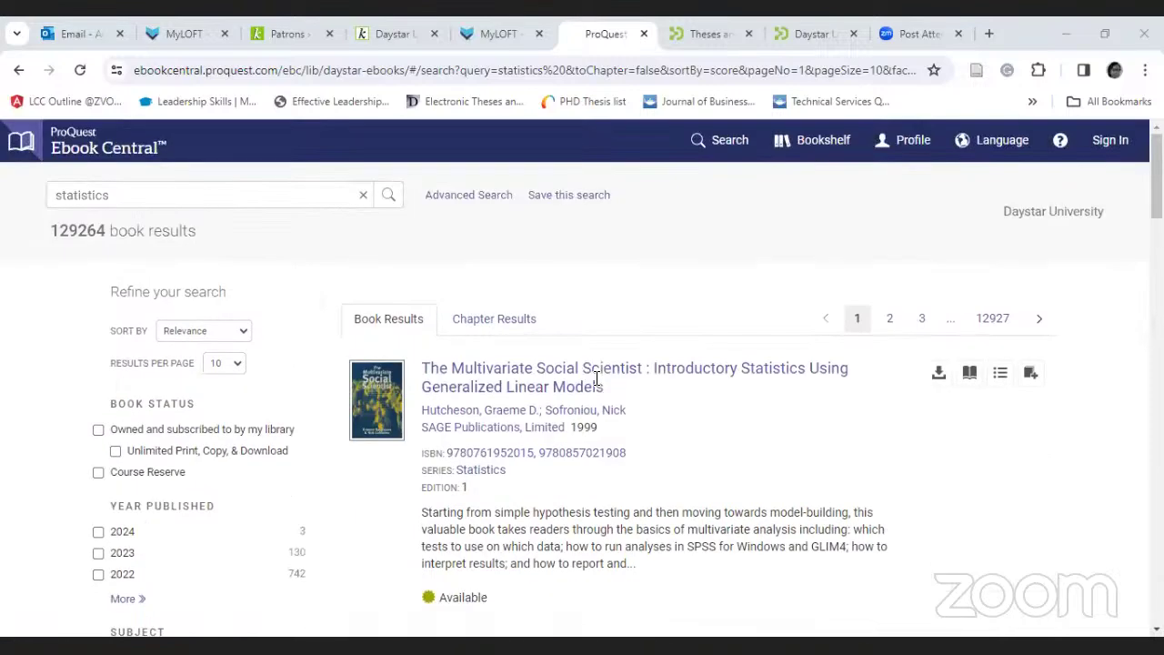
# Use Advanced Search to match 'statistics' in the Title field only, leaving 322 books
pyautogui.click(484, 199)
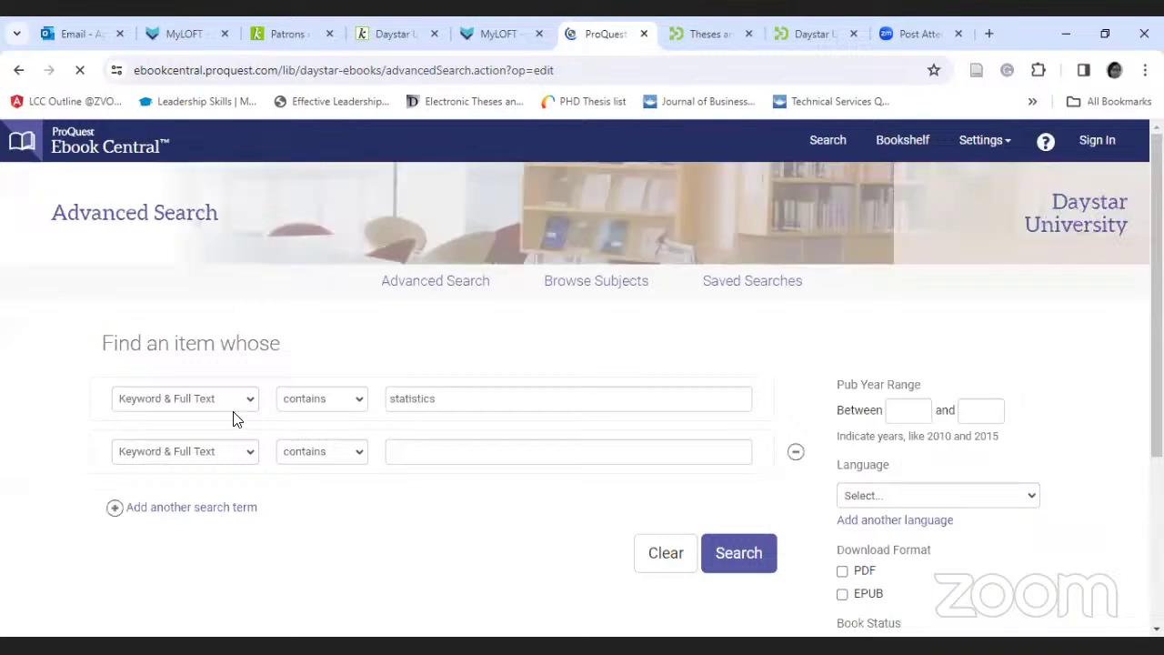
pyautogui.click(246, 407)
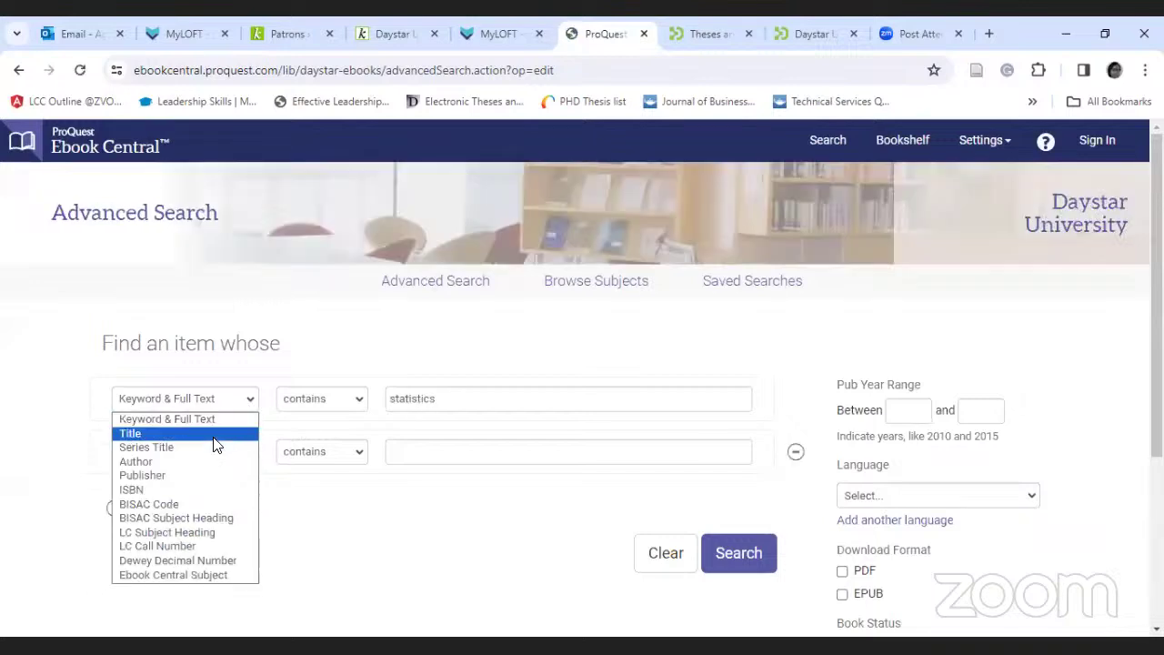
pyautogui.press('Return')
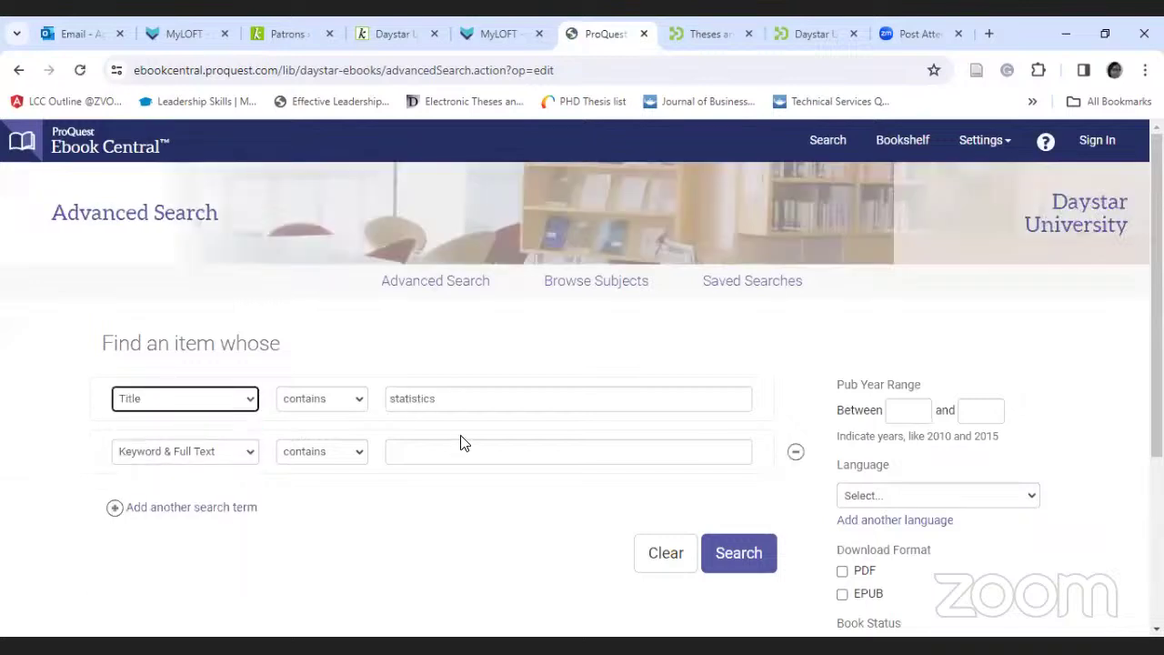
pyautogui.click(744, 553)
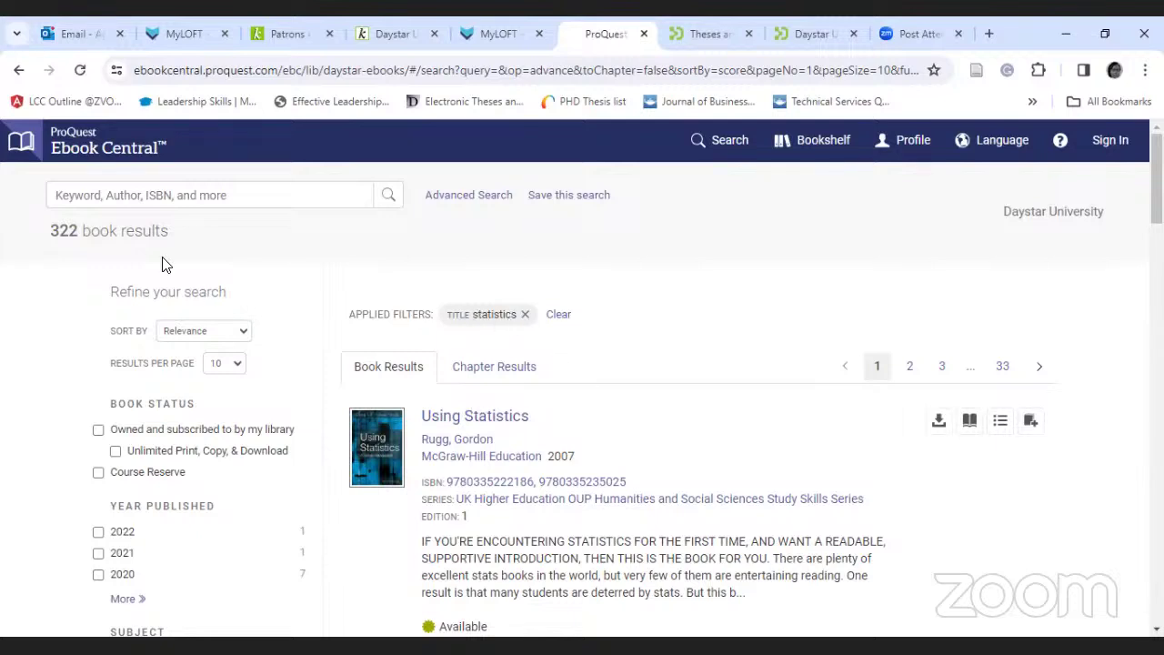
# Filter the title results to publication years 2020, 2021 and 2022, leaving 9 books
pyautogui.scroll(-2, 734, 471)
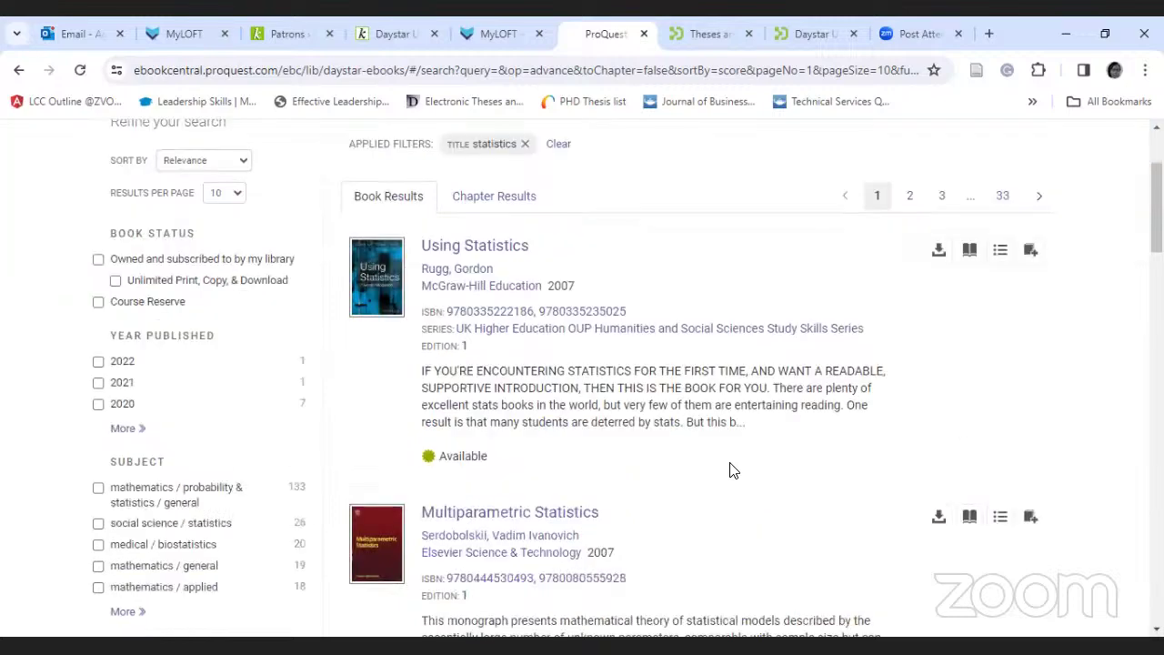
pyautogui.scroll(1, 733, 470)
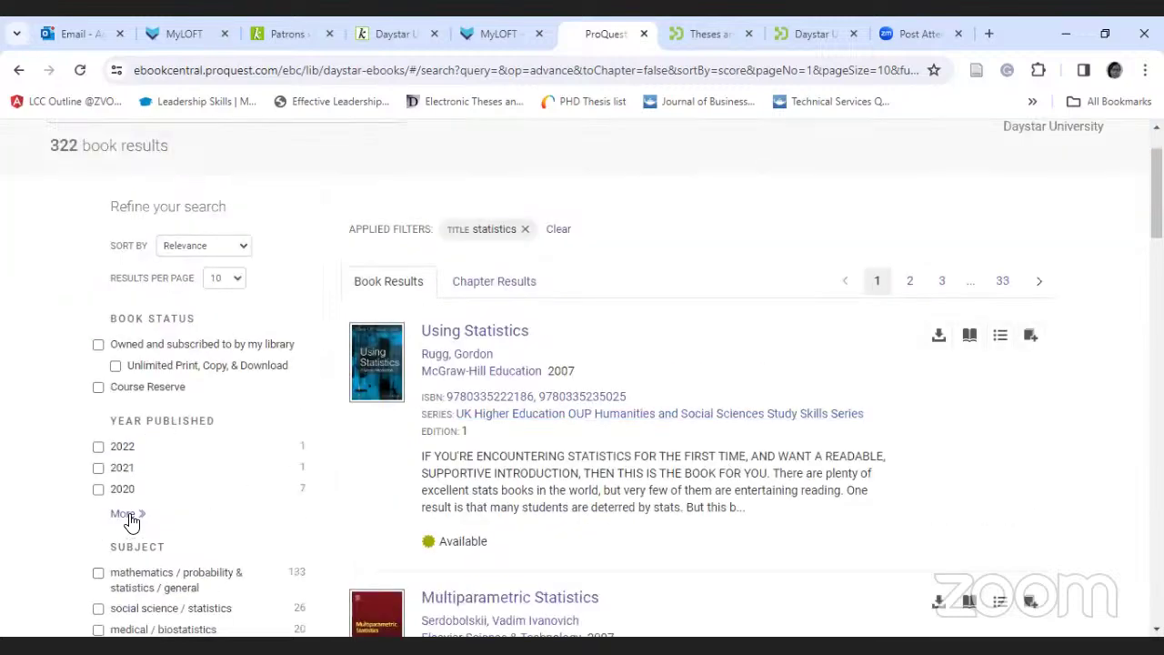
pyautogui.click(131, 515)
pyautogui.click(98, 488)
pyautogui.click(99, 484)
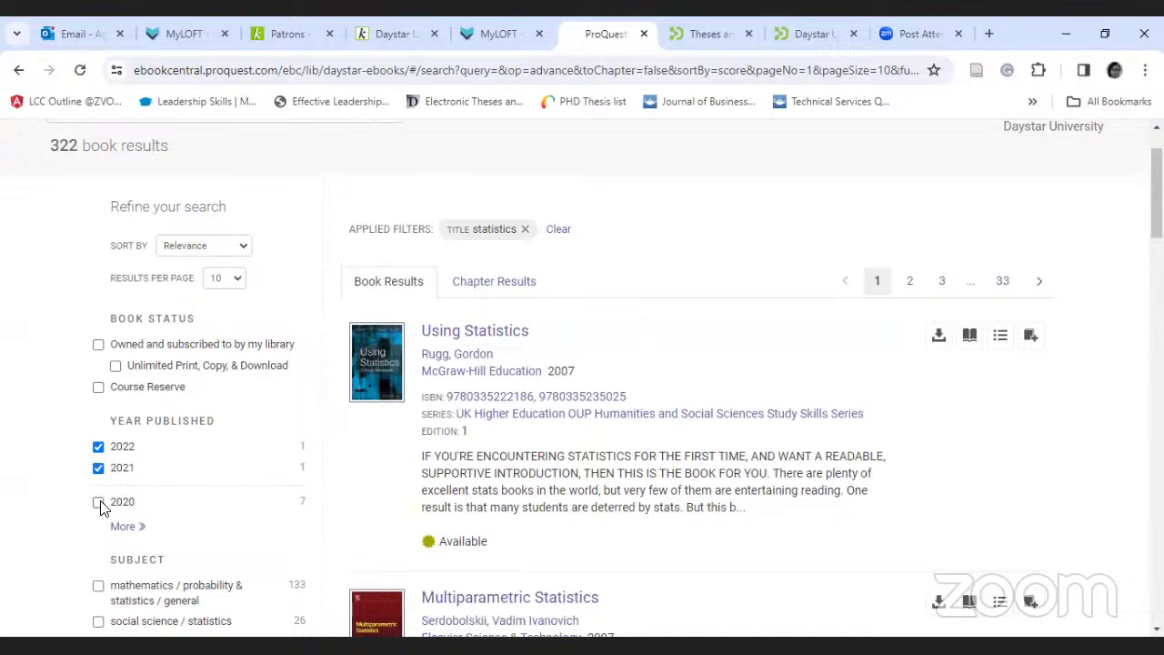
pyautogui.click(99, 502)
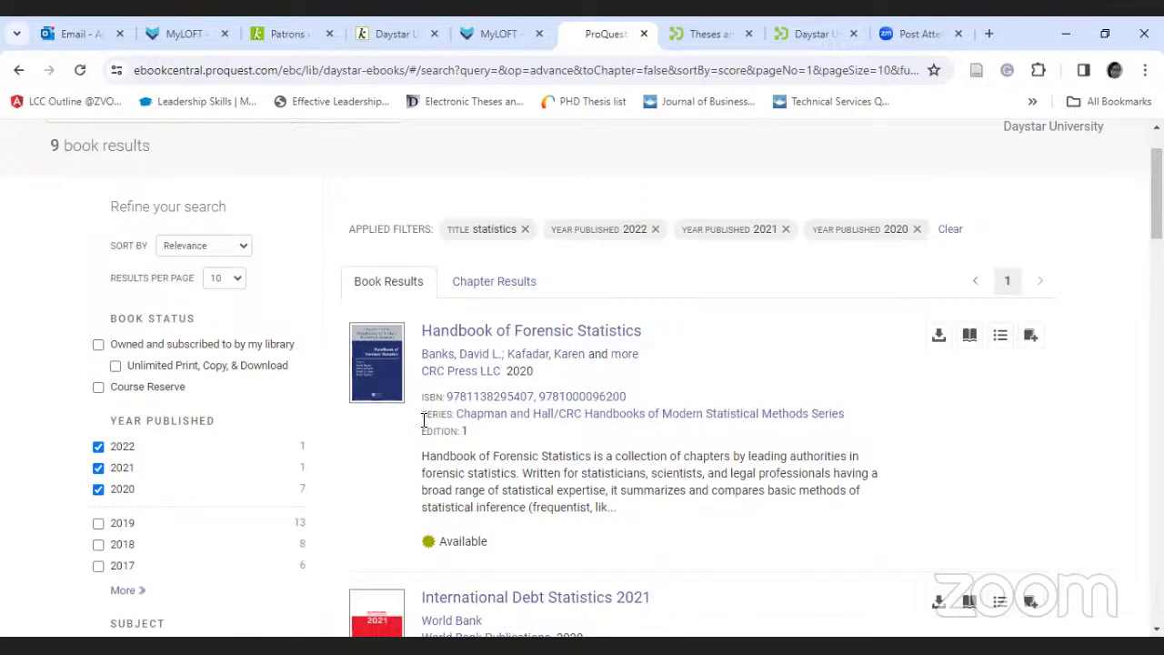
pyautogui.scroll(1, 424, 421)
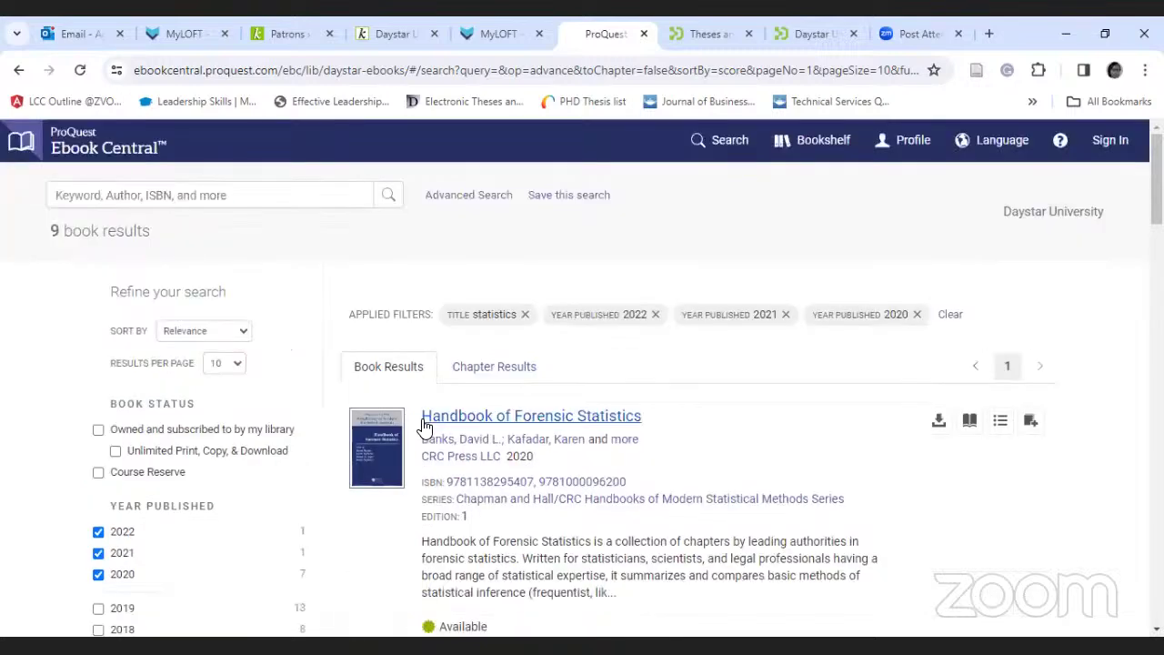
pyautogui.click(472, 195)
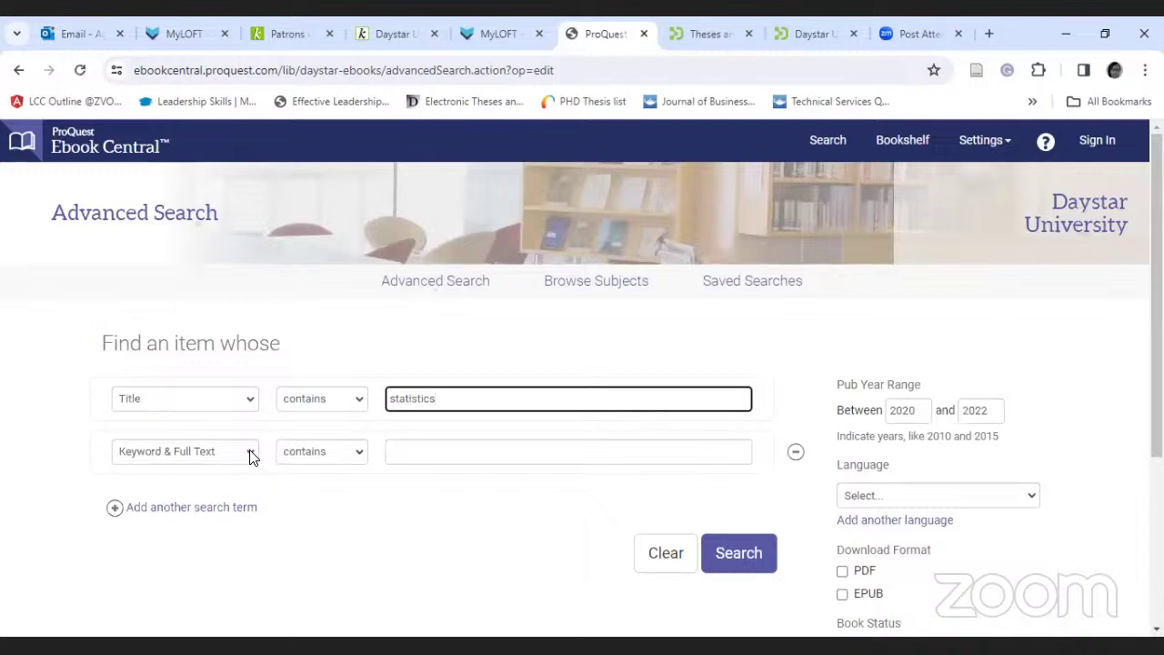
# Add a second term, Author 'levin', and search, which returns 0 book results
pyautogui.press('Tab')
pyautogui.hotkey('alt', 'Down')
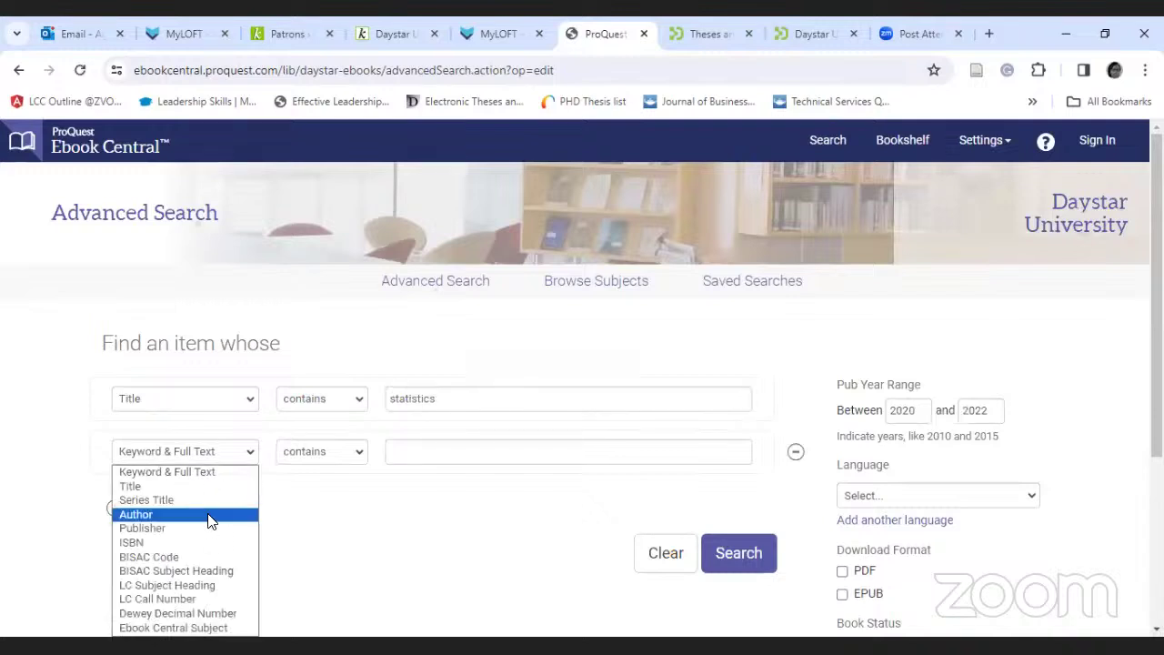
pyautogui.press('Return')
pyautogui.click(433, 457)
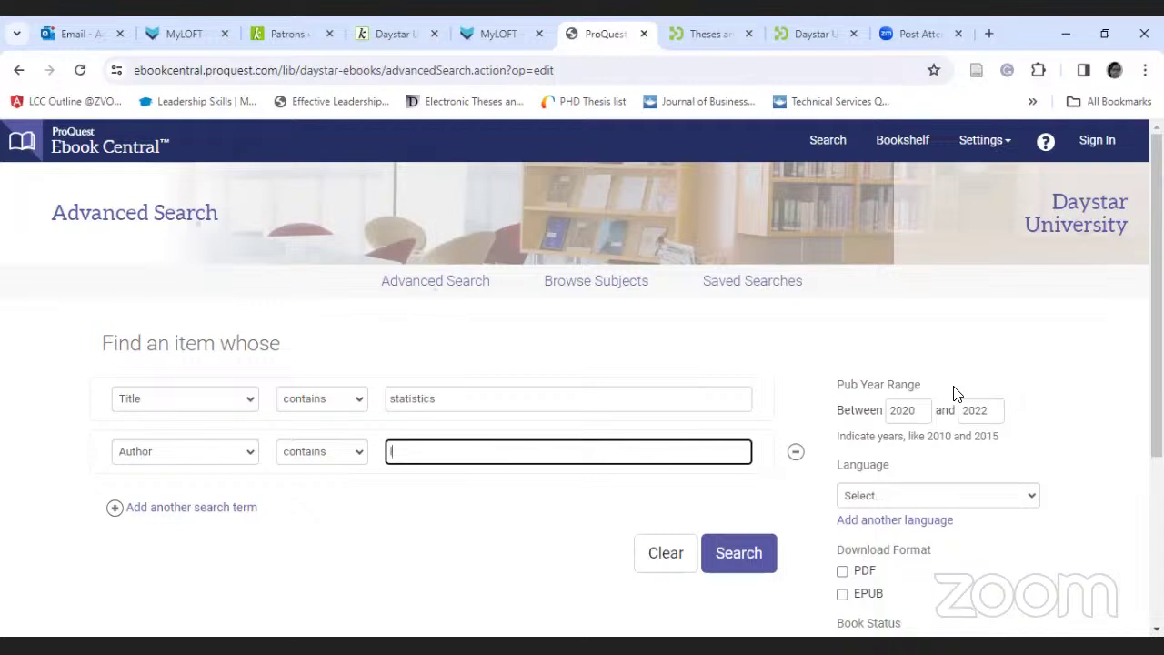
pyautogui.write('lev')
pyautogui.press('BackSpace')
pyautogui.write('in')
pyautogui.press('Left')
pyautogui.press('Left')
pyautogui.write('v')
pyautogui.click(732, 555)
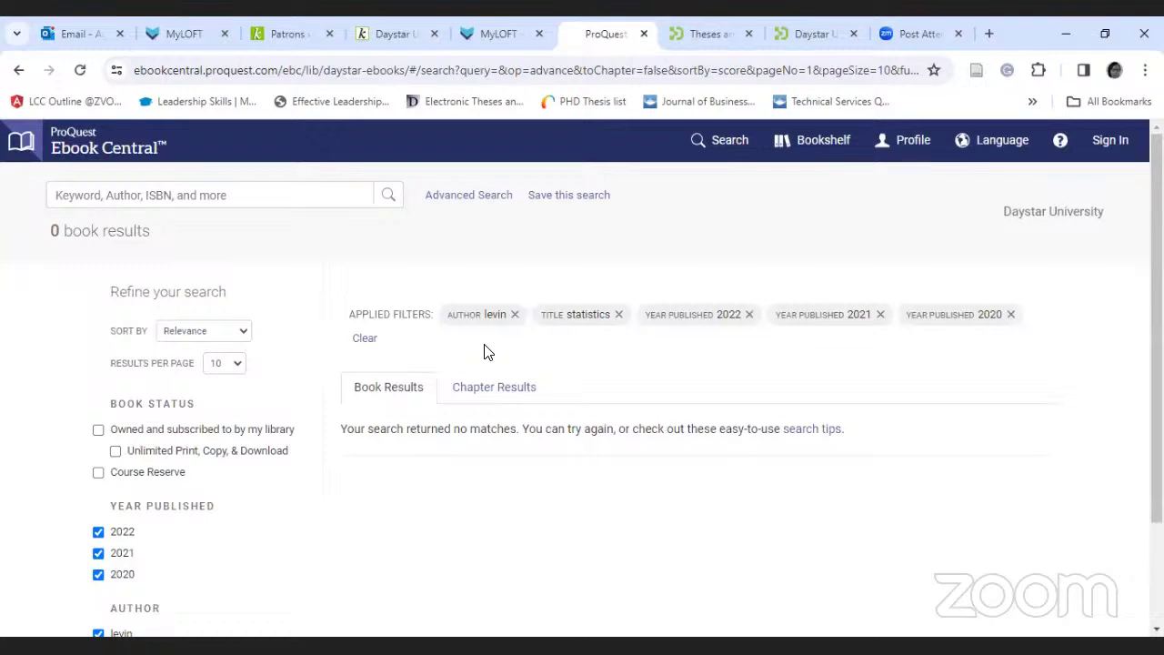
pyautogui.click(492, 221)
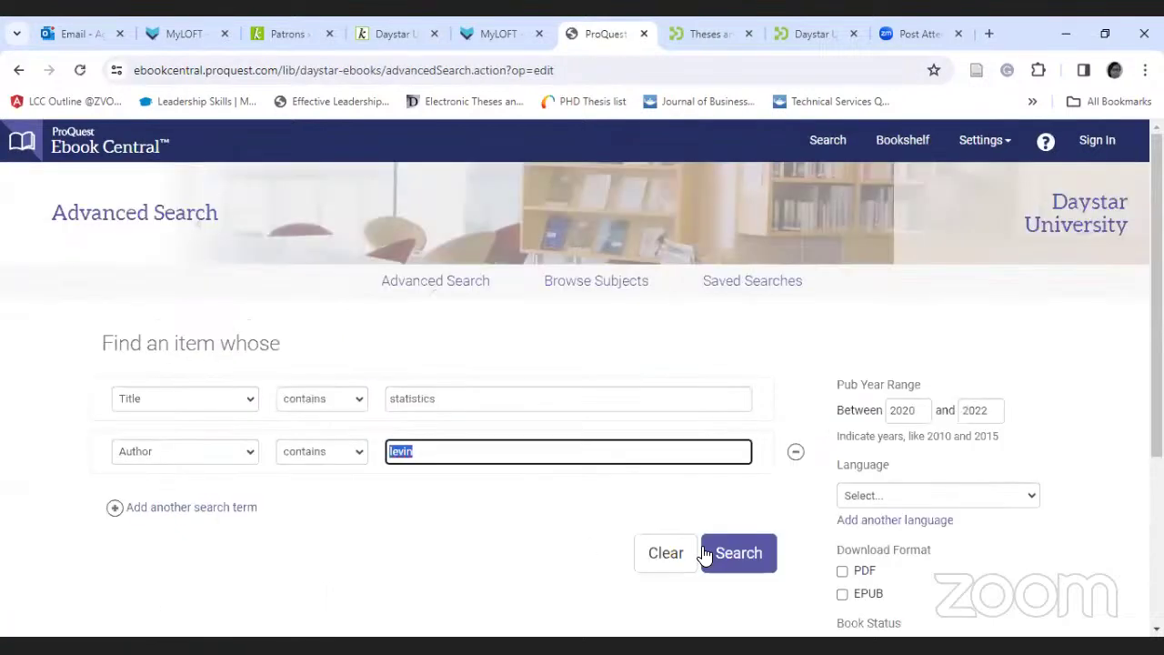
pyautogui.press('BackSpace')
pyautogui.click(705, 555)
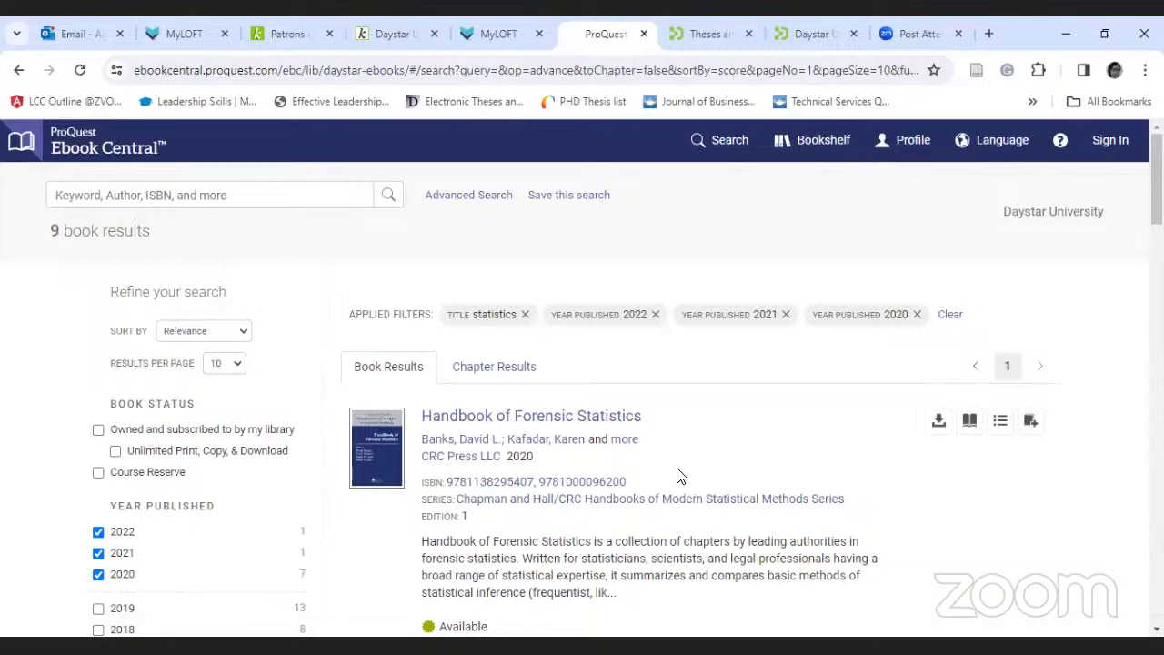
pyautogui.scroll(-2, 155, 373)
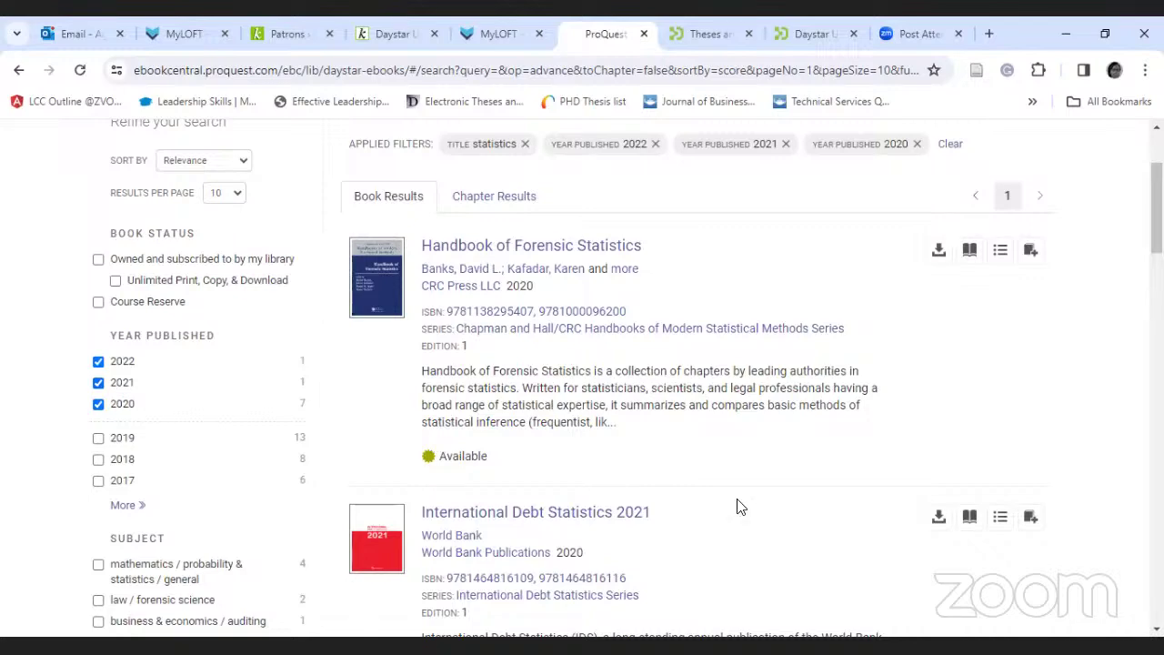
pyautogui.scroll(-2, 739, 501)
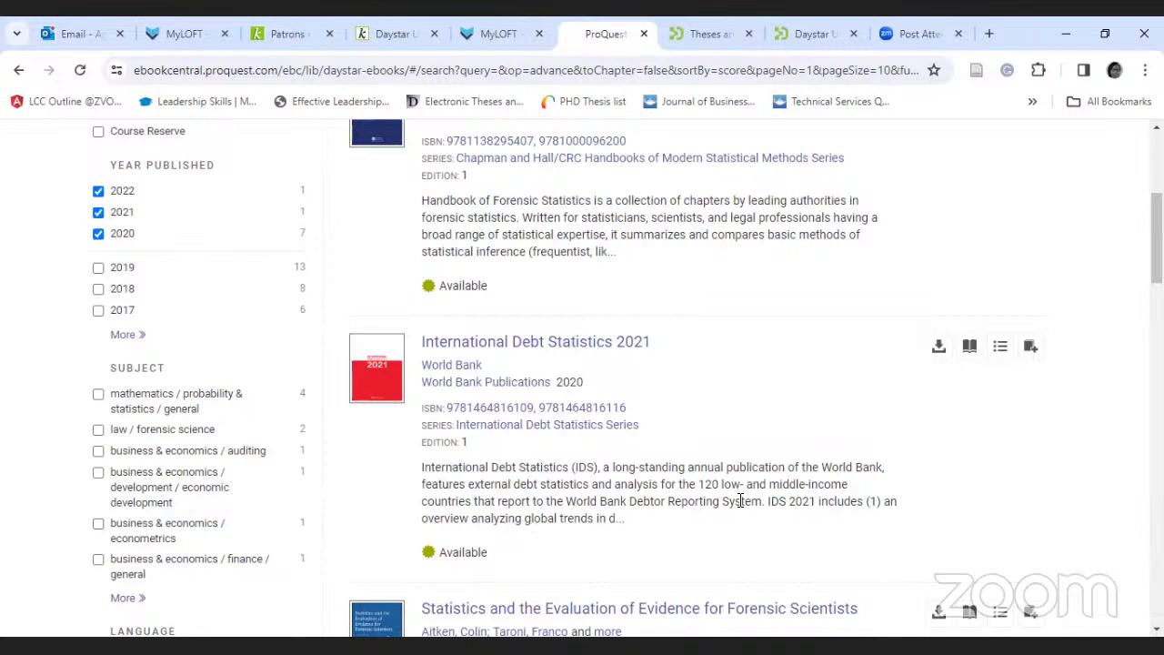
pyautogui.scroll(-1, 741, 500)
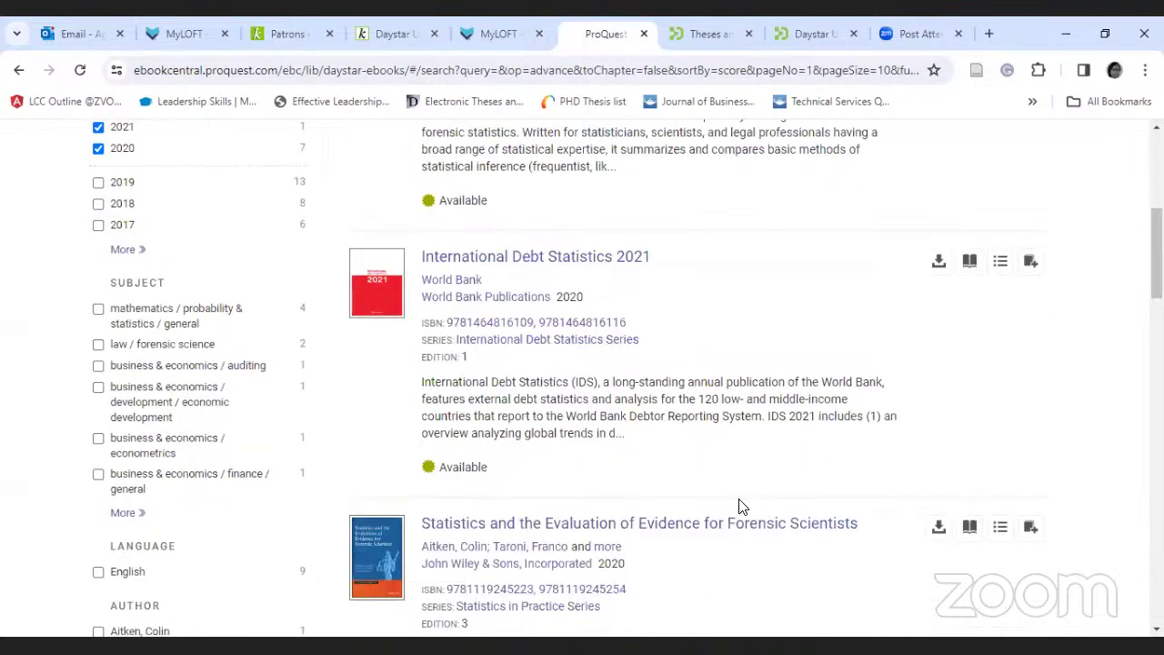
pyautogui.scroll(-1, 741, 501)
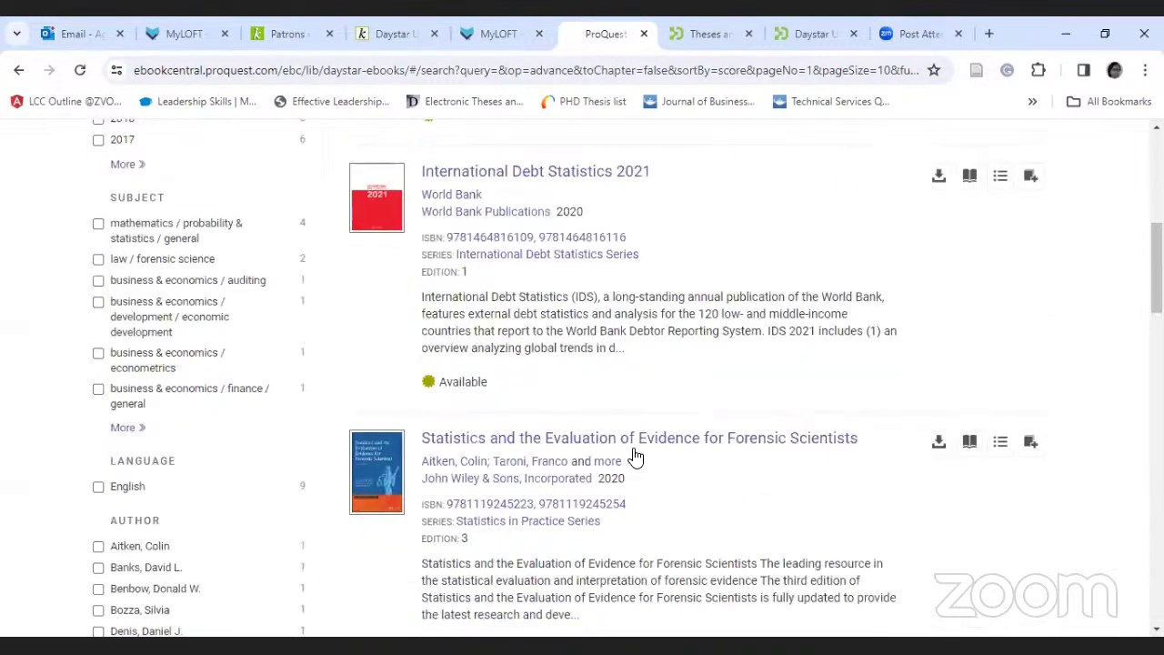
pyautogui.scroll(2, 555, 382)
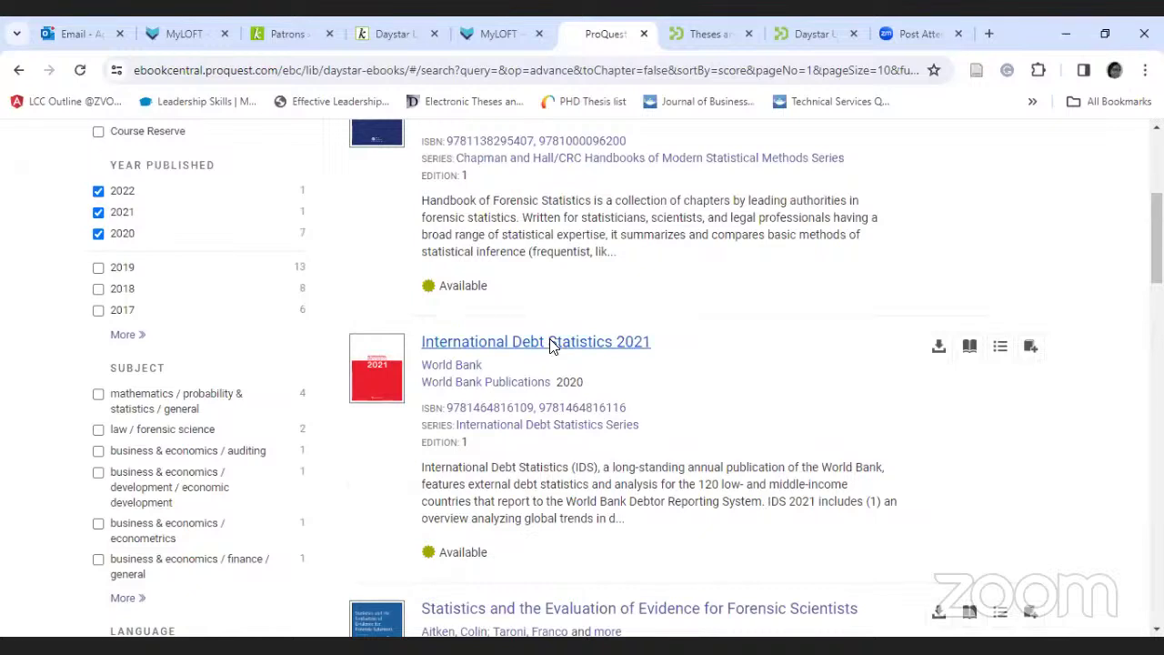
# Open the International Debt Statistics 2021 details and expand its full description
pyautogui.click(552, 344)
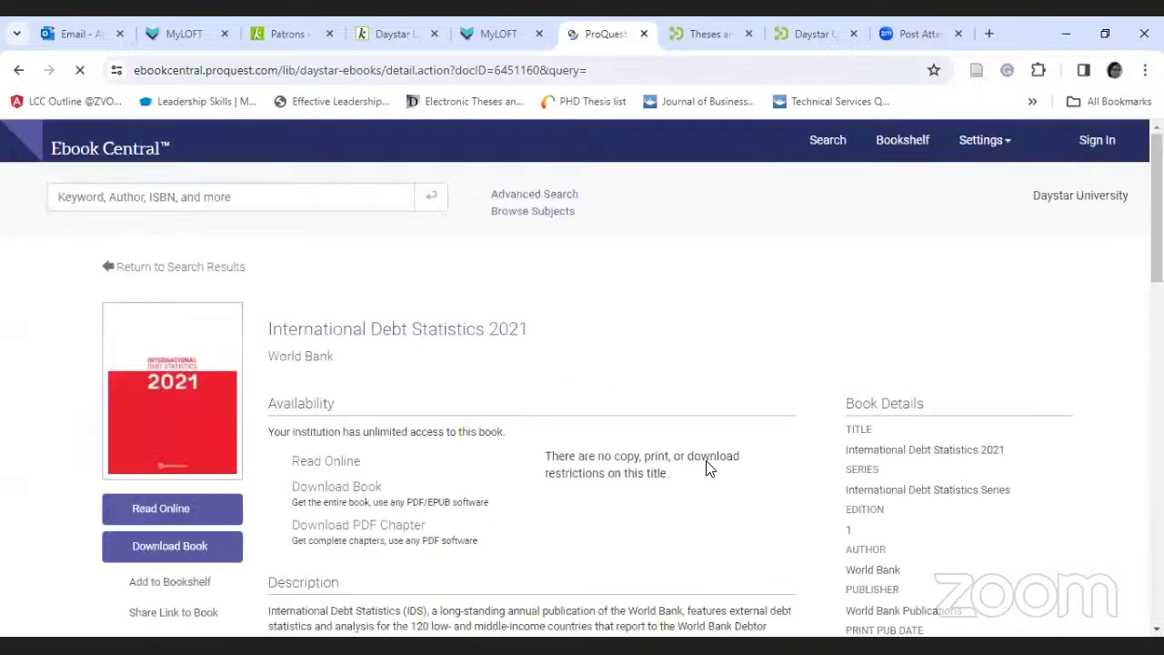
pyautogui.scroll(-1, 293, 342)
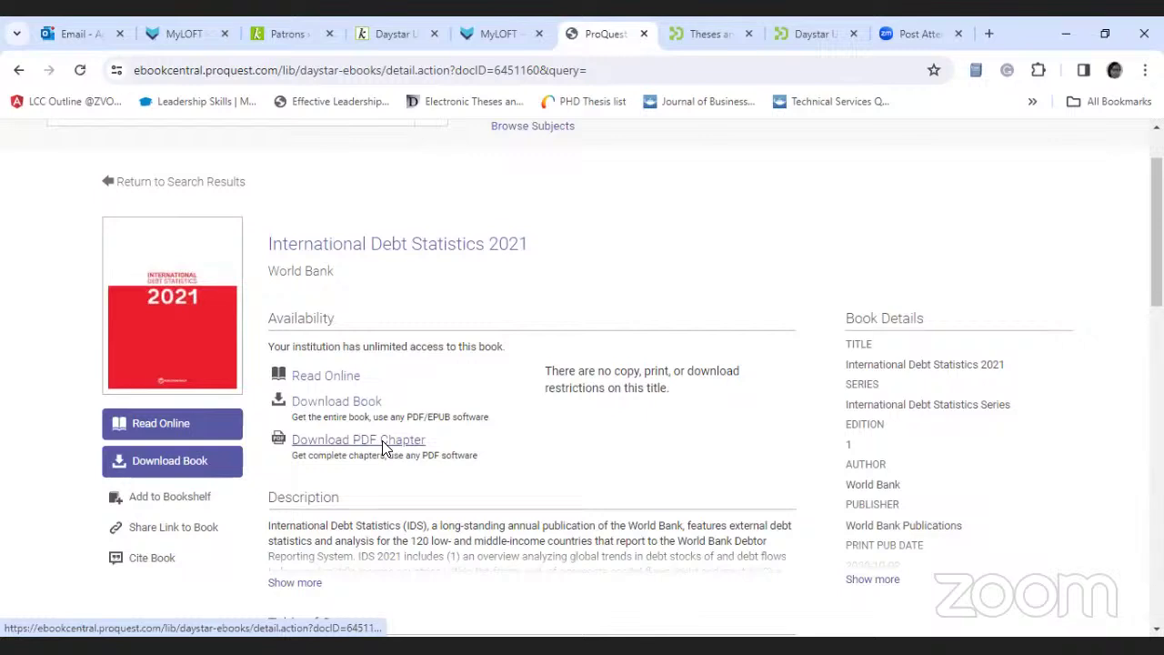
pyautogui.scroll(-1, 513, 454)
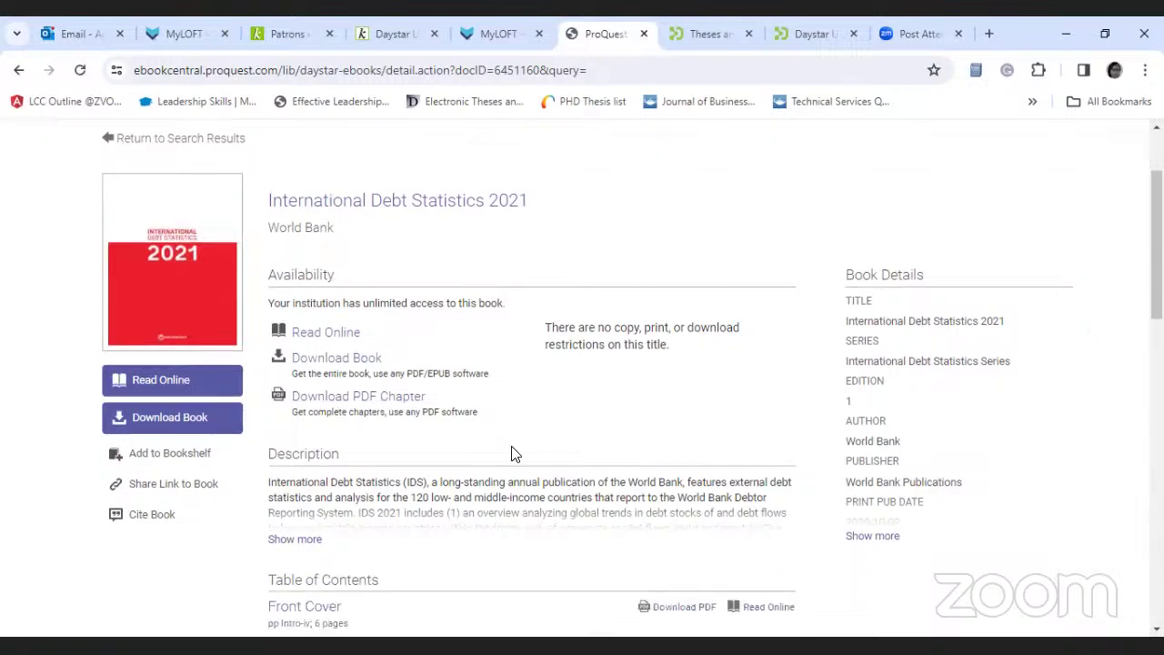
pyautogui.scroll(-3, 513, 454)
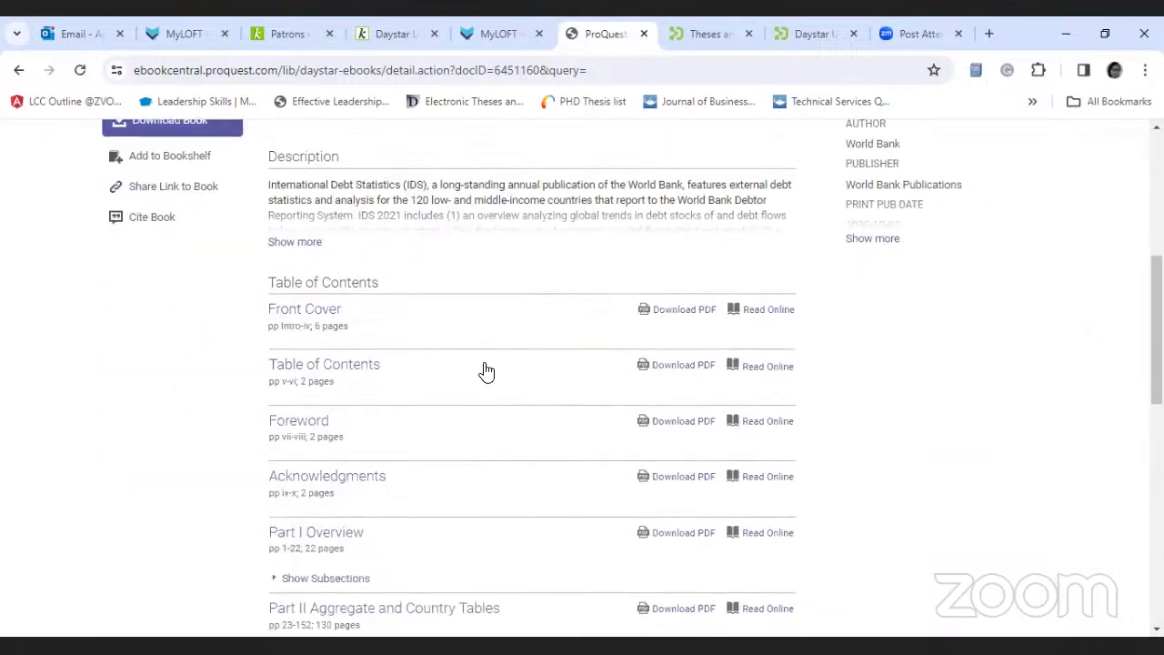
pyautogui.scroll(-3, 498, 444)
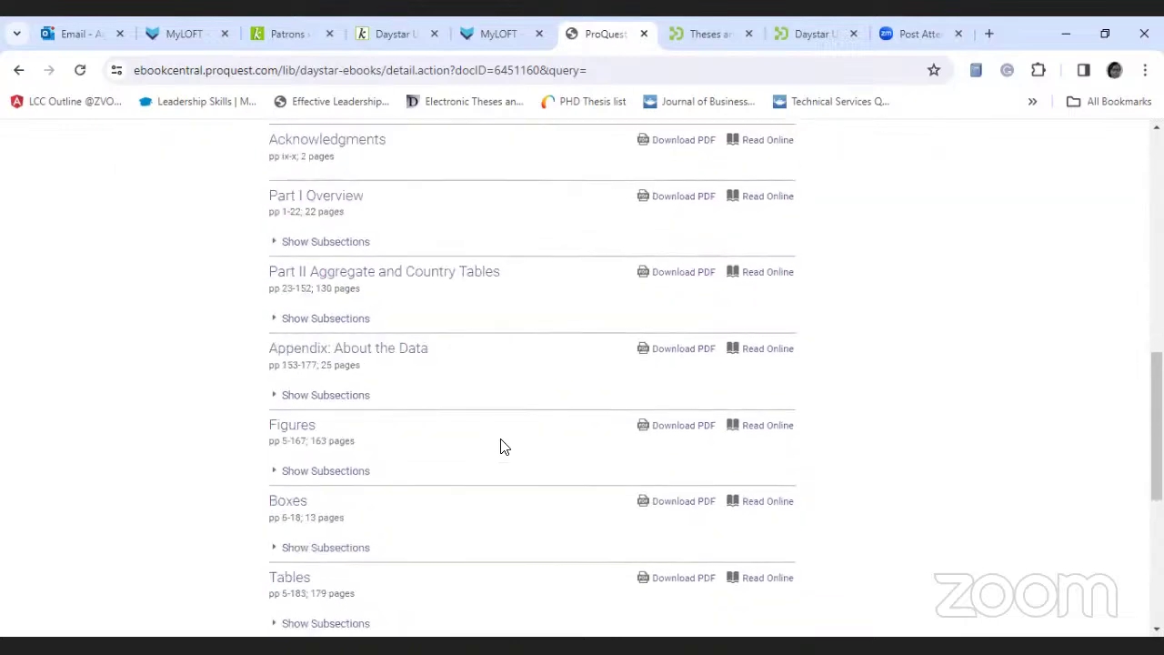
pyautogui.scroll(5, 397, 373)
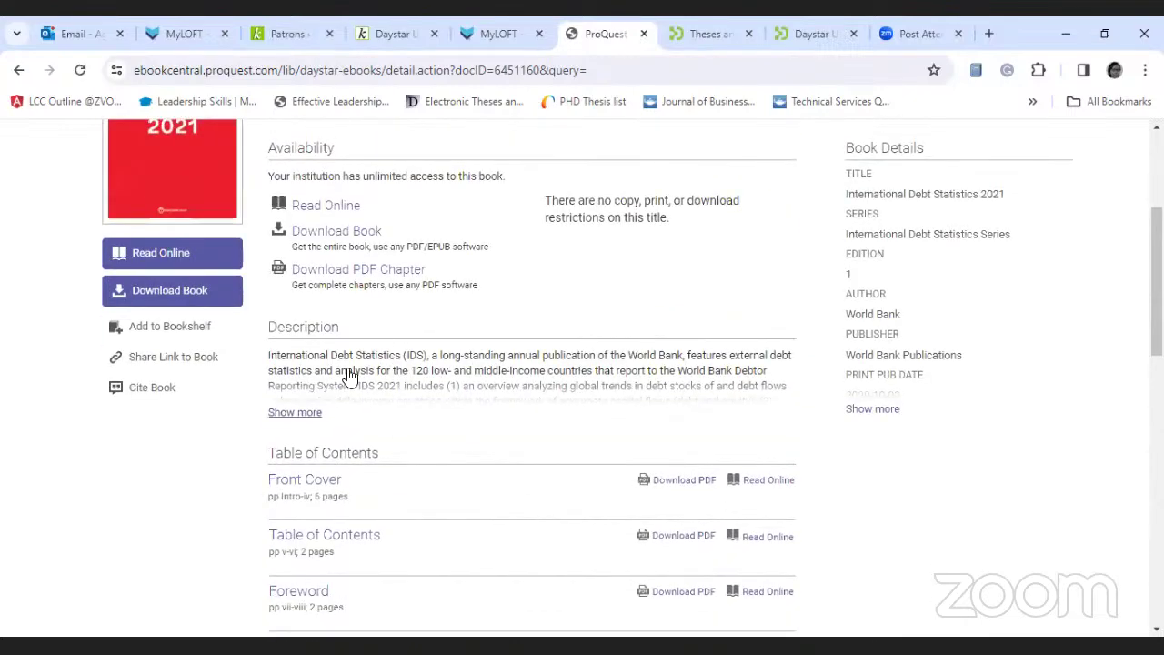
pyautogui.click(300, 412)
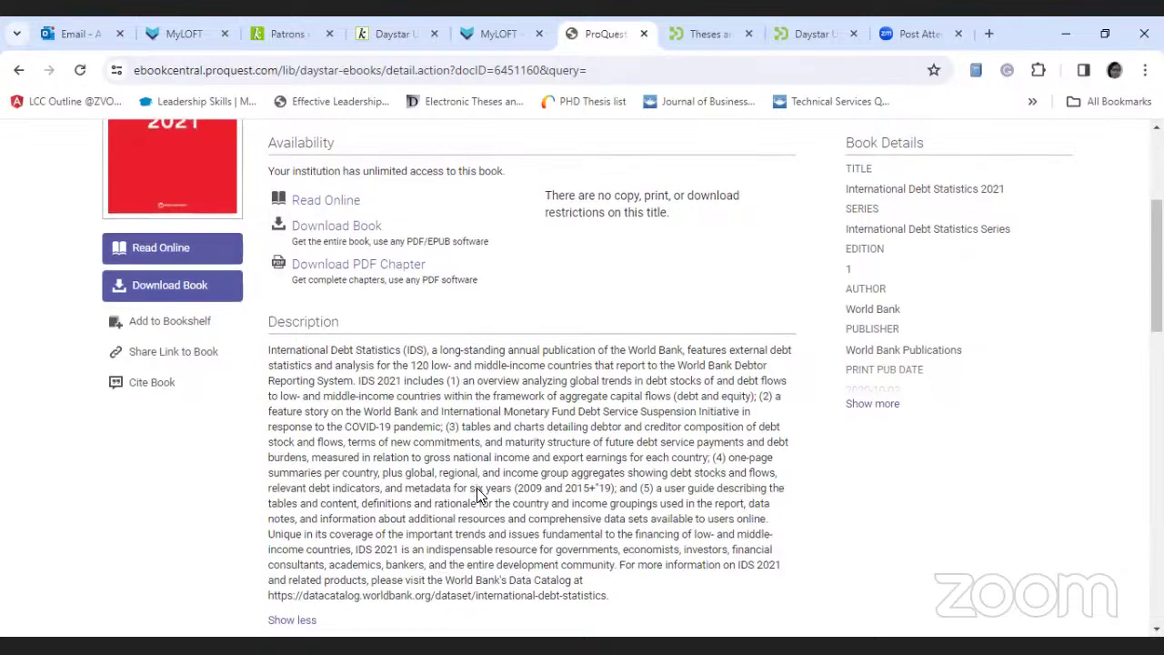
# Read the Part II Aggregate and Country Tables chapter online from the table of contents
pyautogui.scroll(-4, 477, 488)
pyautogui.scroll(-5, 481, 498)
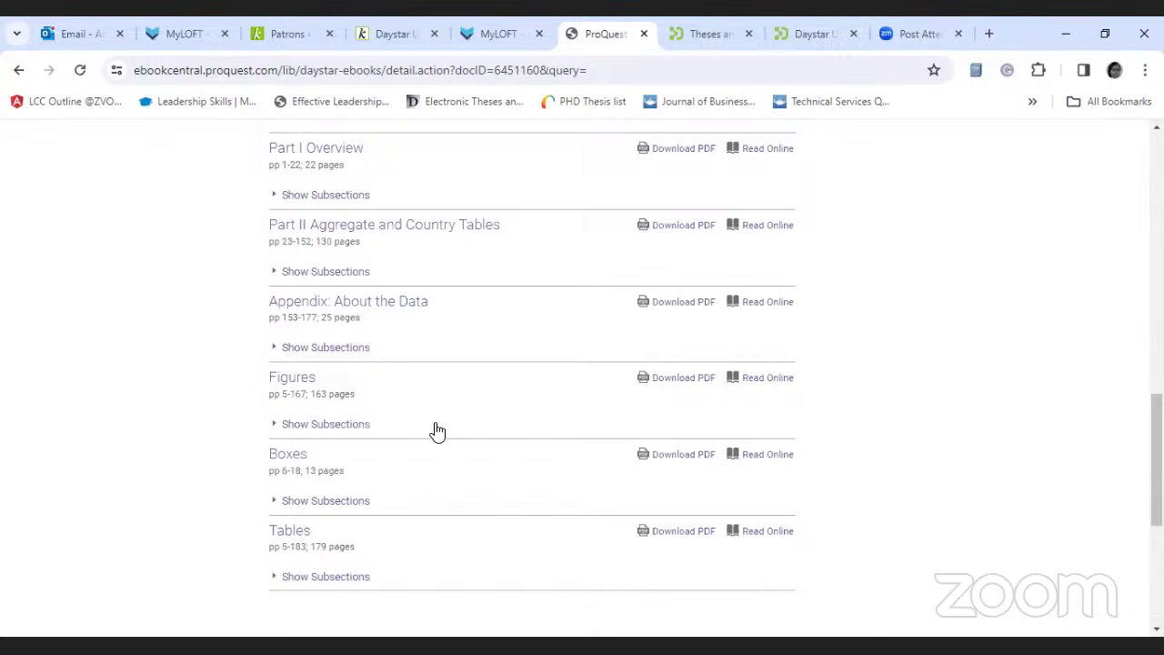
pyautogui.scroll(-2, 434, 435)
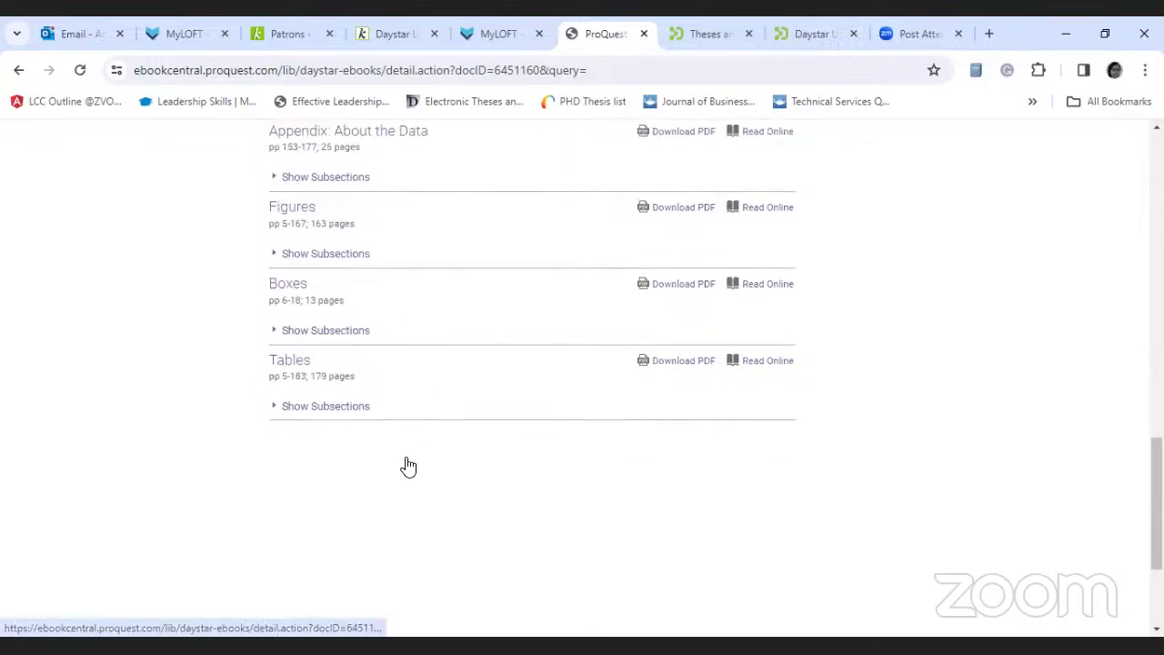
pyautogui.scroll(3, 406, 468)
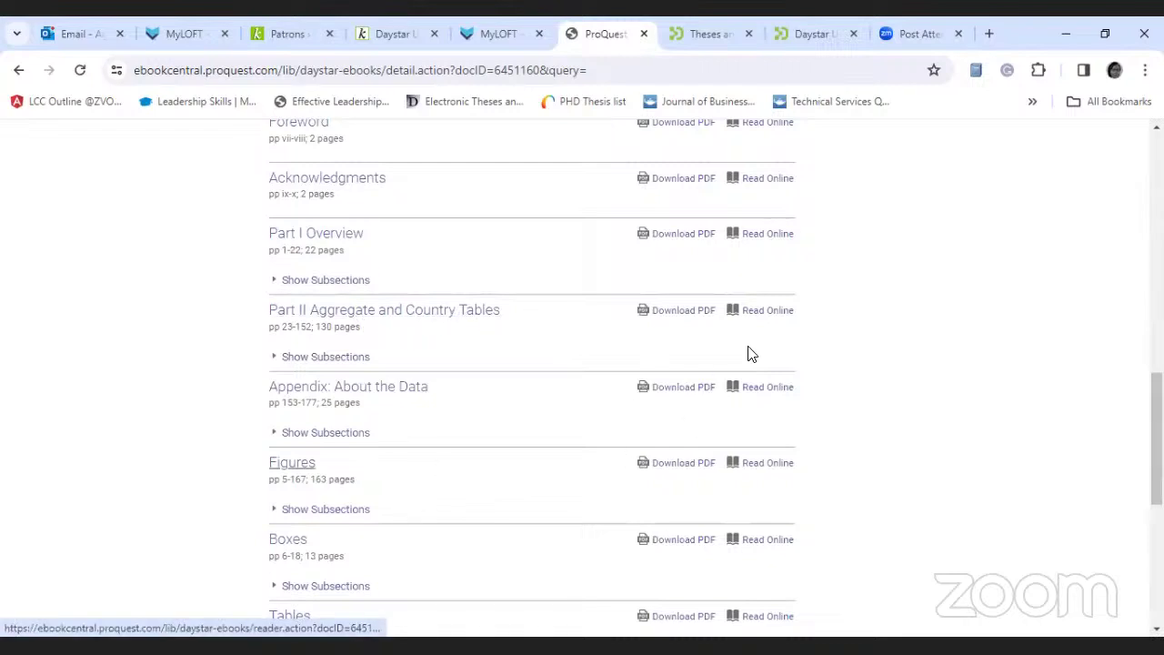
pyautogui.click(761, 314)
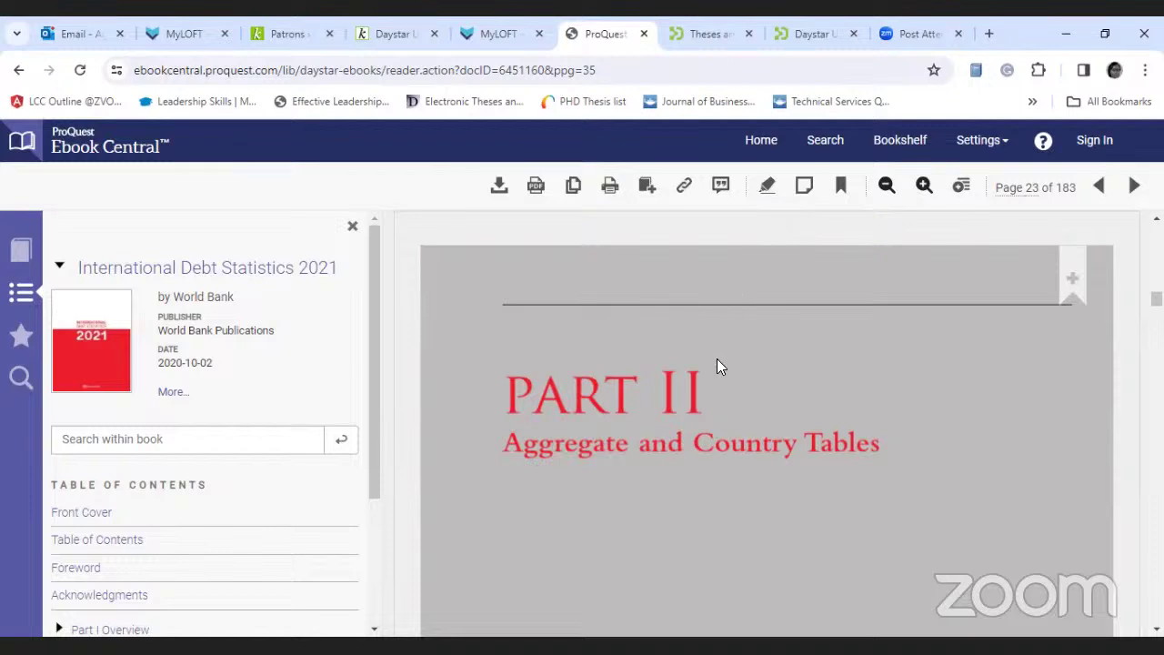
# Scroll through Part II Aggregate and Country Tables in the online reader, then go to the Bookshelf
pyautogui.scroll(-2, 719, 364)
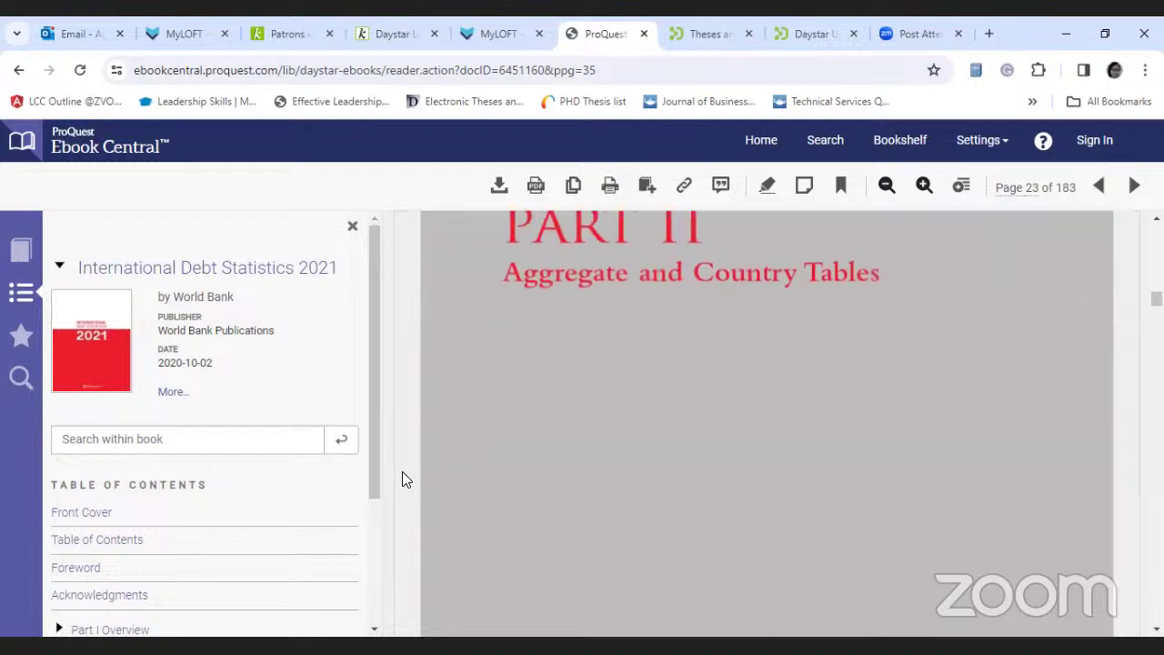
pyautogui.scroll(-2, 546, 491)
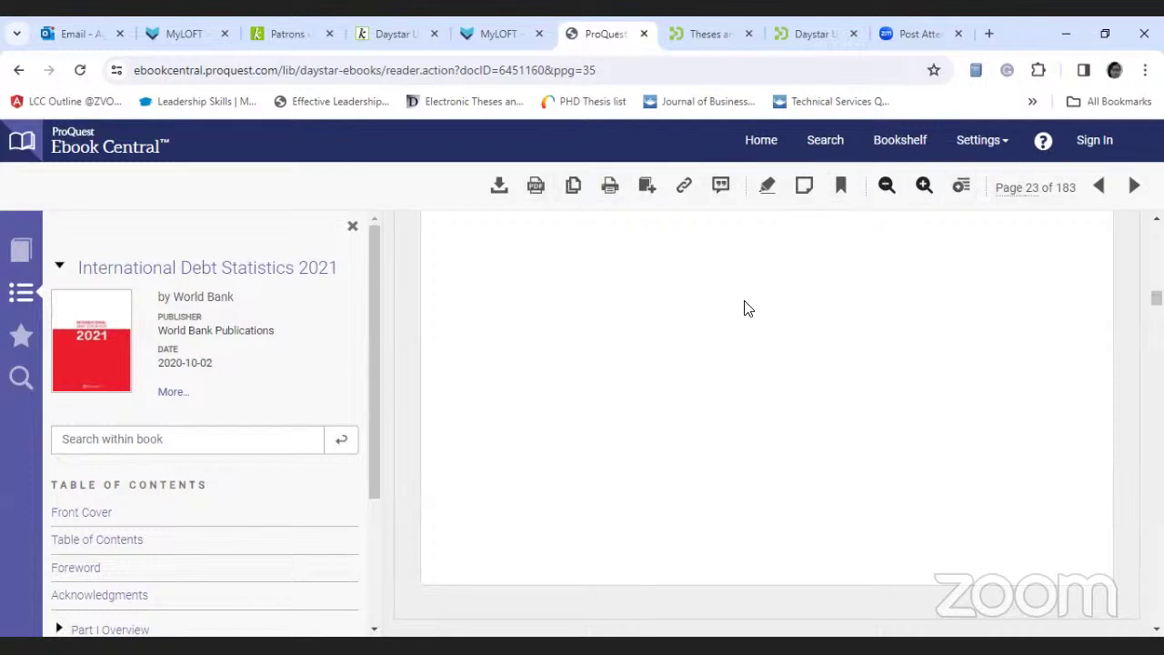
pyautogui.click(903, 148)
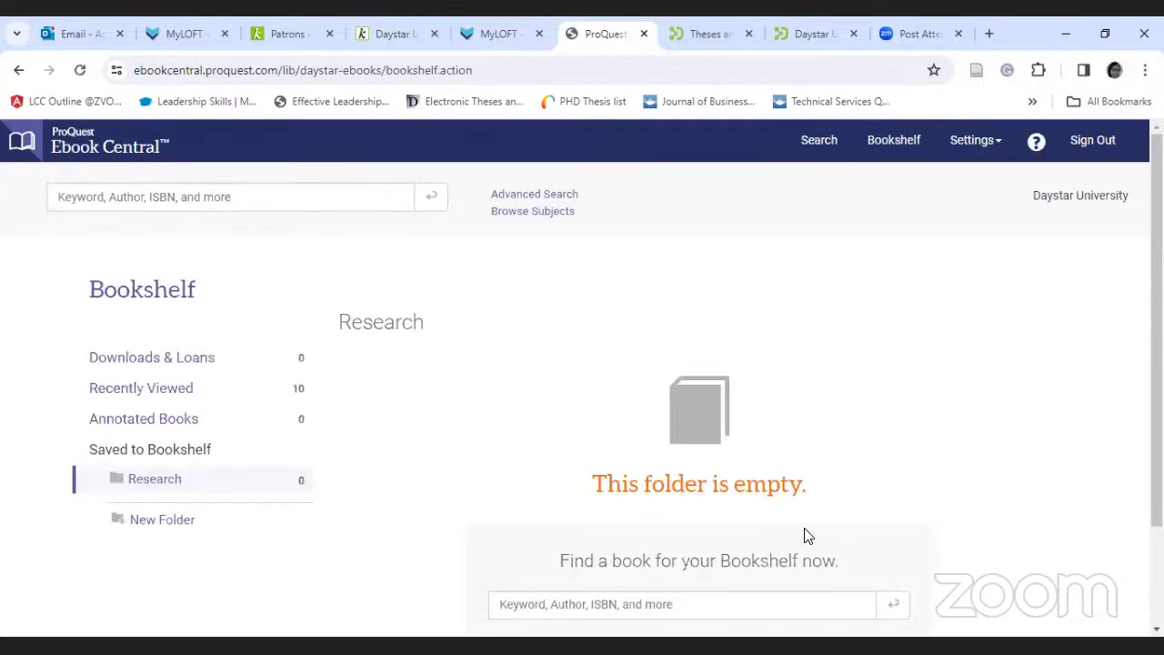
# Scroll the Bookshelf to review its 10 Recently Viewed books and the empty Research folder
pyautogui.scroll(-2, 907, 546)
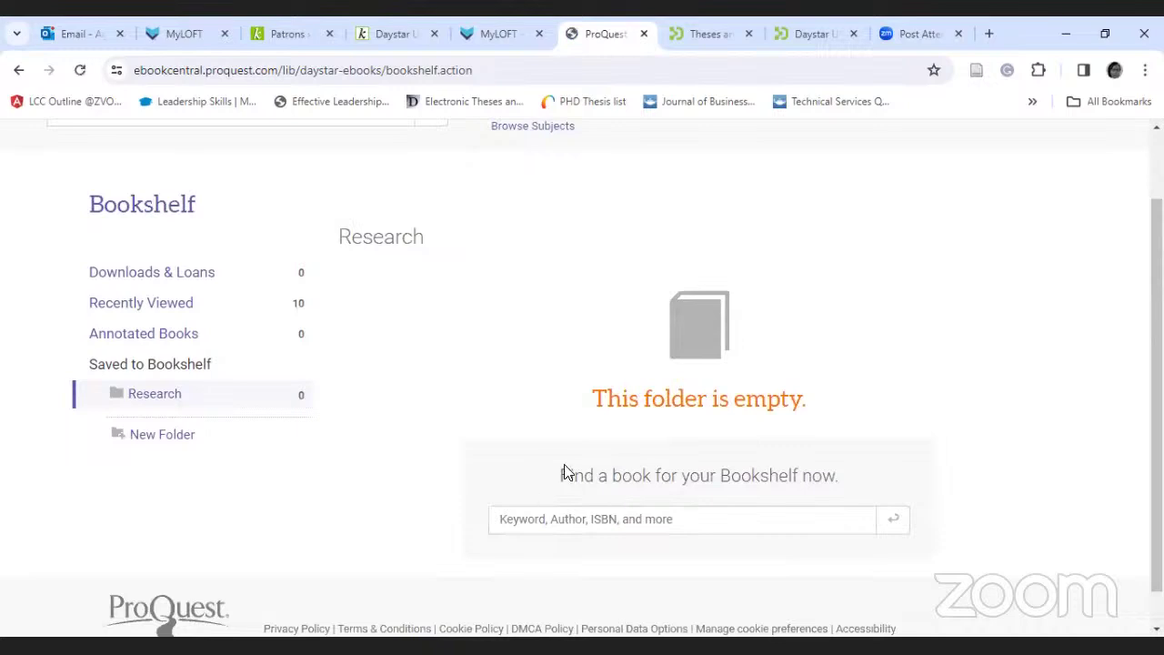
pyautogui.scroll(2, 557, 470)
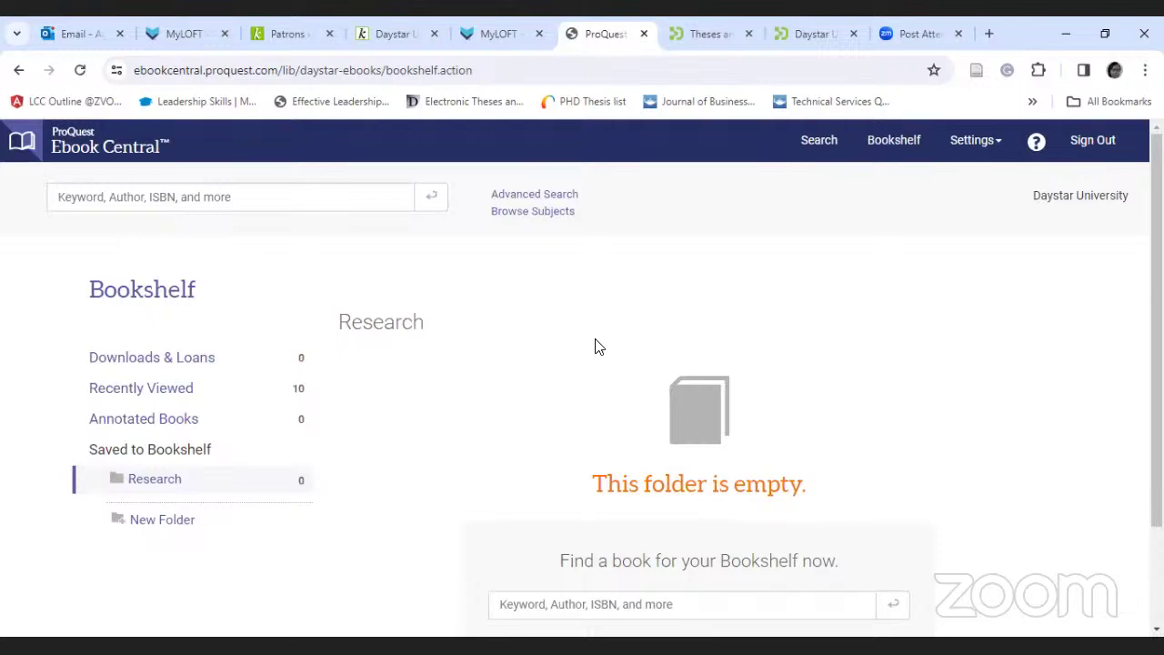
# Go back two pages to the International Debt Statistics 2021 details and its Availability section
pyautogui.click(20, 72)
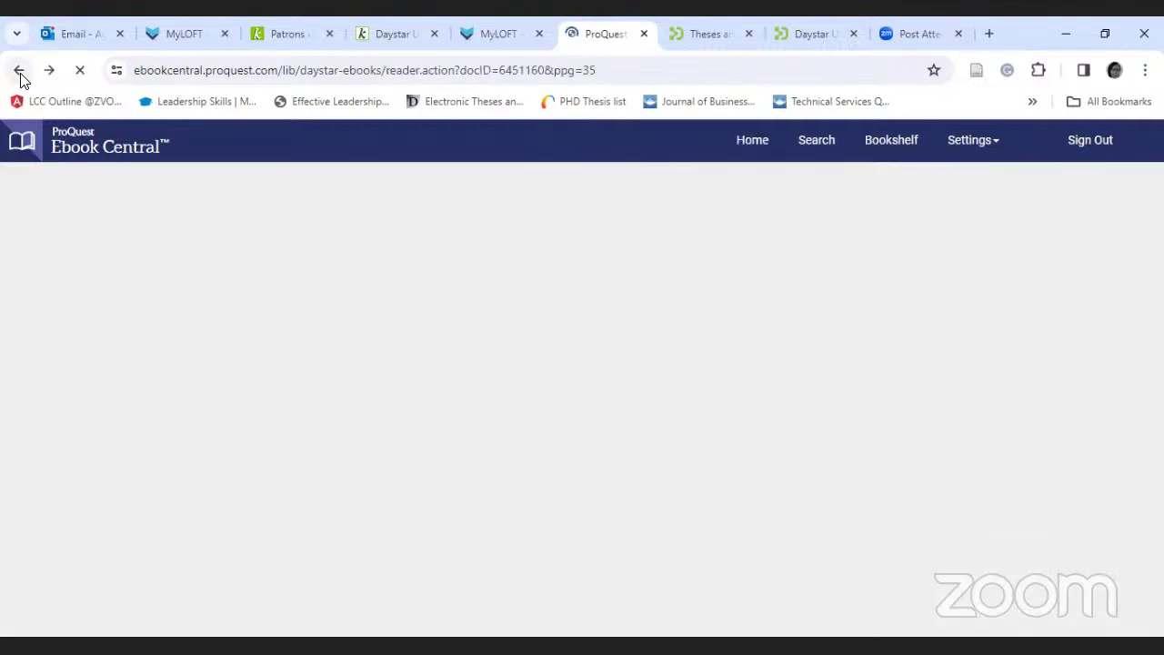
pyautogui.click(19, 72)
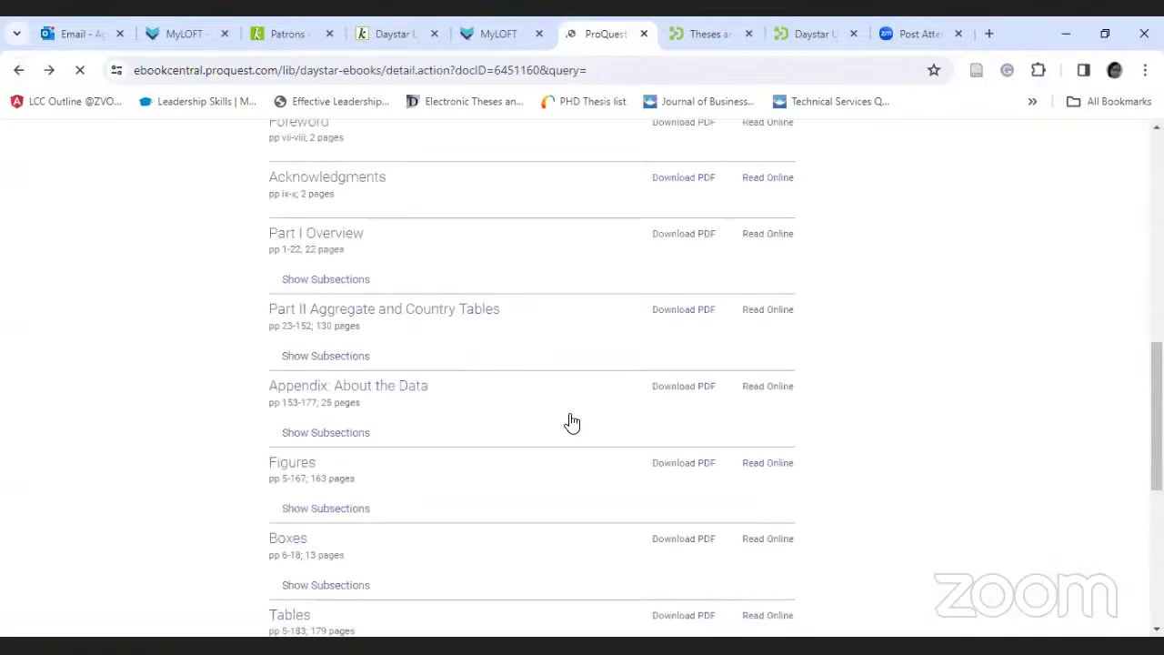
pyautogui.scroll(5, 568, 421)
pyautogui.scroll(2, 346, 334)
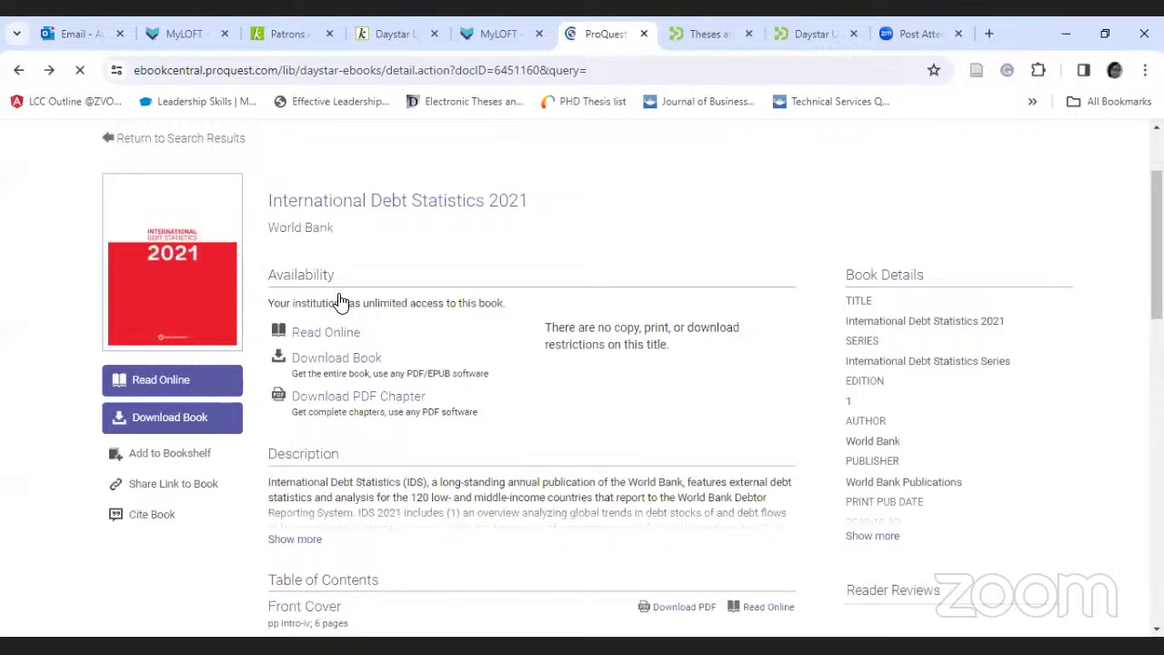
# Download International Debt Statistics 2021 in PDF format, then return to the 9 statistics search results
pyautogui.click(328, 360)
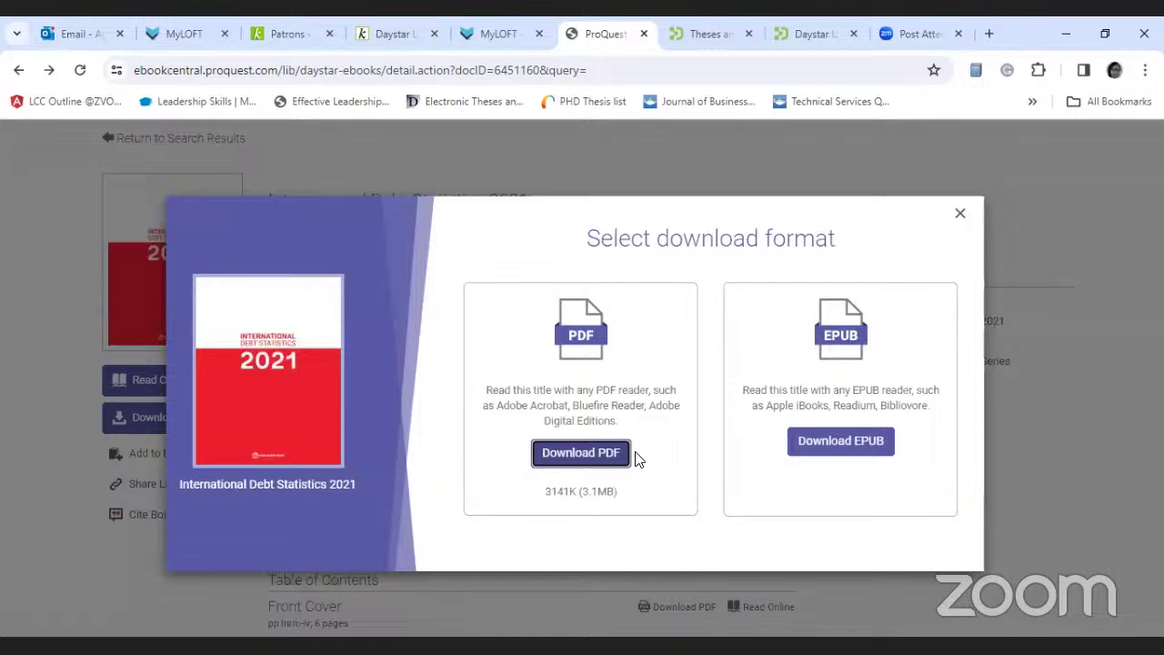
pyautogui.click(582, 462)
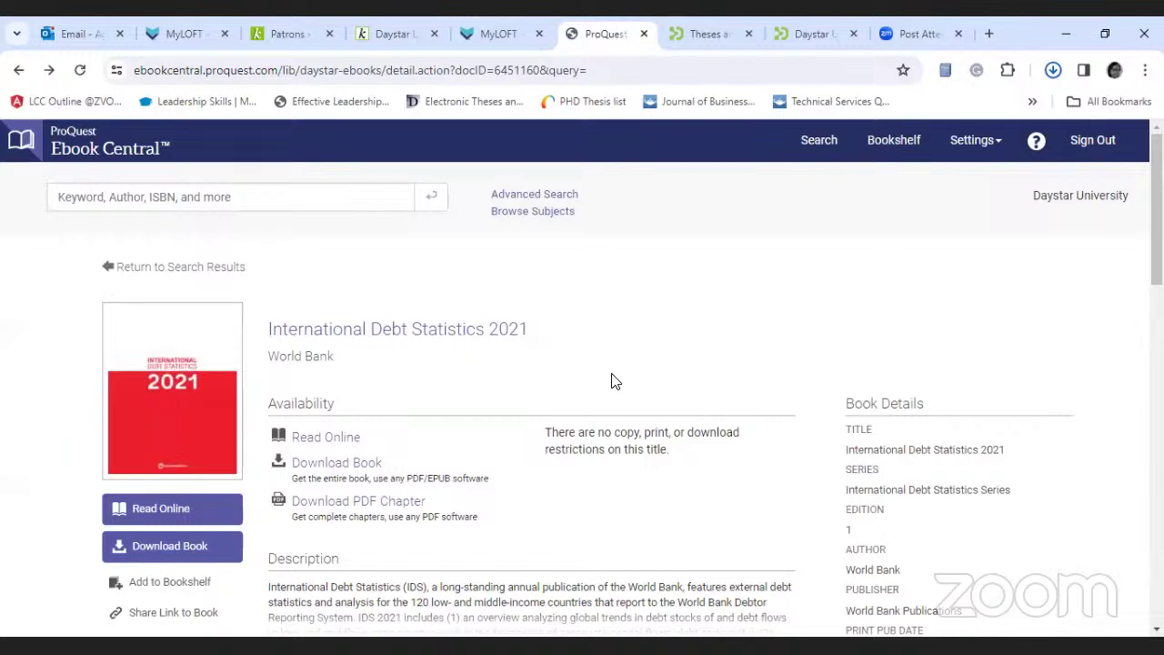
pyautogui.hotkey('alt', 'Left')
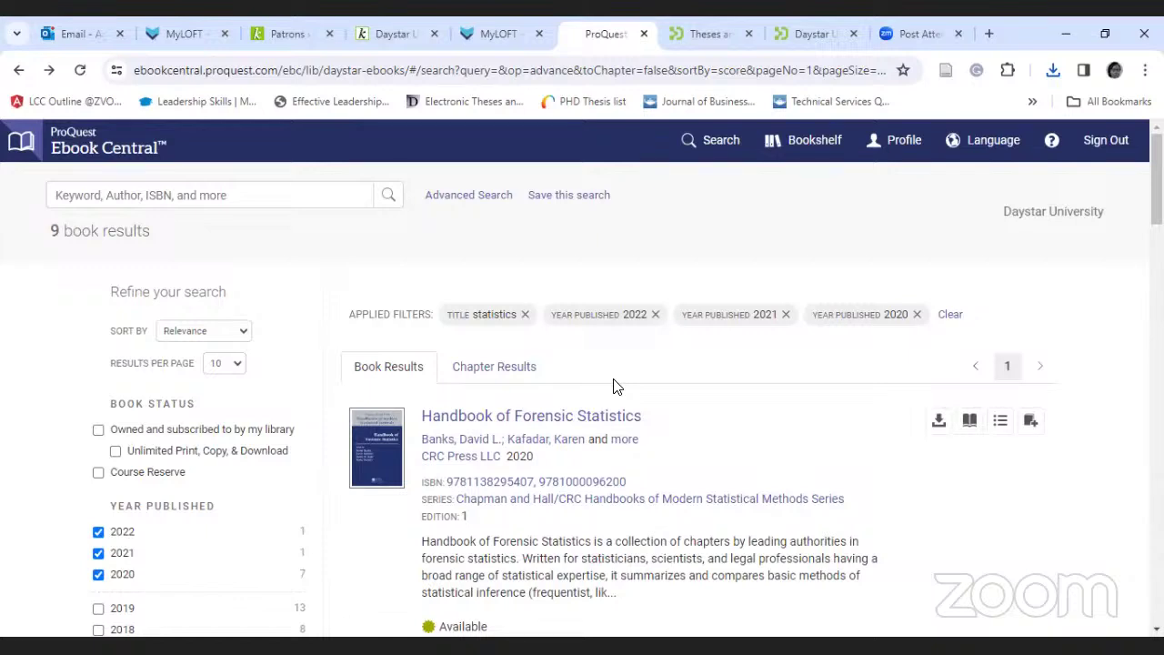
# Rerun Advanced Search with 'statistics' in Title for years 2020–2022
pyautogui.click(464, 196)
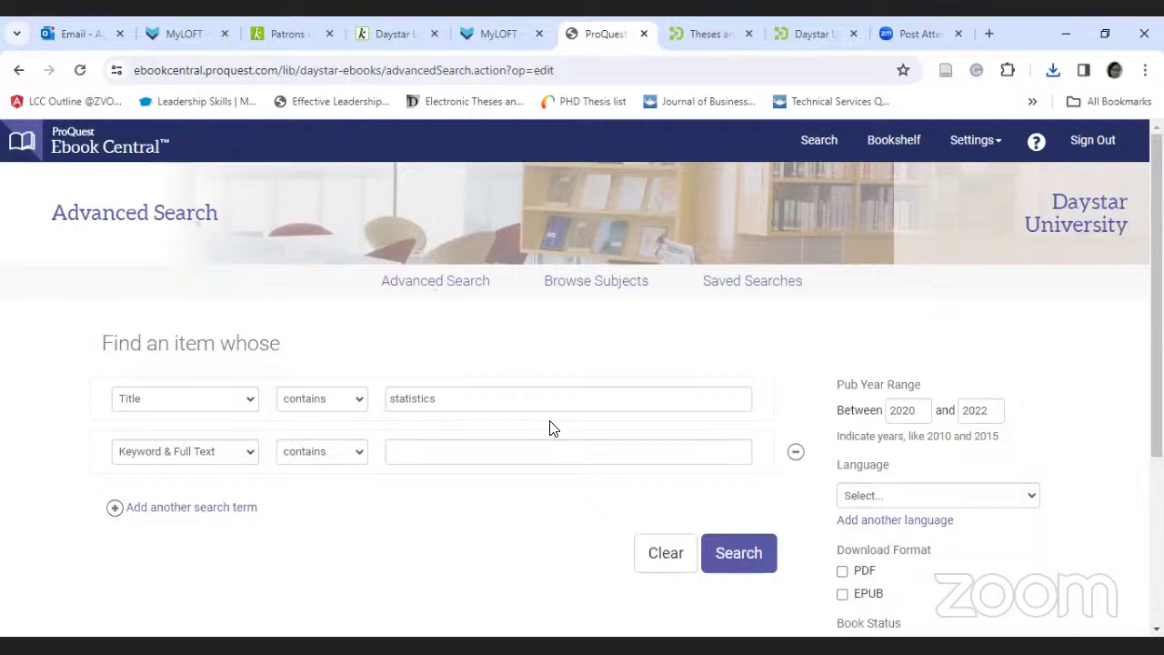
pyautogui.click(250, 406)
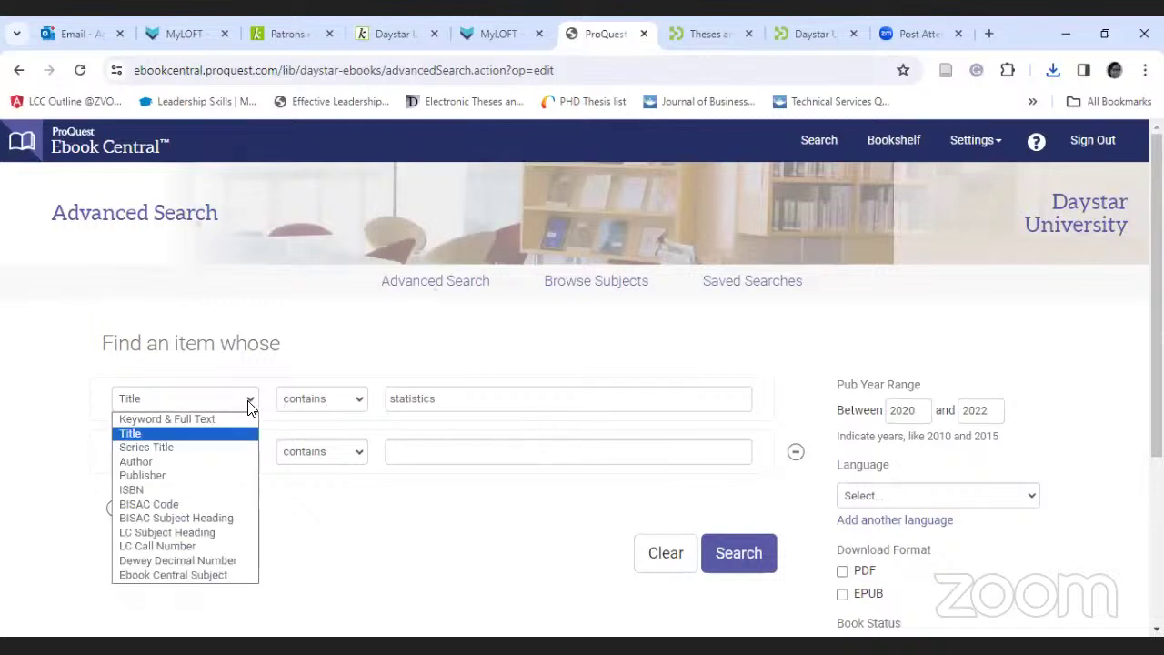
pyautogui.click(204, 417)
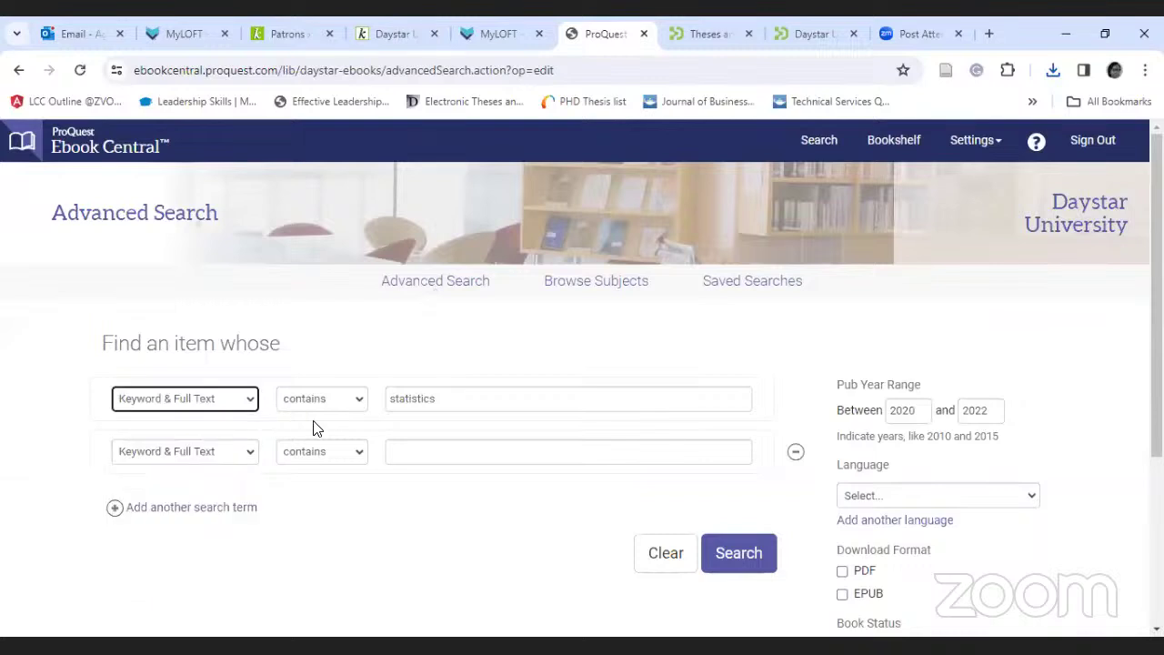
pyautogui.click(249, 404)
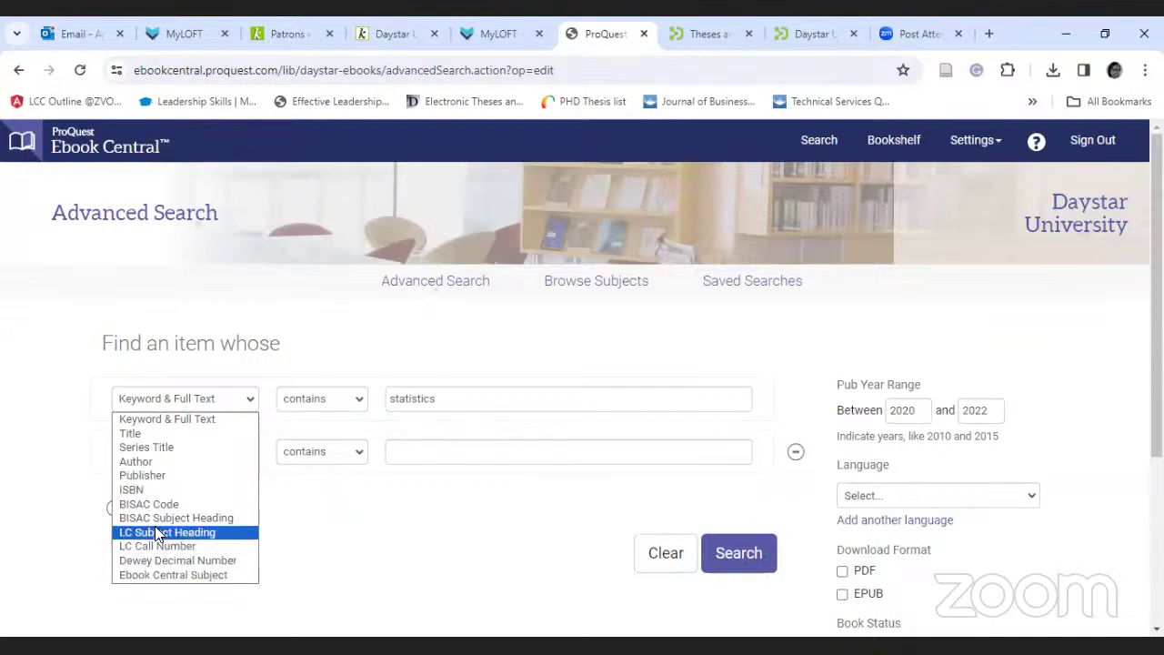
pyautogui.click(215, 435)
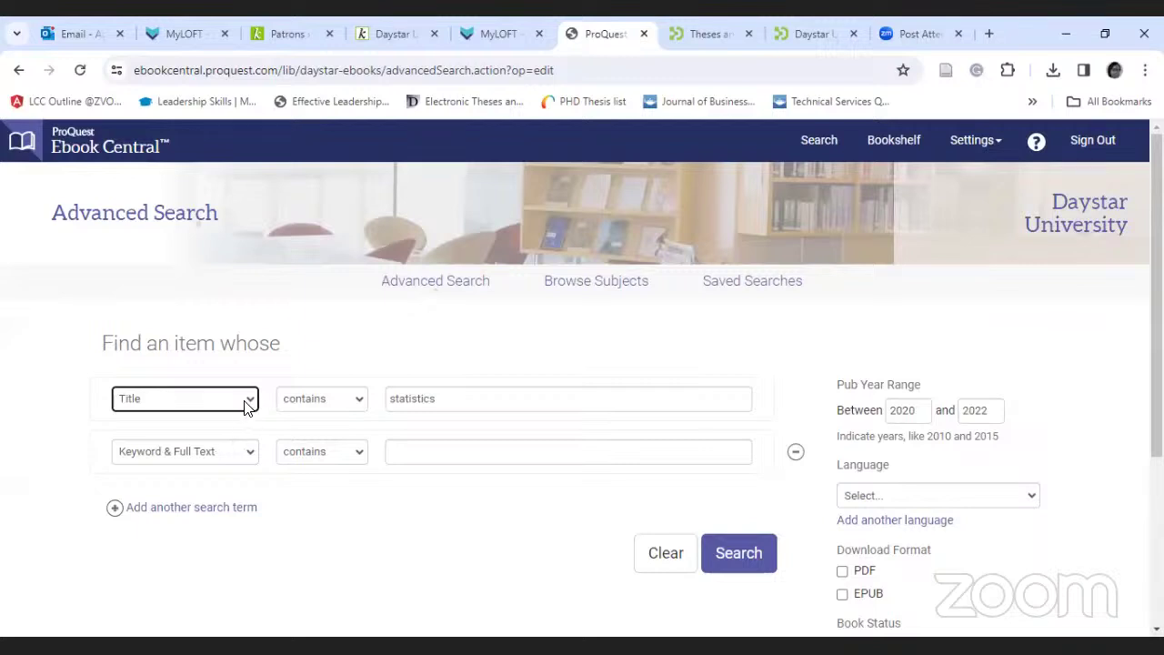
pyautogui.click(246, 405)
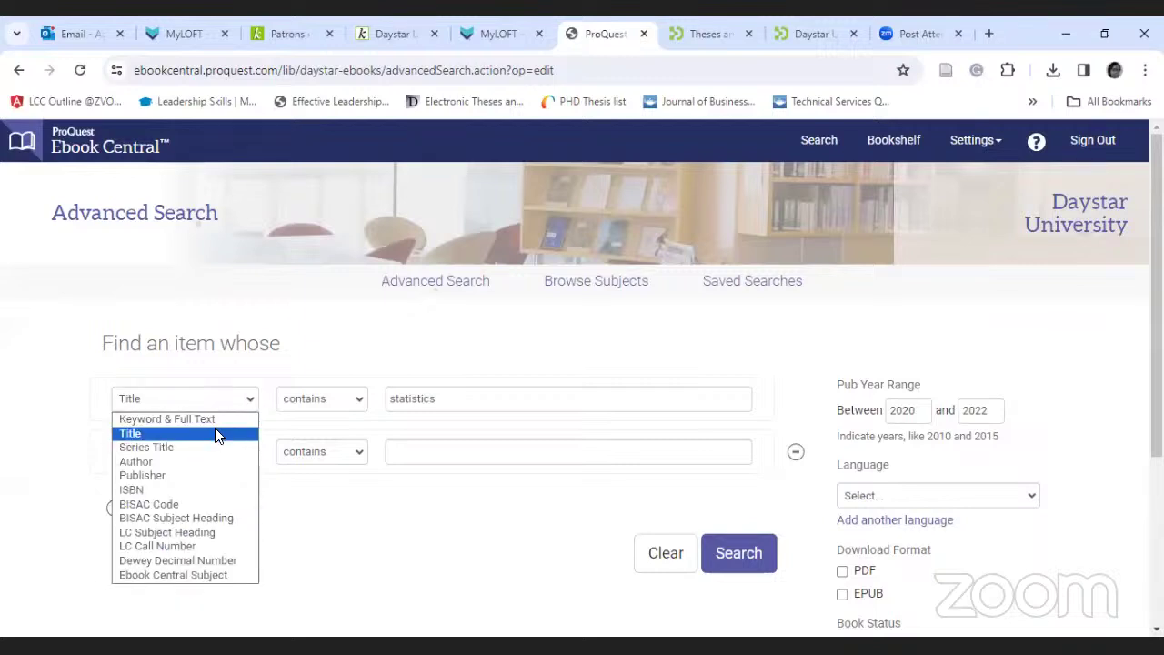
pyautogui.click(216, 434)
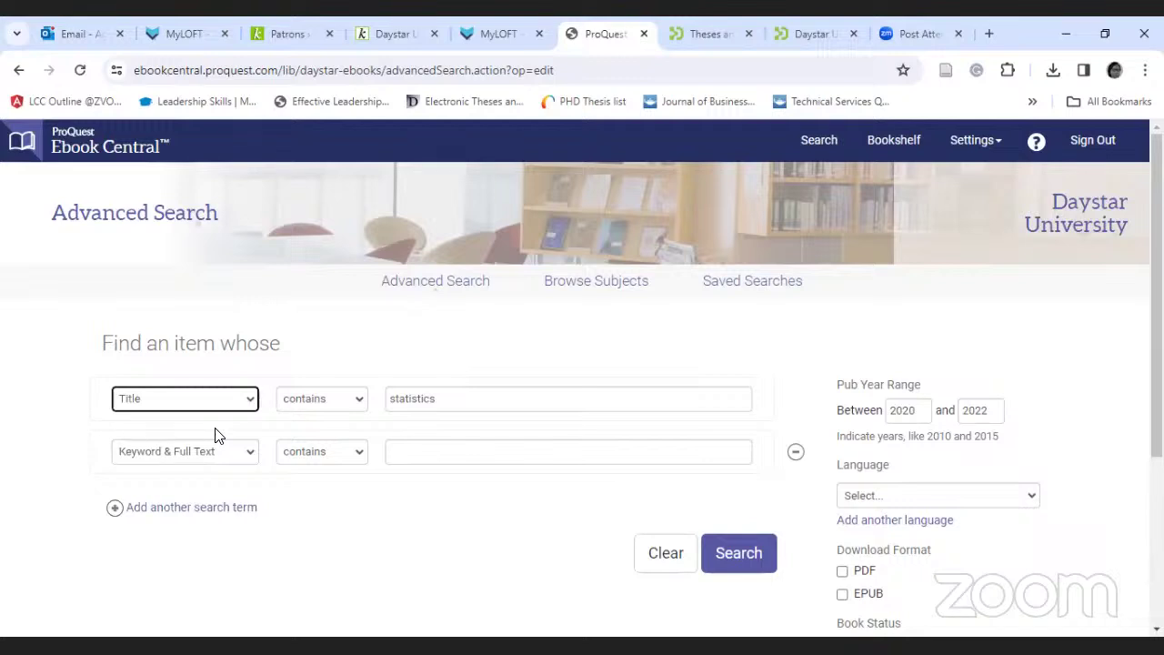
pyautogui.click(733, 562)
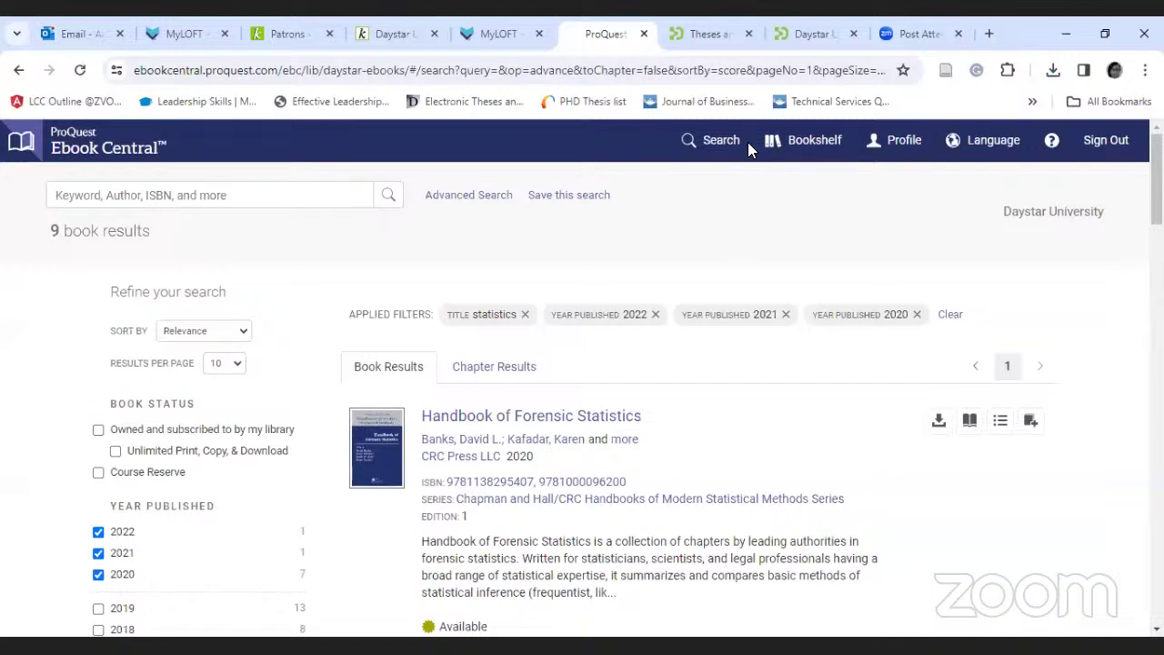
pyautogui.scroll(-1, 738, 403)
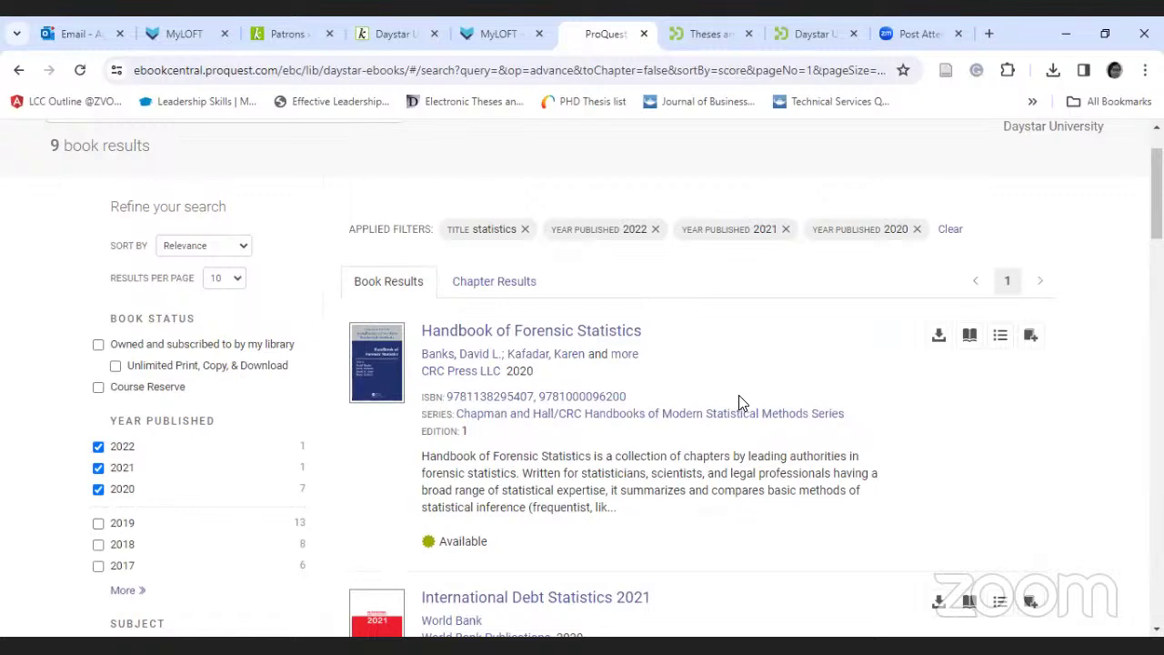
pyautogui.scroll(1, 742, 402)
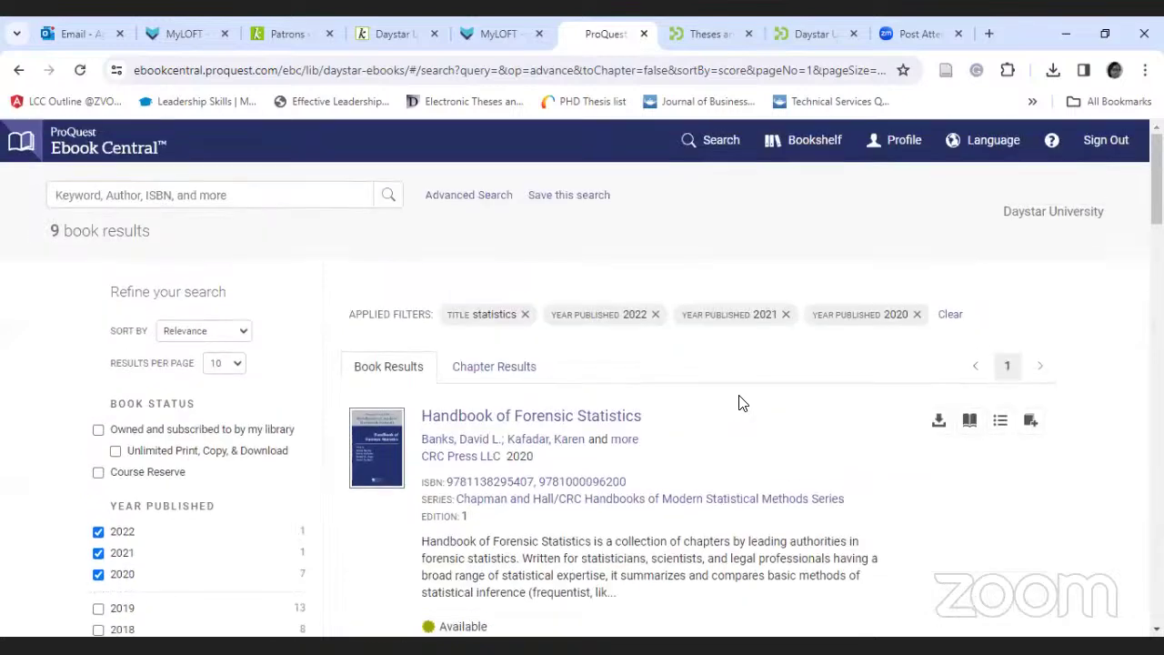
pyautogui.click(475, 193)
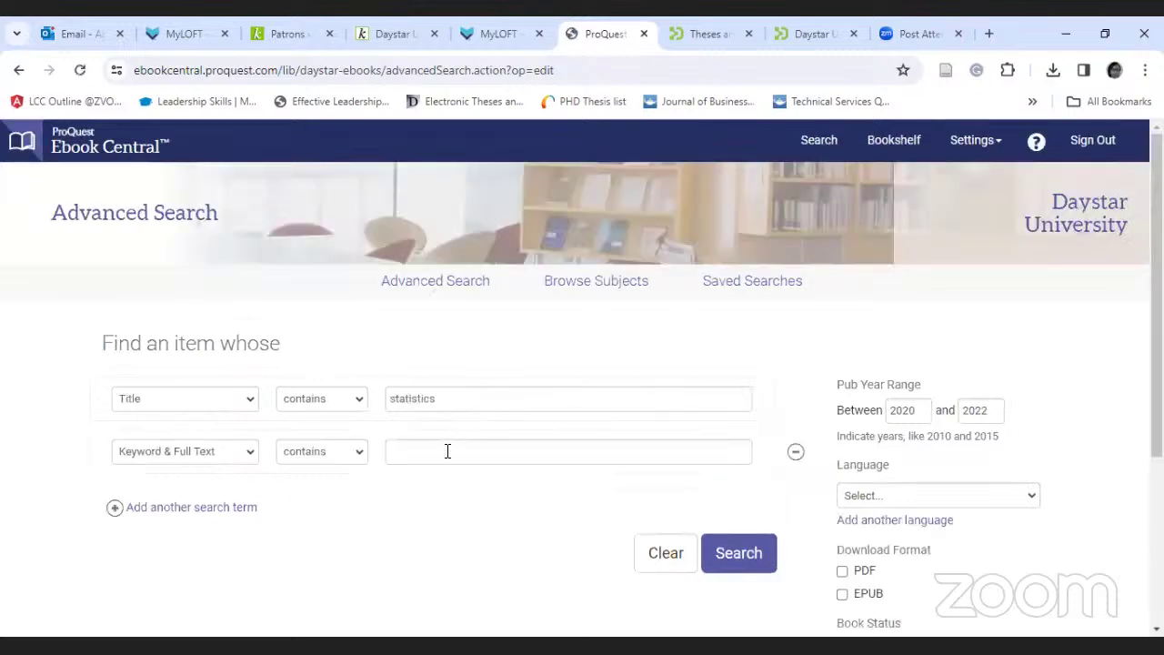
pyautogui.click(250, 457)
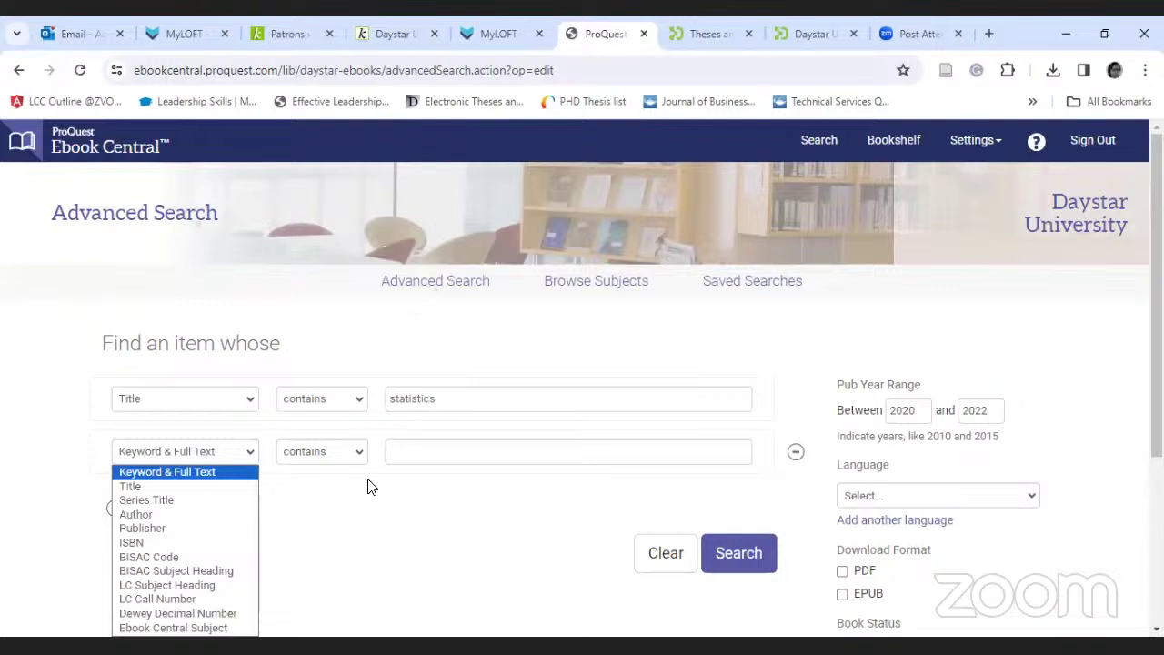
pyautogui.click(733, 553)
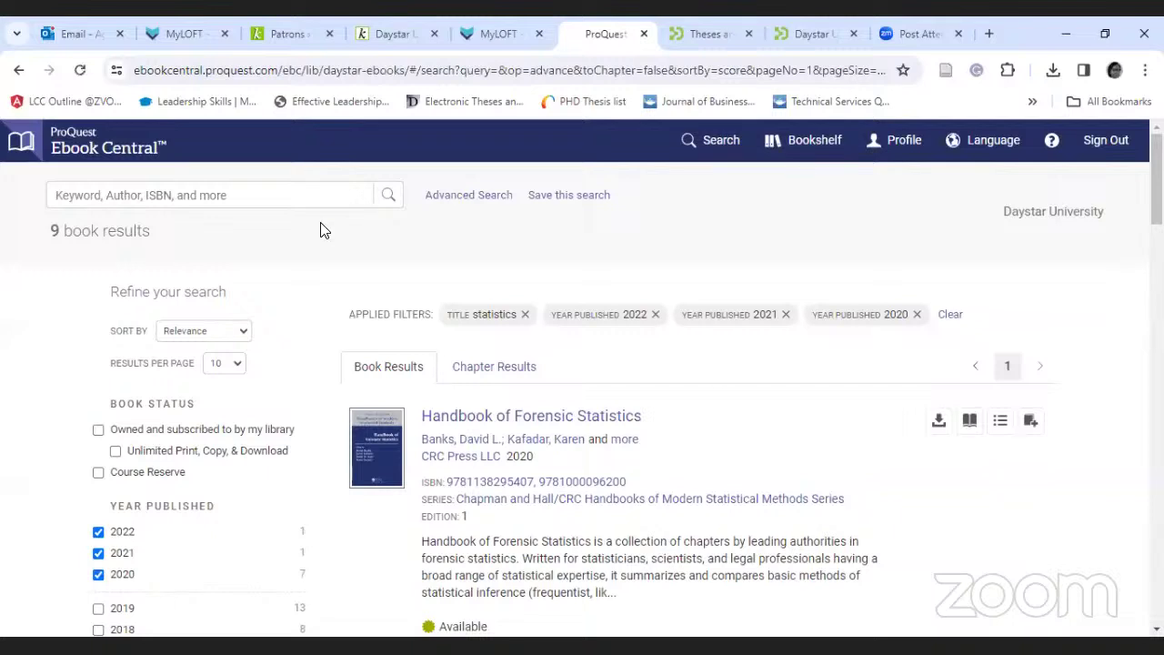
pyautogui.click(546, 418)
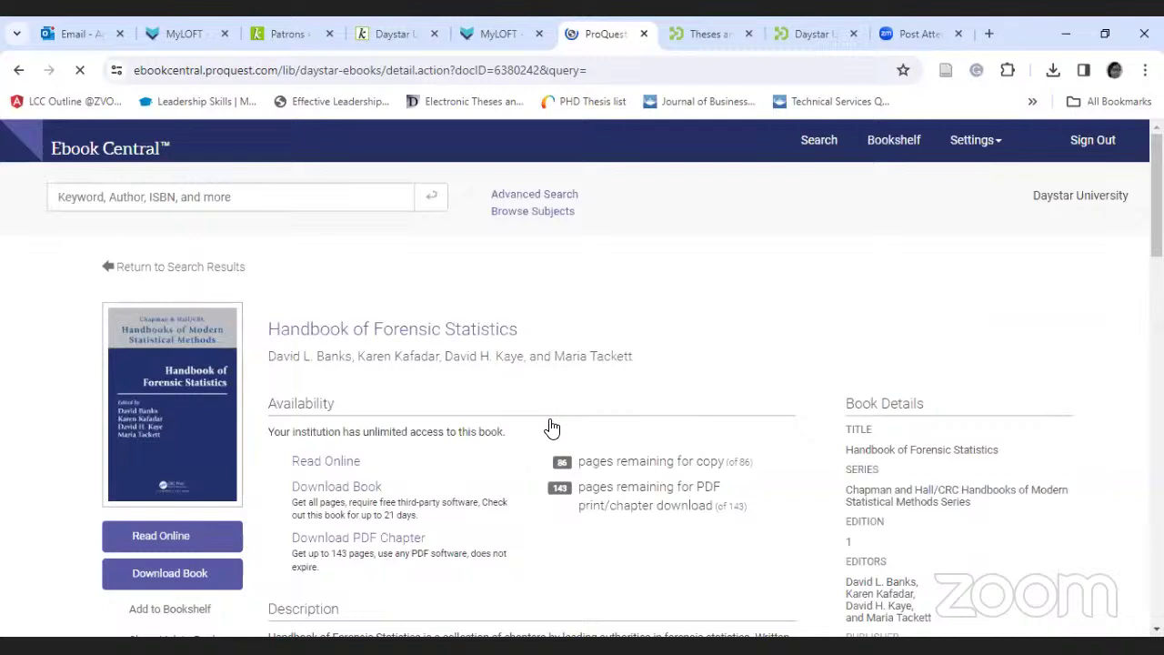
# Start the Download Book process for Handbook of Forensic Statistics from its details page
pyautogui.scroll(-1, 547, 427)
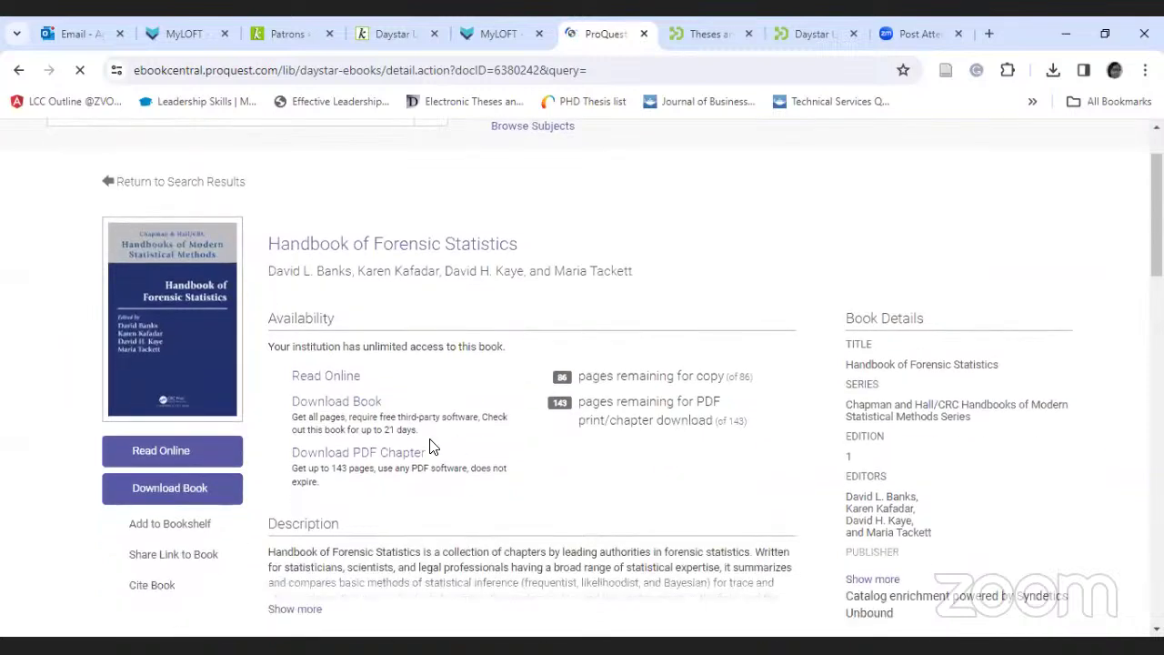
pyautogui.click(347, 409)
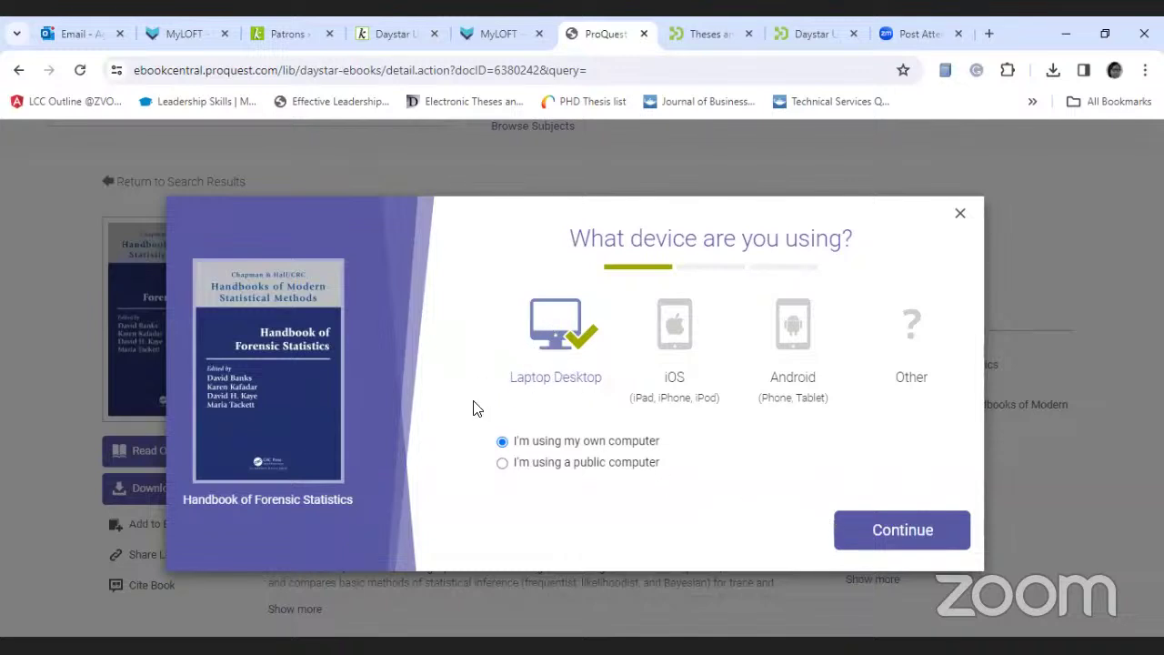
# Confirm Laptop Desktop on your own computer and complete the Adobe Digital Editions step
pyautogui.click(886, 534)
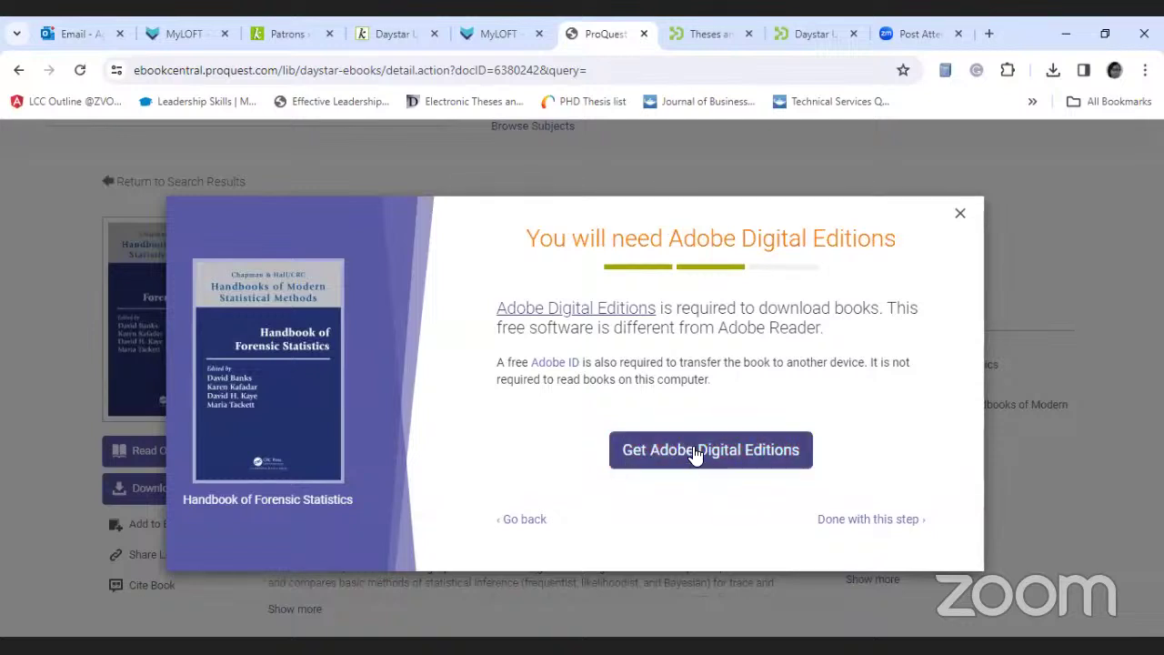
pyautogui.click(666, 464)
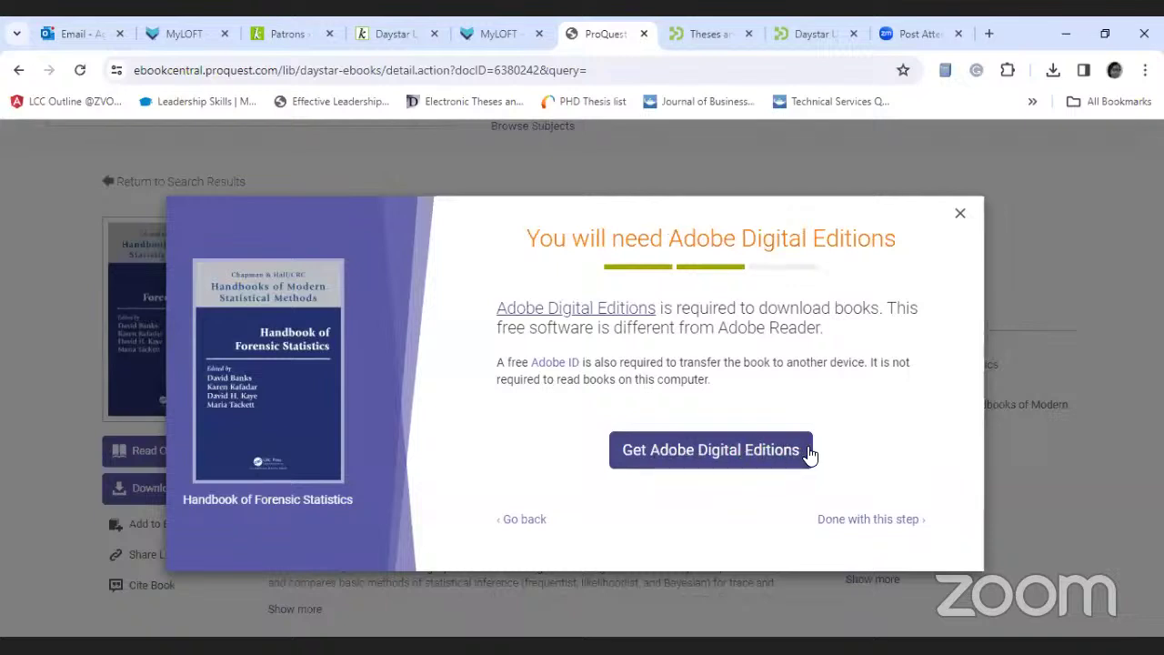
pyautogui.click(722, 451)
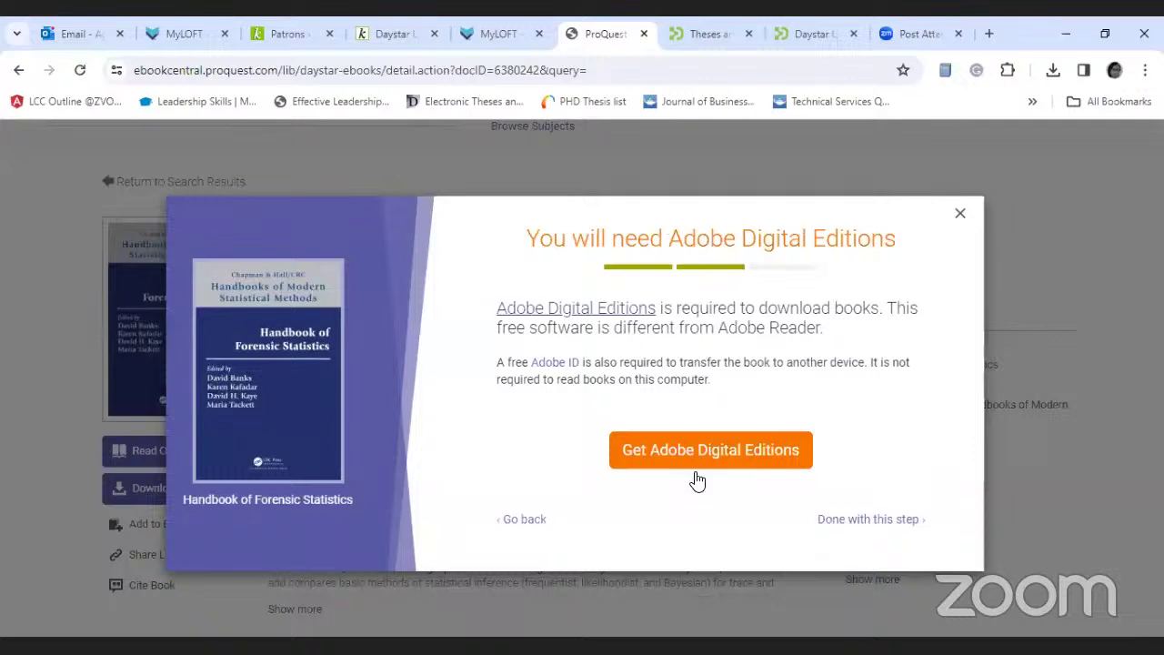
pyautogui.click(835, 524)
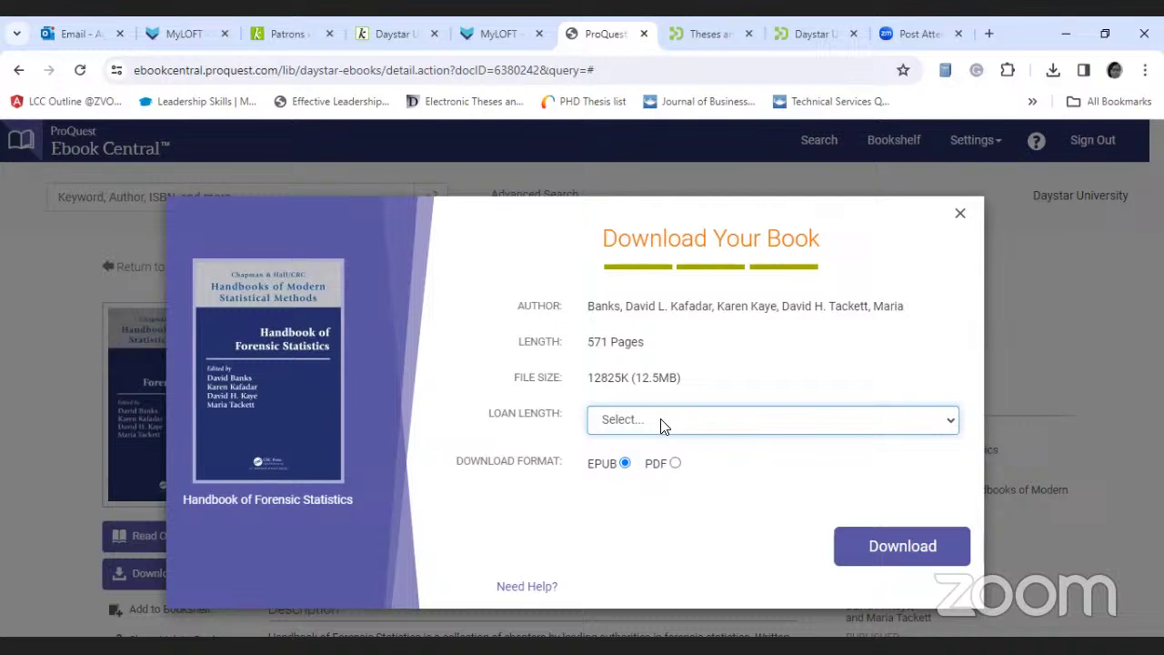
# Request a 21-day EPUB loan of Handbook of Forensic Statistics, downloading 6380242.acsm
pyautogui.click(955, 423)
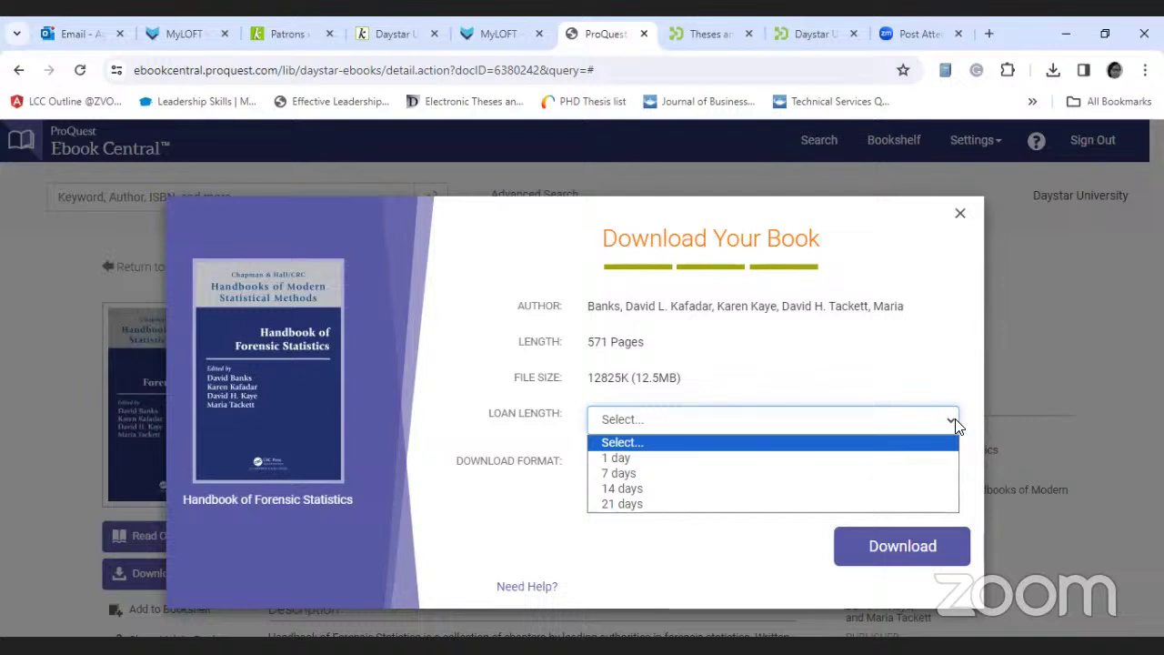
pyautogui.click(782, 504)
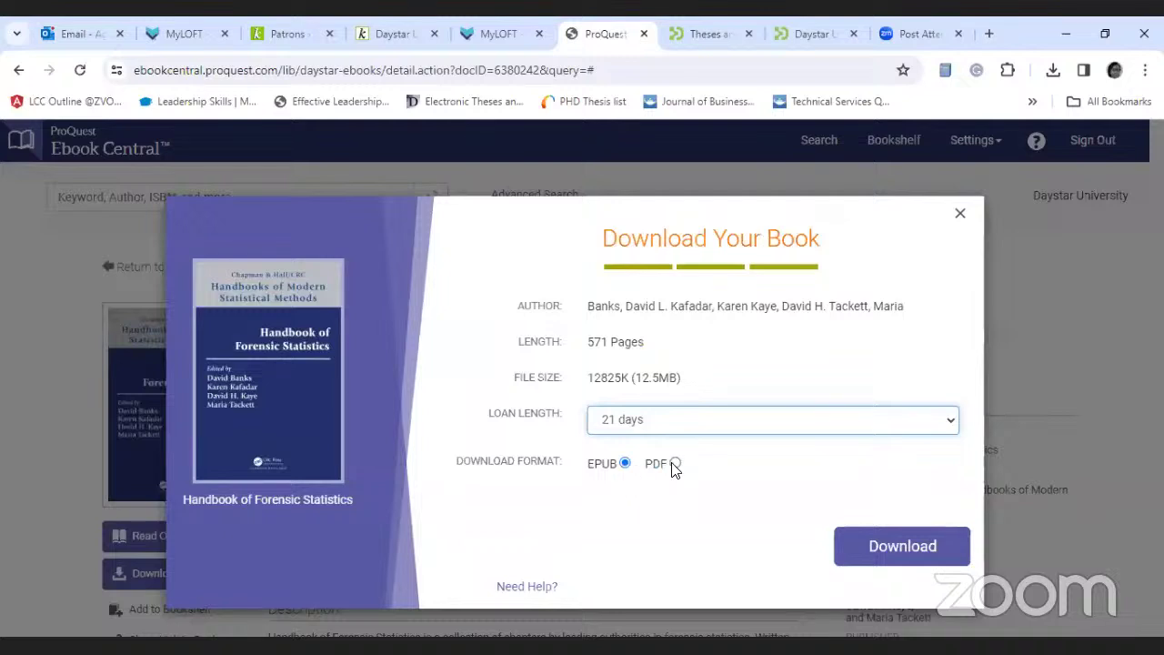
pyautogui.click(876, 550)
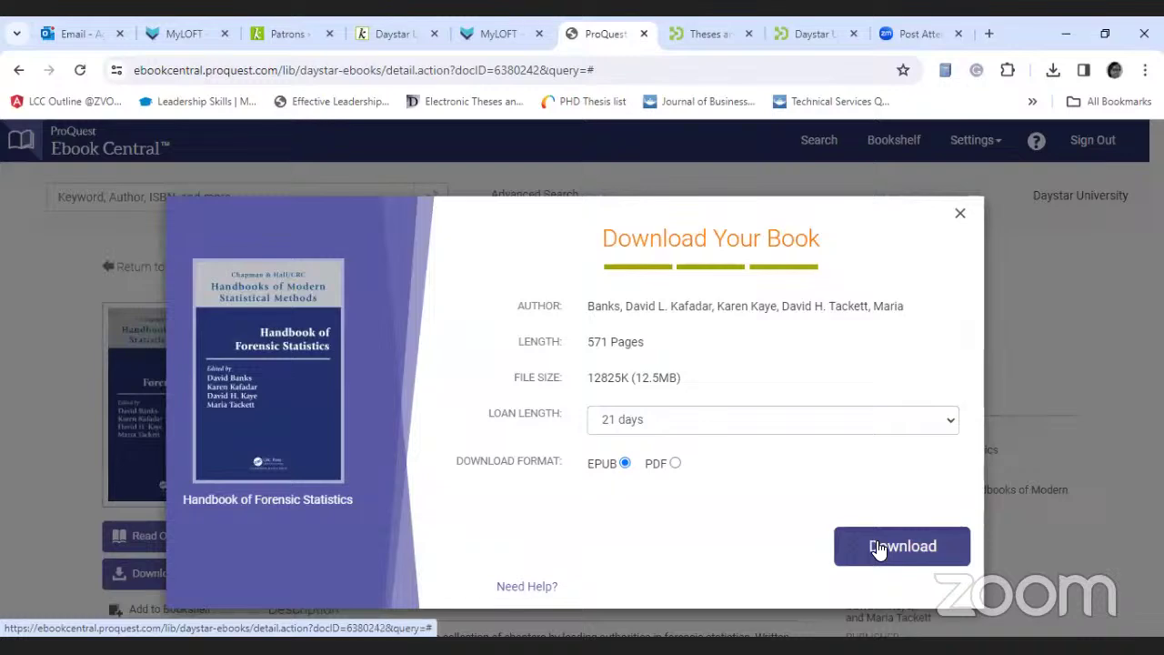
pyautogui.click(875, 546)
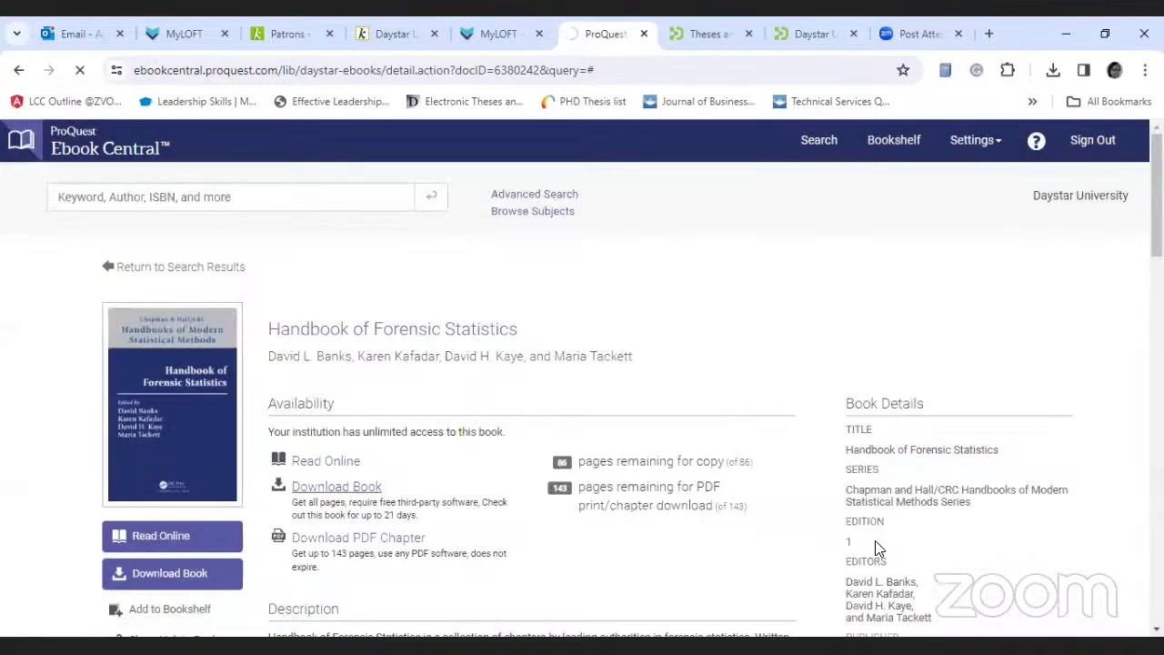
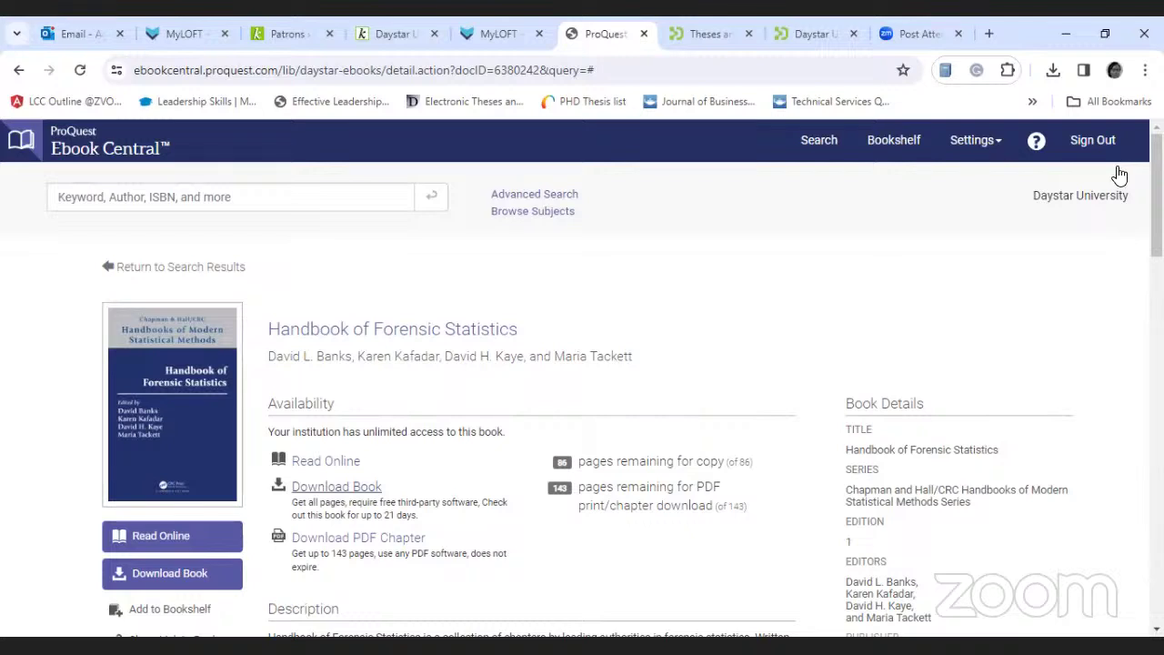
# Glance at Chrome's recent downloads, then go from the book page to Browse Subjects
pyautogui.click(1052, 70)
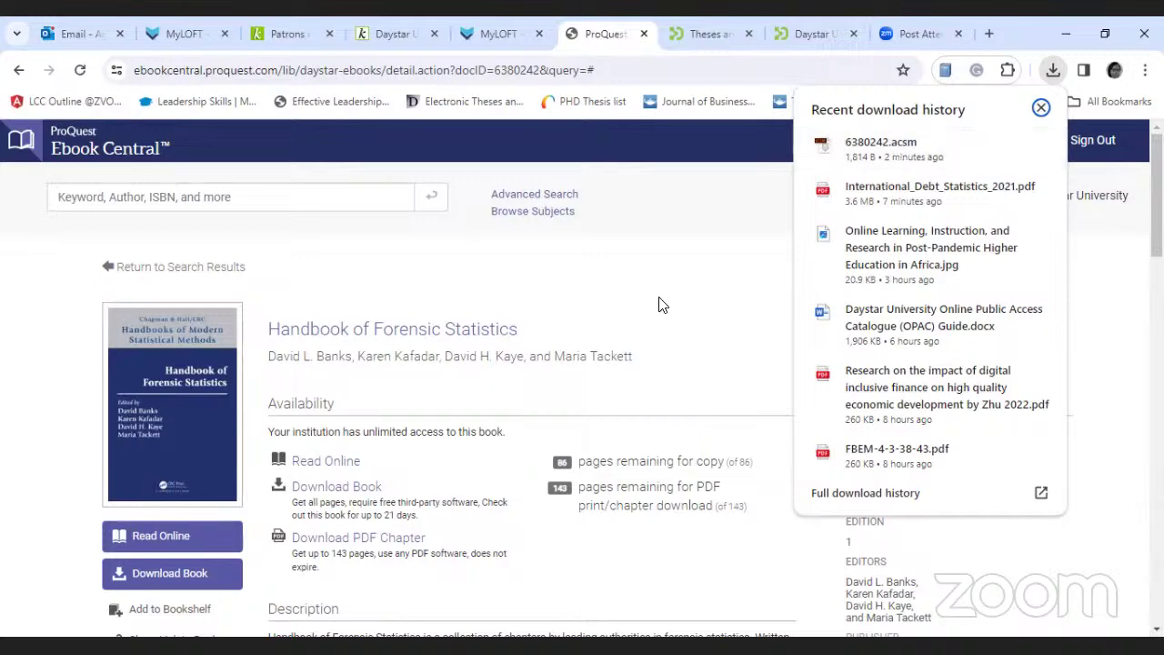
pyautogui.click(664, 346)
pyautogui.scroll(-3, 530, 324)
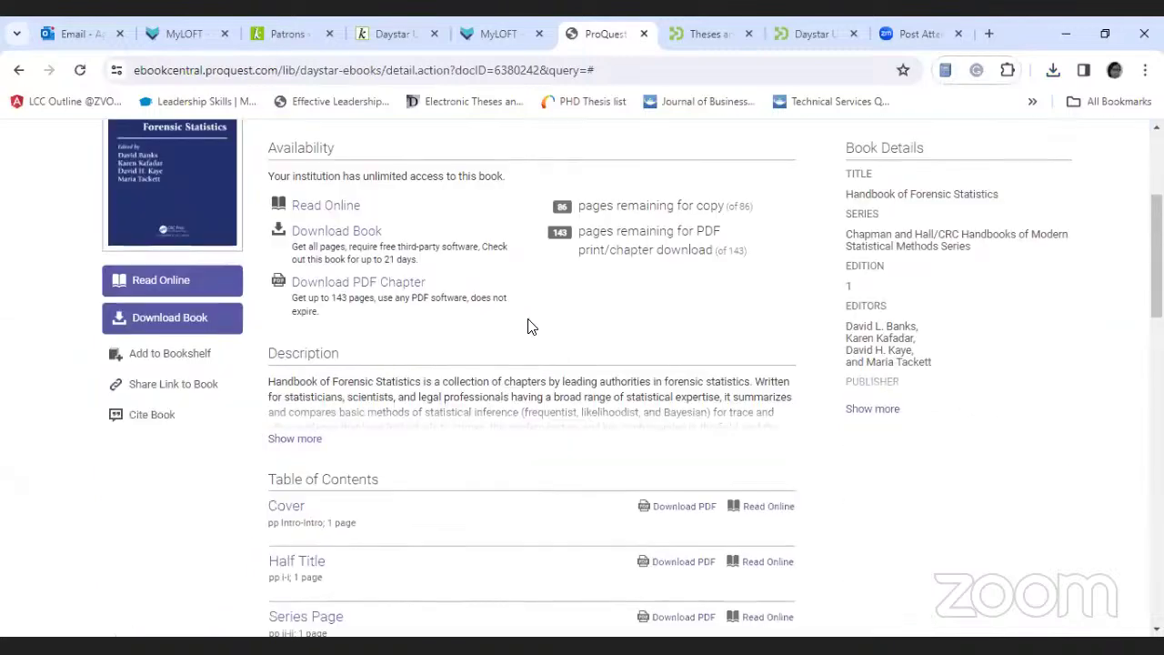
pyautogui.scroll(3, 559, 337)
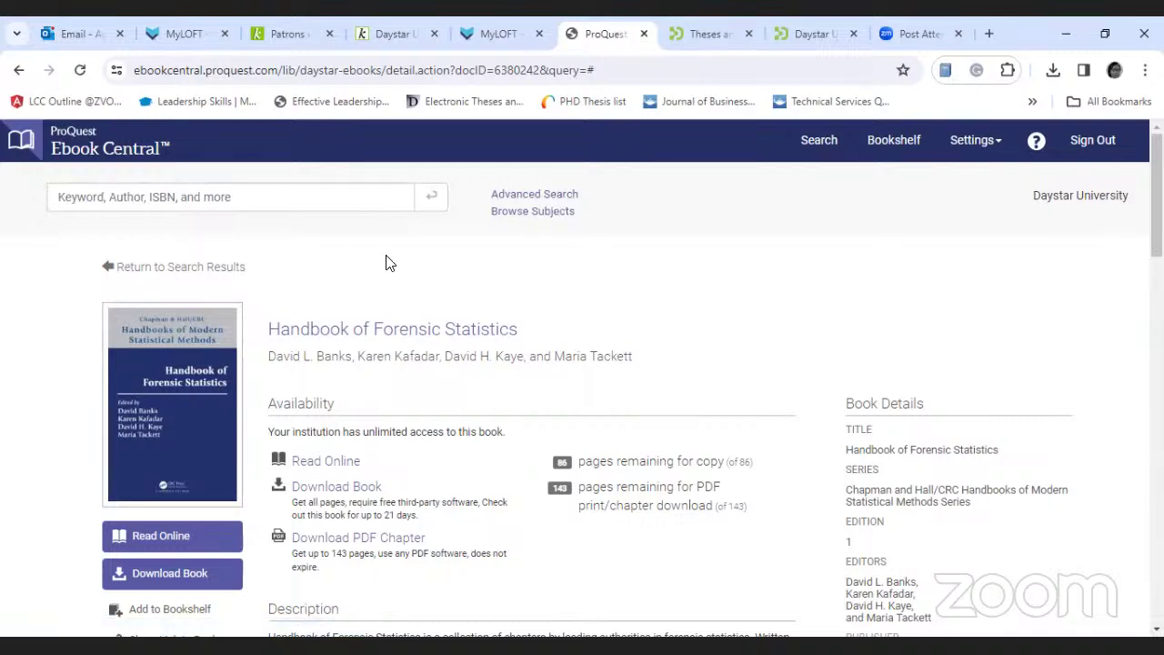
pyautogui.click(509, 216)
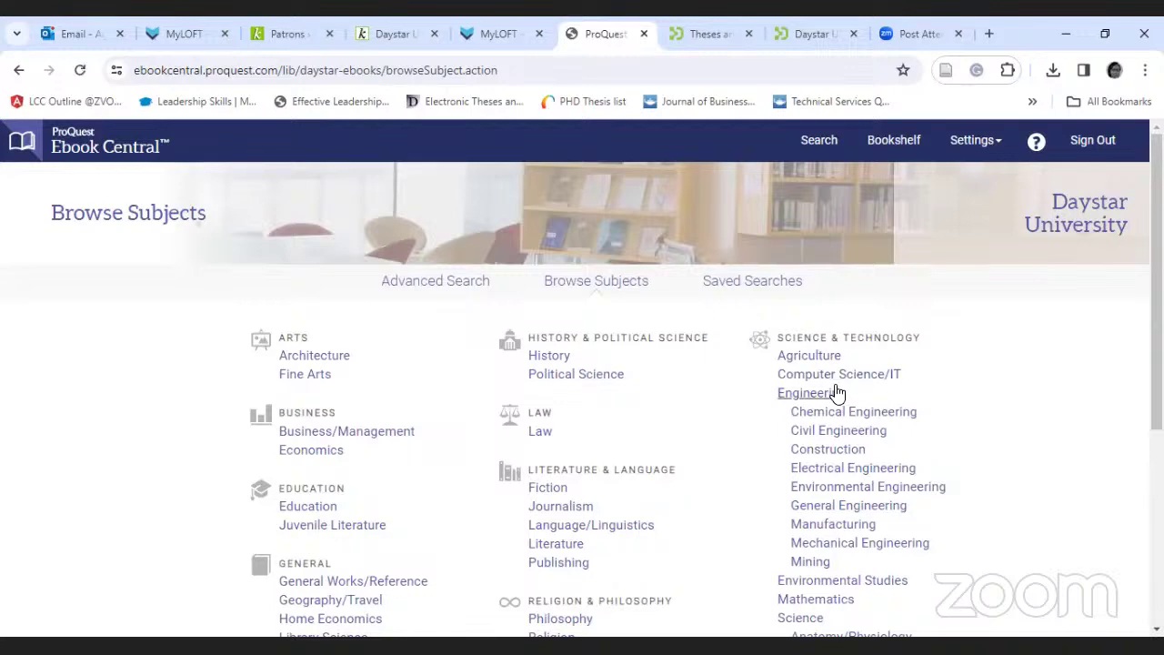
# Filter the books to the Education subject, giving 12064 results led by 'Unmistakable Impact'
pyautogui.scroll(-2, 834, 394)
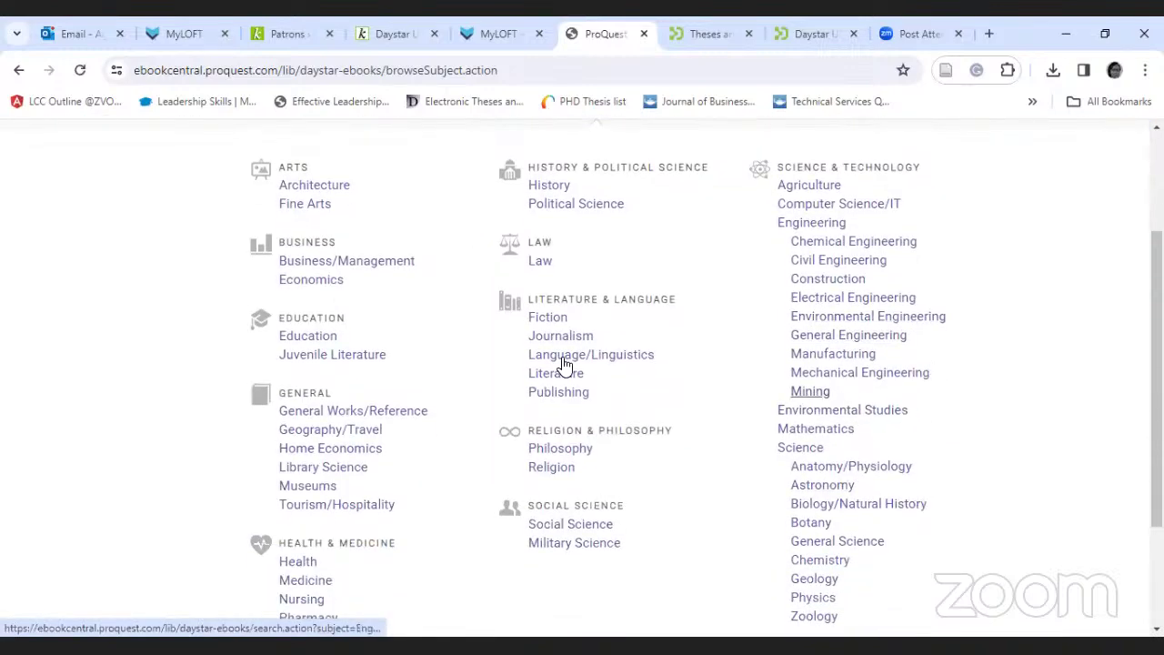
pyautogui.scroll(2, 778, 399)
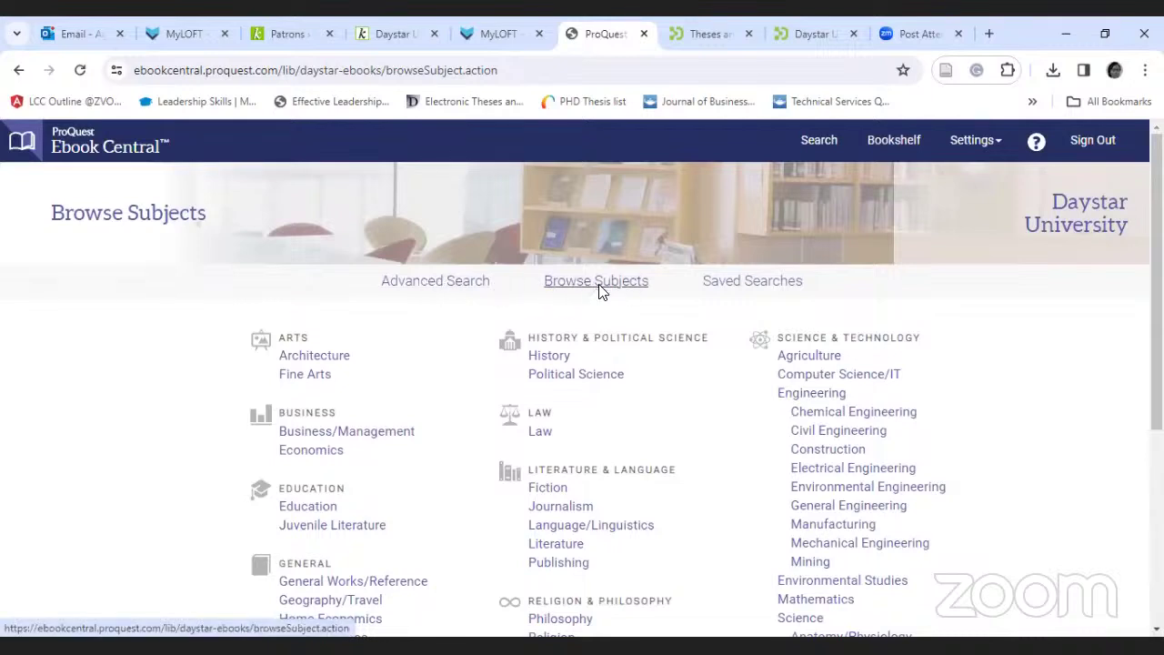
pyautogui.scroll(-2, 677, 419)
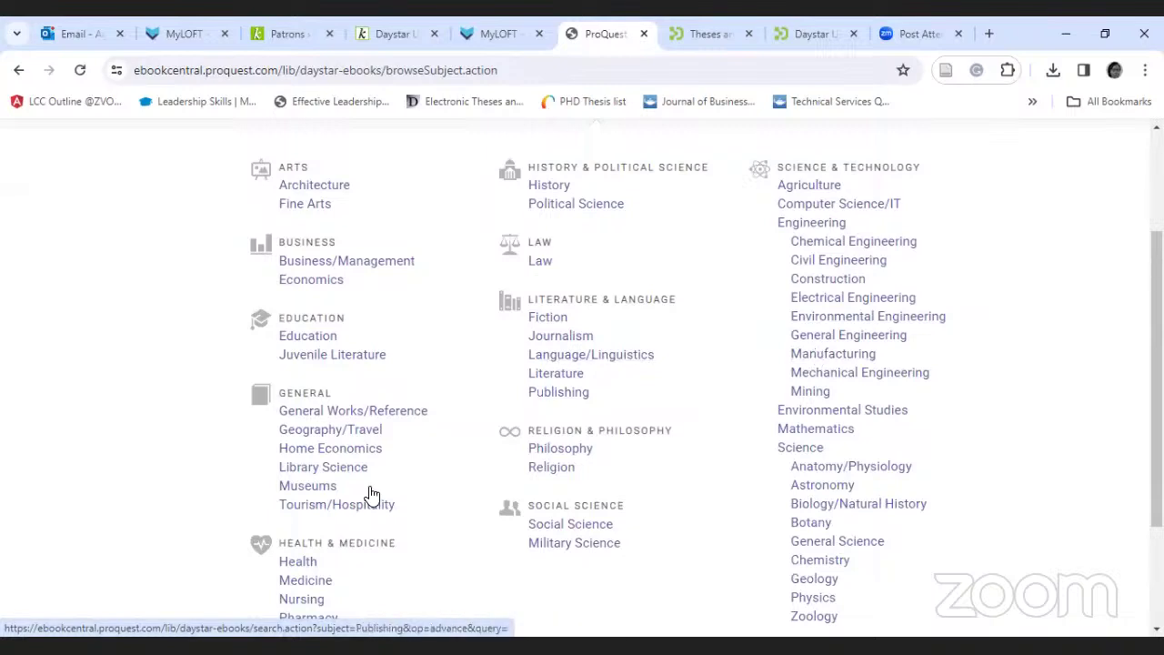
pyautogui.click(307, 338)
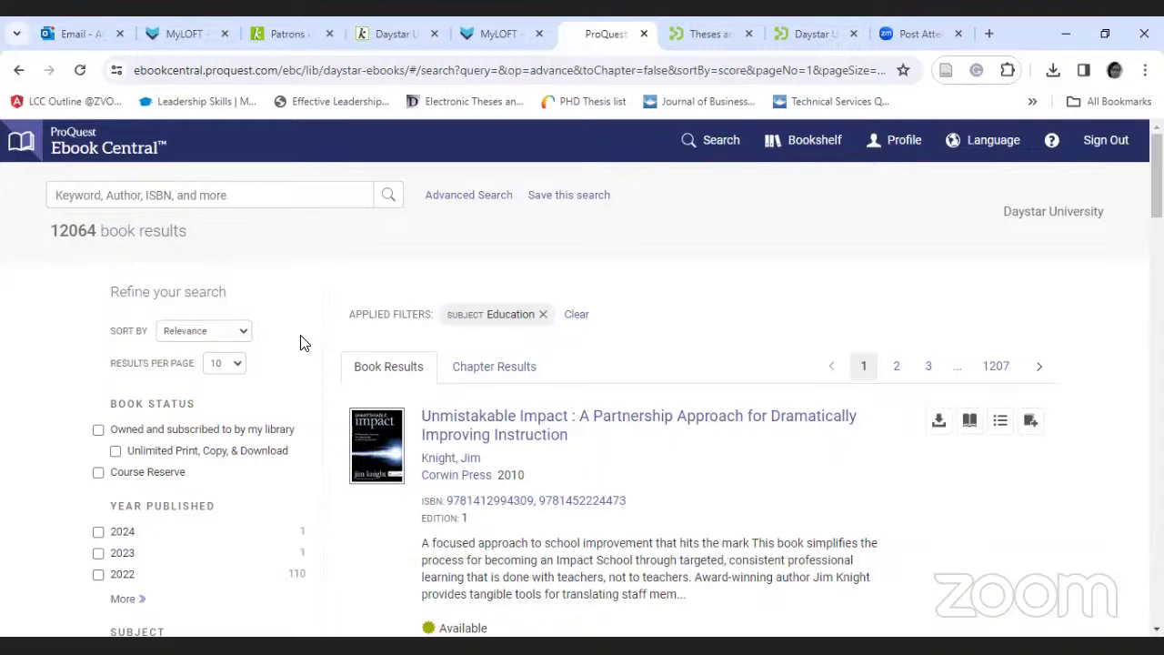
pyautogui.scroll(-5, 301, 341)
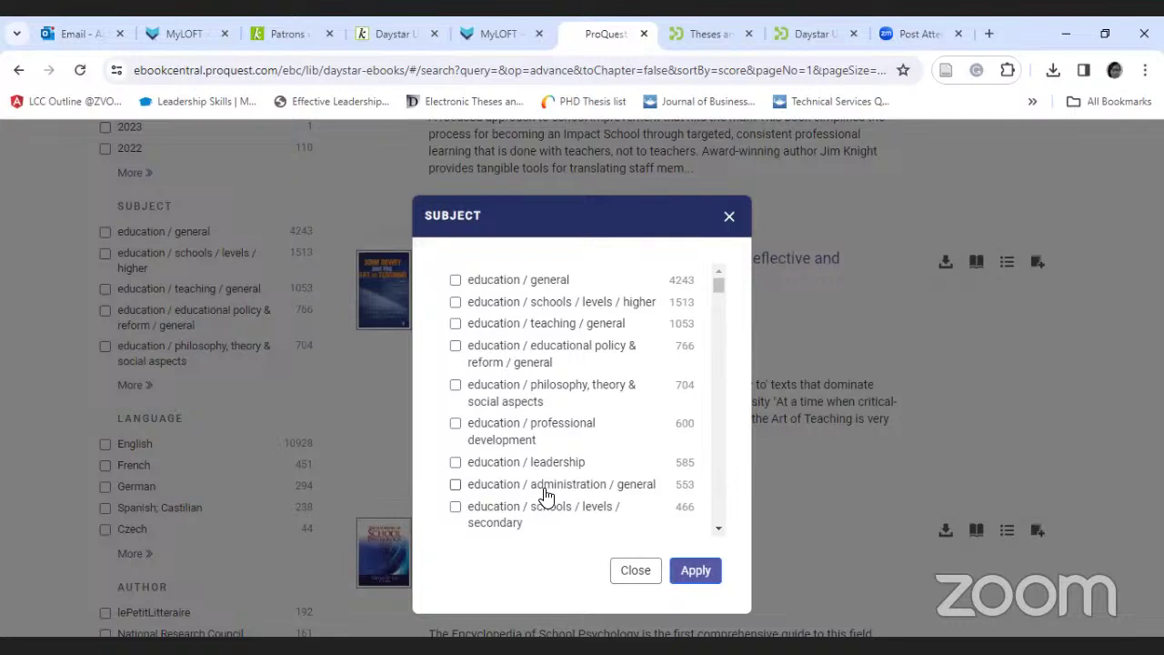
pyautogui.scroll(-1, 617, 468)
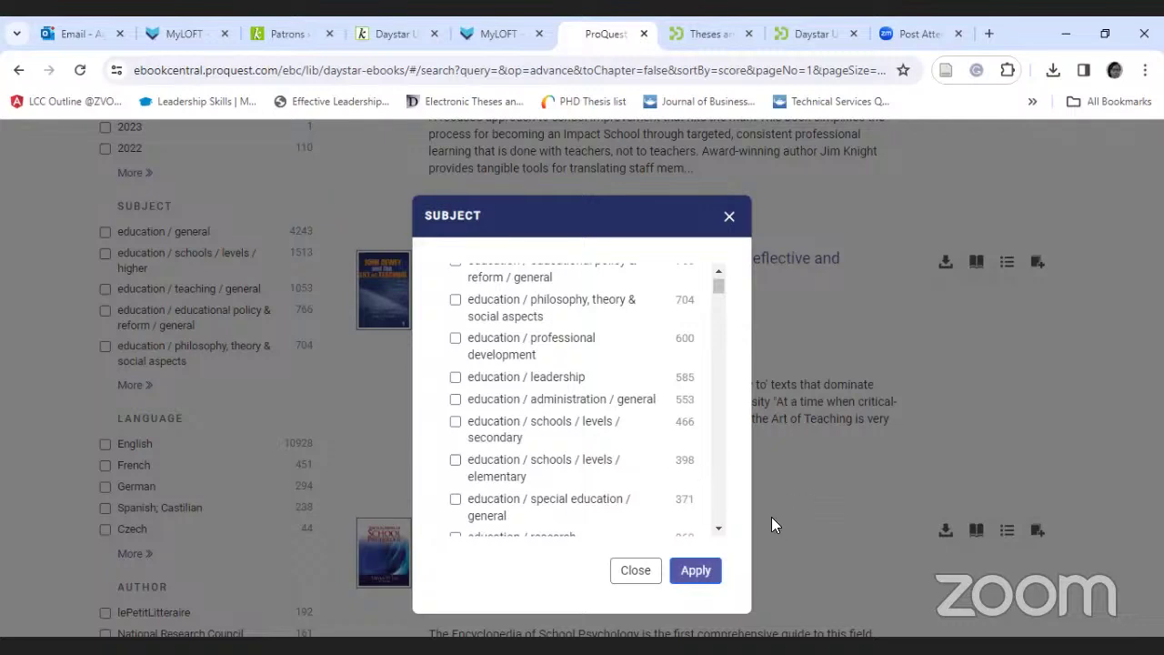
pyautogui.scroll(-1, 711, 507)
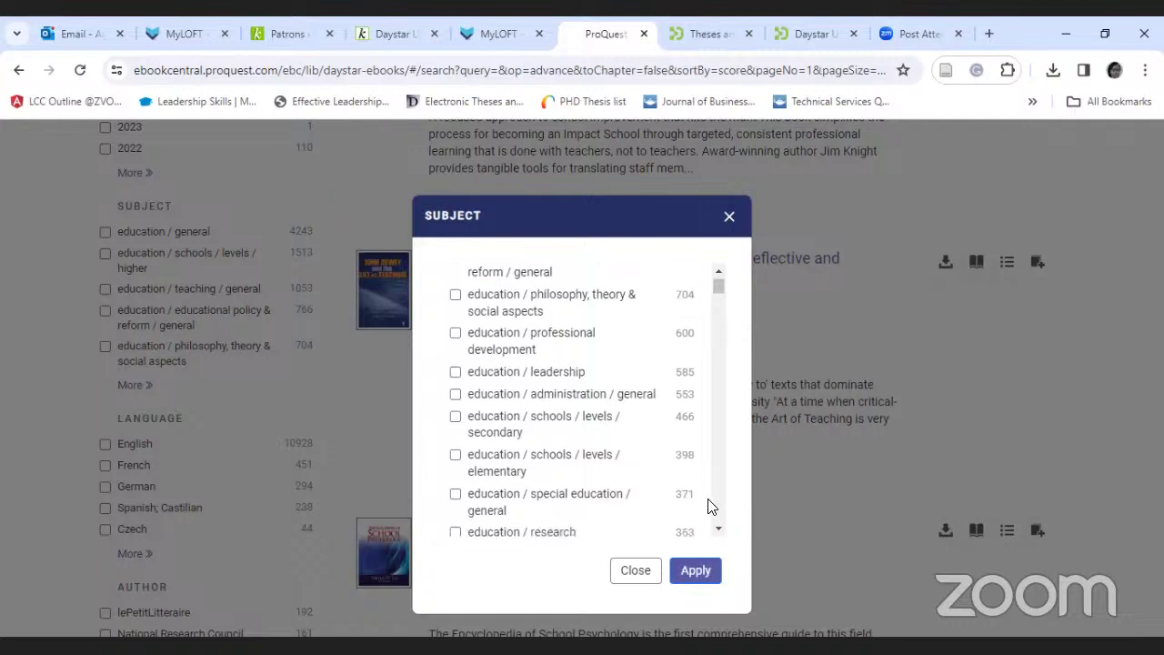
pyautogui.scroll(-3, 711, 507)
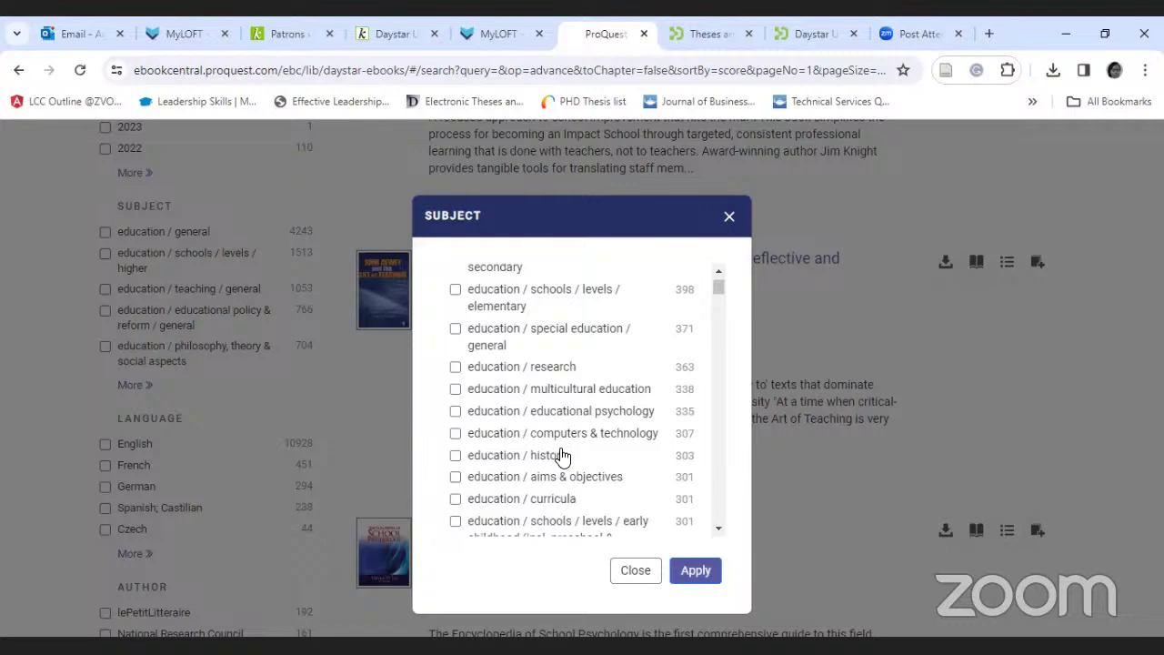
pyautogui.scroll(-2, 564, 459)
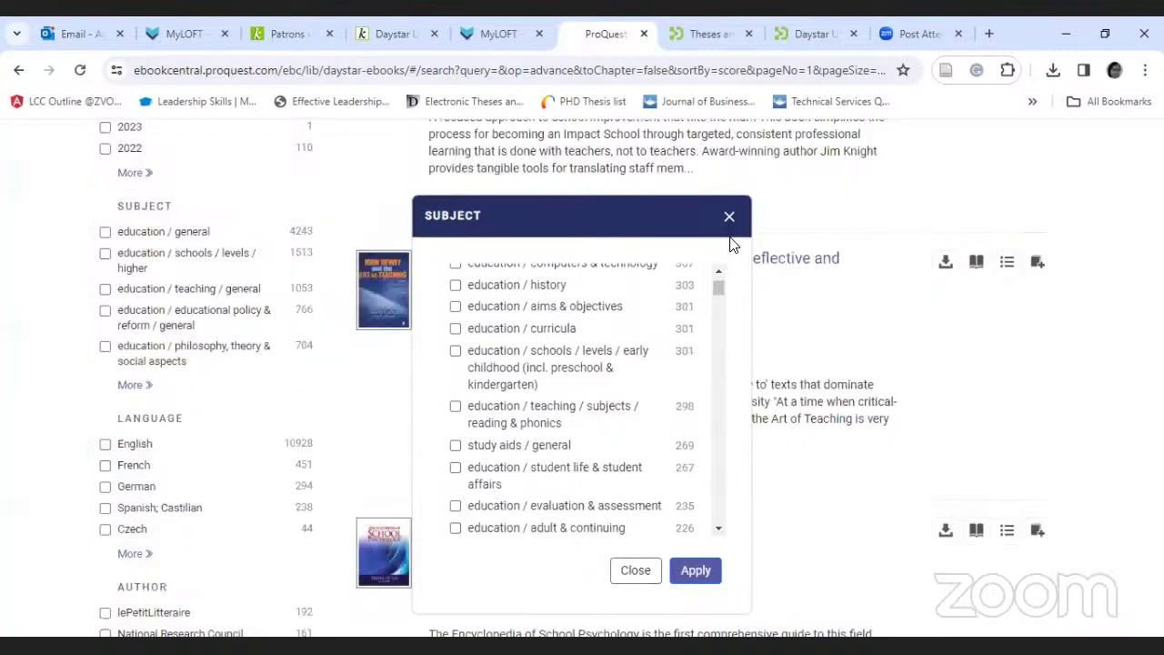
pyautogui.click(730, 218)
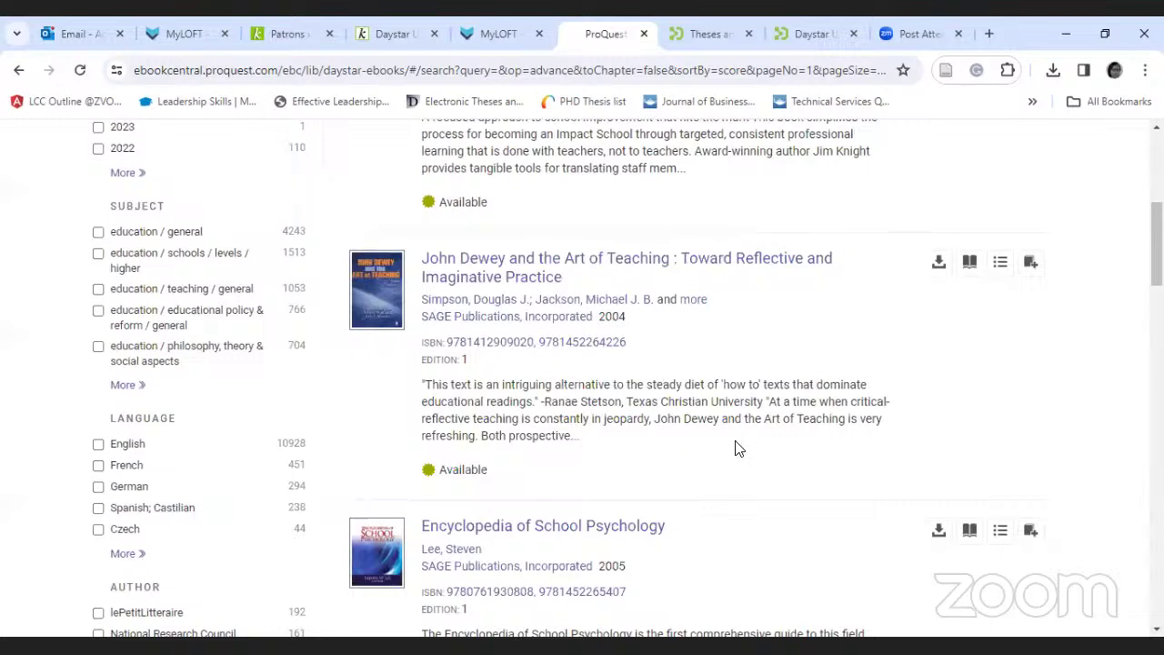
pyautogui.scroll(5, 737, 447)
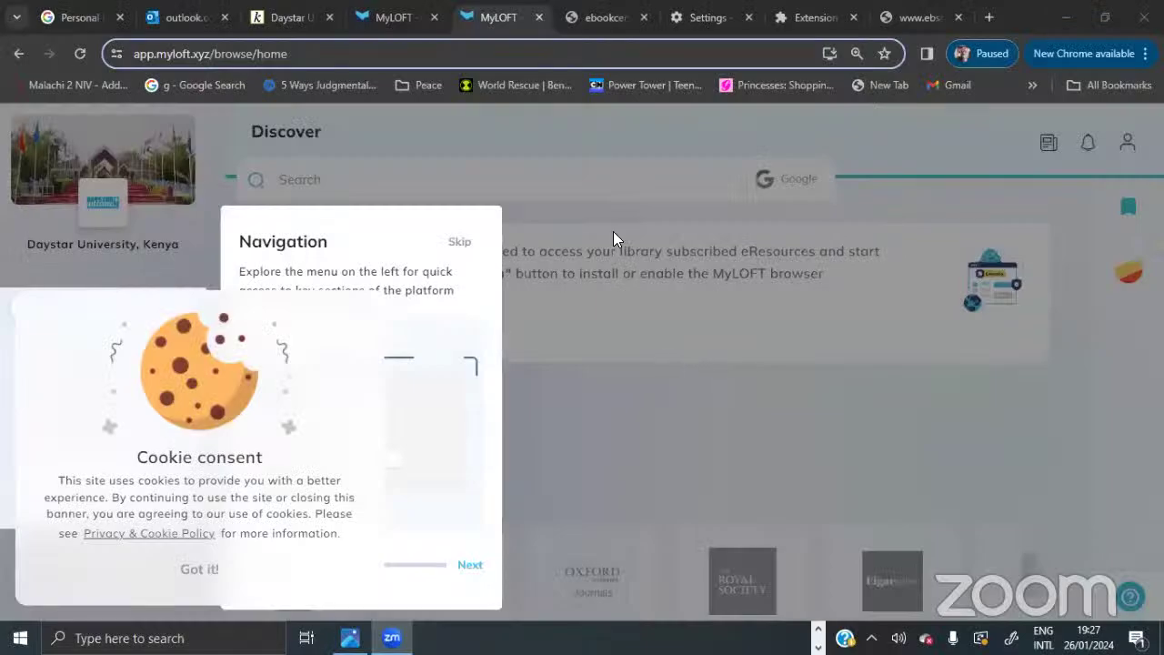
# Switch to the MyLOFT portal's Discover home page tab
pyautogui.click(605, 18)
# Back on MyLOFT, skip the navigation tour and accept the cookie notice
pyautogui.click(491, 18)
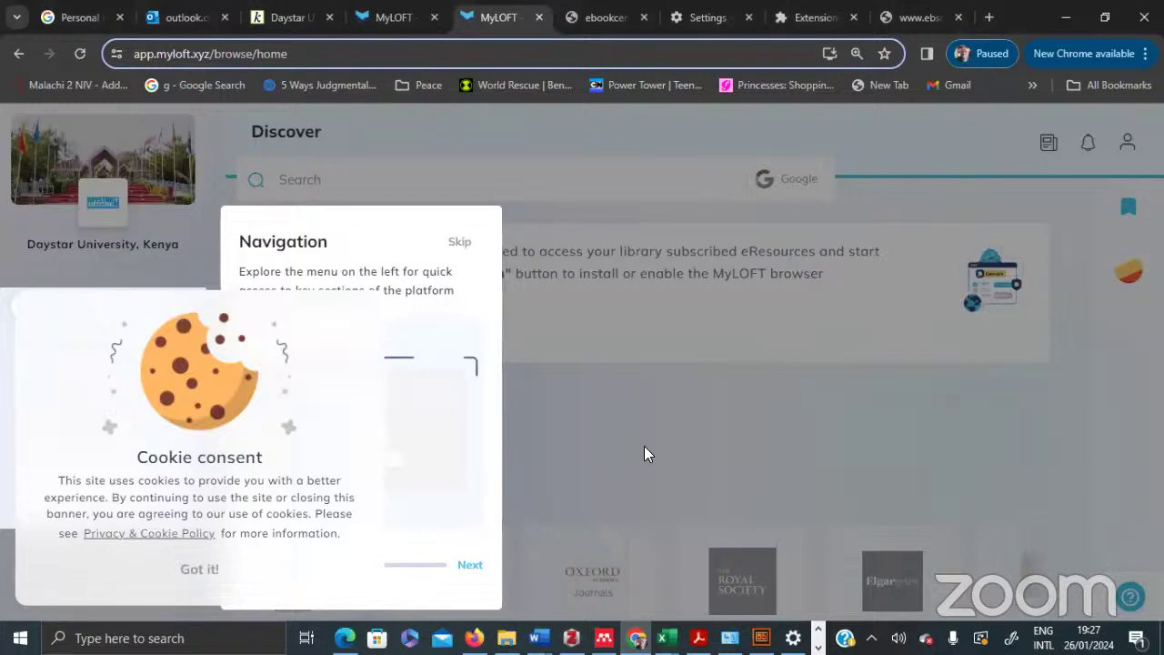
pyautogui.click(457, 245)
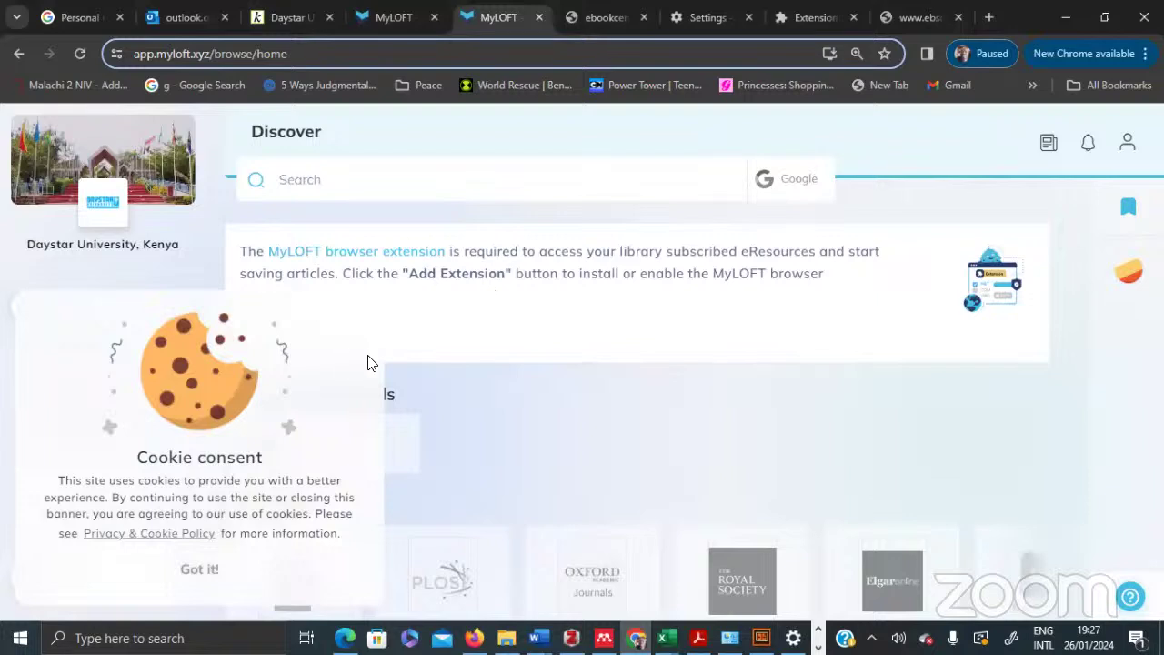
pyautogui.click(202, 569)
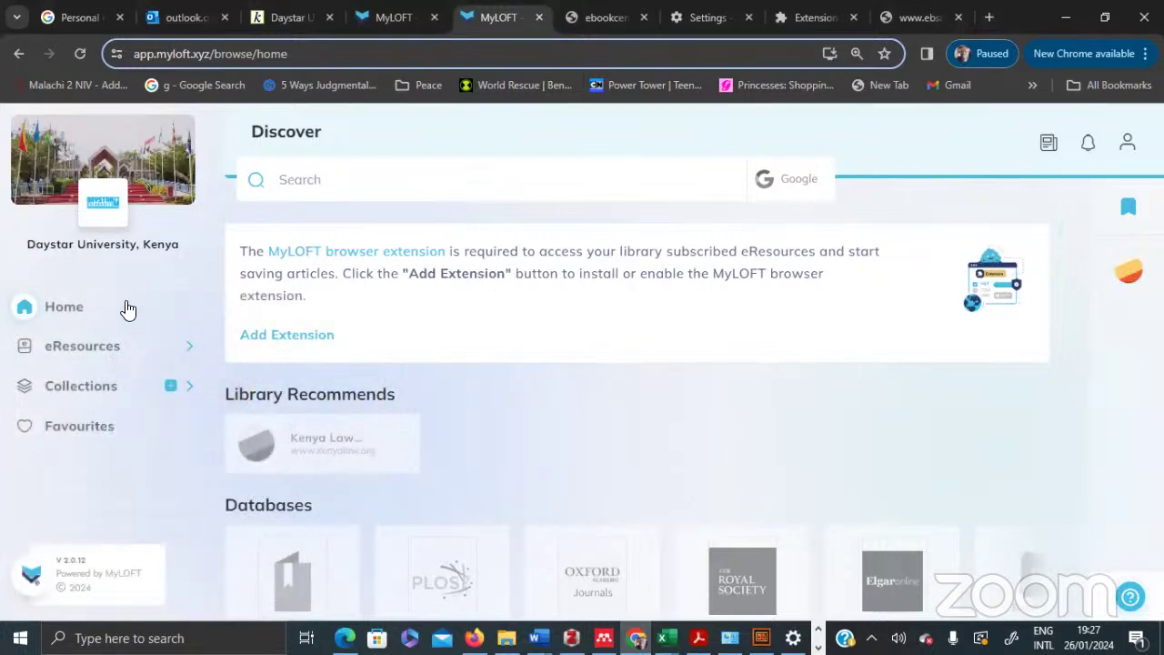
# Show All Databases under eResources and finish the intro tour
pyautogui.click(100, 353)
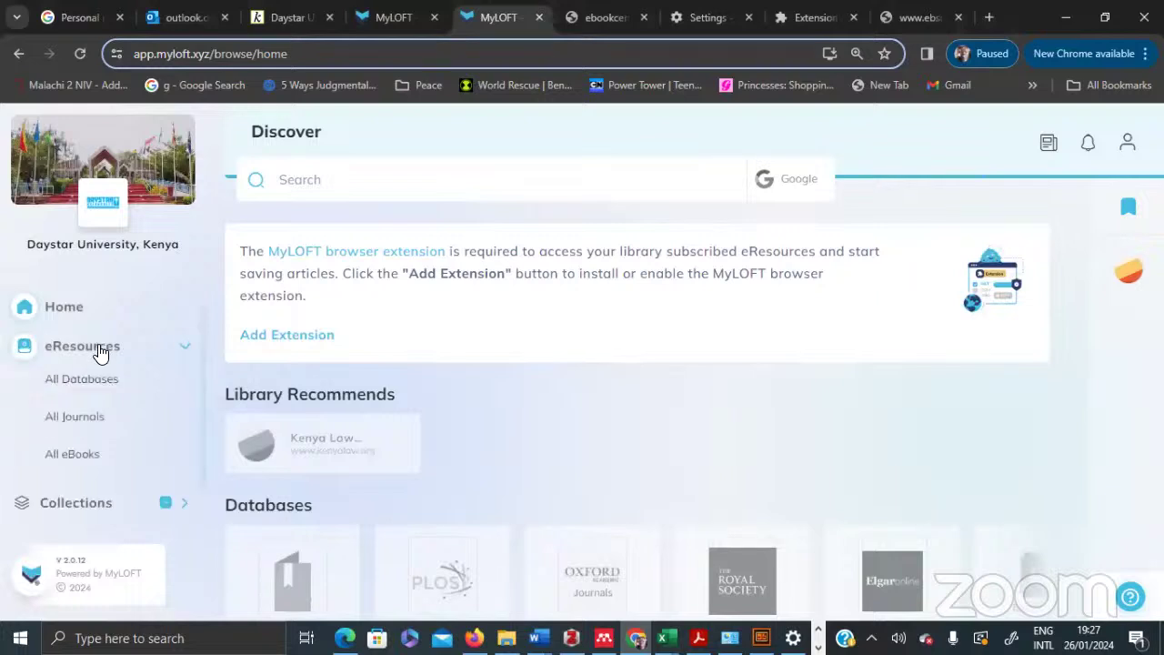
pyautogui.click(89, 384)
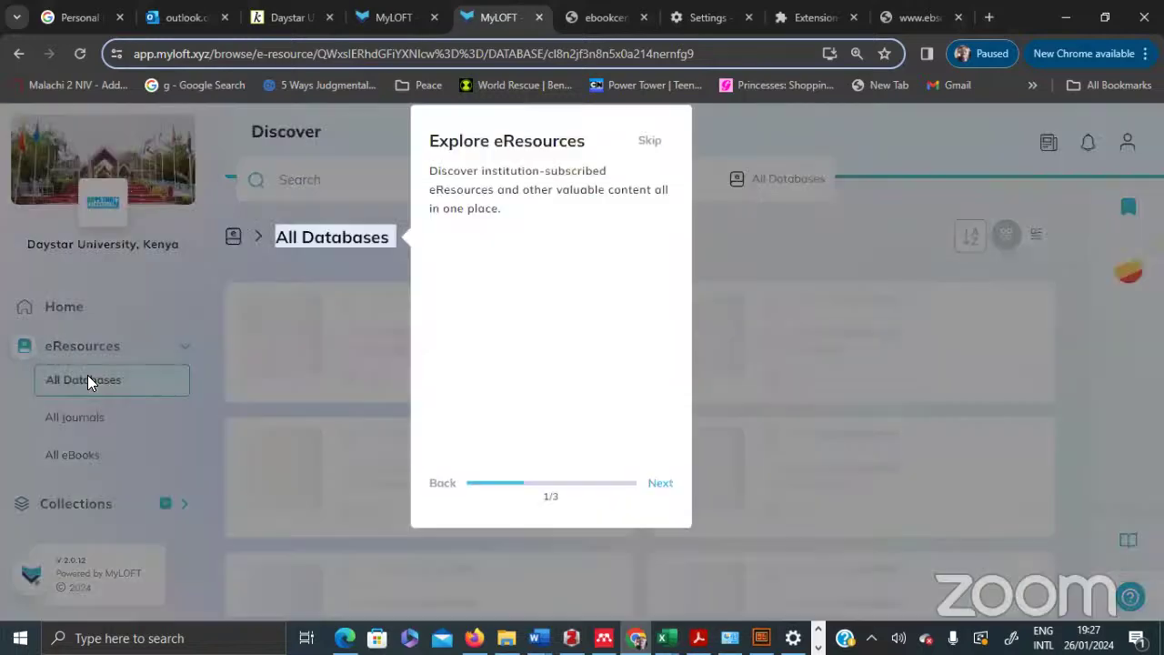
pyautogui.click(665, 487)
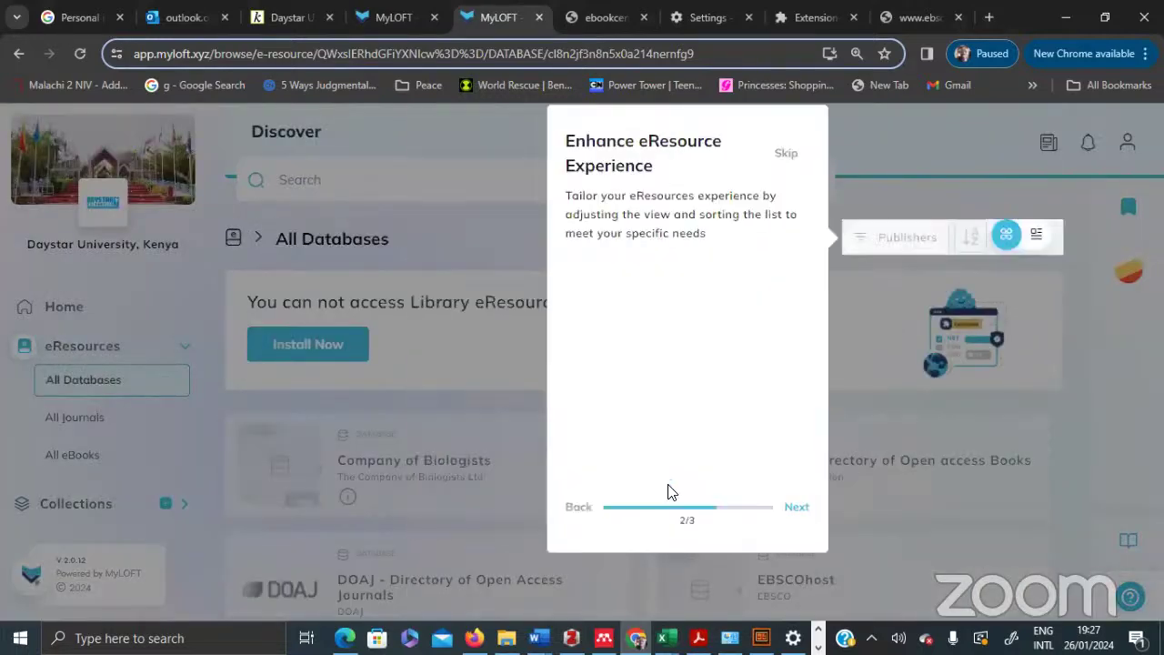
pyautogui.click(798, 508)
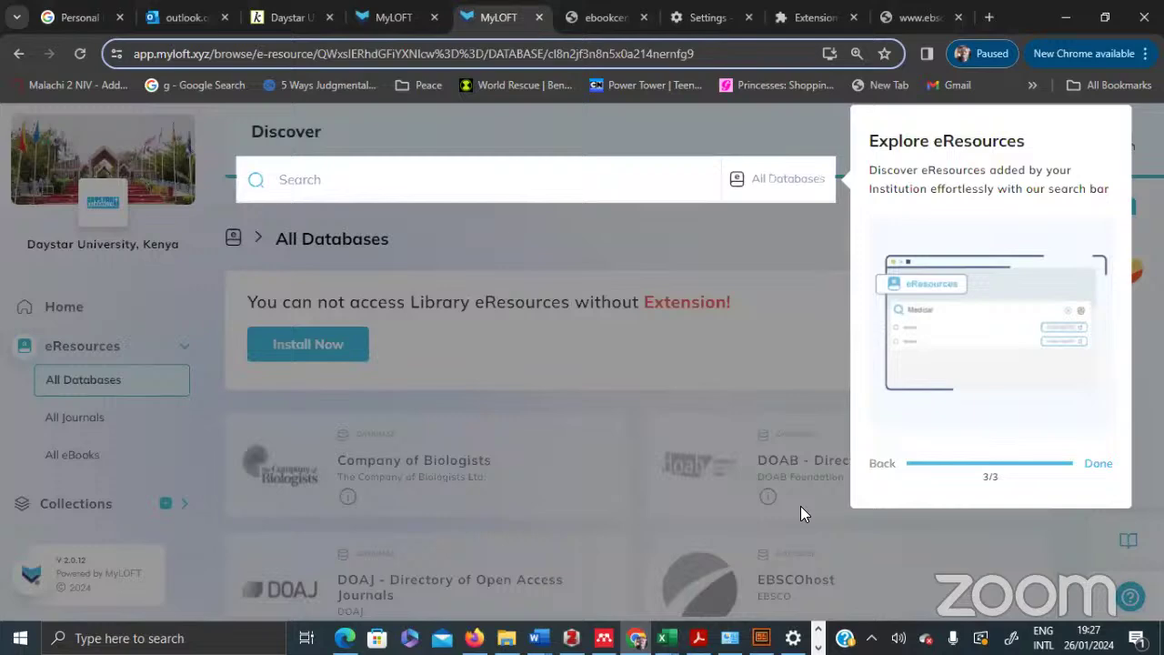
pyautogui.click(1100, 465)
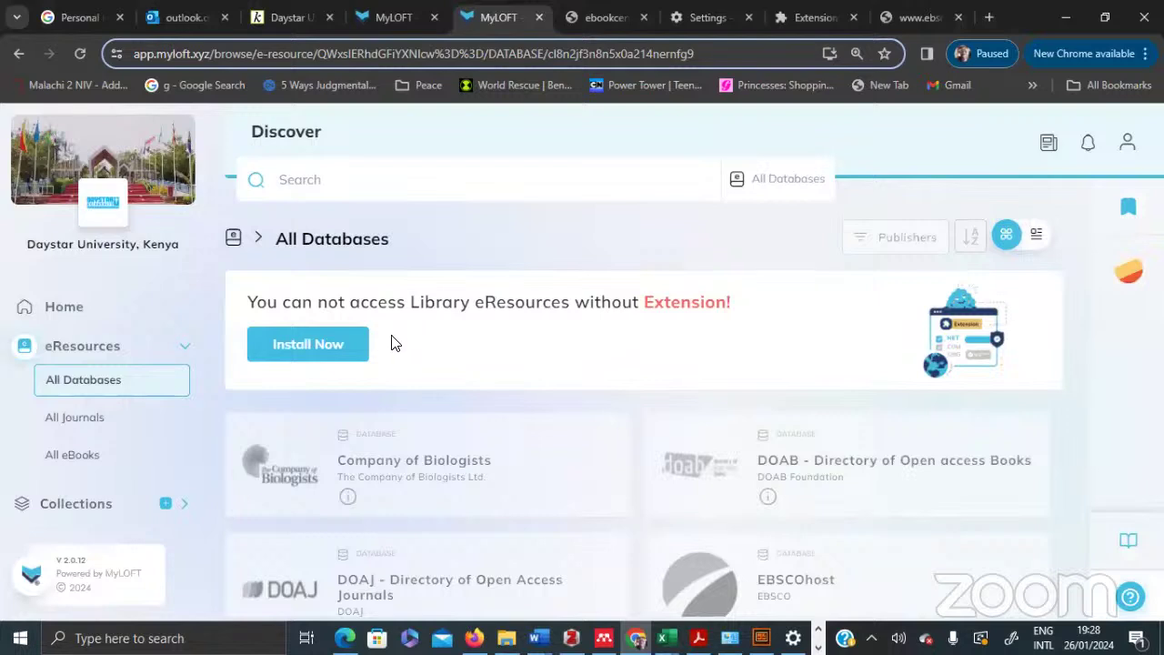
pyautogui.click(347, 352)
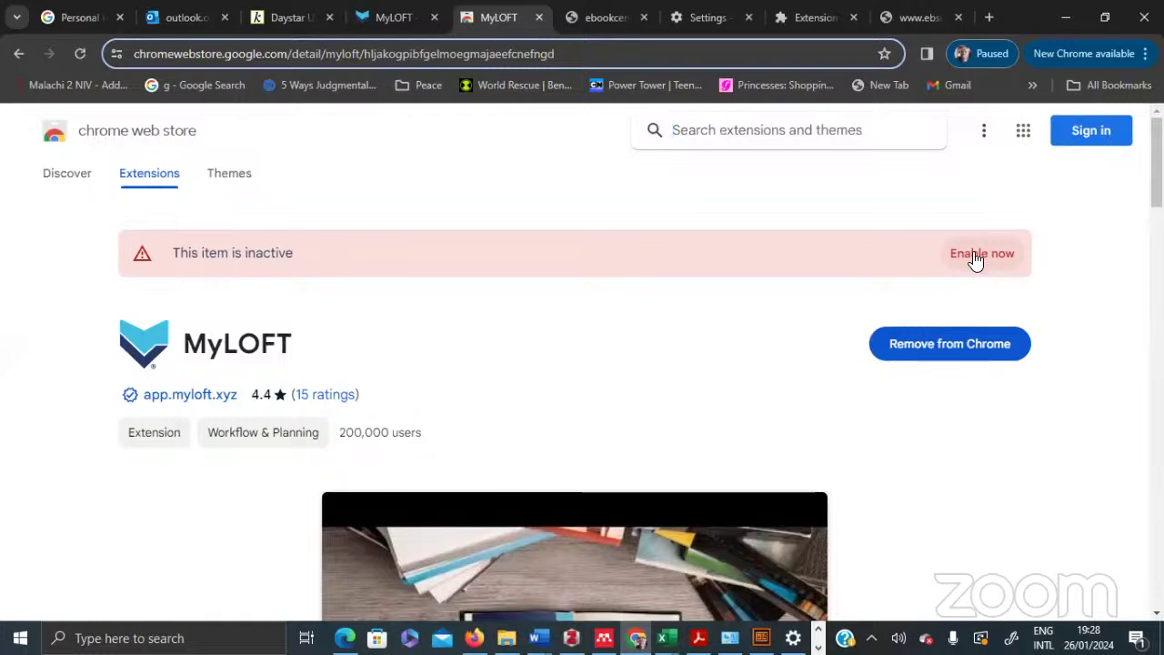
pyautogui.click(975, 254)
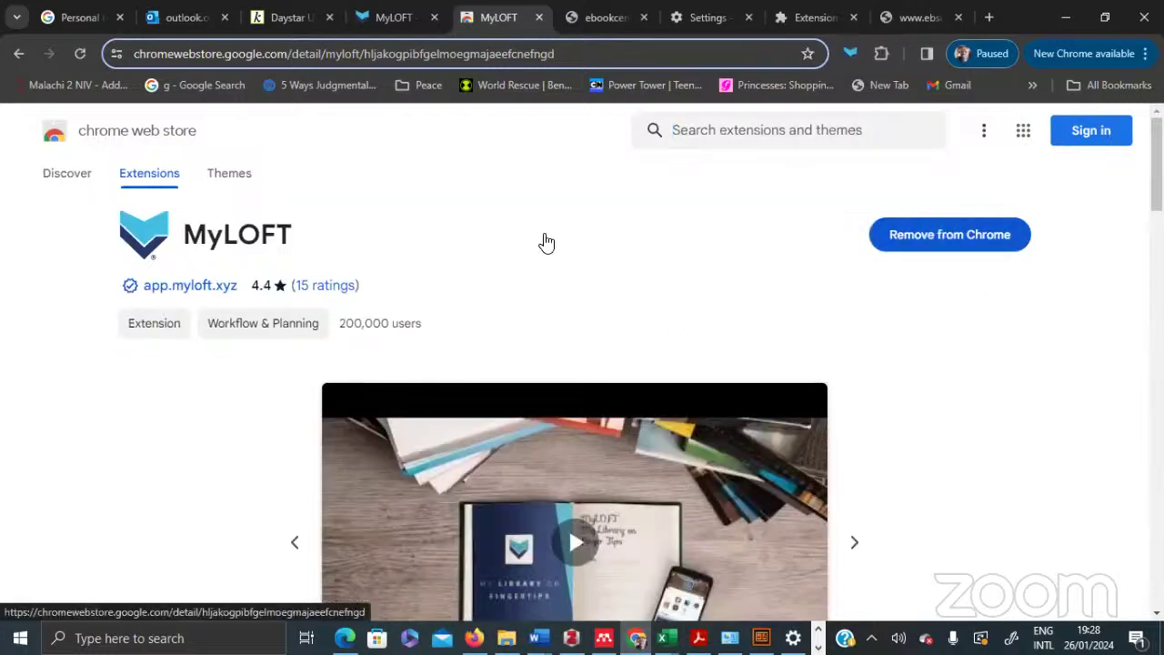
pyautogui.scroll(-3, 531, 249)
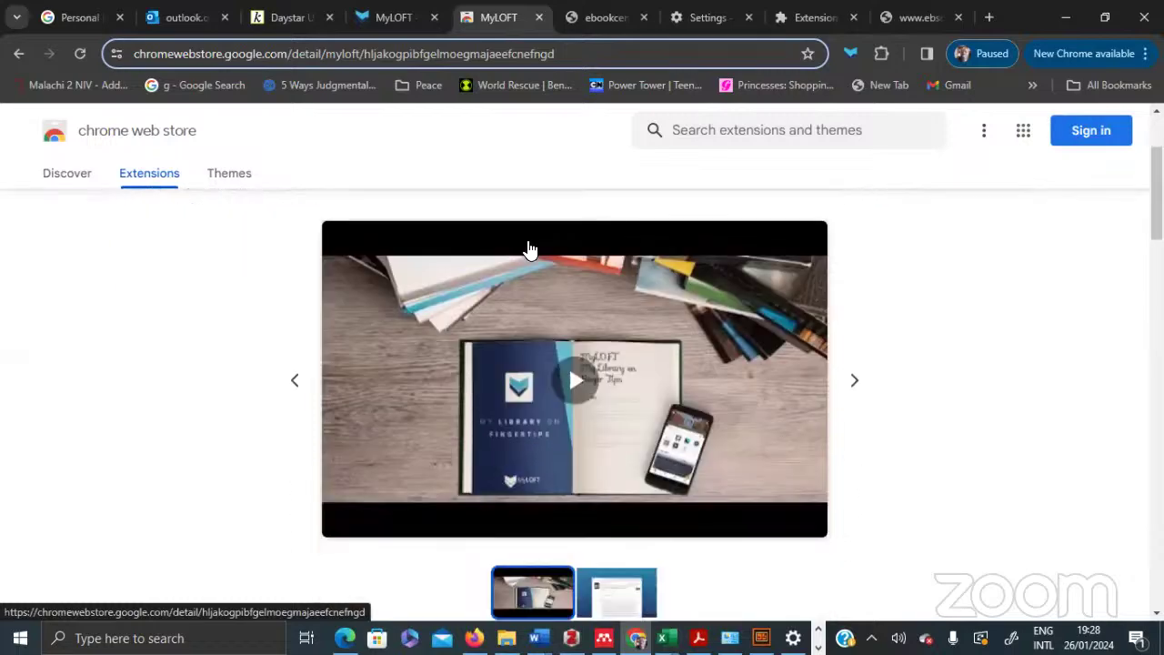
pyautogui.scroll(3, 531, 249)
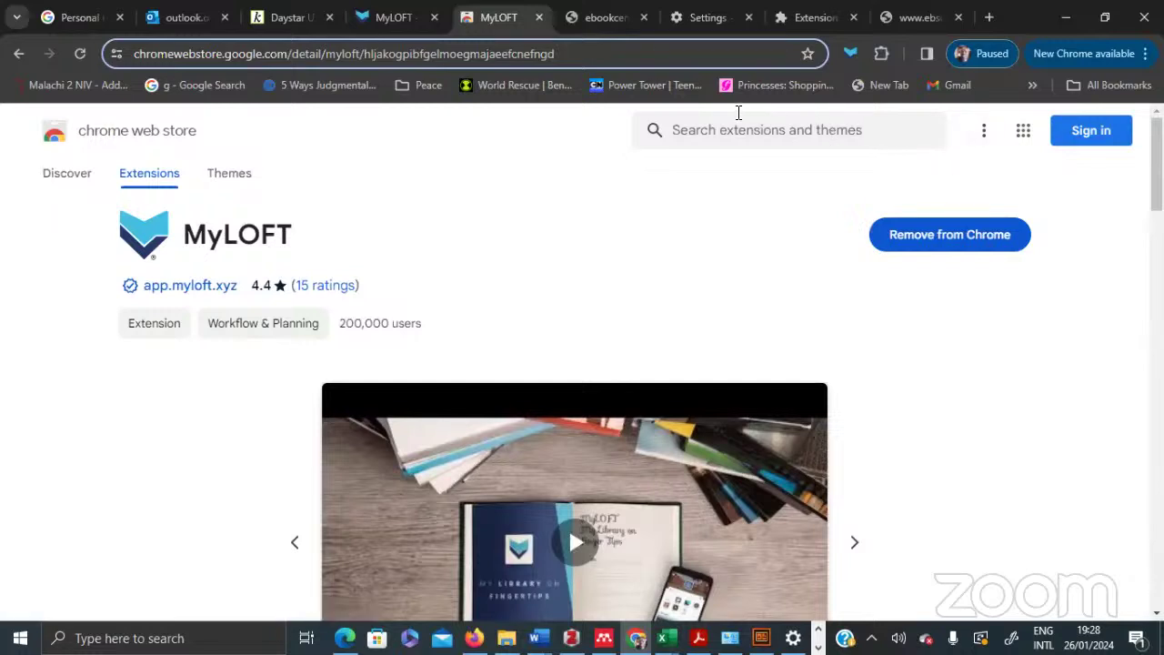
# Launch ProQuest Ebook Central from the ProQuest Ebook Central card in MyLOFT's All Databases list
pyautogui.click(394, 20)
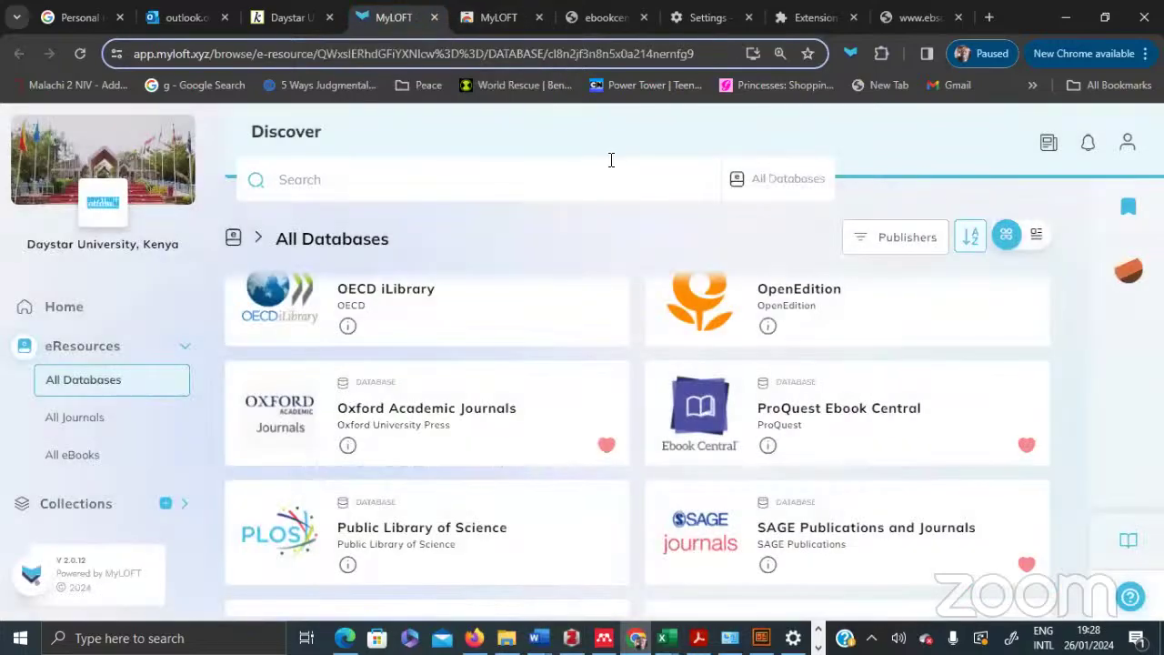
pyautogui.click(814, 417)
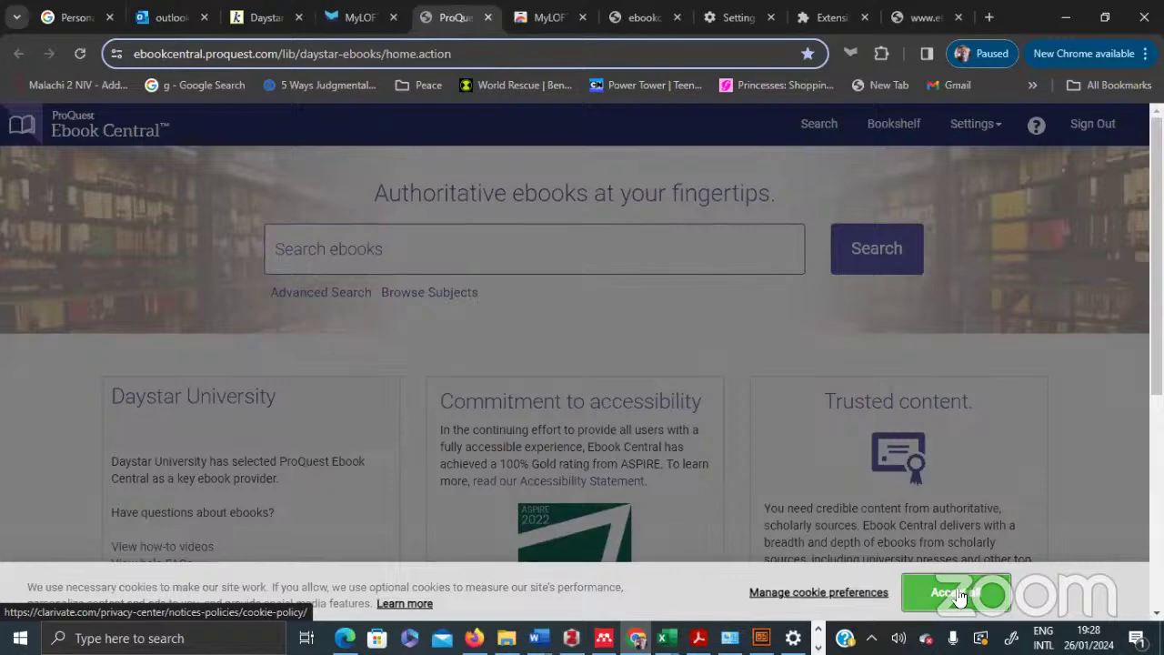
# Accept all cookies on ProQuest Ebook Central and minimize the browser to the desktop
pyautogui.click(960, 593)
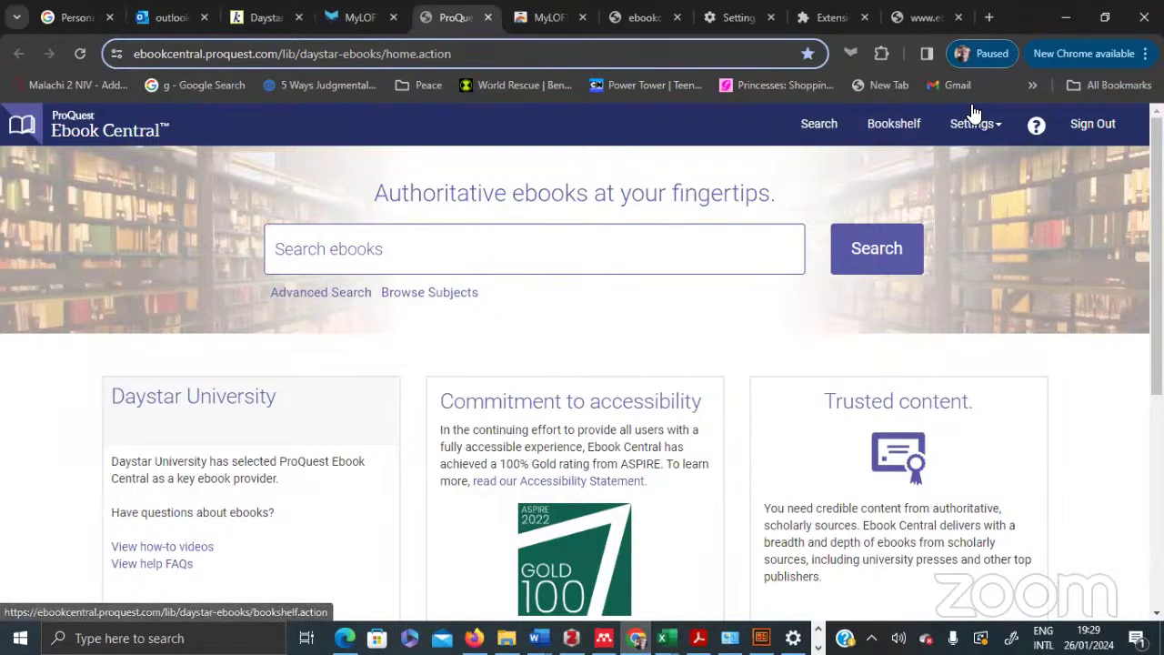
pyautogui.click(1069, 20)
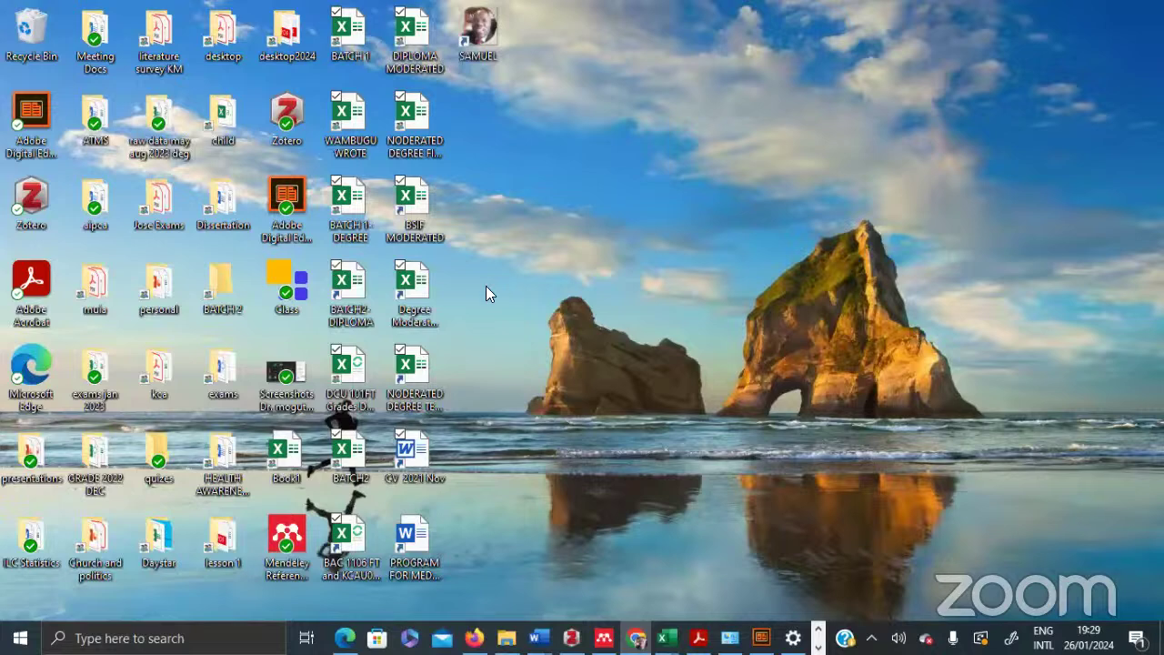
# Launch Adobe Digital Editions showing Hoarding Disorder, and glance through its File and Edit menus
pyautogui.doubleClick(285, 202)
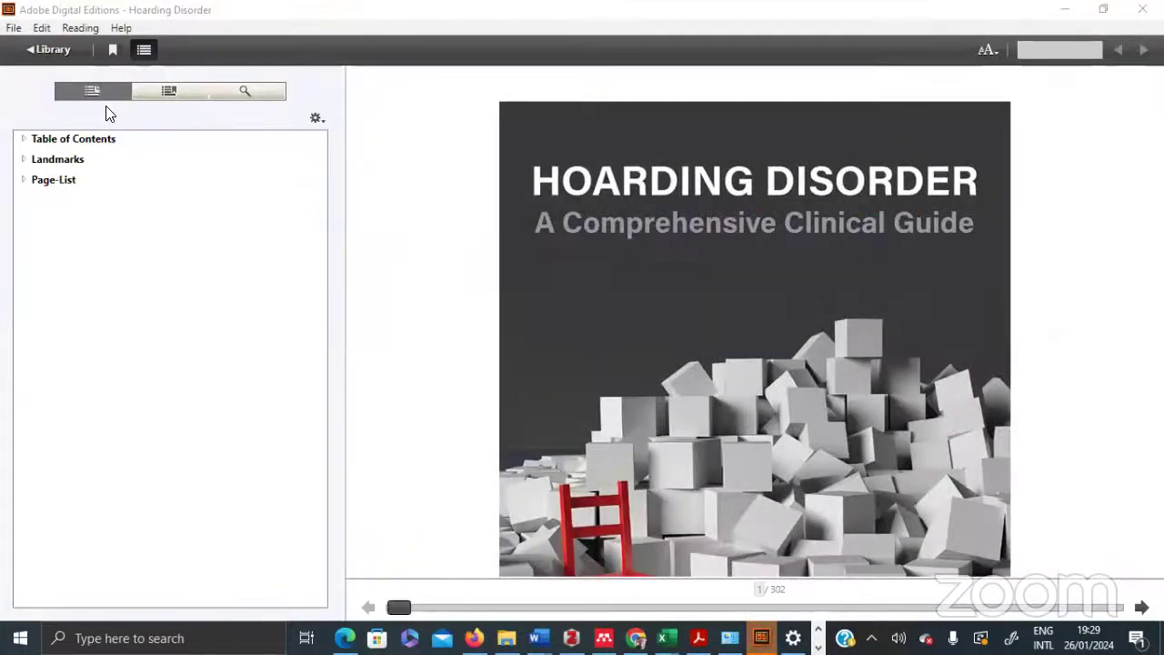
pyautogui.click(14, 28)
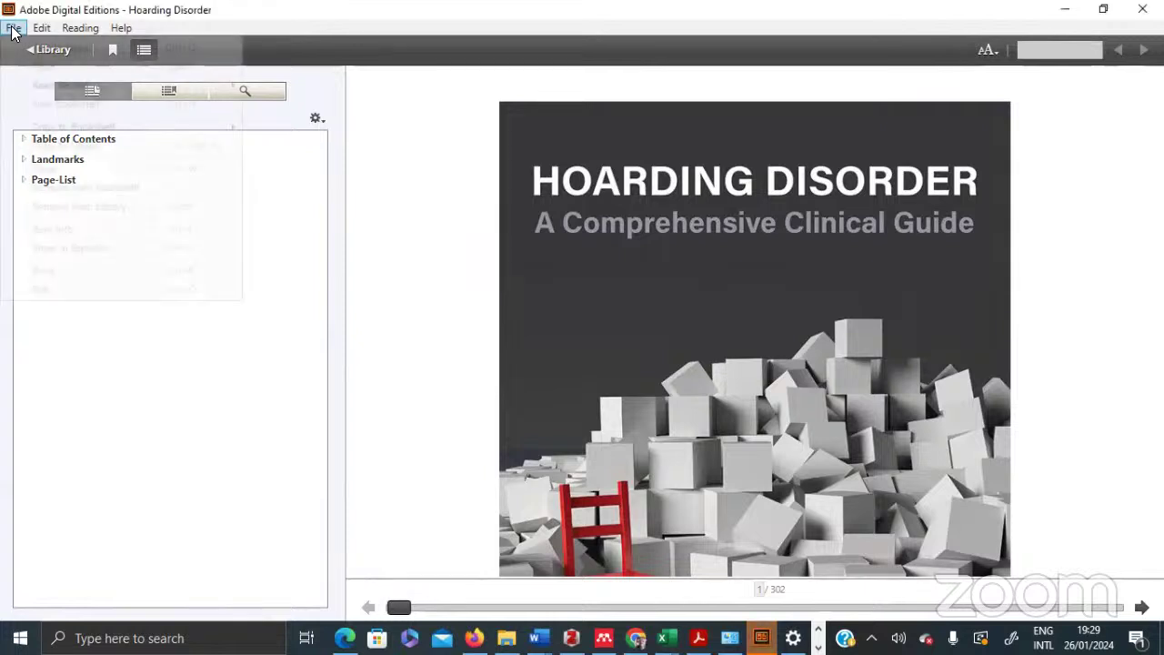
pyautogui.moveTo(41, 28)
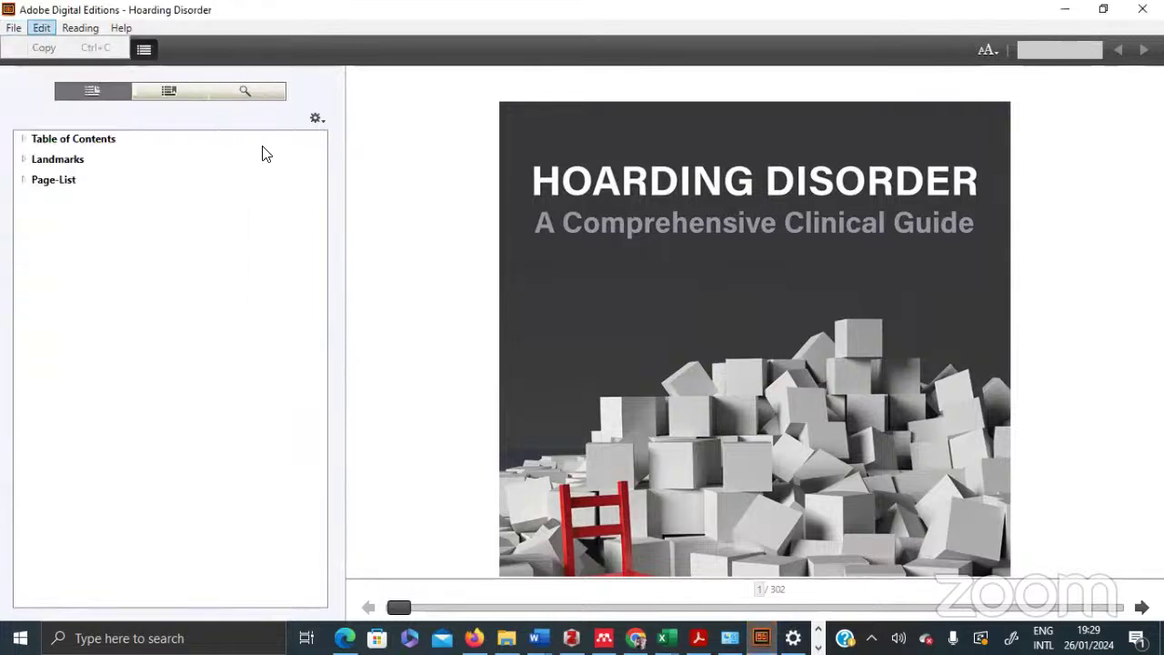
pyautogui.click(208, 181)
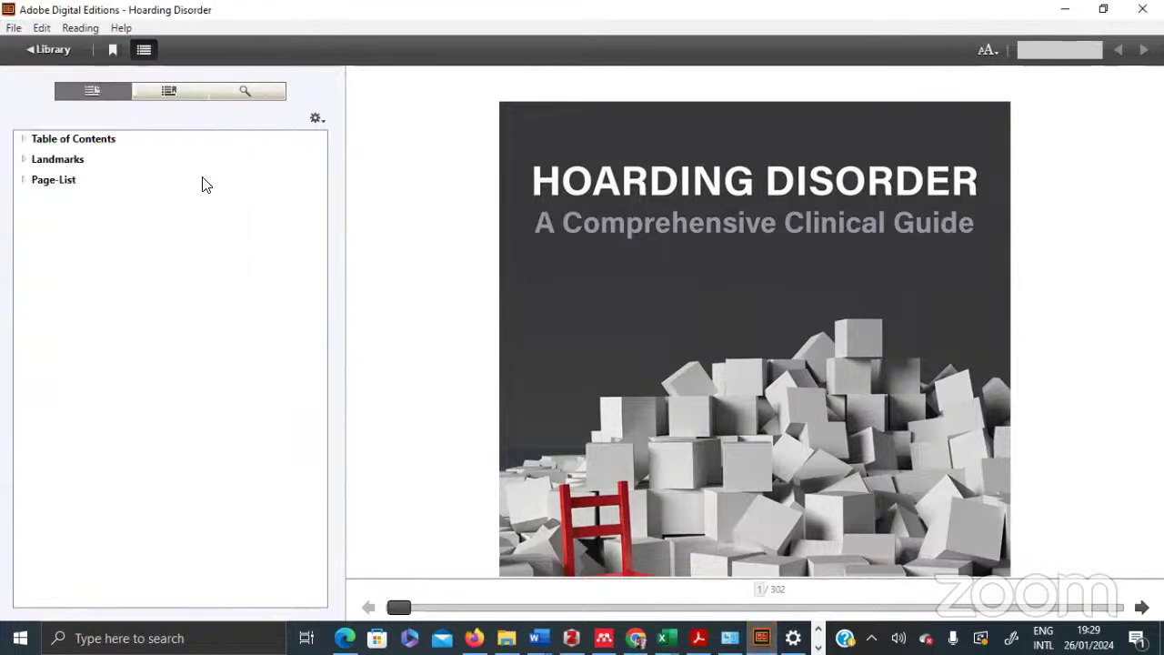
# From the library, try opening Learning Supportive Psychotherapy and dismiss the expired-book message
pyautogui.click(31, 53)
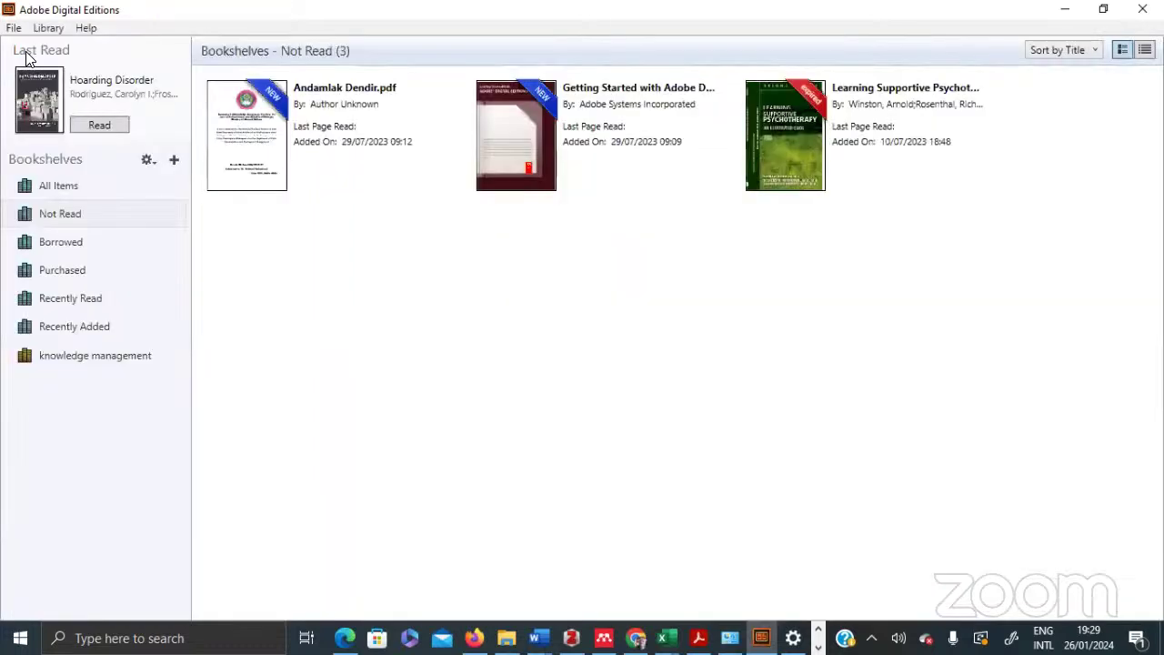
pyautogui.click(794, 118)
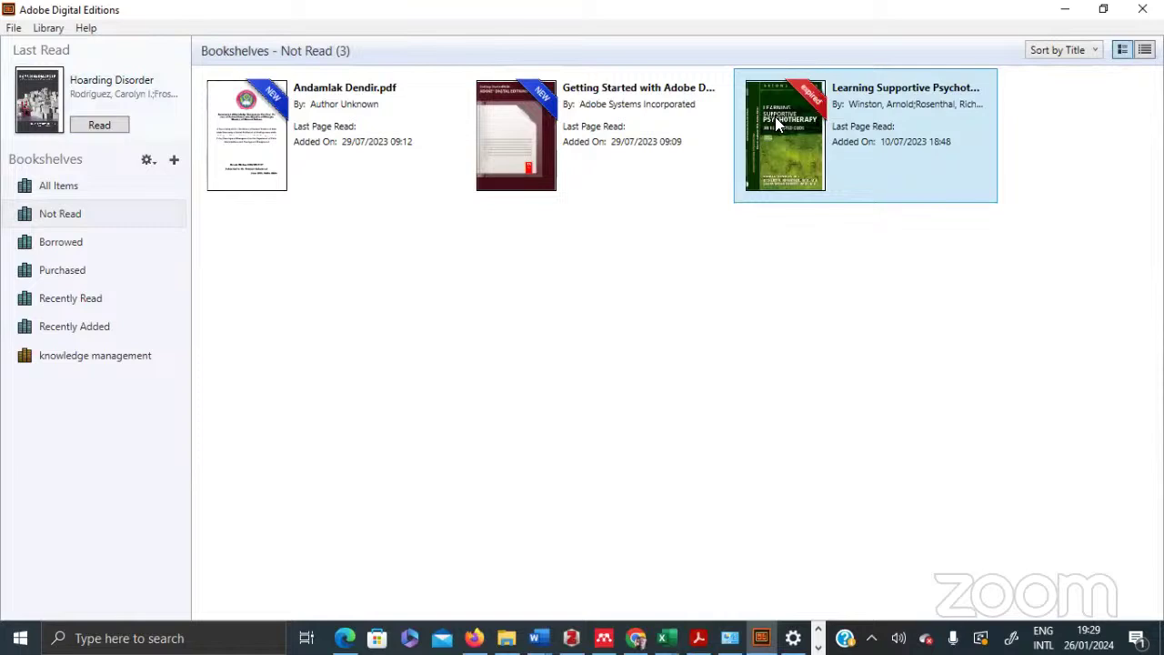
pyautogui.doubleClick(775, 116)
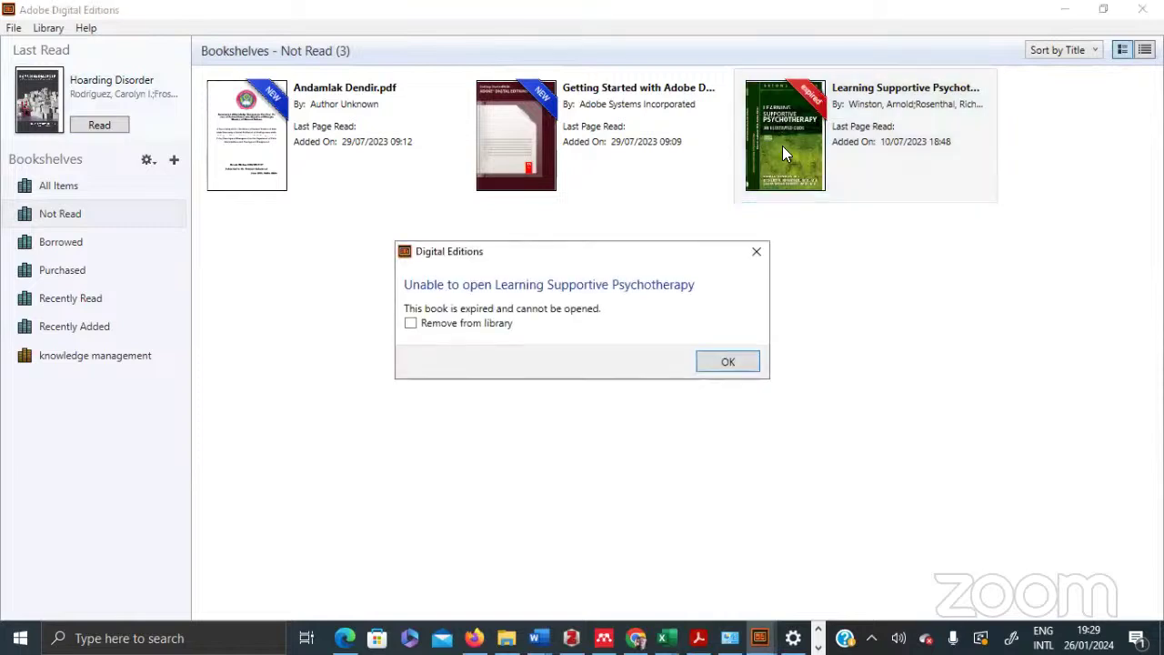
pyautogui.click(731, 363)
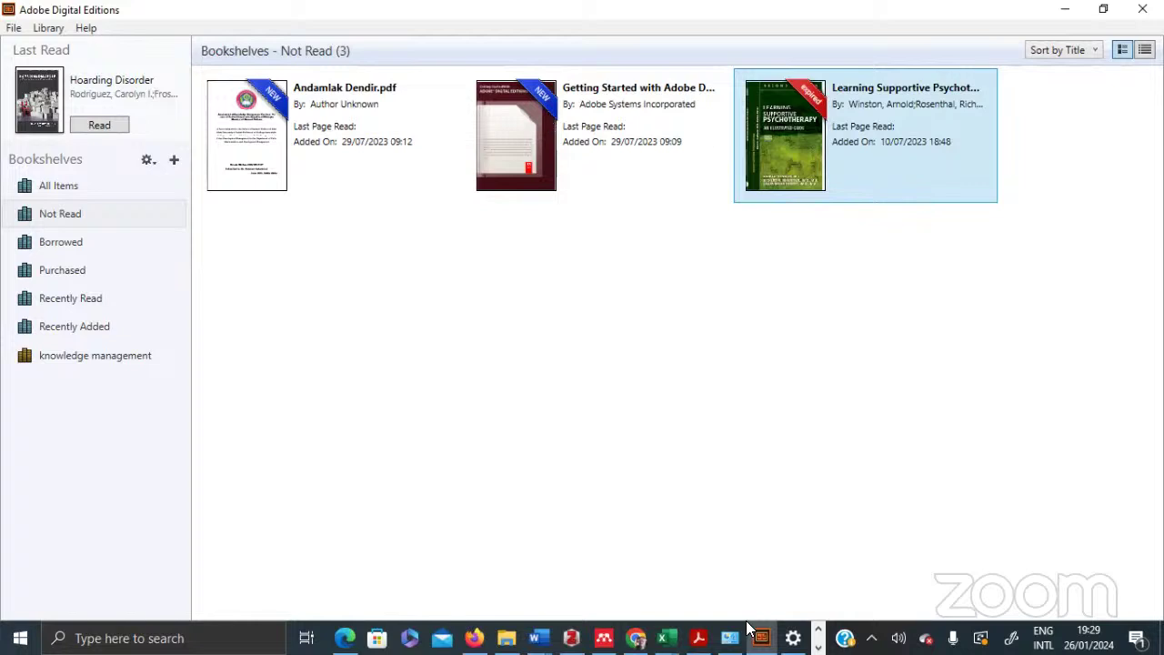
# Search ProQuest Ebook Central for psychopathology and open the 1999 Psychopathology book's details
pyautogui.click(637, 638)
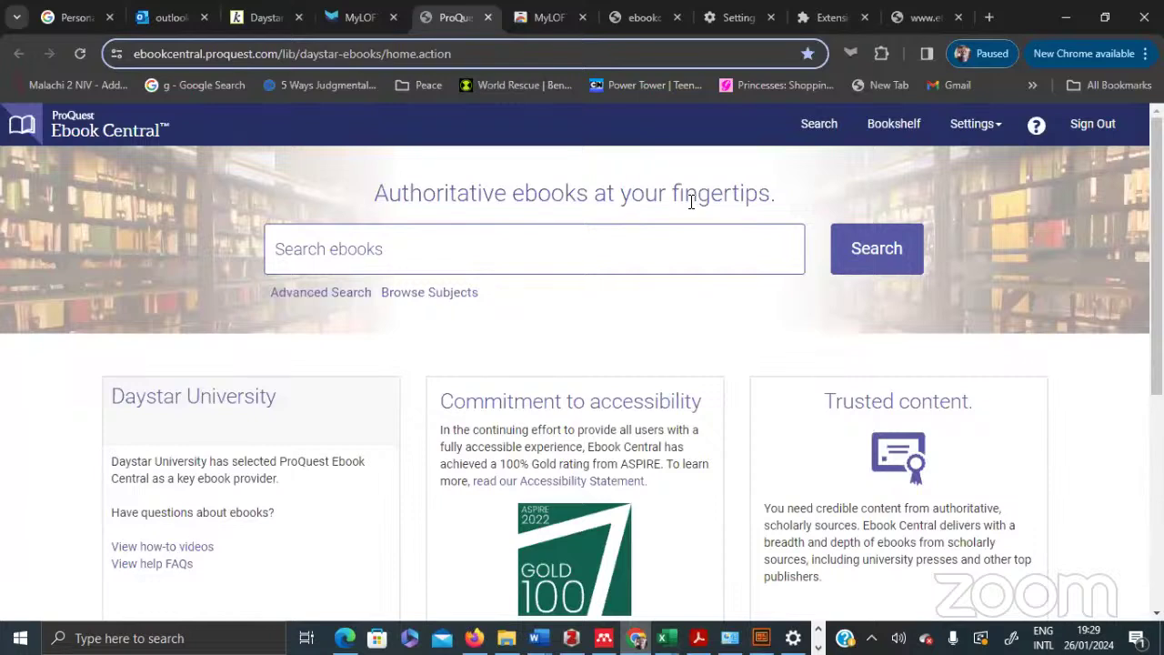
pyautogui.click(650, 241)
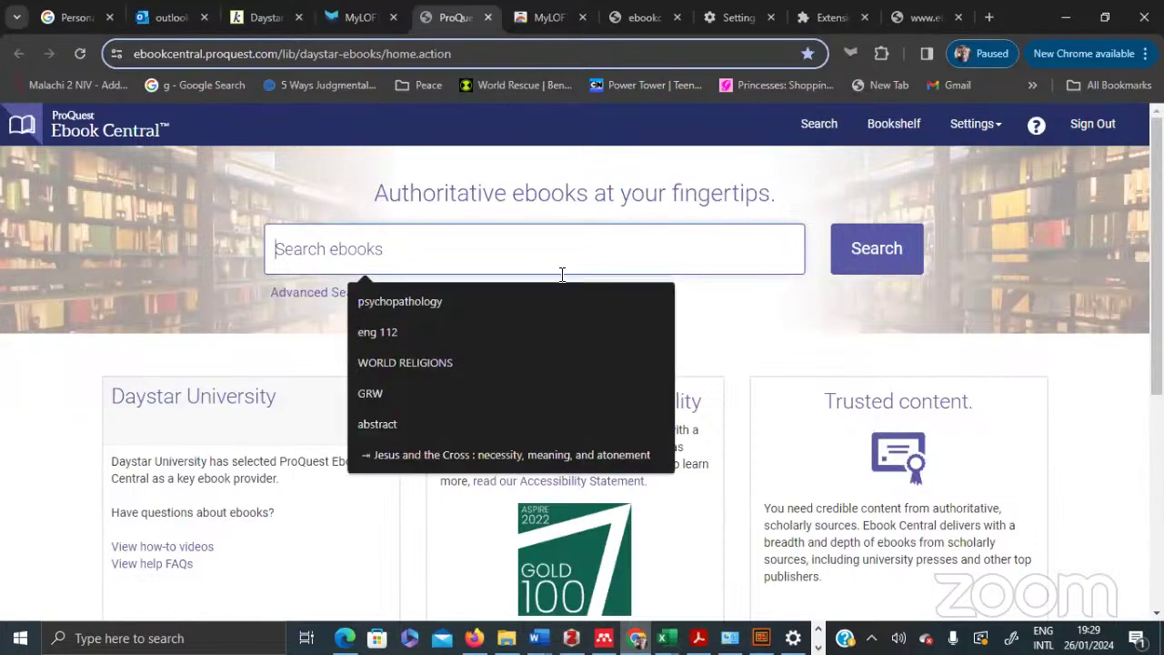
pyautogui.click(502, 301)
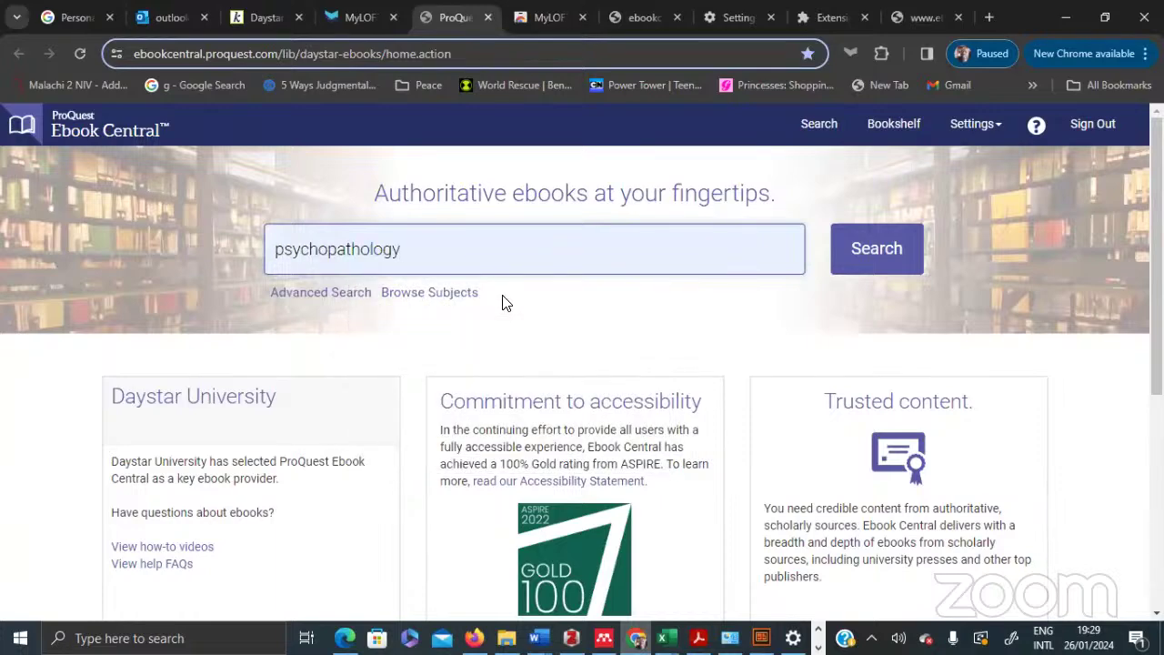
pyautogui.click(887, 261)
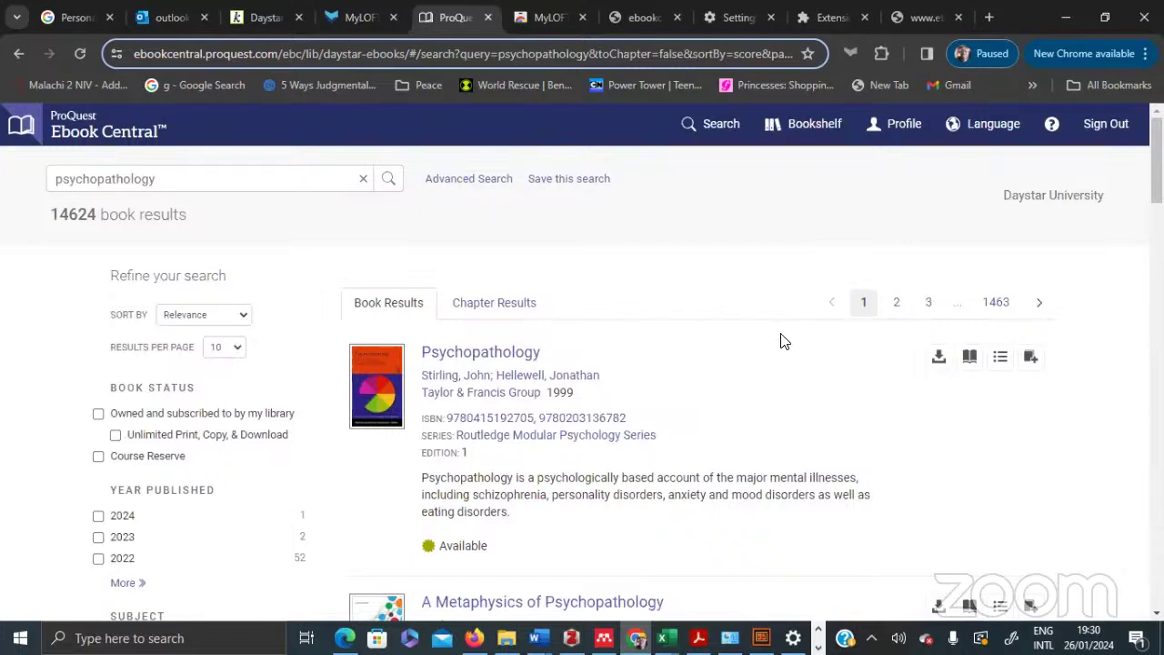
pyautogui.click(497, 355)
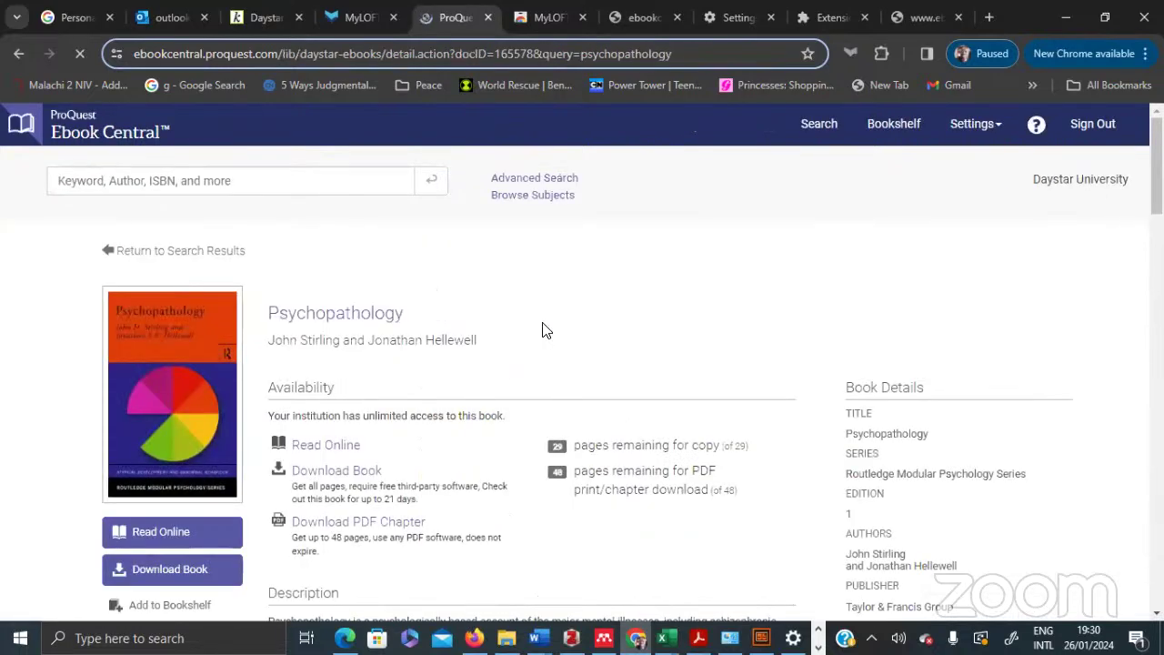
pyautogui.scroll(-3, 544, 342)
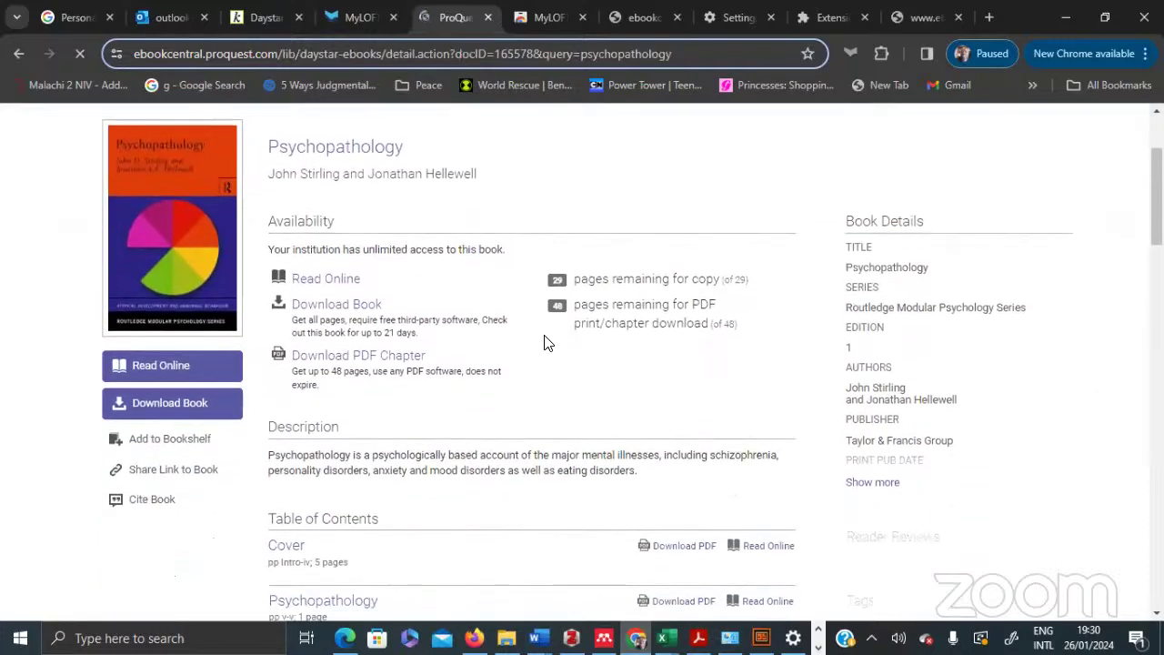
# Read Psychopathology online and select the Series editors passage from 'level psychology' to 'project.'
pyautogui.click(142, 364)
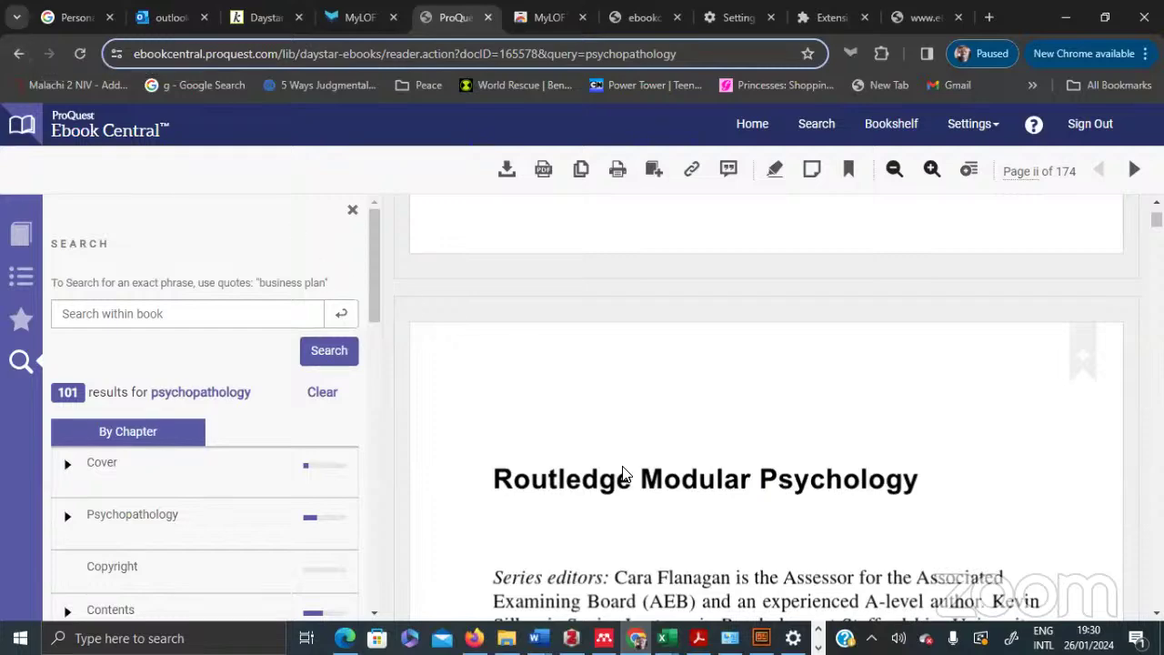
pyautogui.scroll(-3, 623, 473)
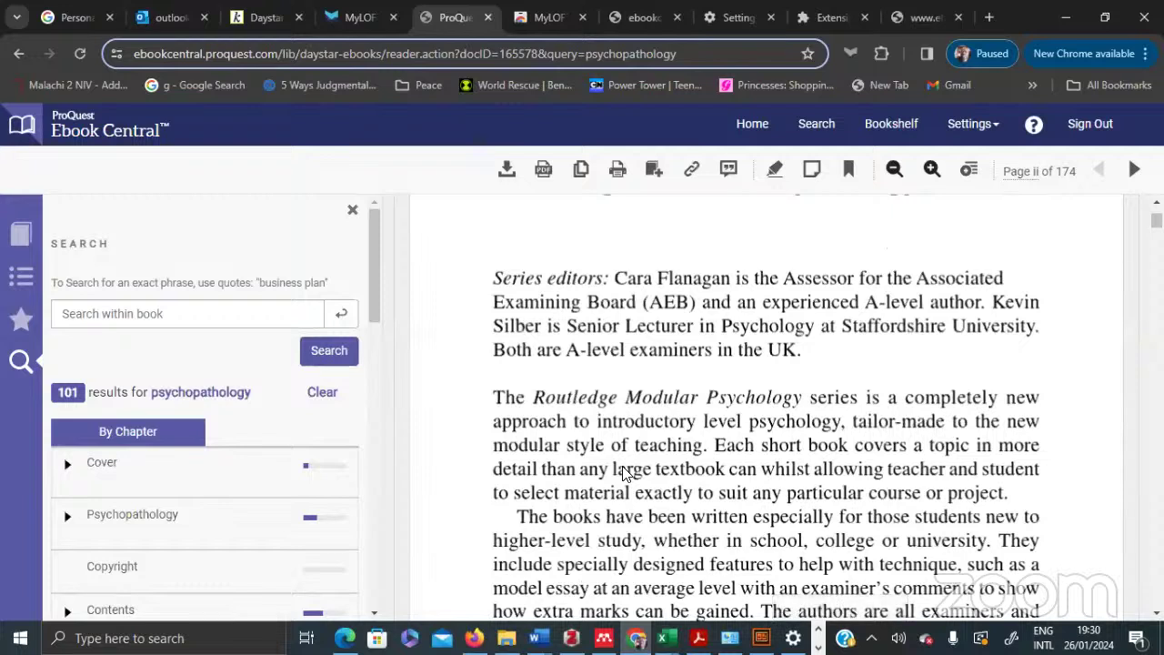
pyautogui.moveTo(704, 421); pyautogui.dragTo(985, 492)
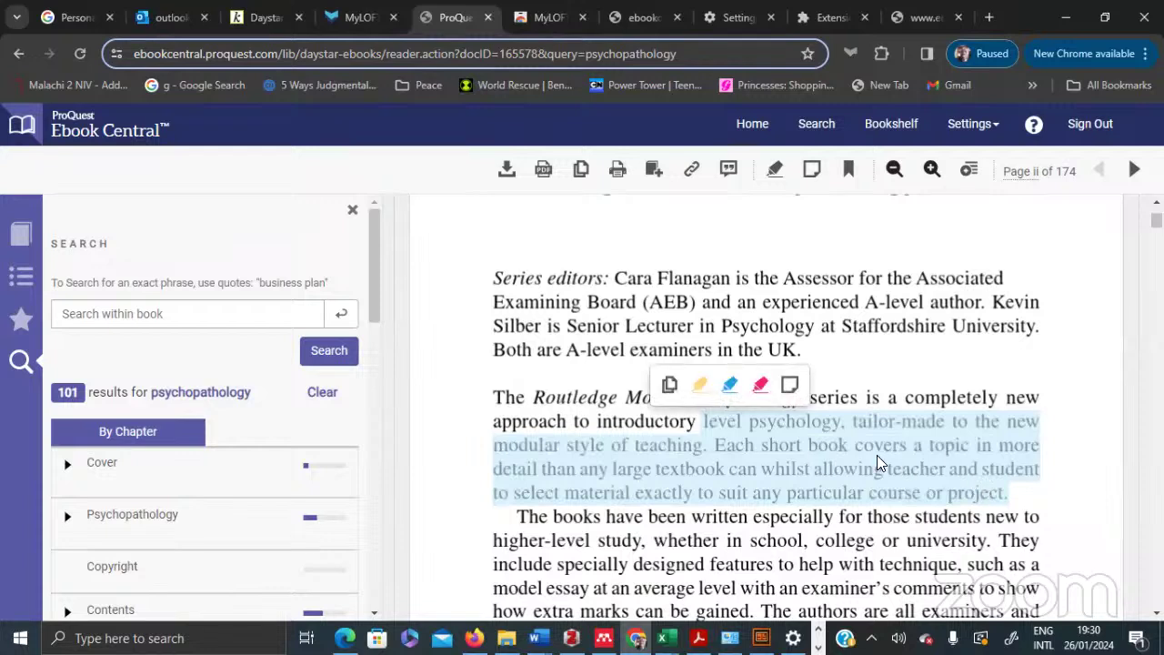
# Copy the marked Routledge series passage with its citation and source link, then close the Copy dialog
pyautogui.click(671, 388)
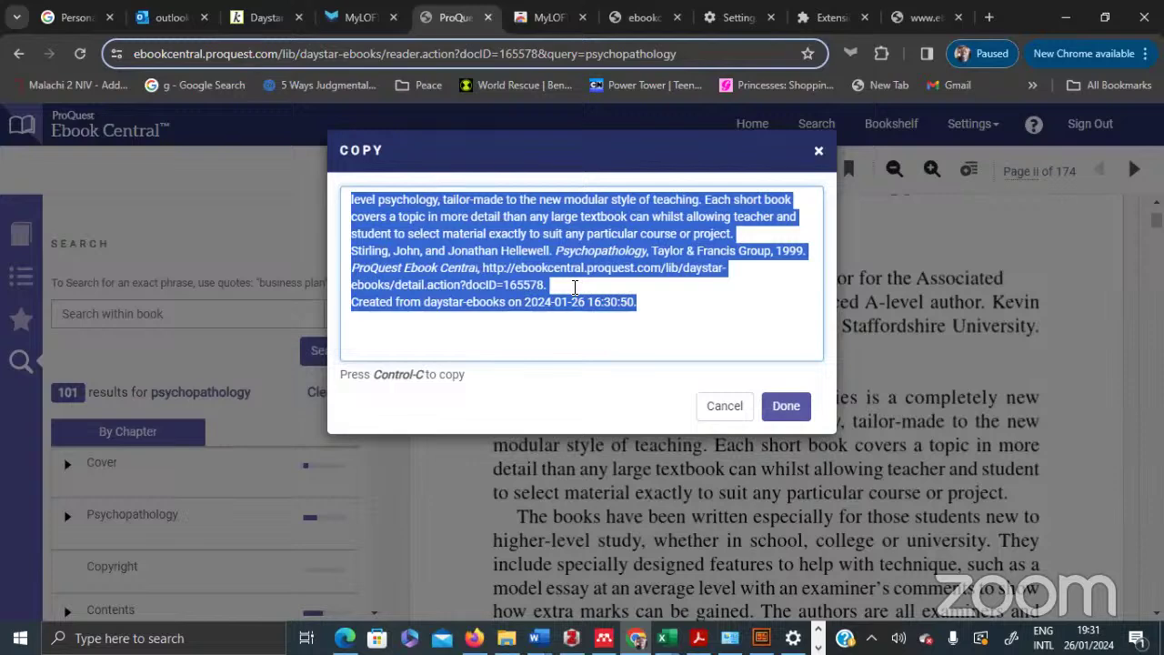
pyautogui.click(784, 407)
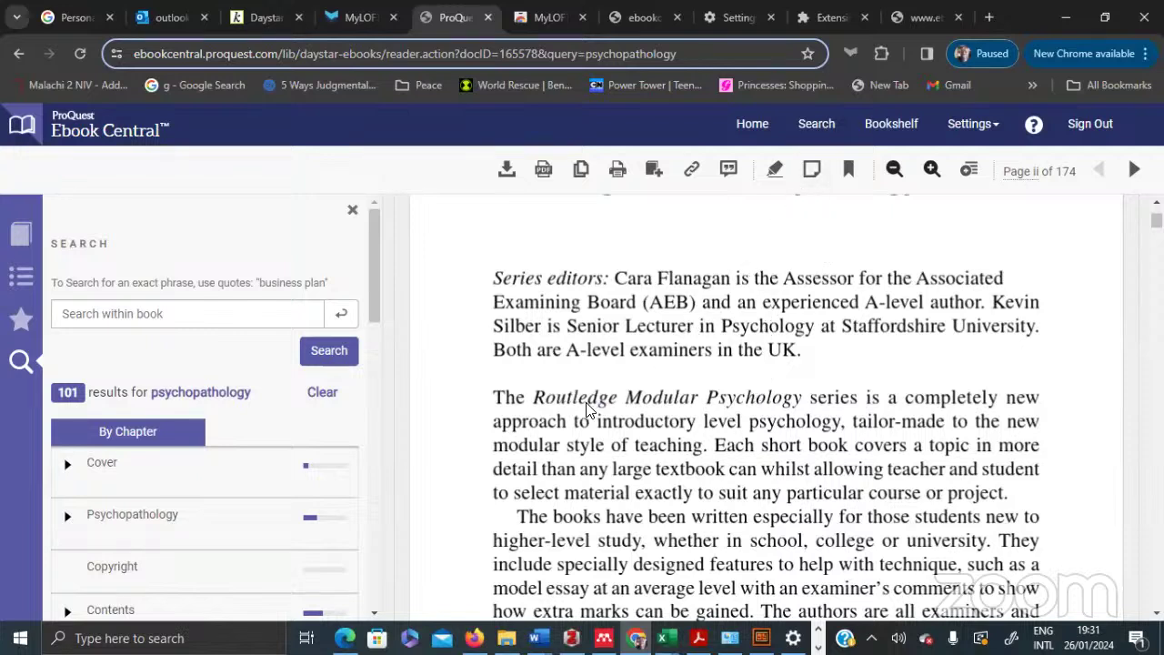
# Highlight the paragraph introducing the Routledge Modular Psychology series in pink
pyautogui.moveTo(533, 400); pyautogui.dragTo(1008, 493)
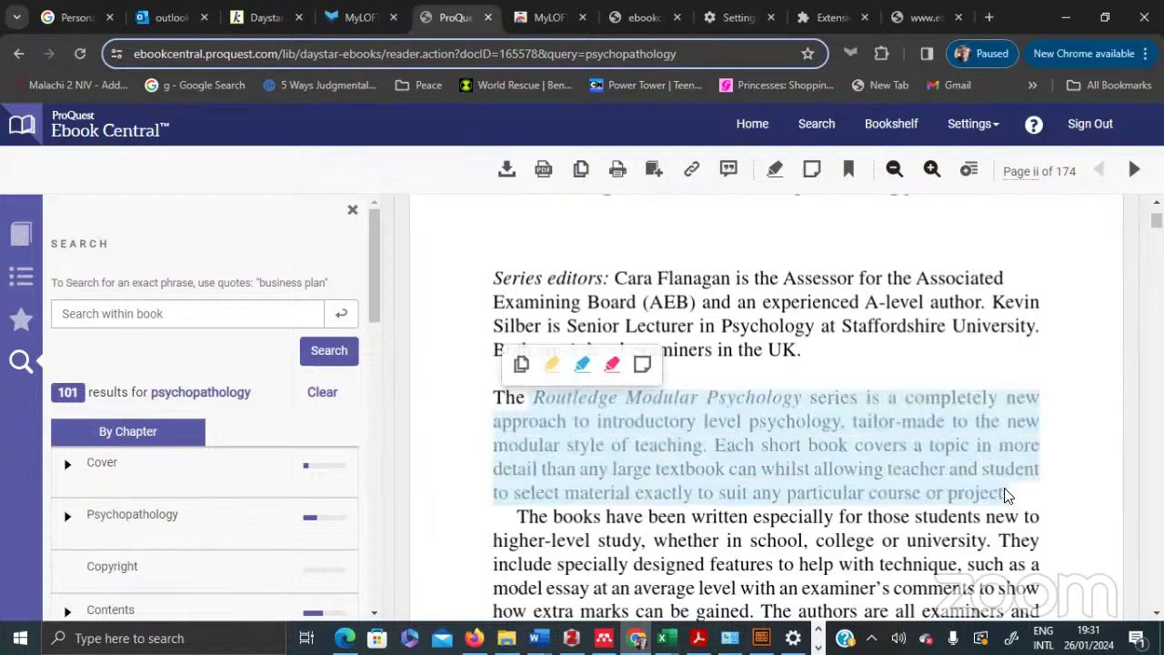
pyautogui.click(614, 364)
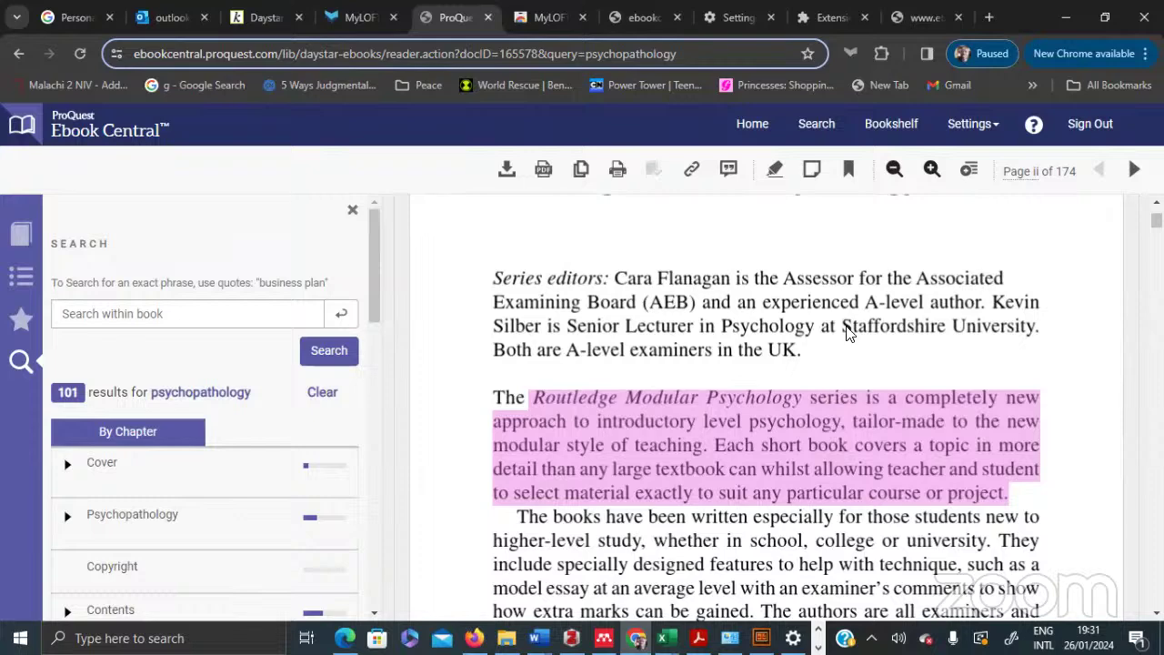
pyautogui.scroll(-5, 846, 328)
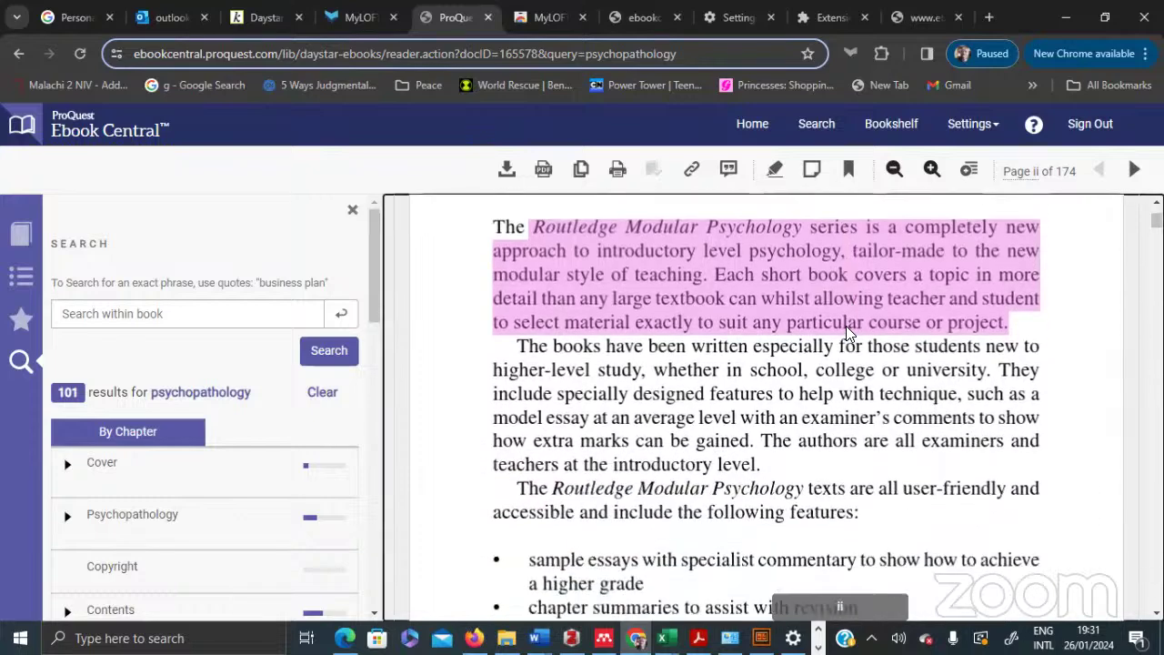
# Highlight in yellow the paragraph about who the books have been written for
pyautogui.scroll(8, 846, 329)
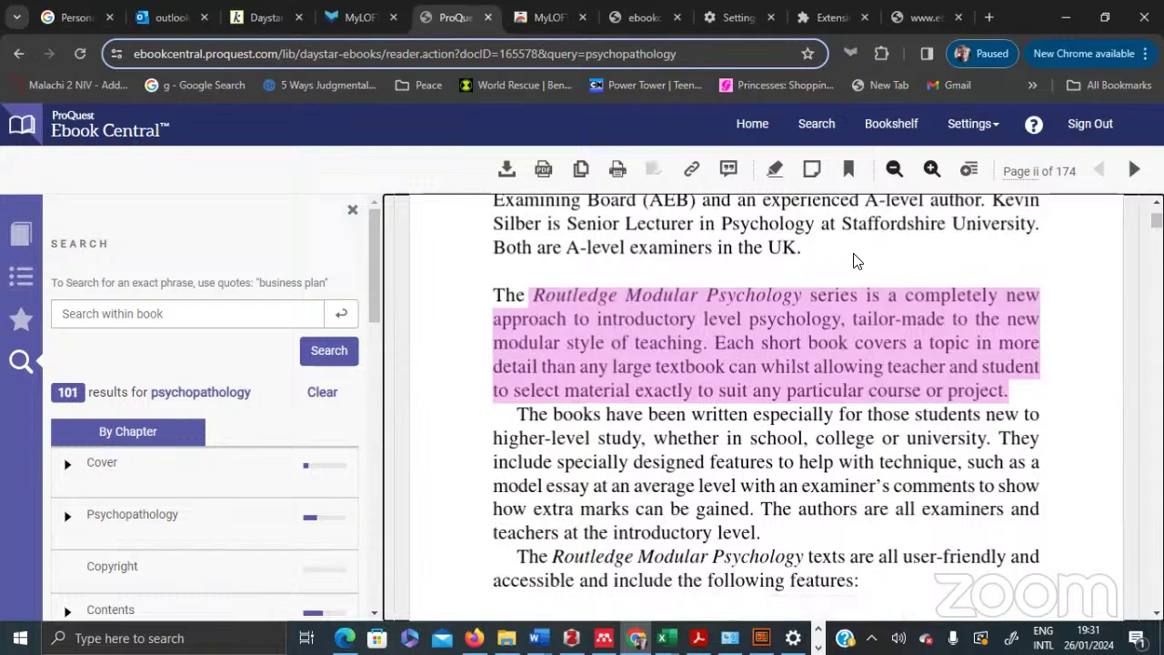
pyautogui.click(776, 175)
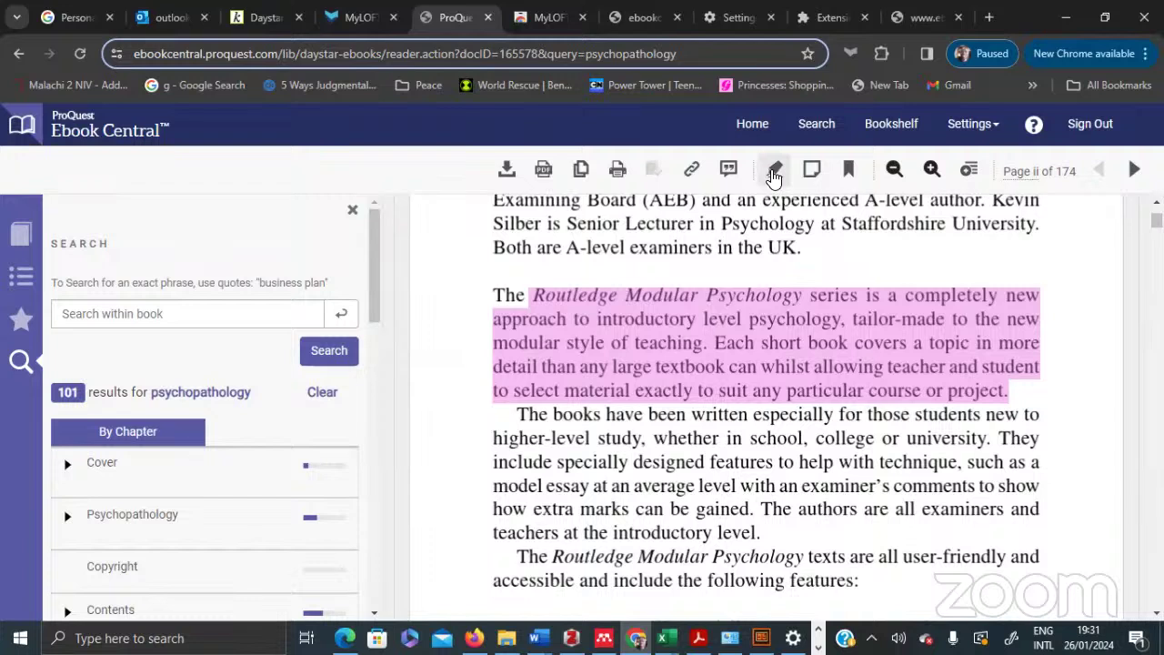
pyautogui.moveTo(606, 417)
pyautogui.mouseDown()
pyautogui.moveTo(773, 464)
pyautogui.moveTo(840, 528)
pyautogui.mouseUp()
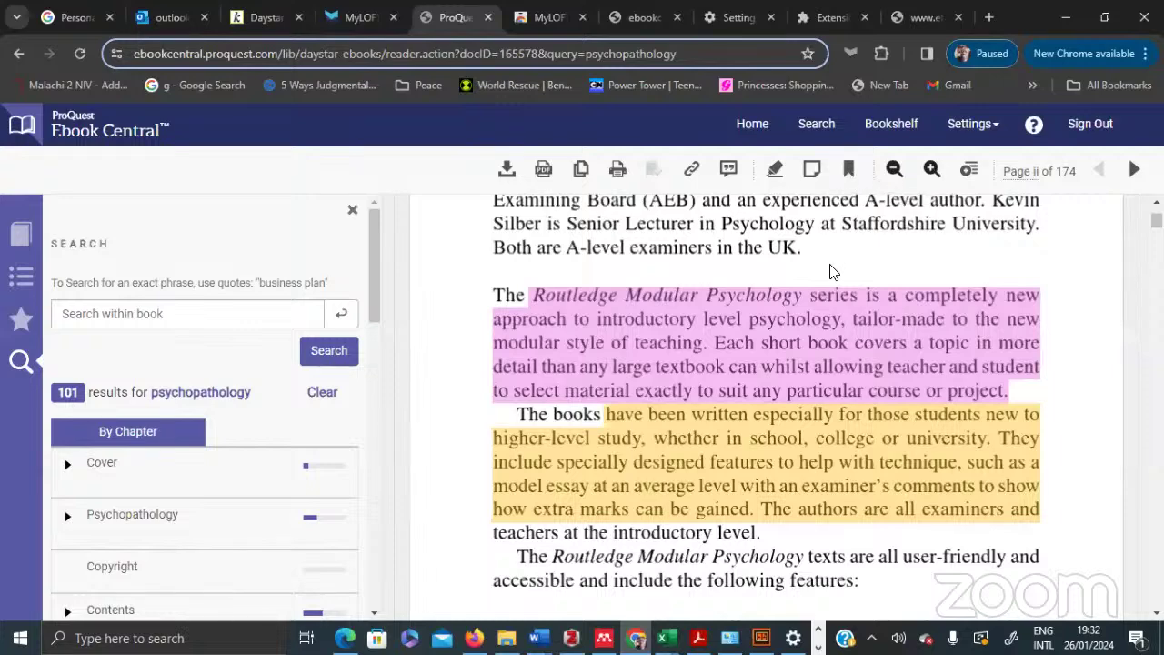
# Scroll through the front matter of Psychopathology to the Acknowledgements page xv
pyautogui.scroll(-10, 830, 271)
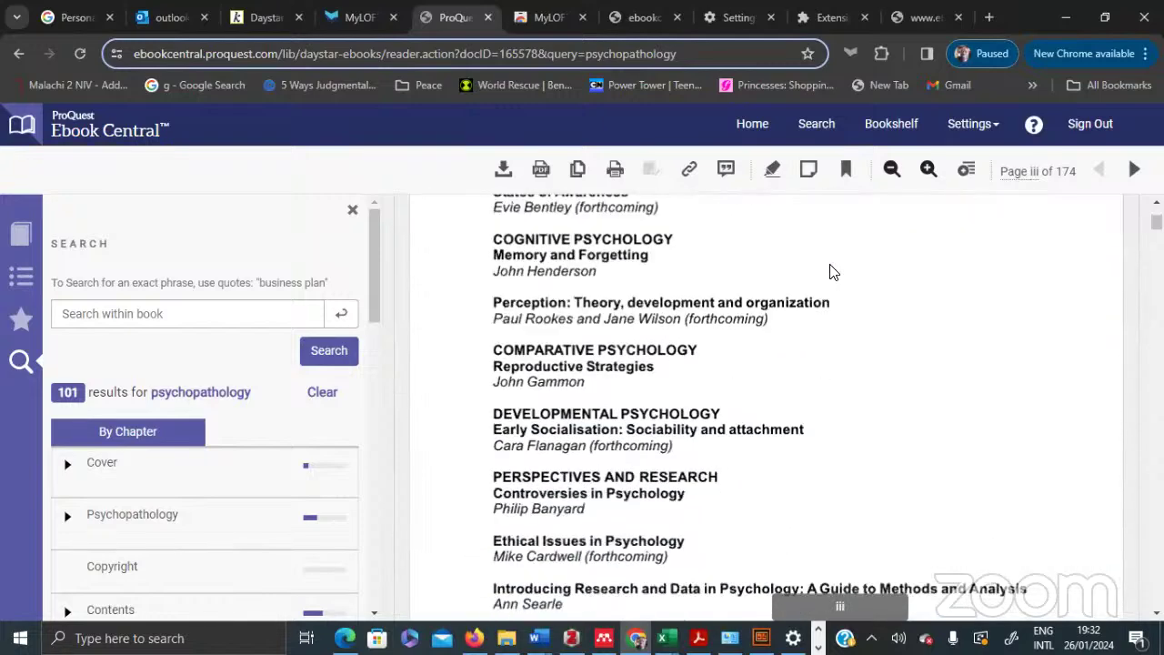
pyautogui.scroll(-20, 829, 271)
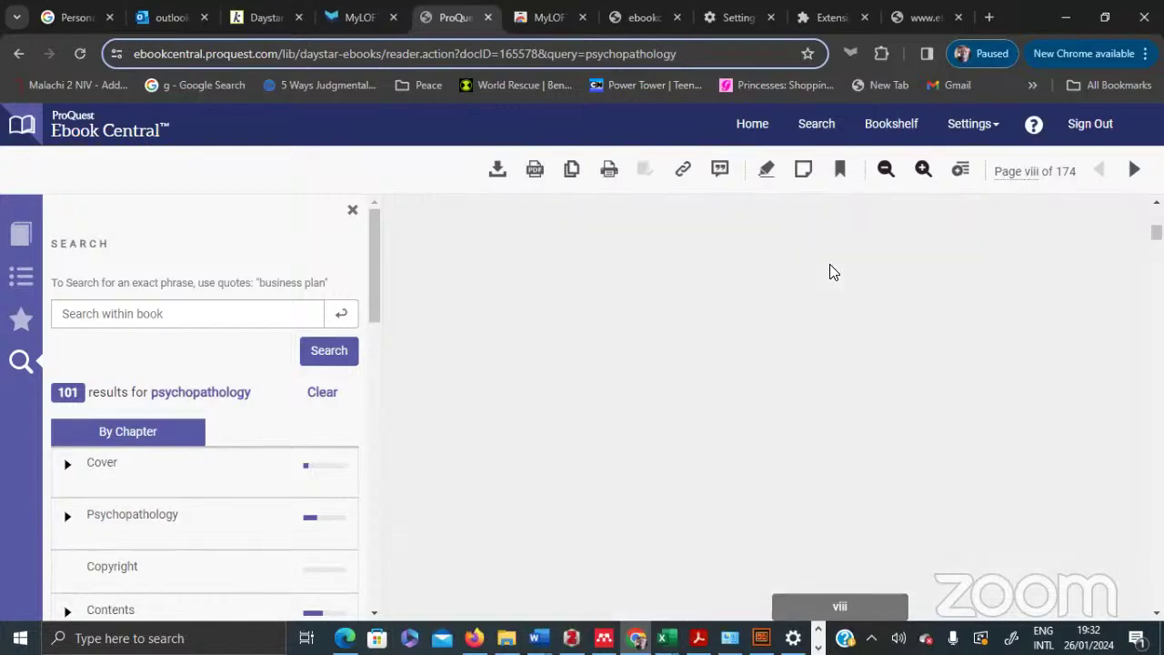
pyautogui.scroll(-2, 830, 271)
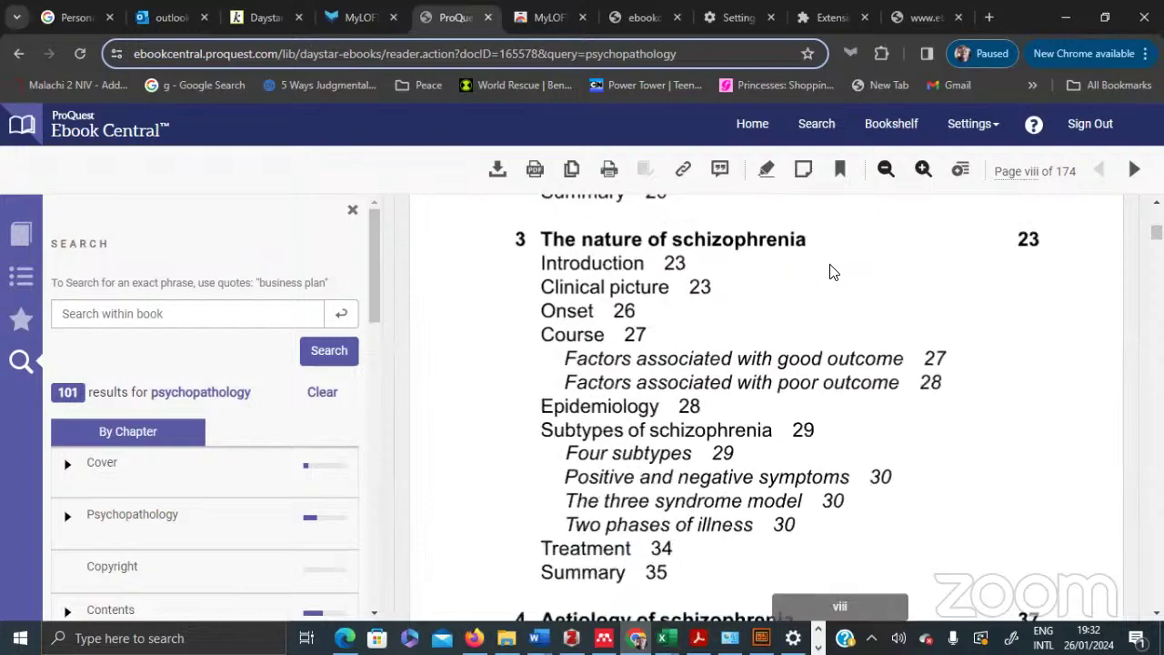
pyautogui.scroll(-20, 829, 272)
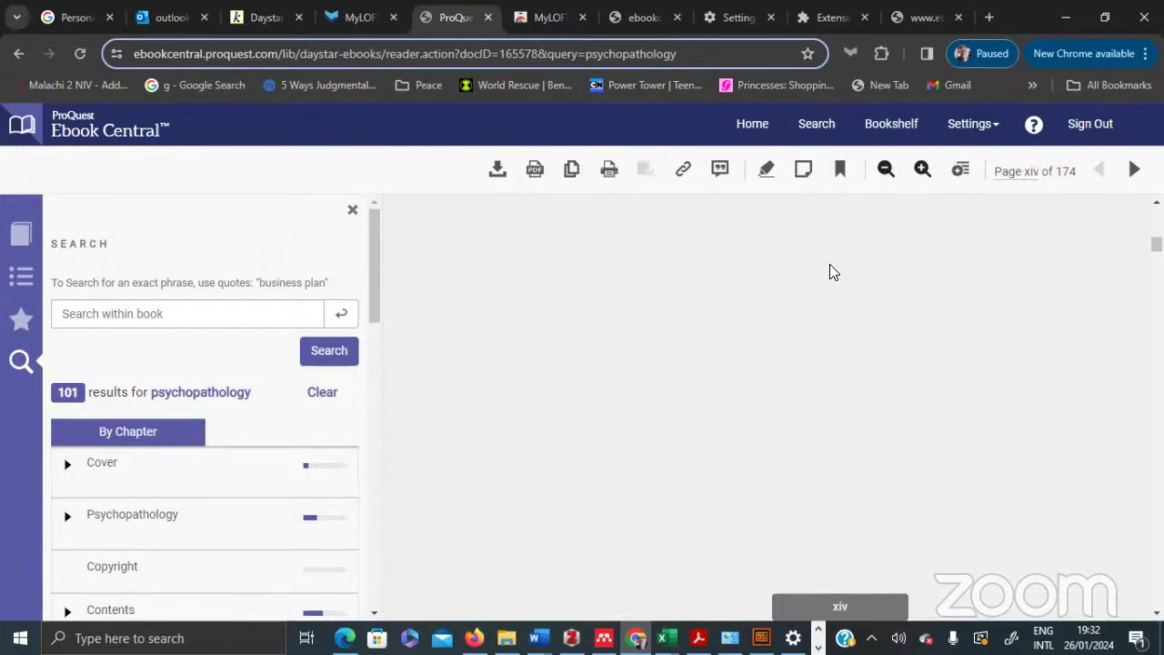
pyautogui.scroll(-3, 830, 271)
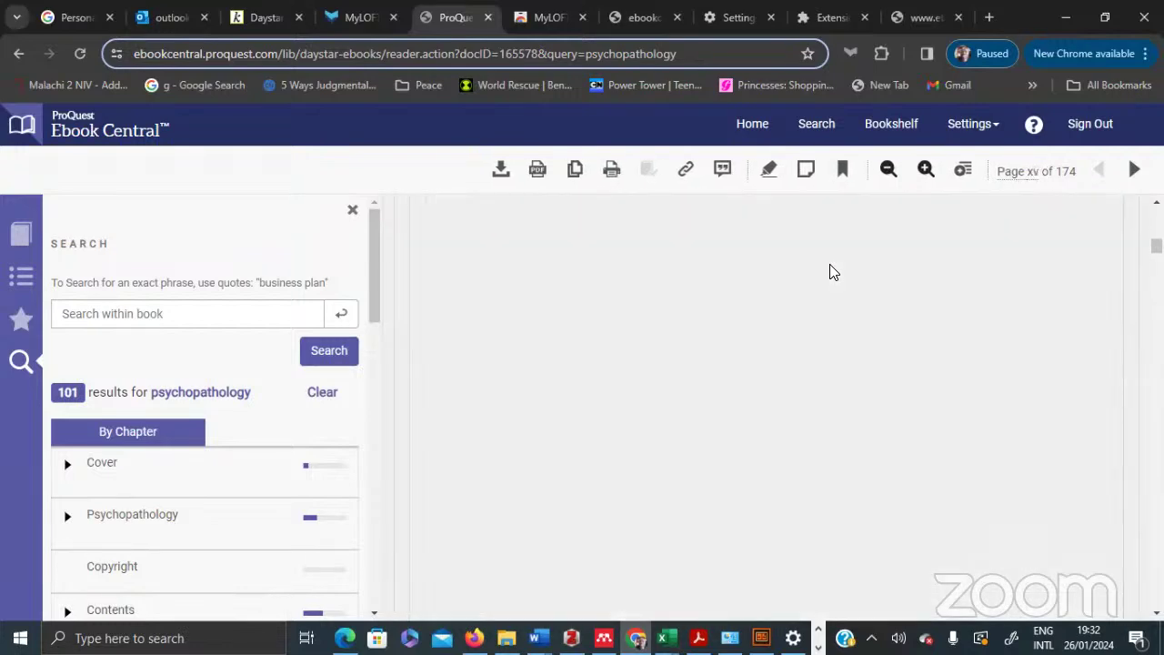
pyautogui.scroll(-2, 830, 271)
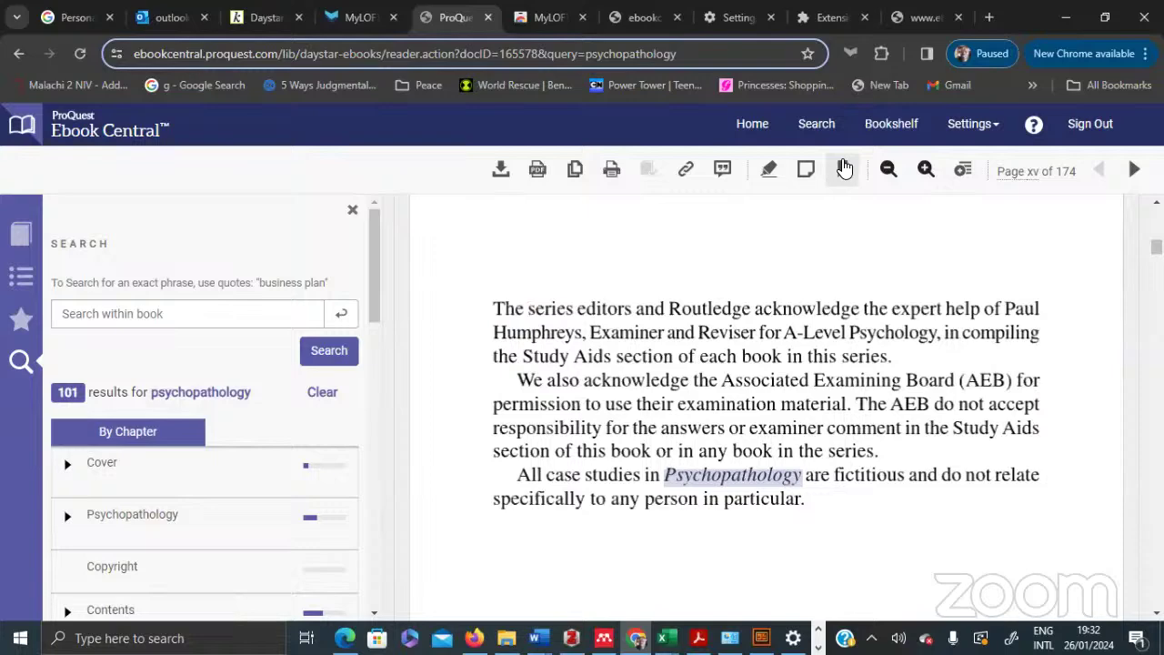
pyautogui.scroll(2, 844, 168)
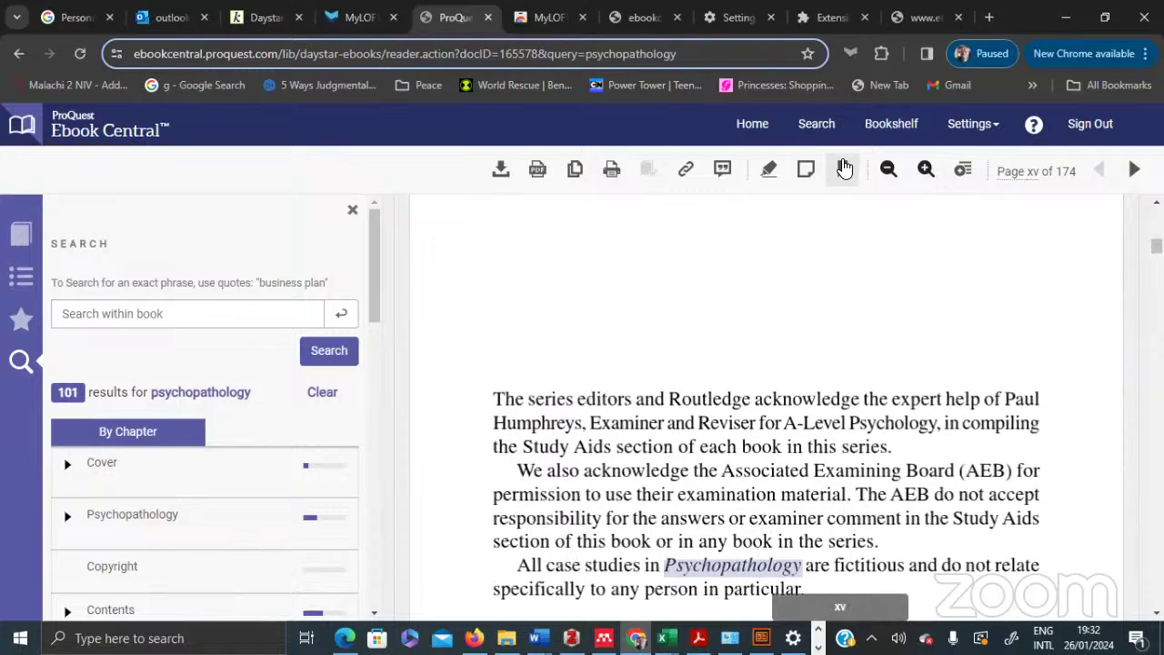
pyautogui.scroll(3, 844, 168)
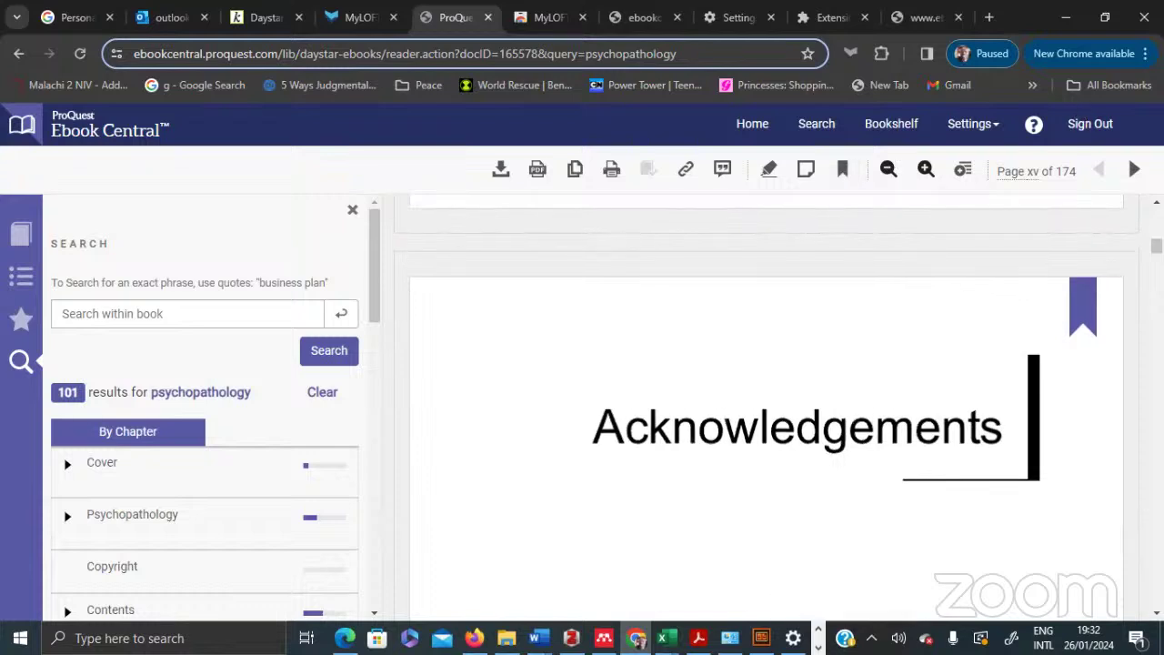
# Bookmark Acknowledgements page xv so the ribbon turns purple, and bring its text into view
pyautogui.click(1079, 314)
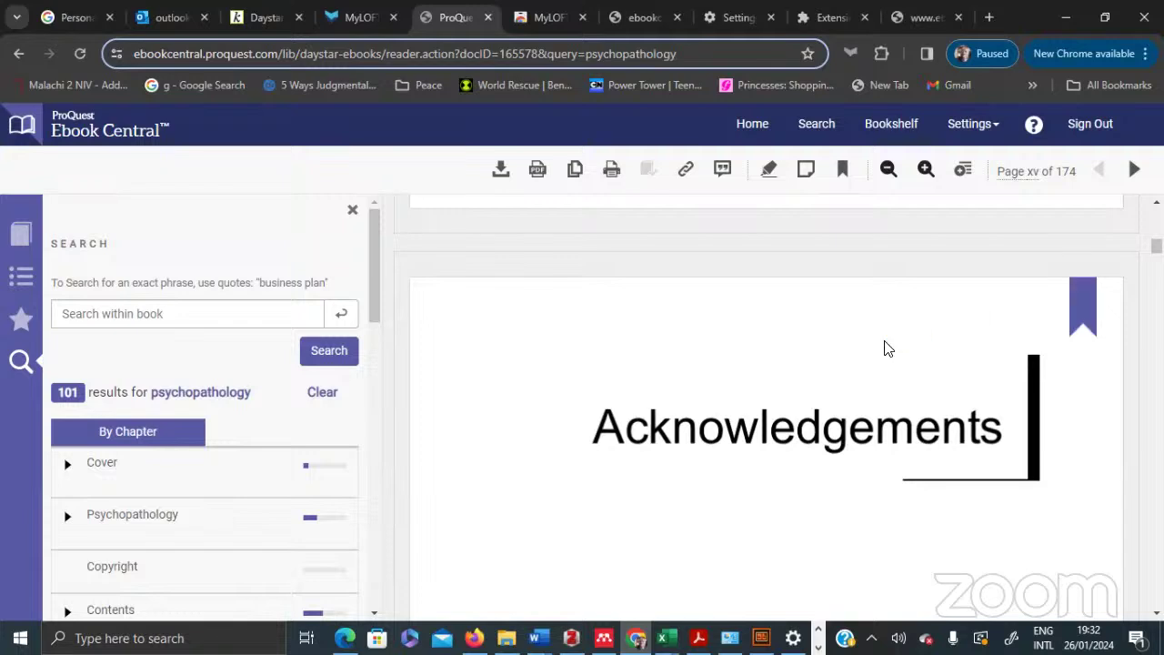
pyautogui.scroll(-5, 888, 349)
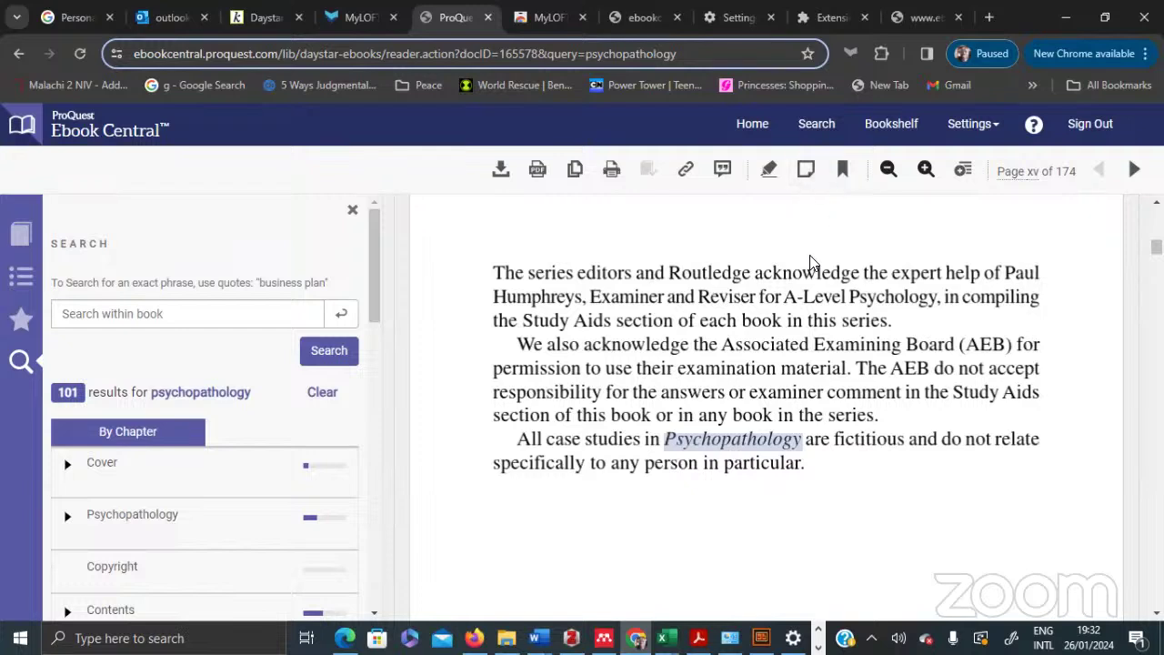
# Select the 'We also acknowledge…' Associated Examining Board paragraph and start a note on it
pyautogui.moveTo(877, 416); pyautogui.dragTo(535, 342)
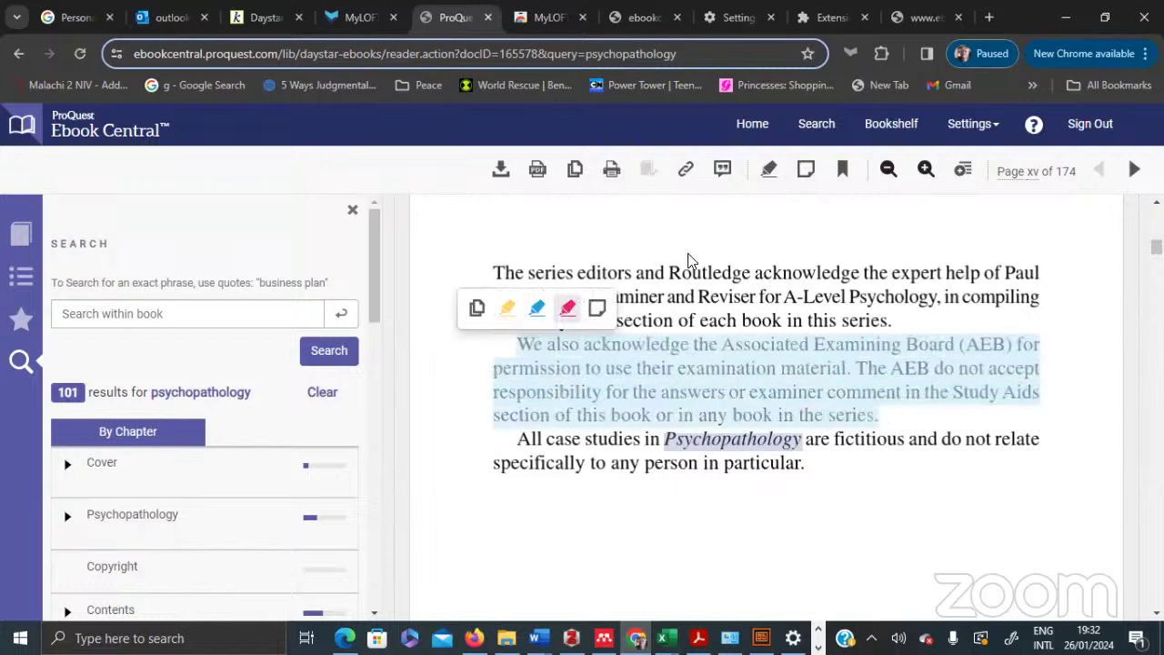
pyautogui.click(814, 182)
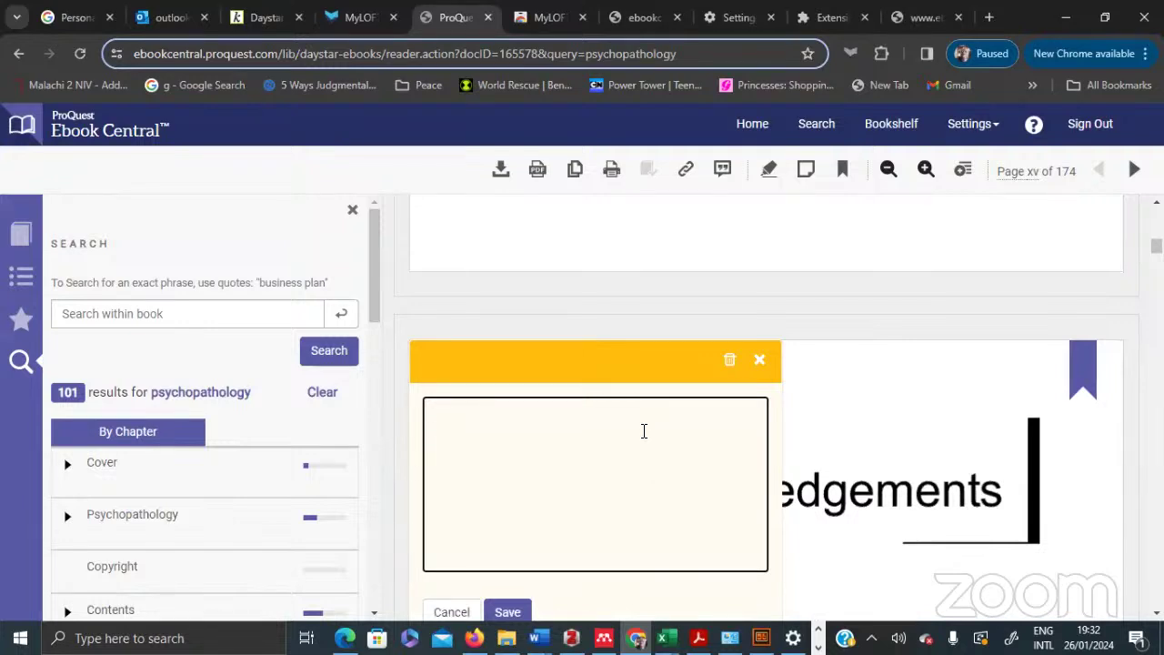
# Type 'introduction' into the note, then discard it unsaved with Esc
pyautogui.write('introduction')
pyautogui.click(812, 383)
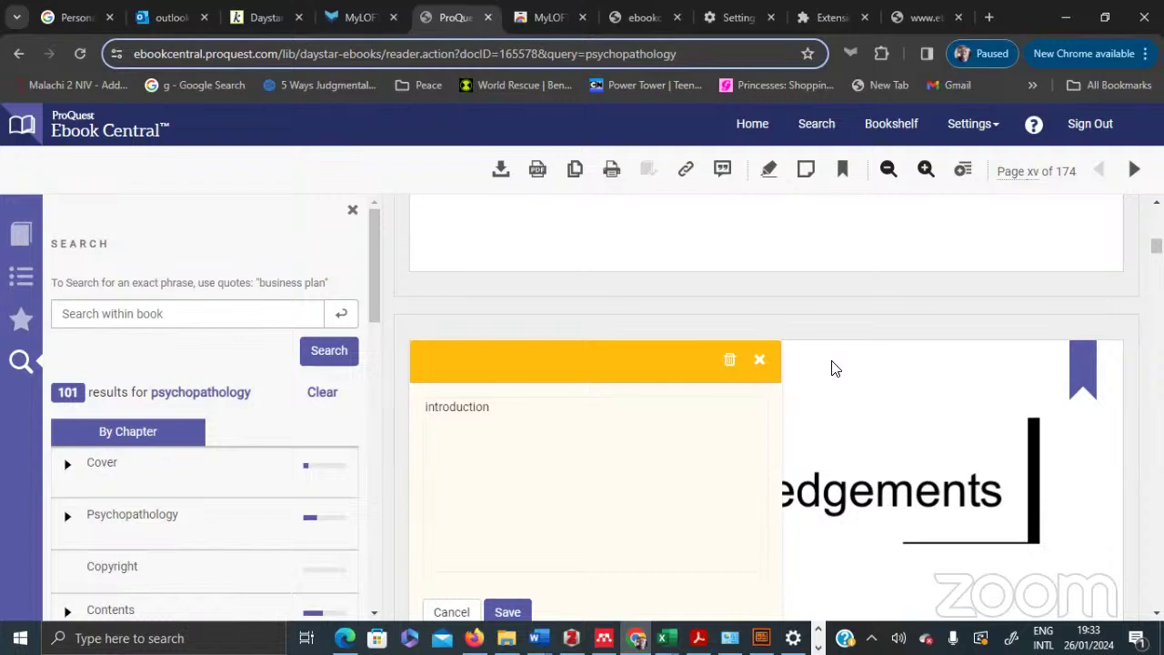
pyautogui.press('Escape')
pyautogui.scroll(-6, 836, 368)
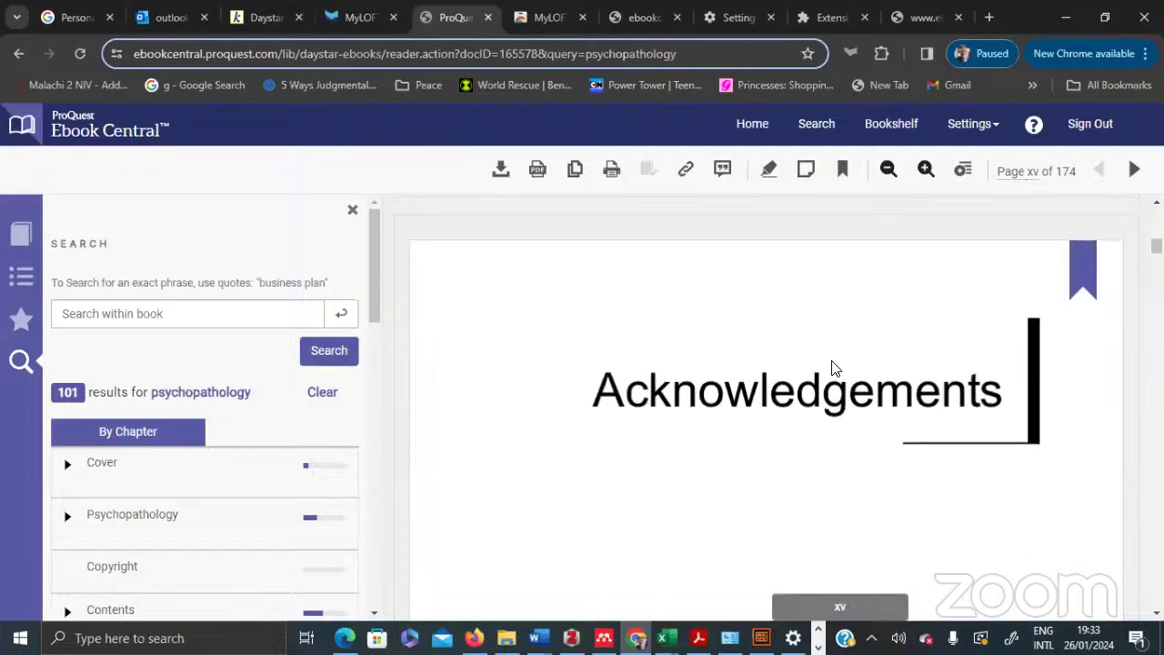
pyautogui.scroll(-1, 835, 368)
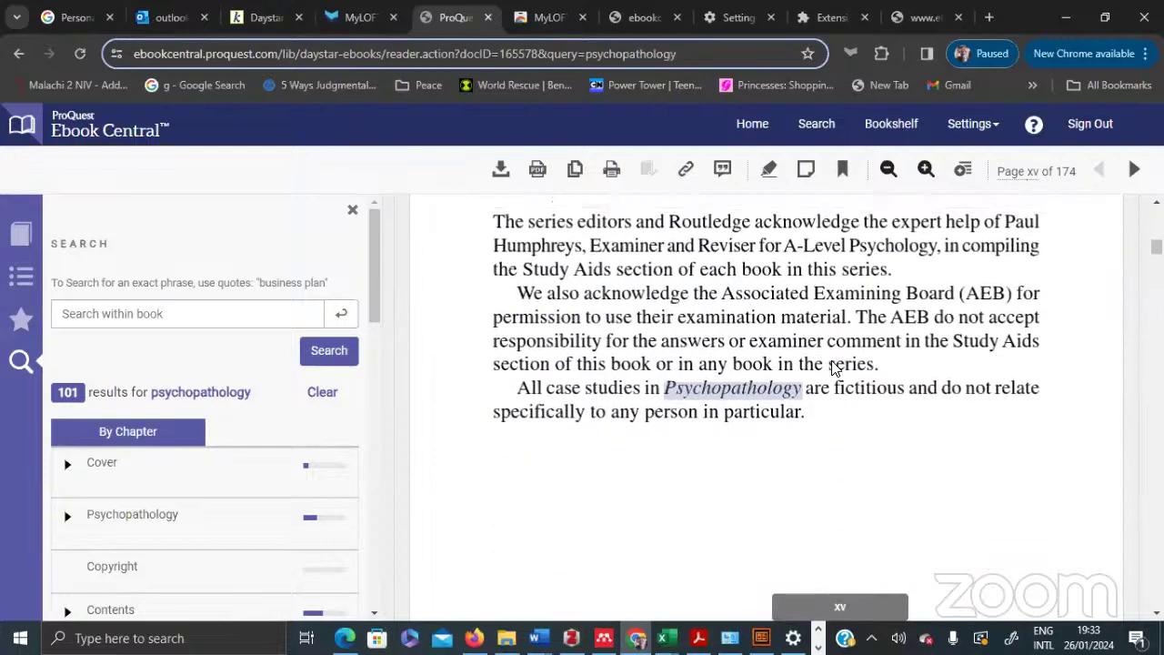
pyautogui.scroll(1, 835, 368)
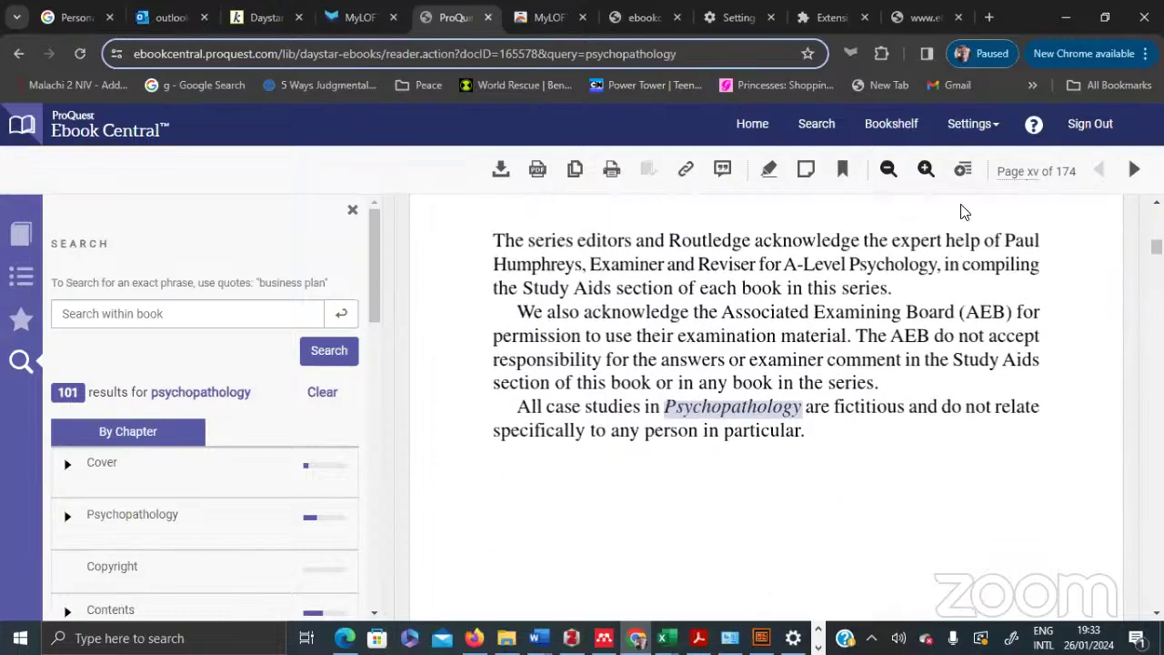
# Start a new note, enter 'introduction' and save it on page xv
pyautogui.click(807, 171)
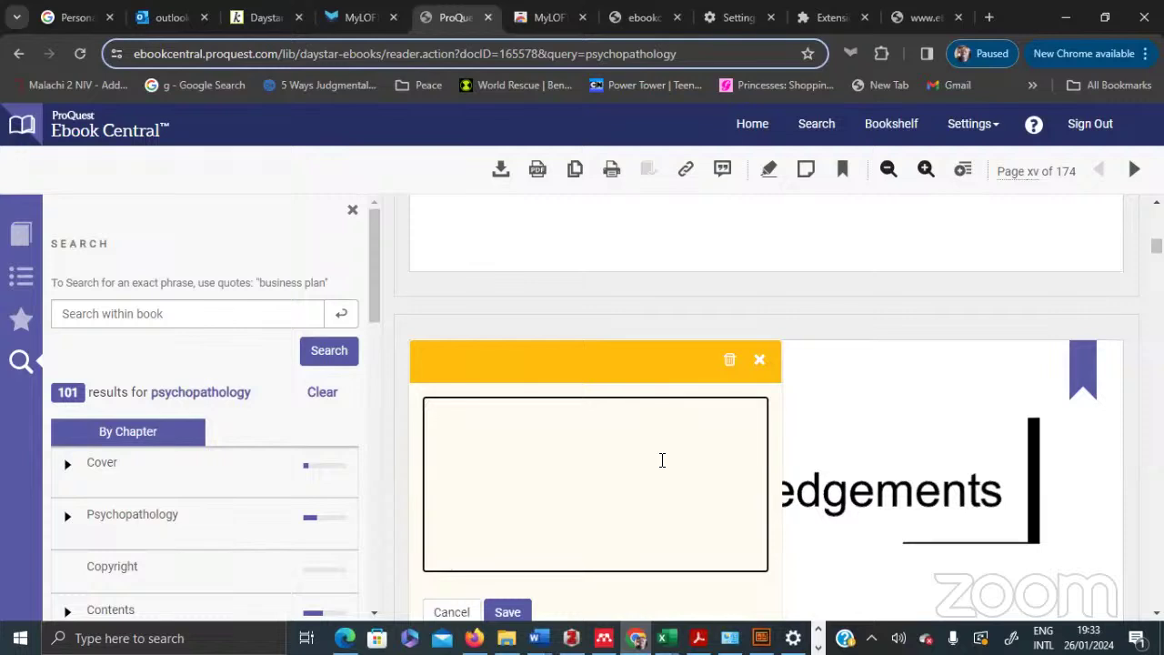
pyautogui.write('introduction')
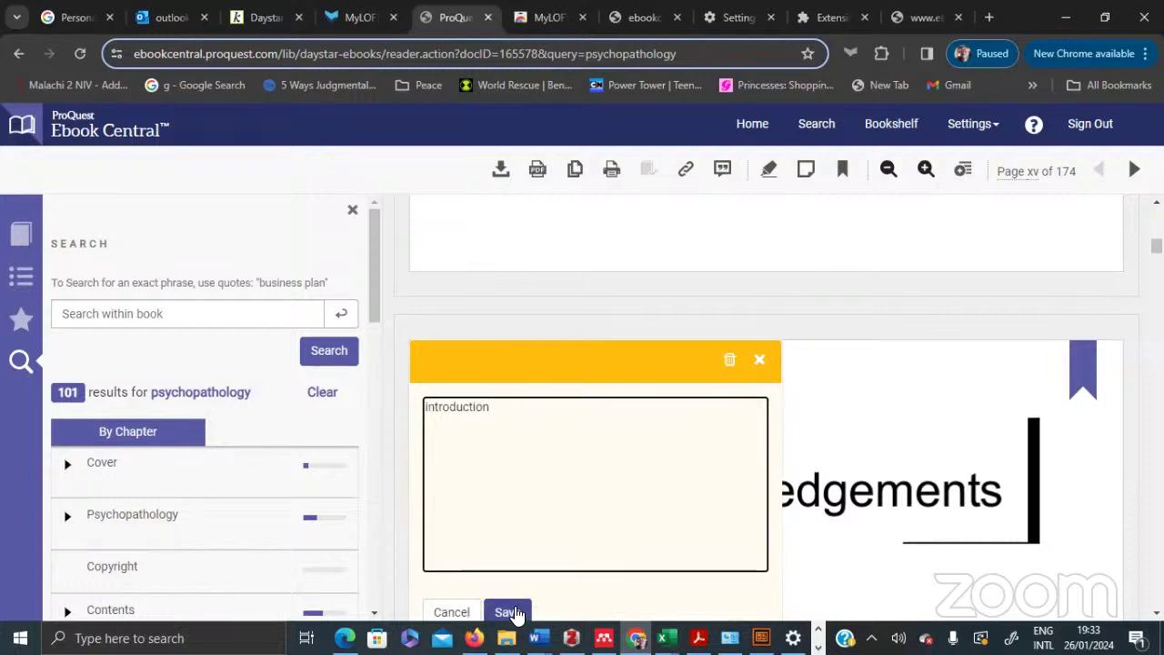
pyautogui.click(508, 612)
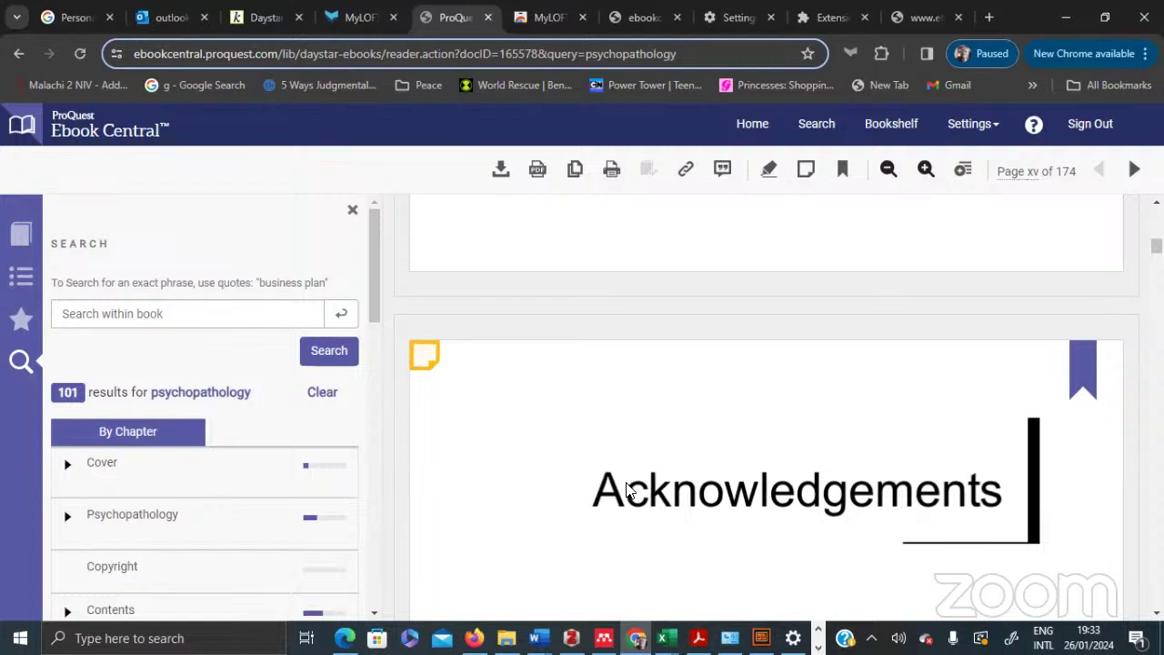
pyautogui.scroll(-2, 626, 490)
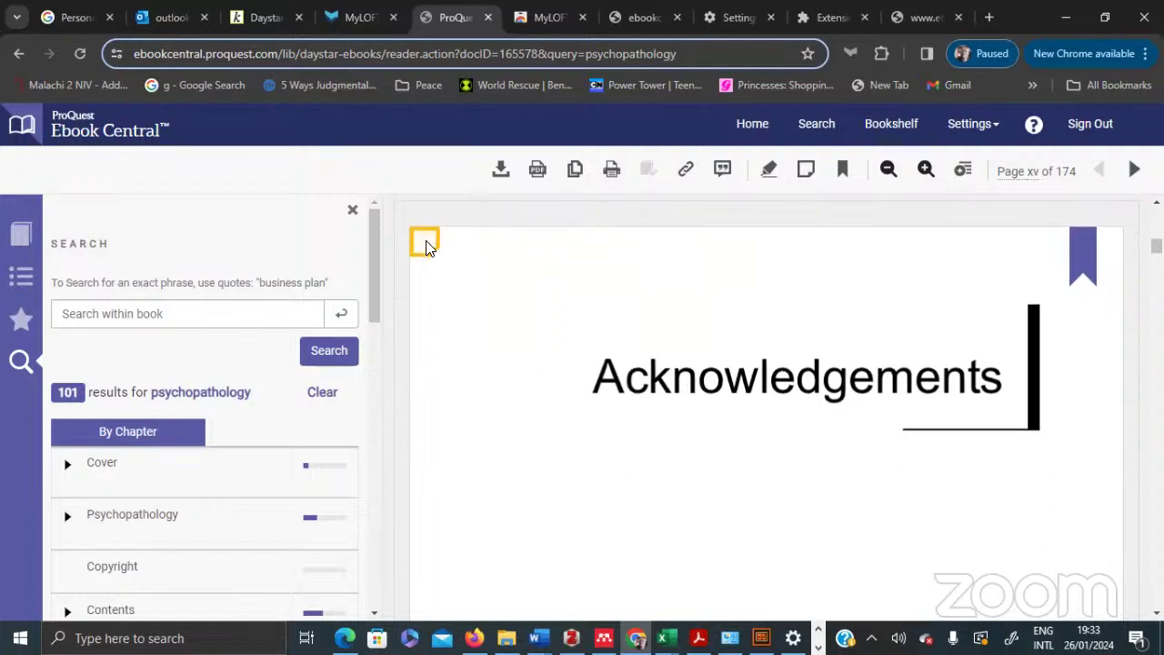
# Zoom the page xv view in one step and back out so the whole page width fits
pyautogui.scroll(-5, 426, 247)
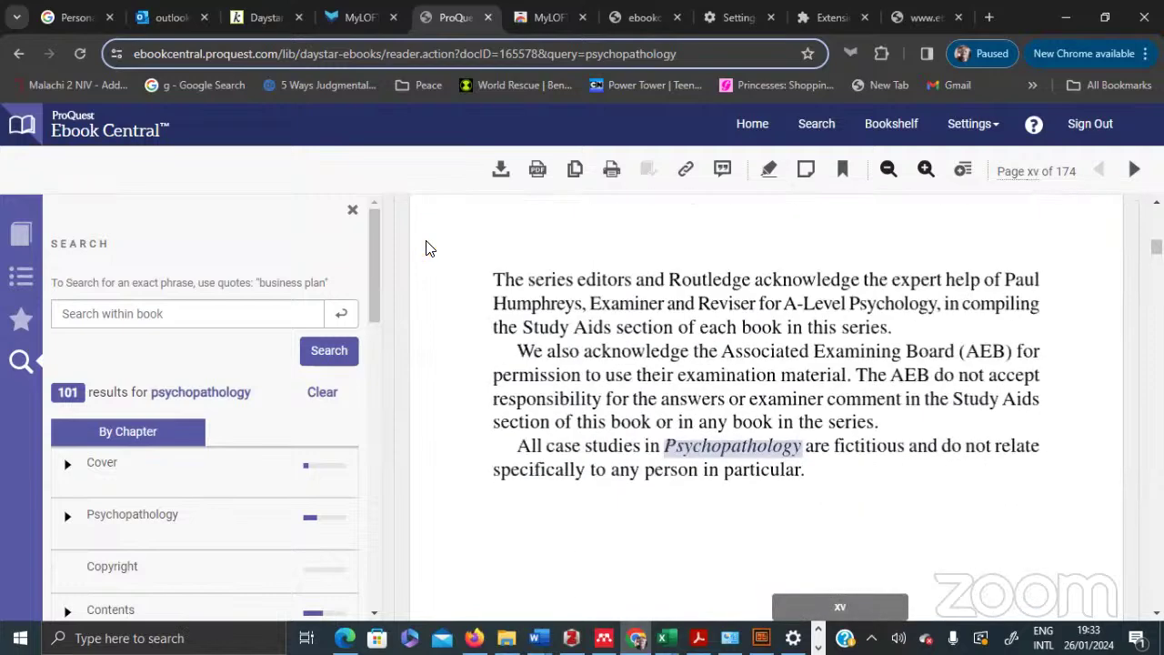
pyautogui.scroll(7, 426, 247)
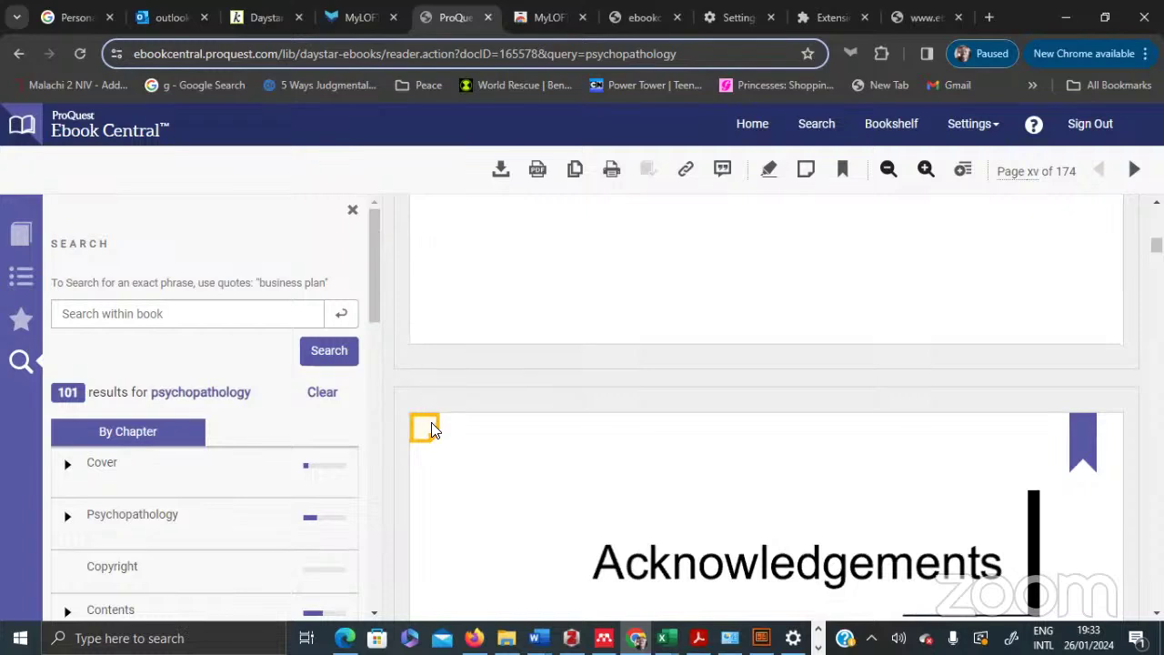
pyautogui.scroll(-2, 431, 424)
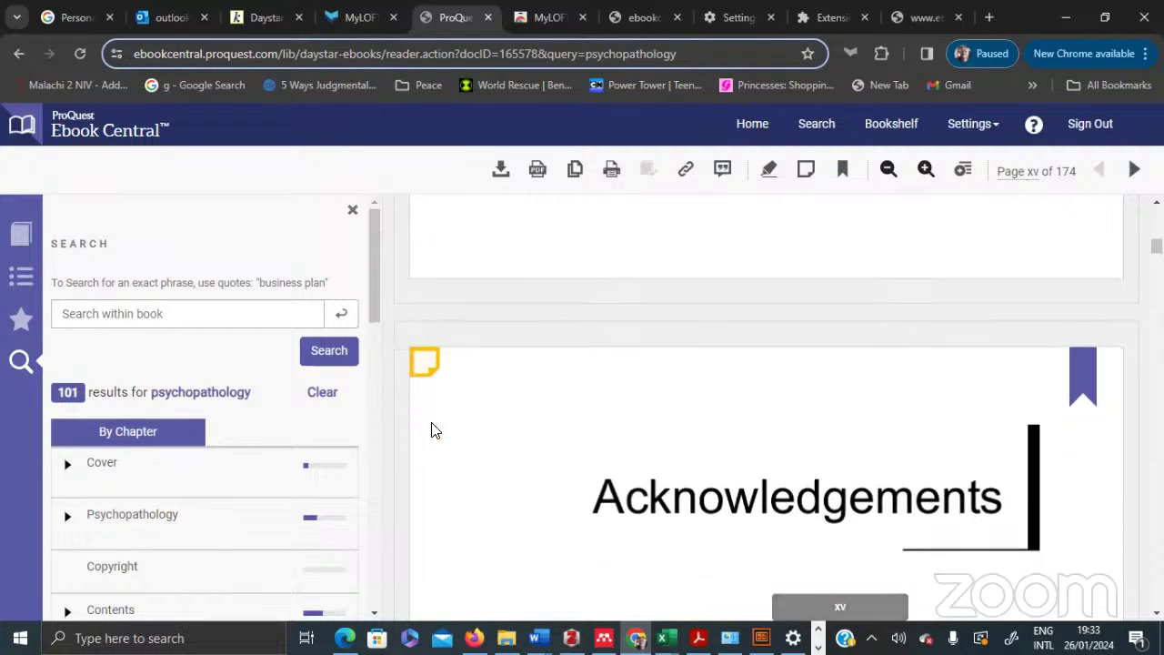
pyautogui.scroll(-8, 431, 424)
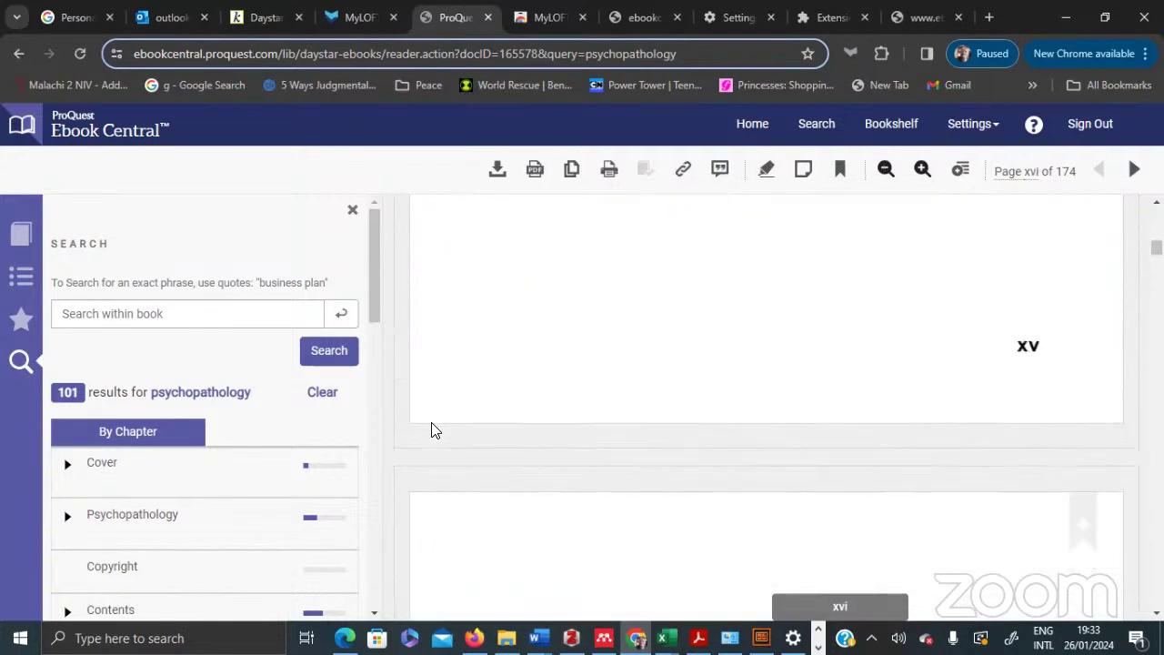
pyautogui.scroll(3, 431, 430)
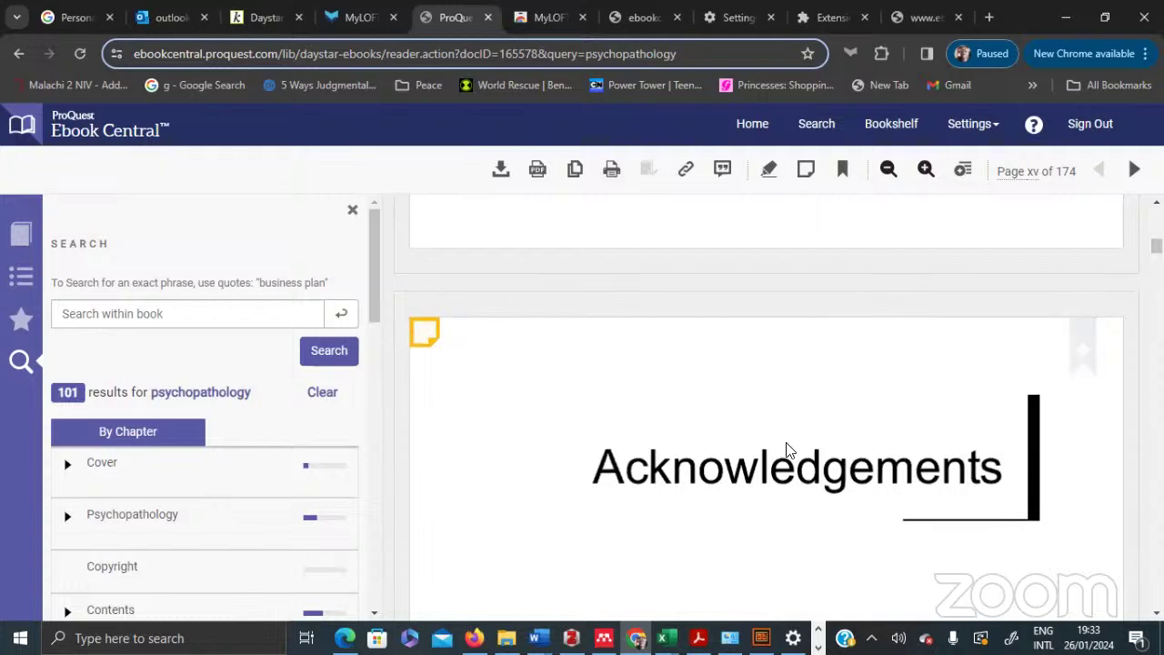
pyautogui.click(922, 172)
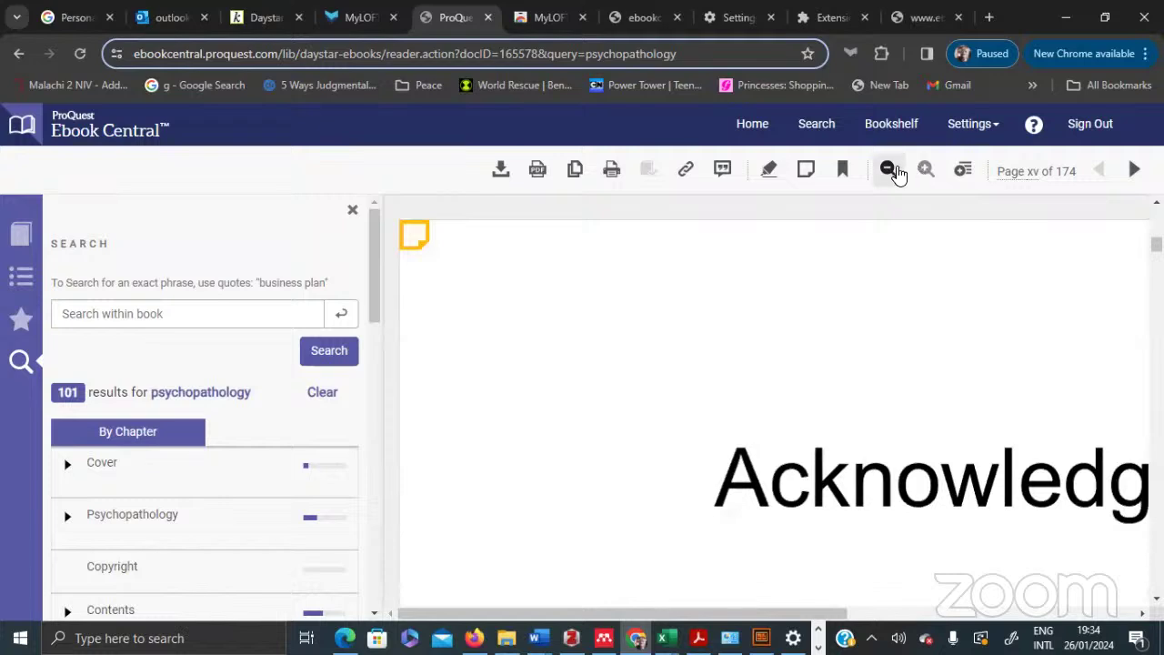
pyautogui.click(890, 171)
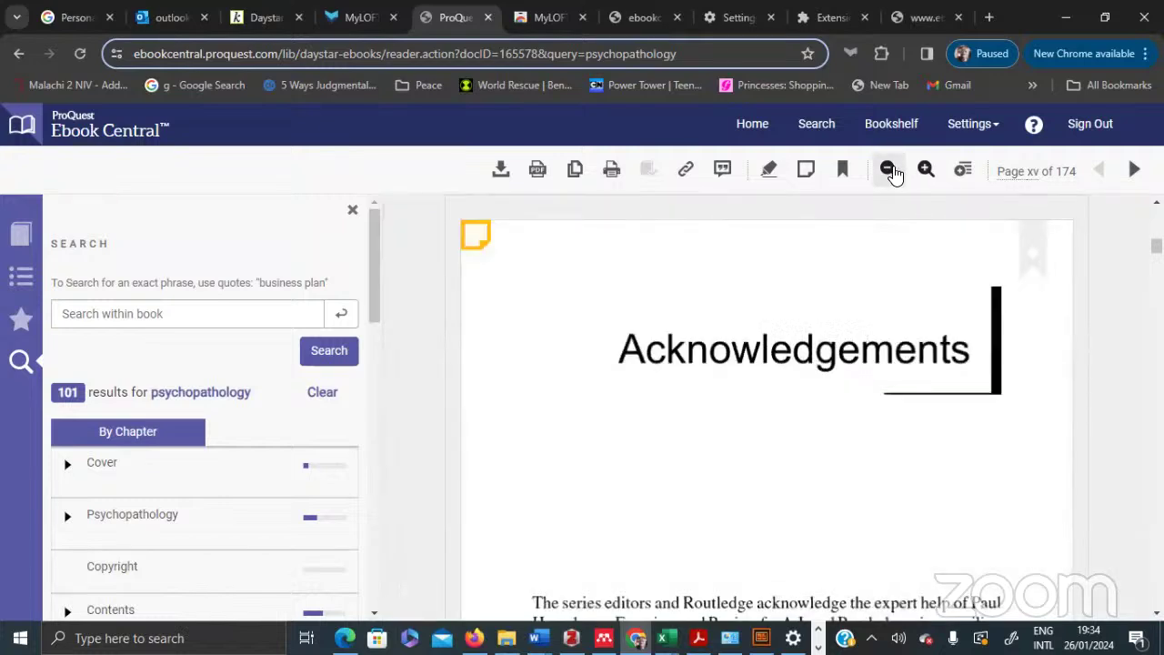
pyautogui.click(723, 169)
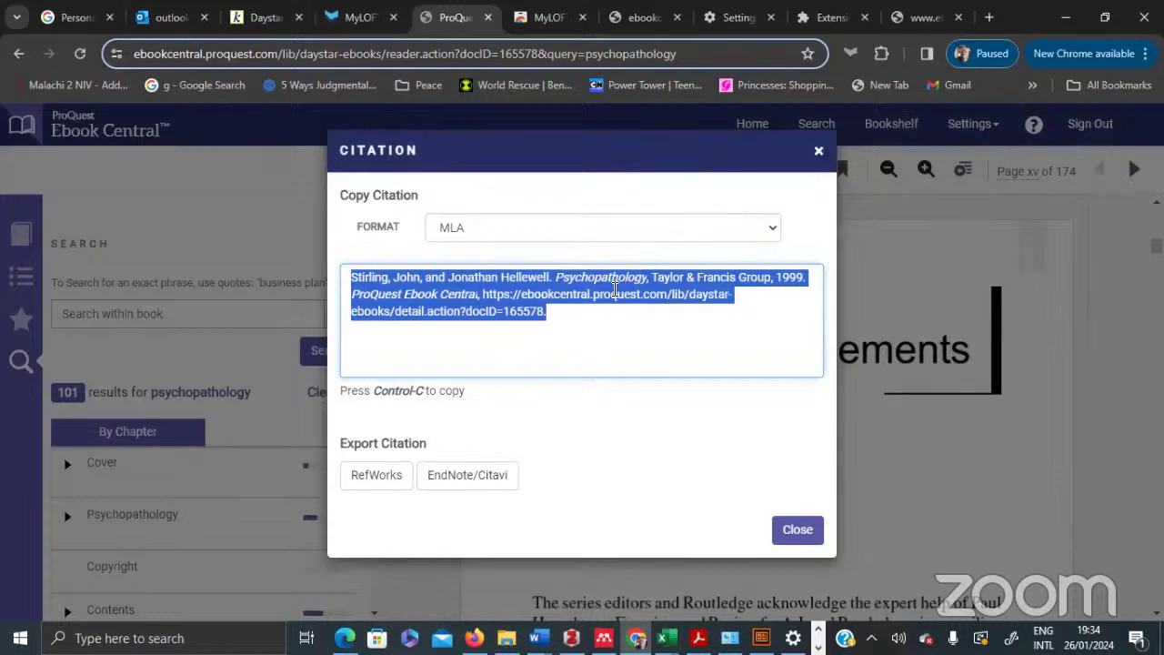
pyautogui.click(771, 227)
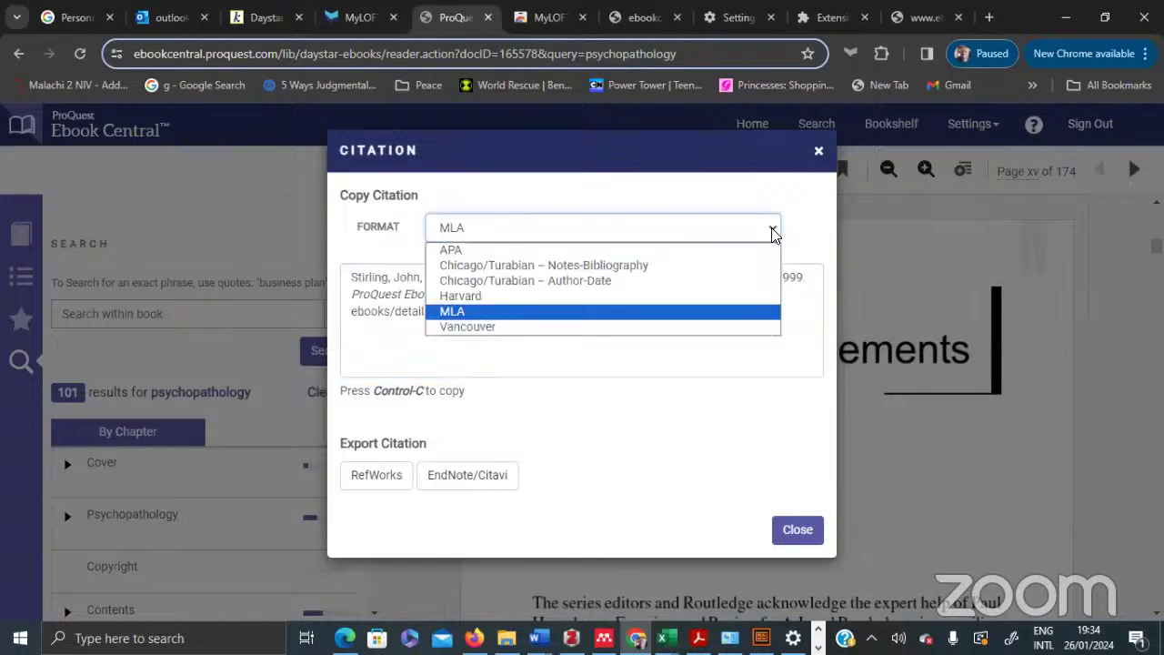
pyautogui.click(725, 250)
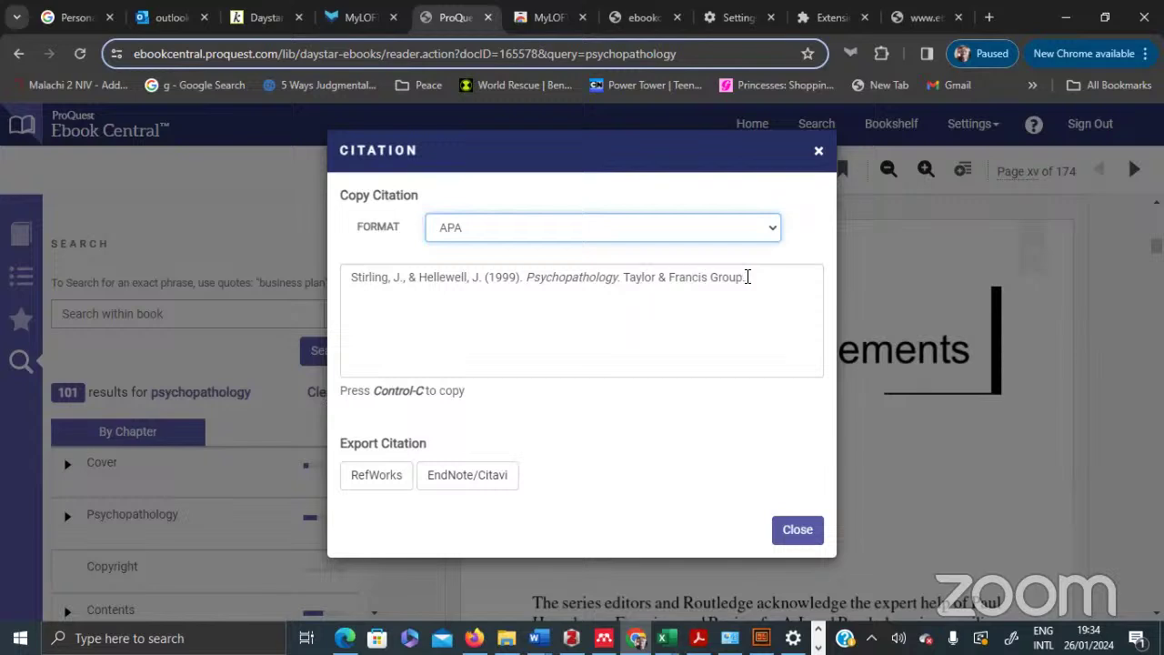
pyautogui.moveTo(748, 276); pyautogui.dragTo(329, 289)
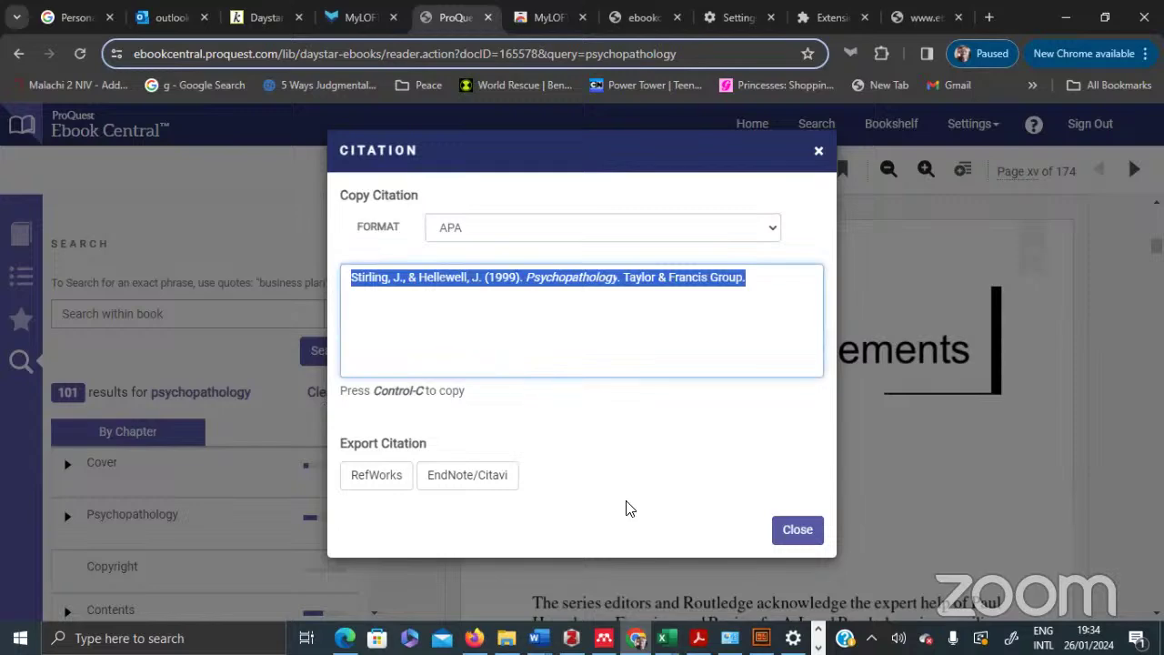
pyautogui.click(808, 529)
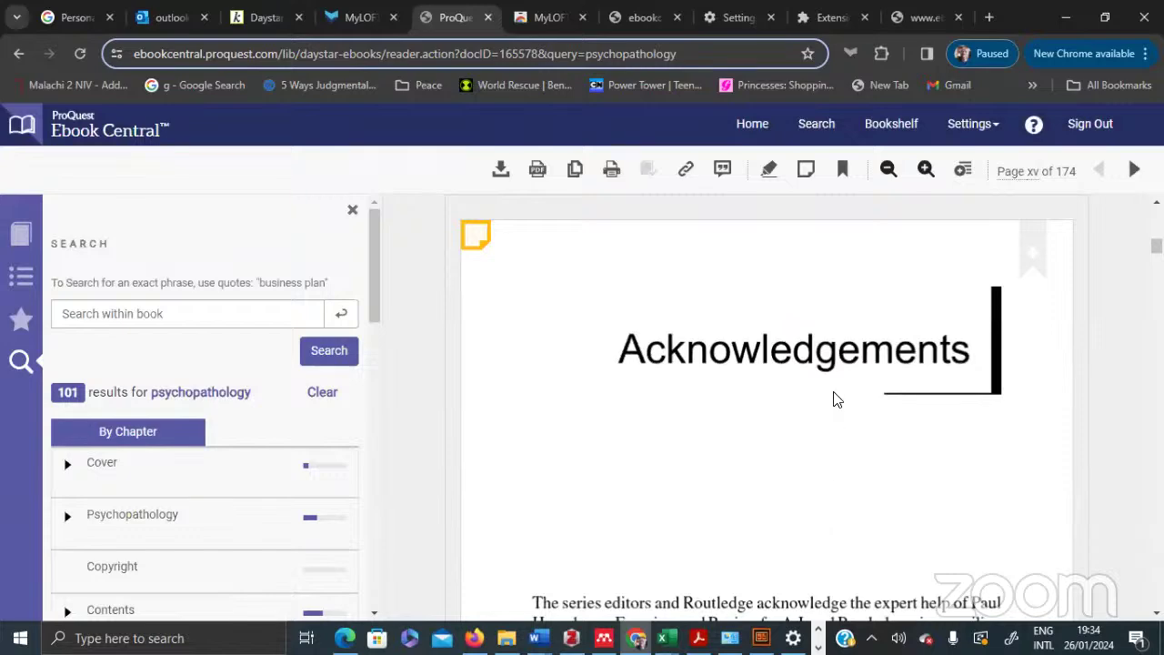
pyautogui.click(724, 170)
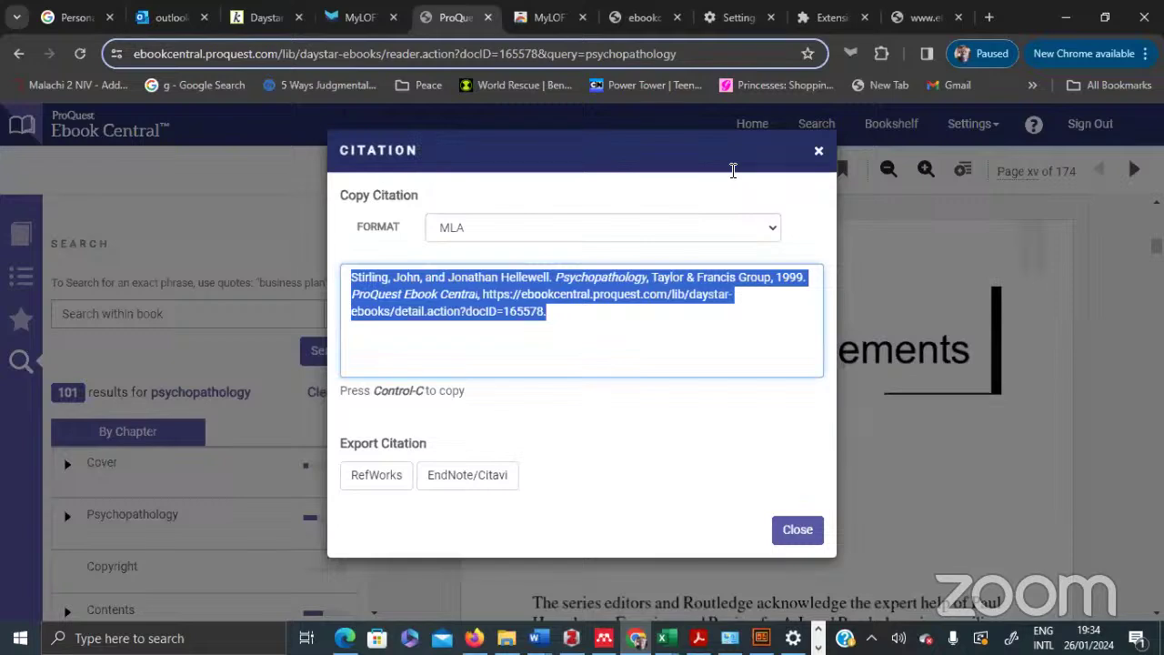
pyautogui.click(772, 235)
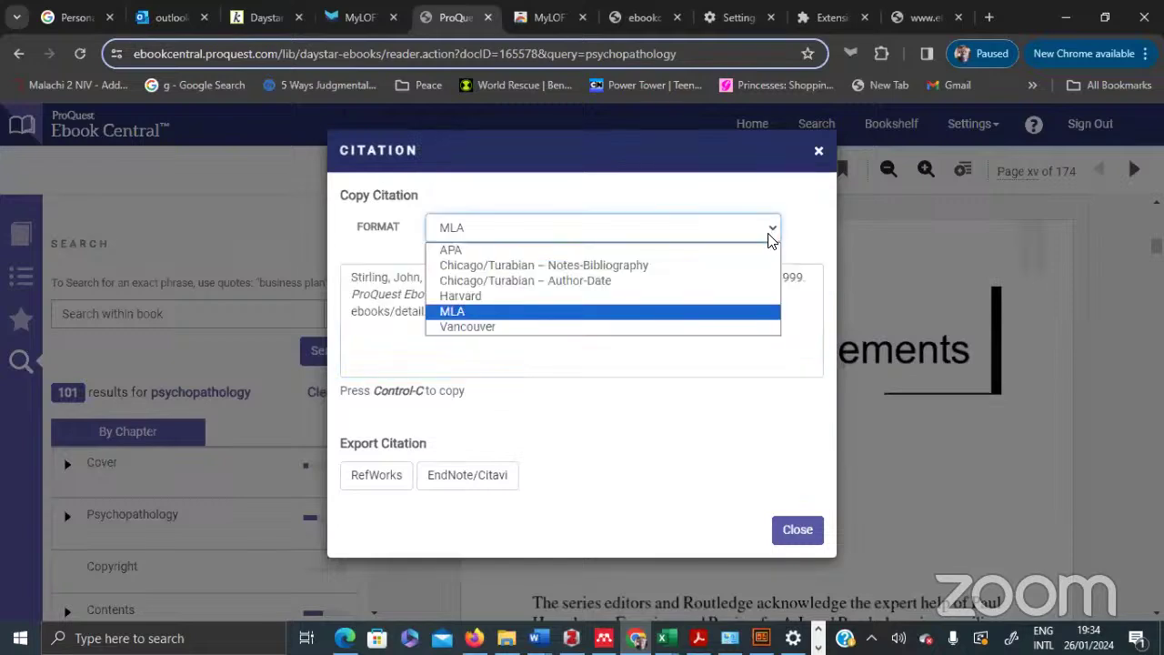
pyautogui.click(751, 253)
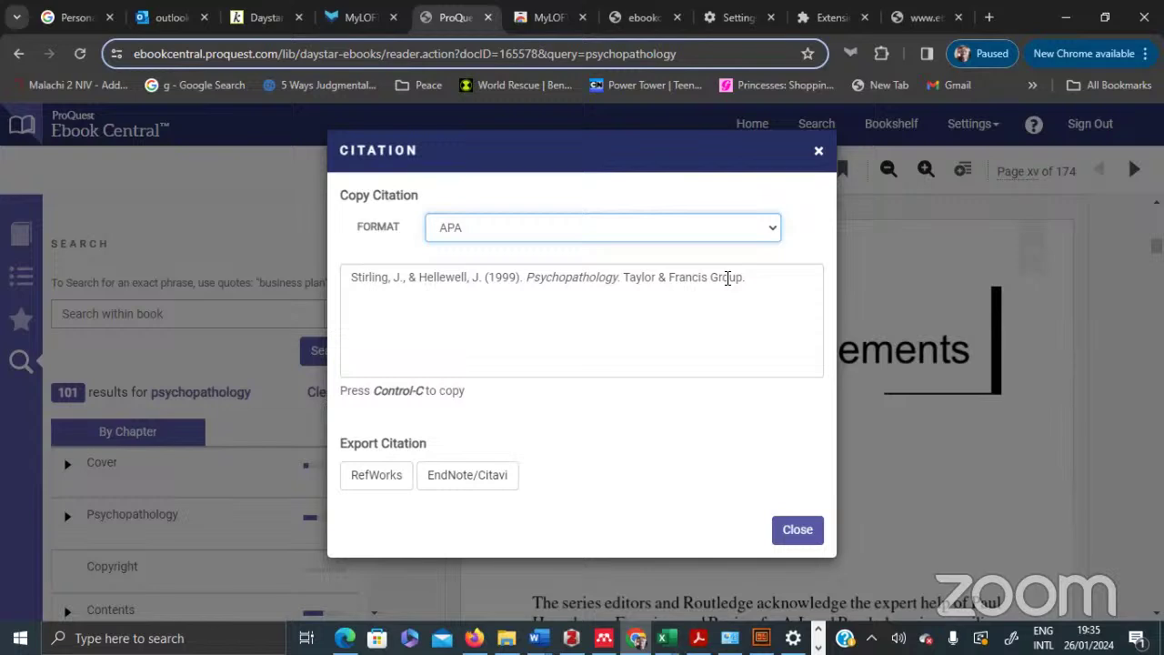
pyautogui.click(751, 286)
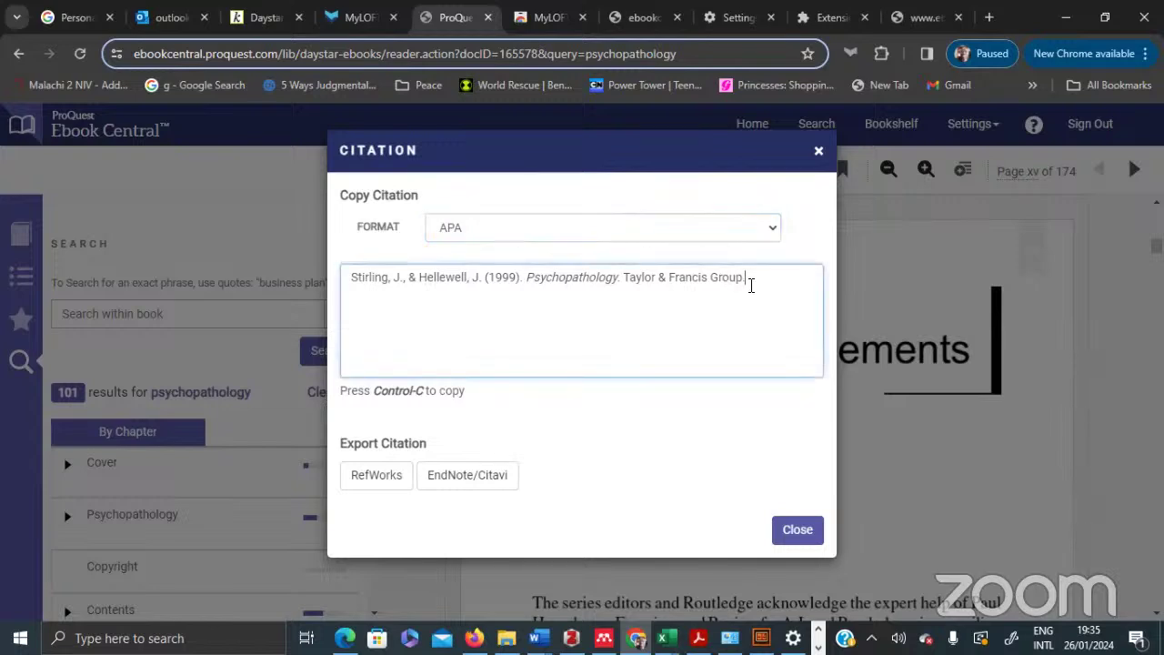
pyautogui.click(797, 529)
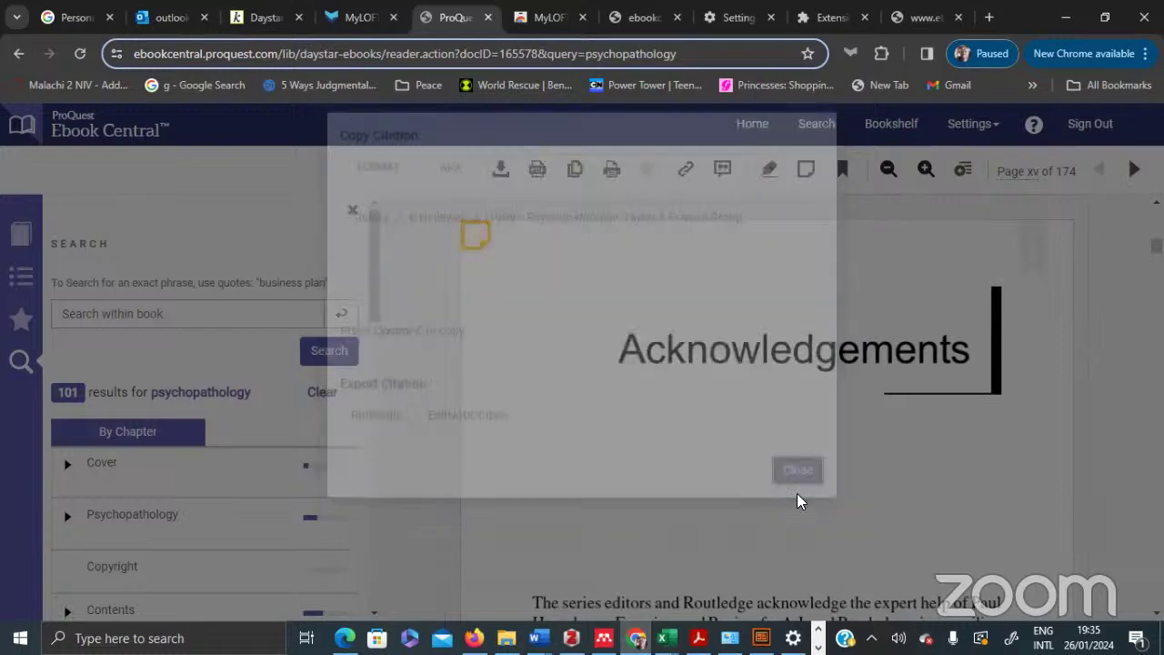
# Return from the reader to Psychopathology's details page with availability, description and contents
pyautogui.scroll(-2, 509, 397)
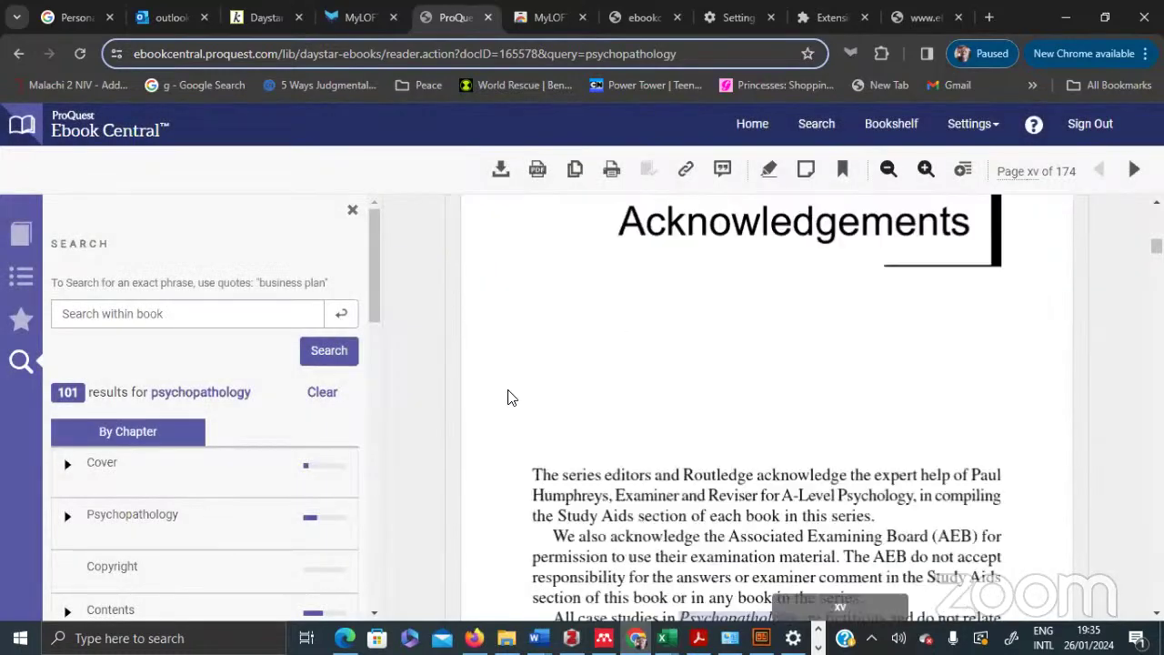
pyautogui.scroll(1, 510, 397)
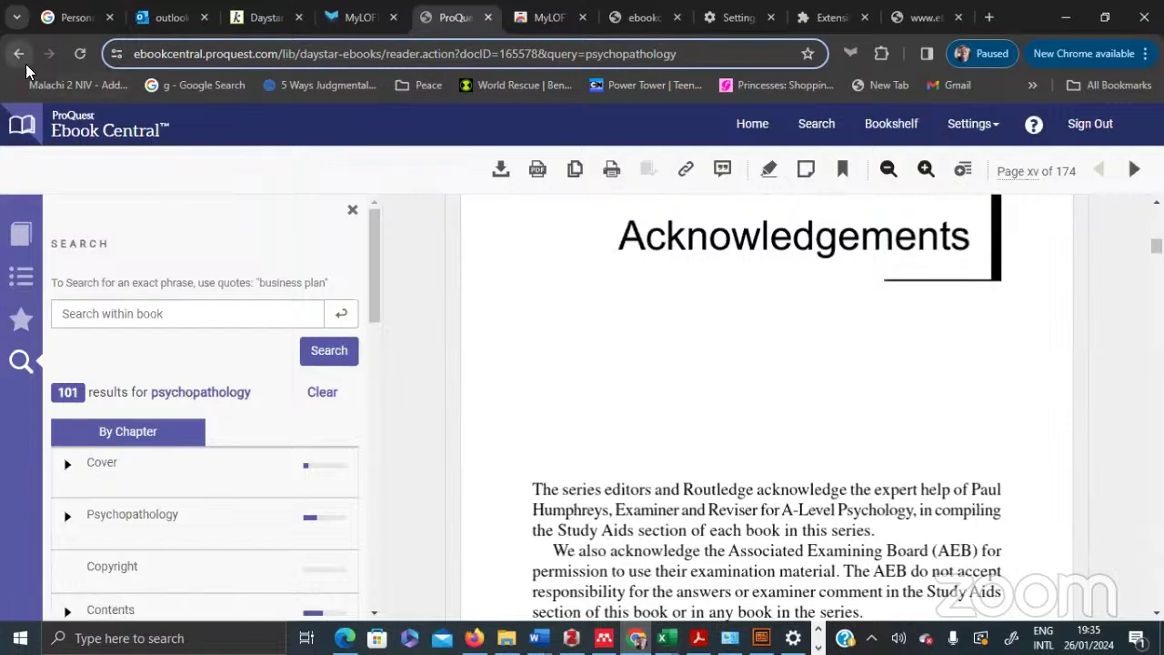
pyautogui.scroll(-1, 77, 210)
pyautogui.scroll(-3, 77, 210)
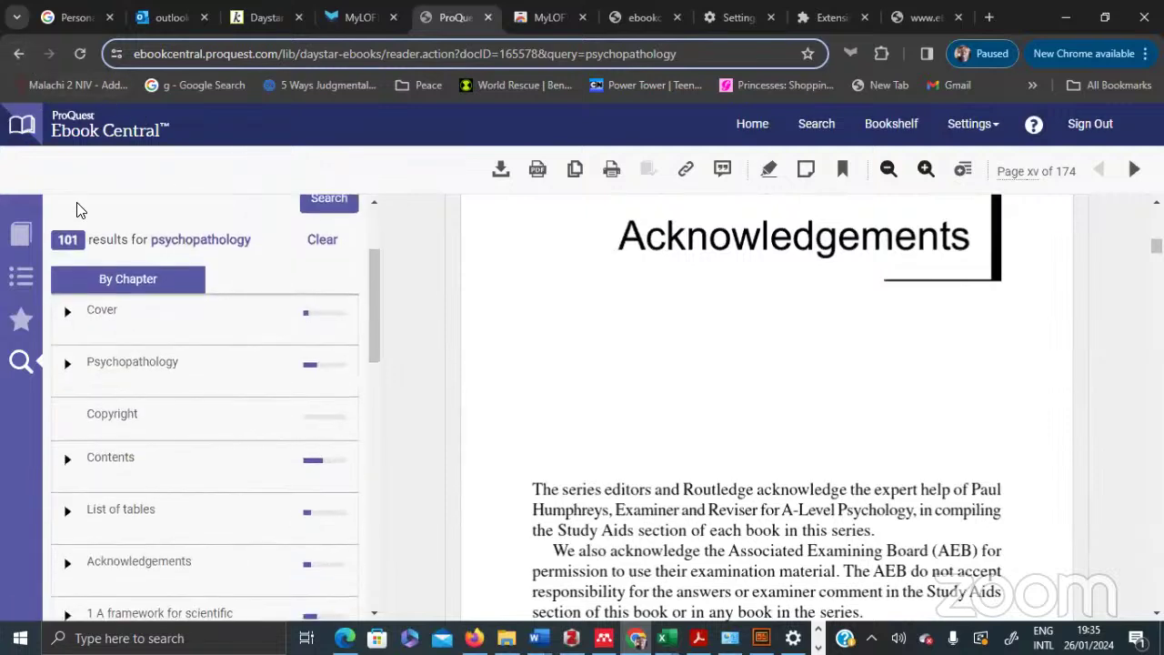
pyautogui.scroll(4, 77, 209)
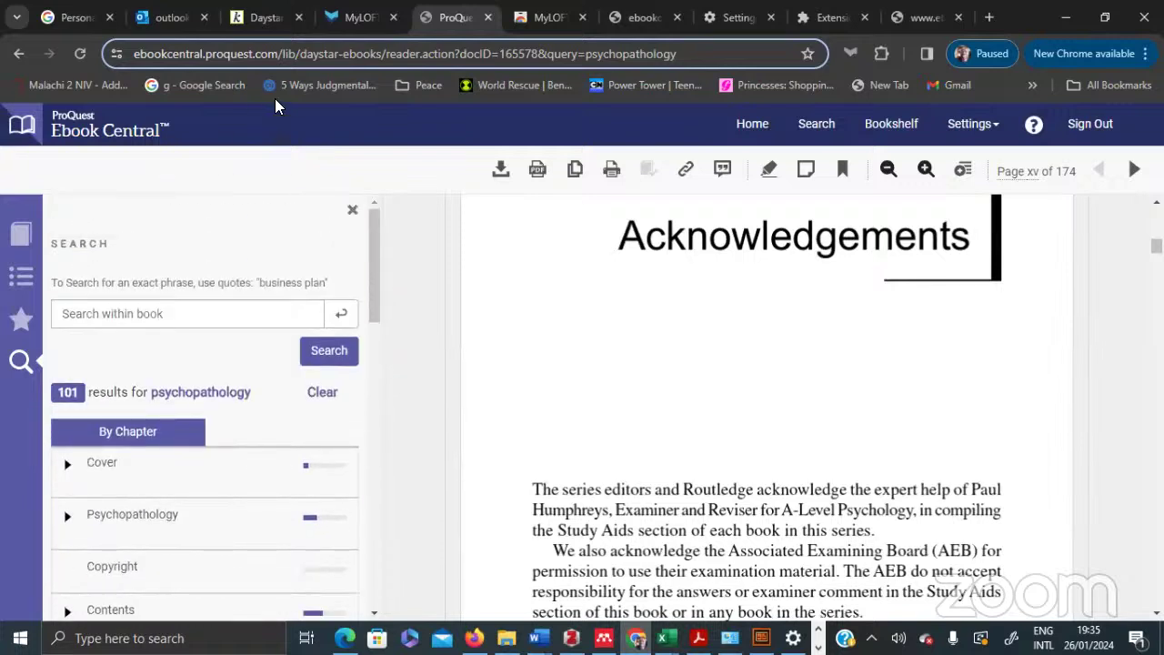
pyautogui.click(20, 53)
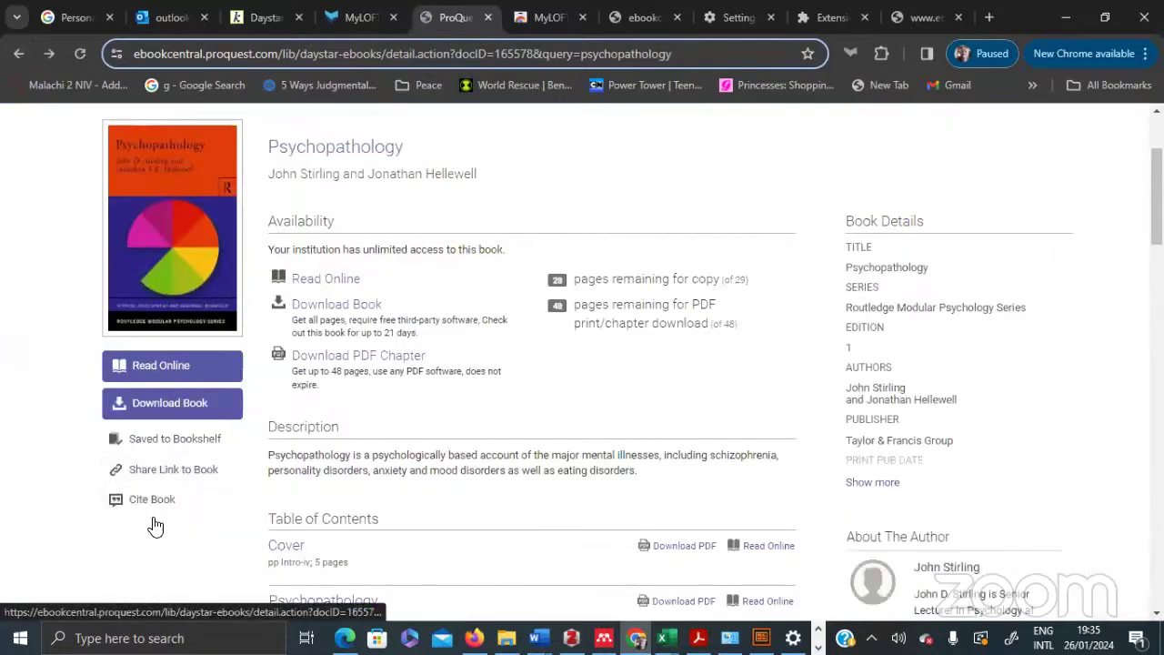
pyautogui.click(179, 472)
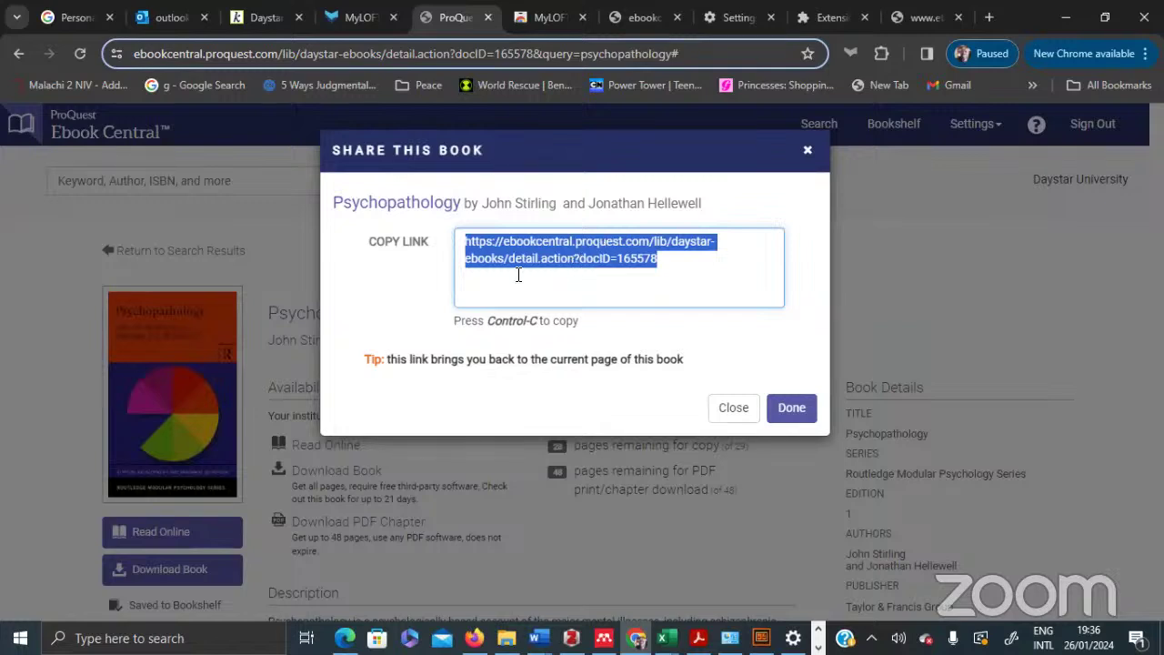
pyautogui.click(733, 409)
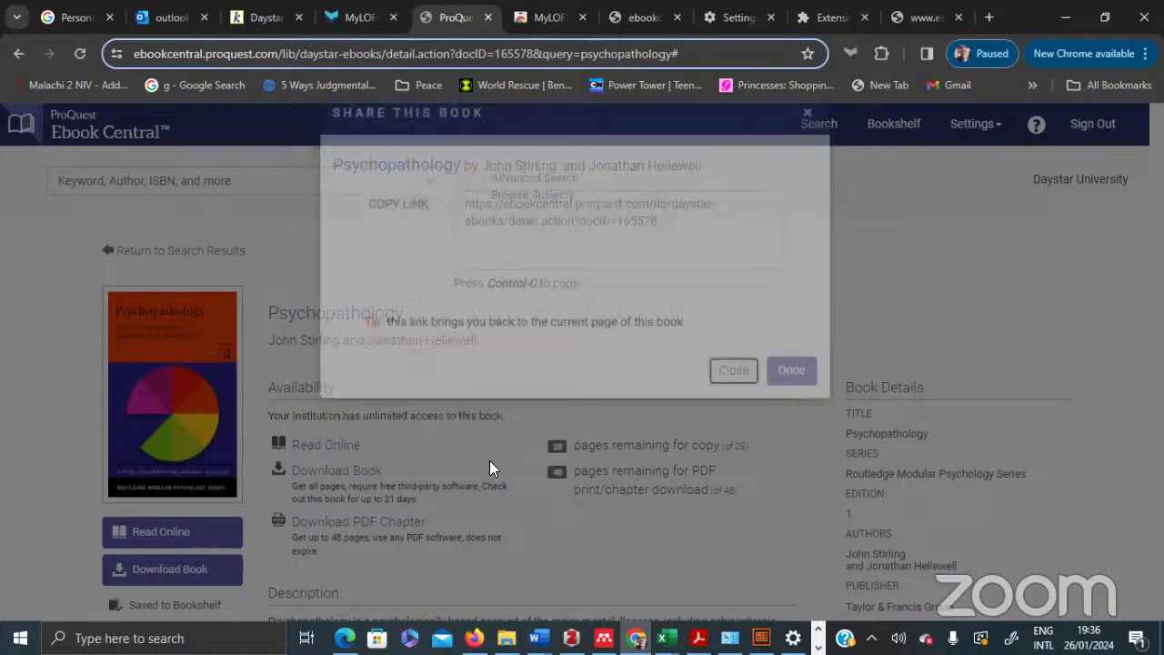
pyautogui.scroll(-3, 300, 519)
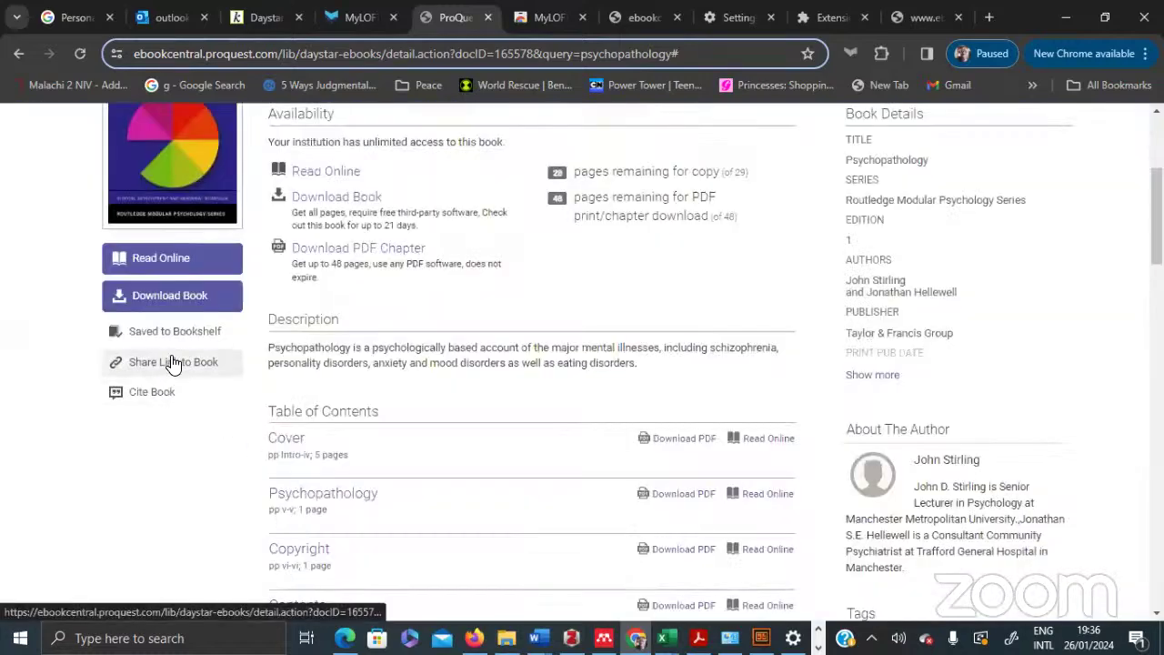